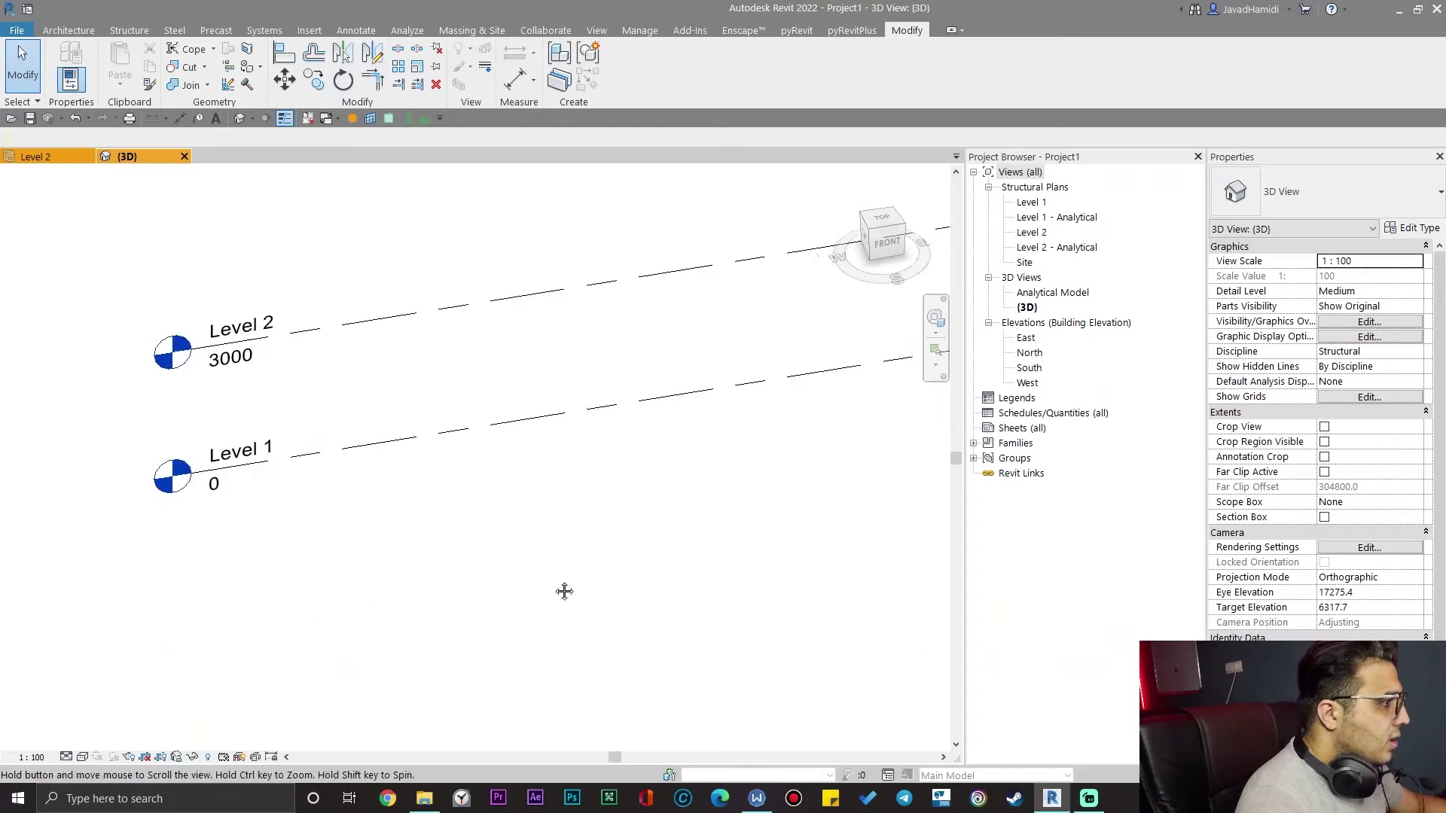
# - Set the project length units to meters with 2 decimal places and the m unit symbol
pyautogui.press('u')
pyautogui.press('n')
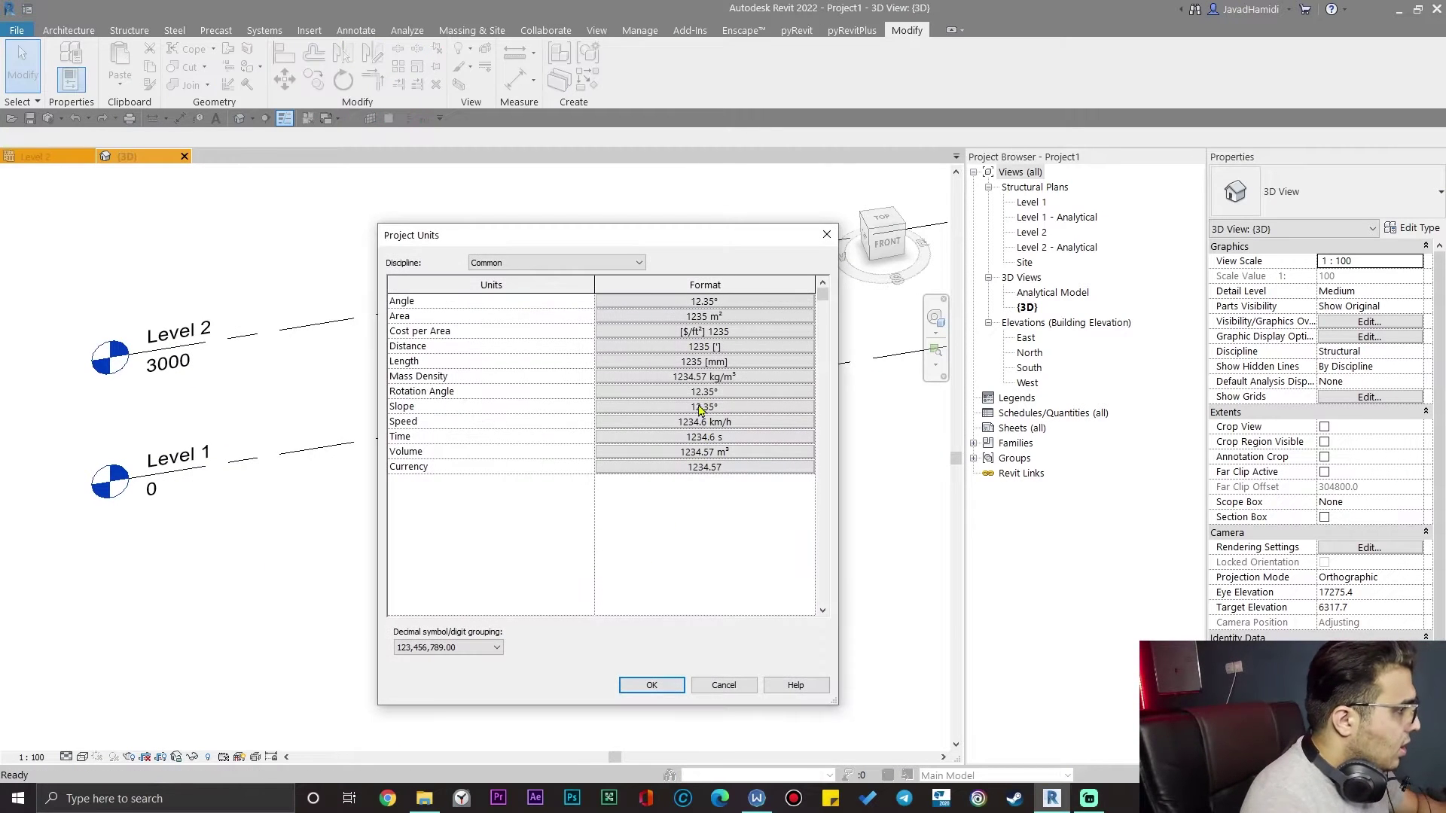
pyautogui.click(680, 362)
pyautogui.click(667, 391)
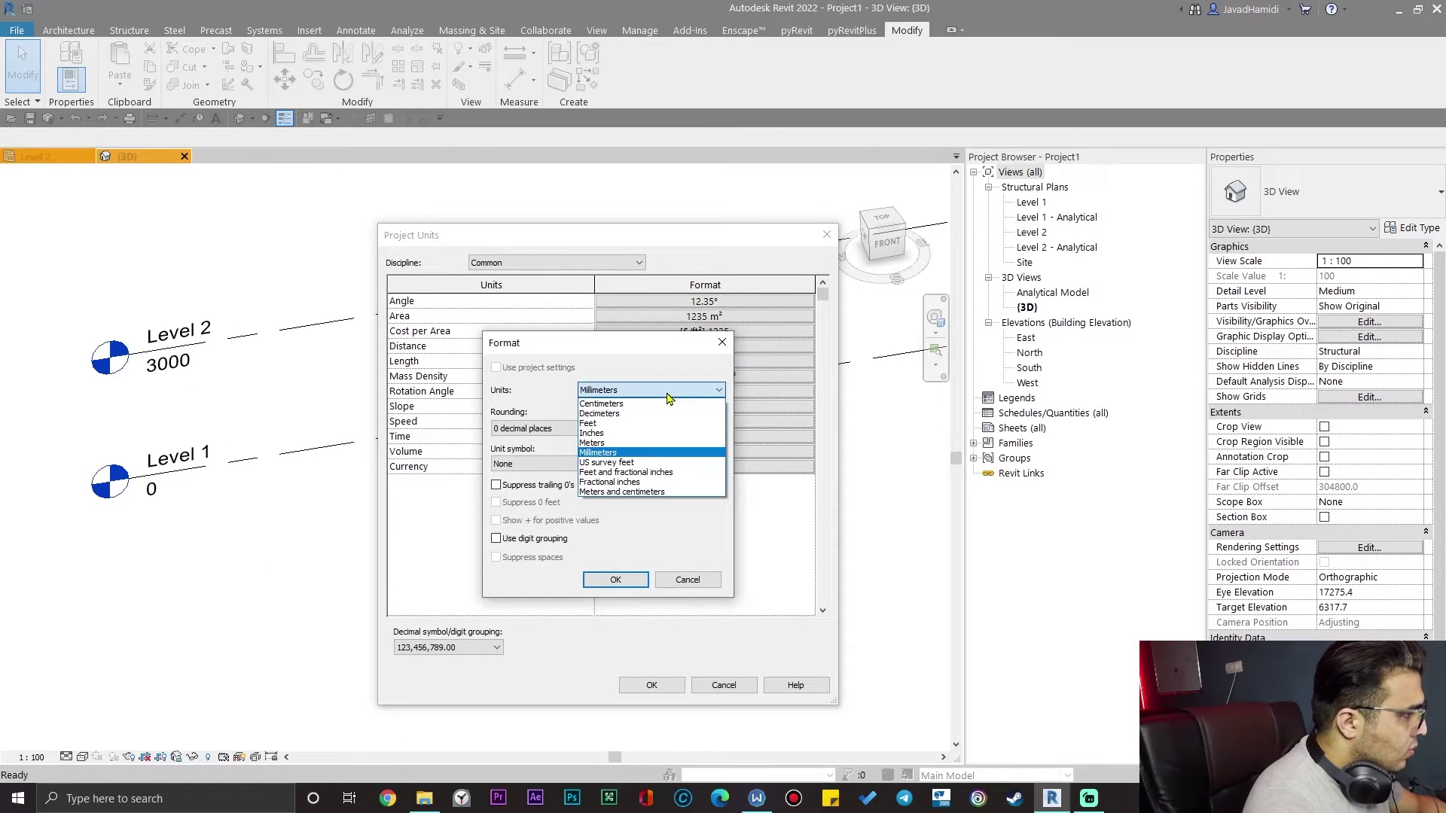
pyautogui.click(626, 444)
pyautogui.click(569, 430)
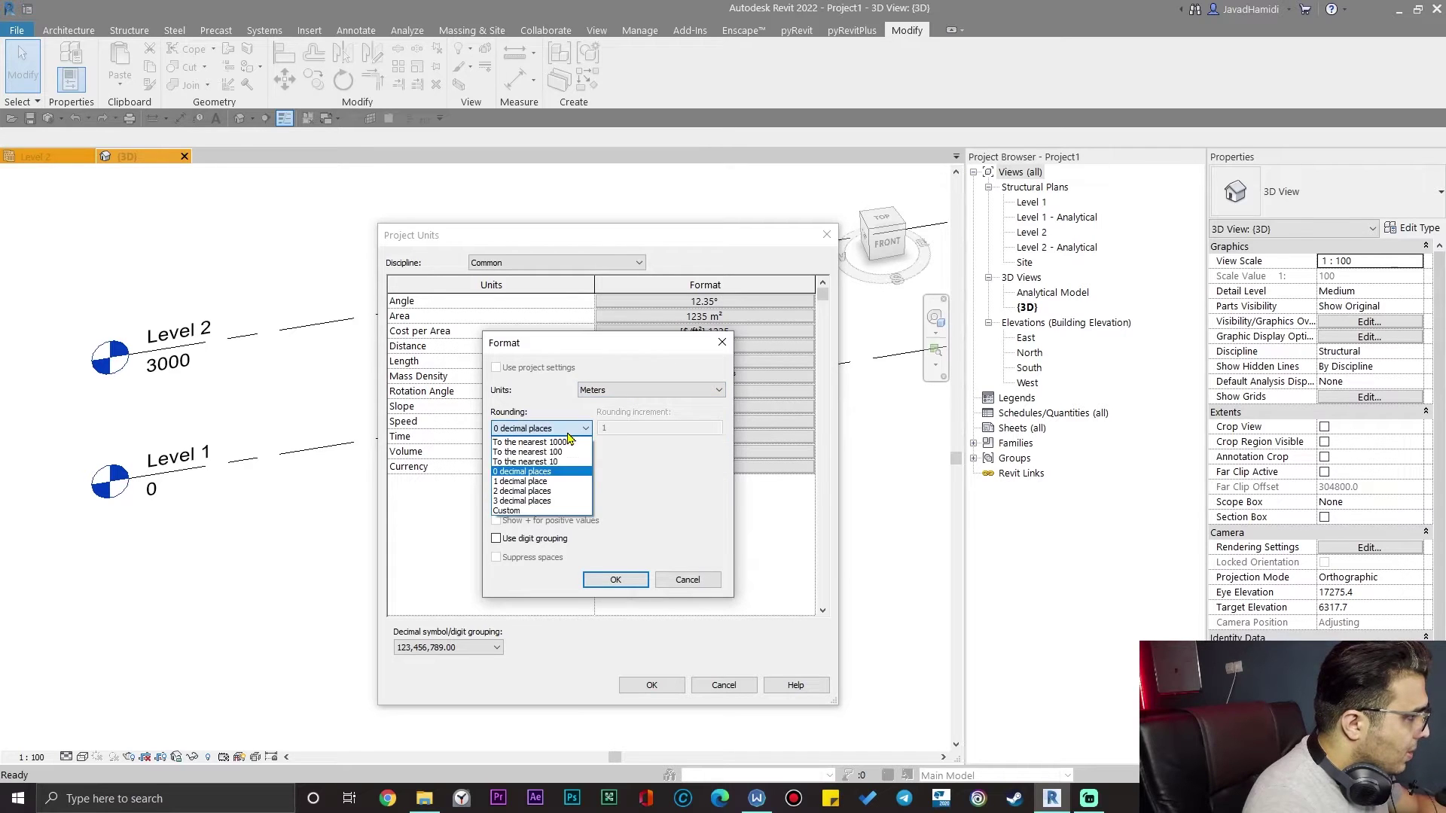
pyautogui.click(570, 491)
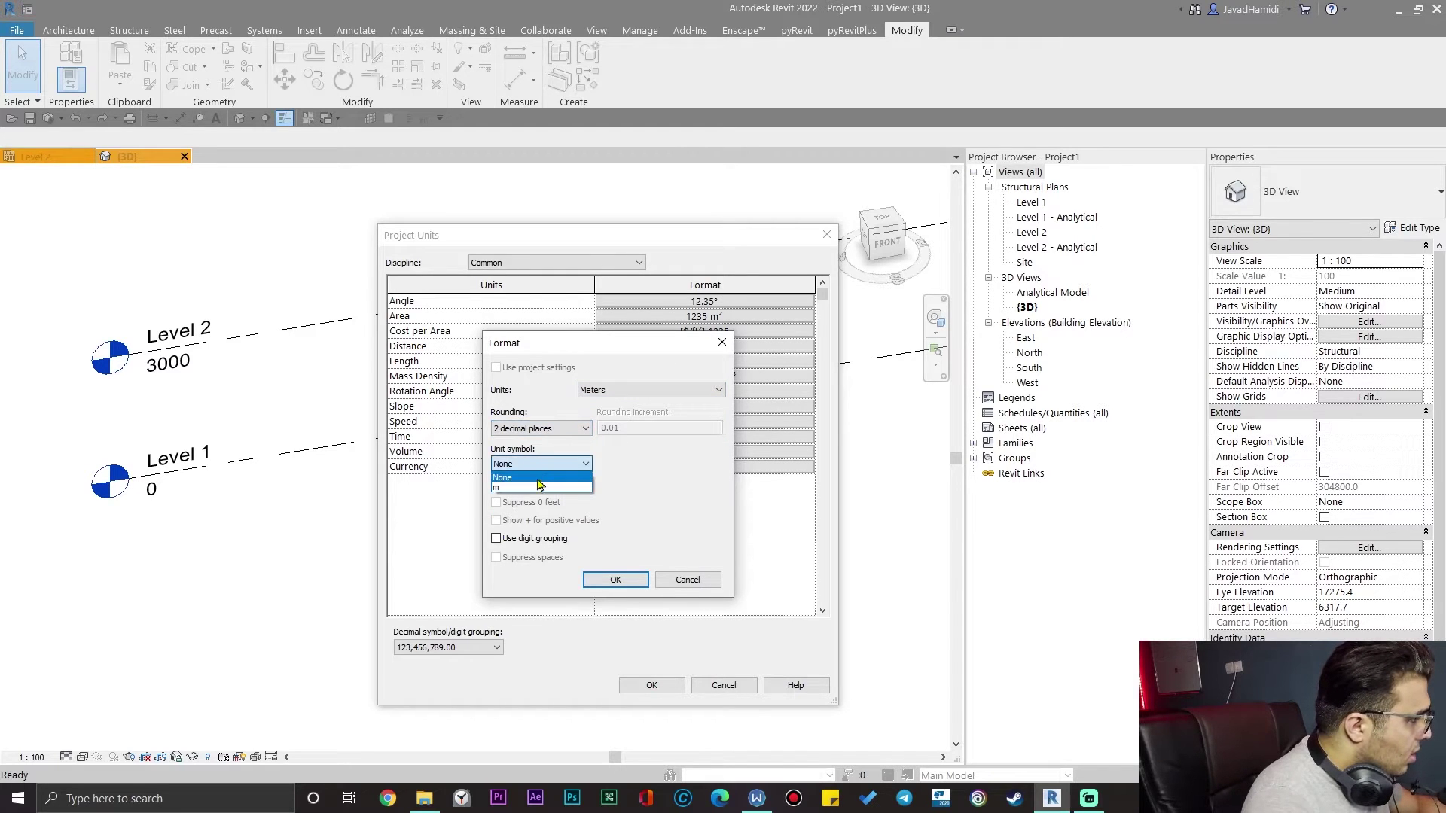
pyautogui.click(613, 580)
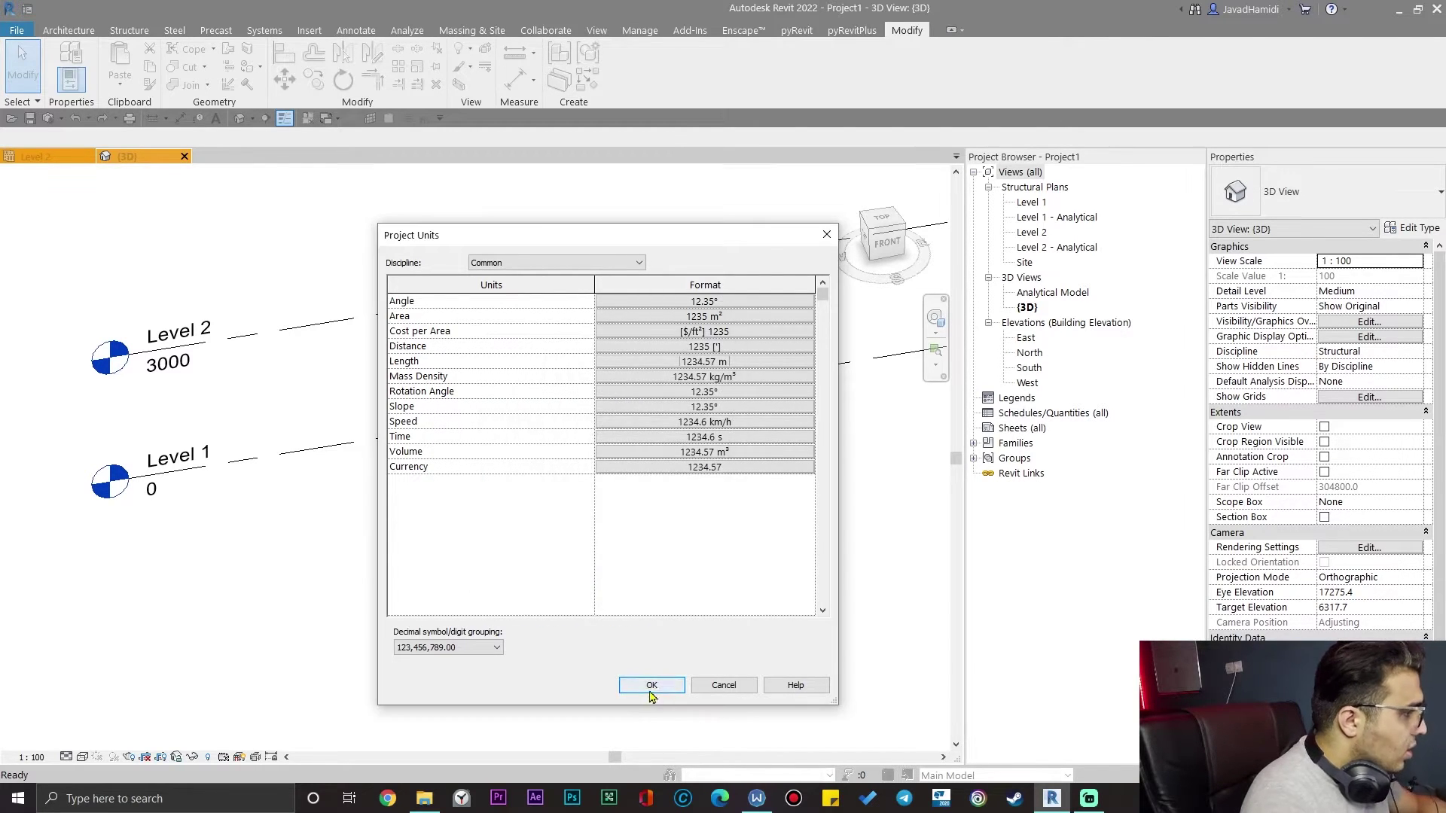
pyautogui.click(652, 685)
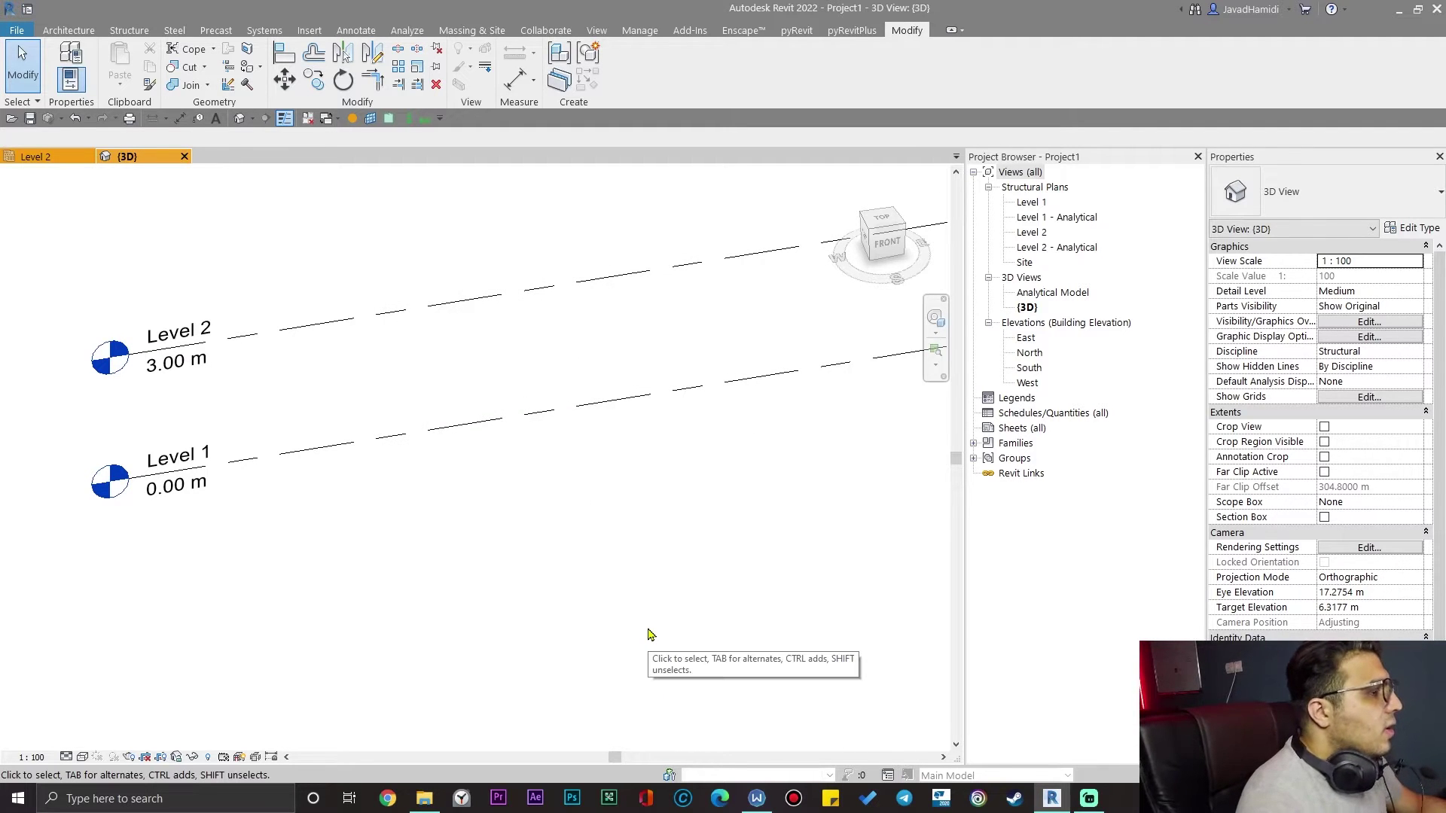
pyautogui.scroll(-3, 265, 507)
pyautogui.keyDown('shift'); pyautogui.moveTo(288, 646); pyautogui.dragTo(419, 633, button='middle'); pyautogui.keyUp('shift')
pyautogui.moveTo(419, 633); pyautogui.dragTo(656, 646, button='middle')
pyautogui.scroll(2, 511, 591)
pyautogui.scroll(-4, 655, 613)
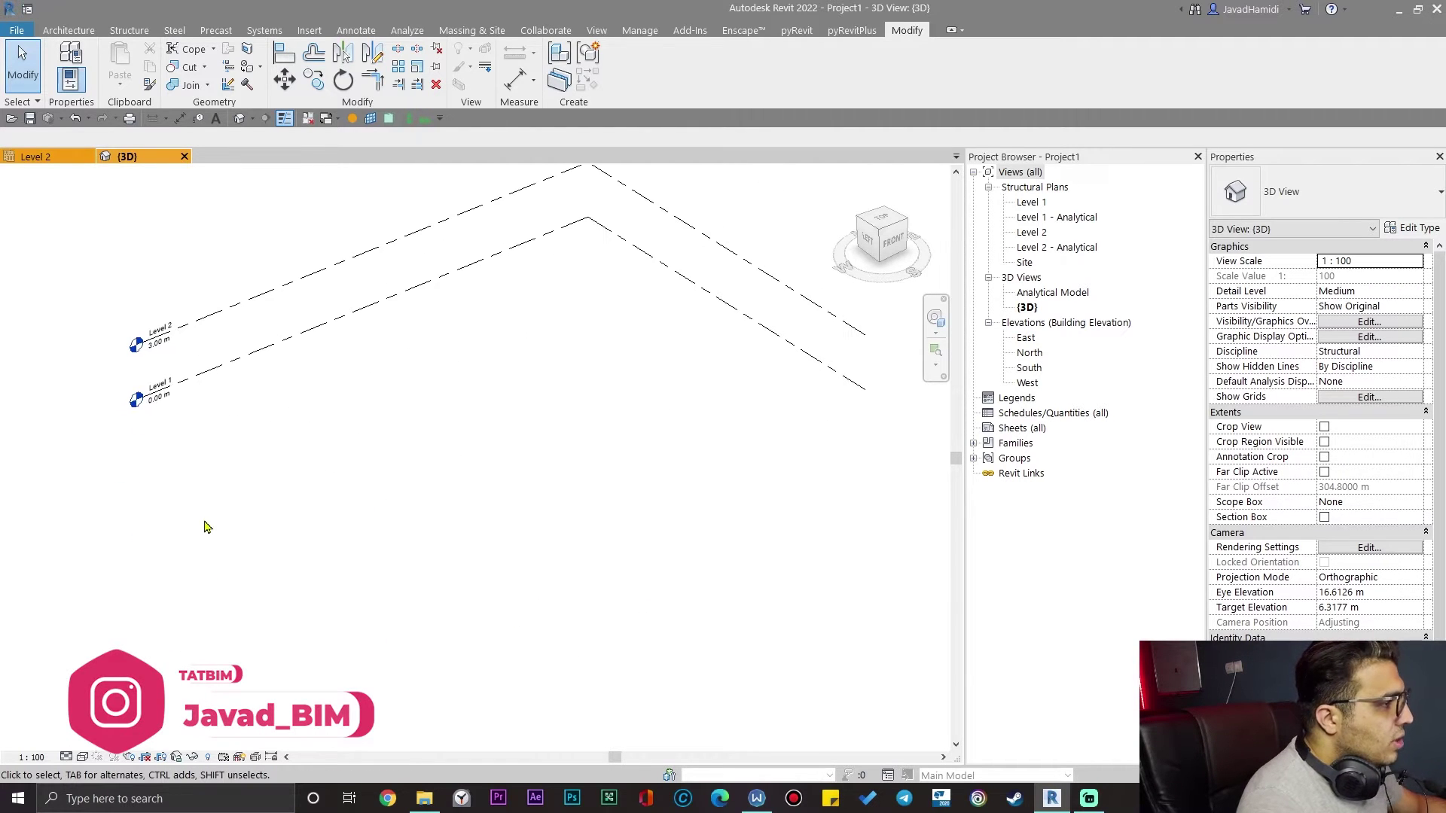
pyautogui.scroll(-2, 684, 326)
pyautogui.moveTo(712, 489); pyautogui.dragTo(637, 512, button='middle')
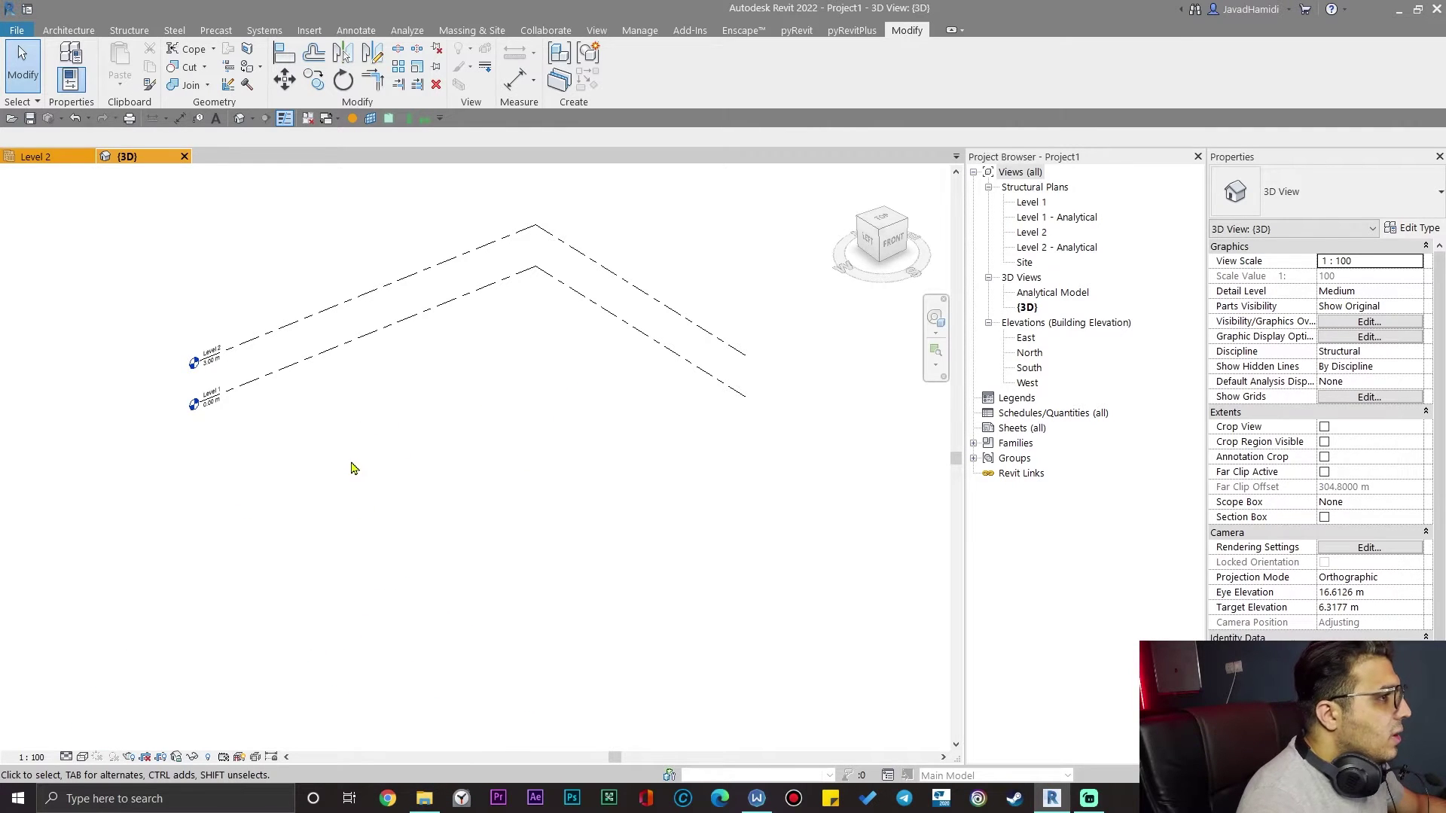
pyautogui.moveTo(452, 556); pyautogui.dragTo(441, 558, button='middle')
pyautogui.moveTo(519, 491); pyautogui.dragTo(437, 596, button='middle')
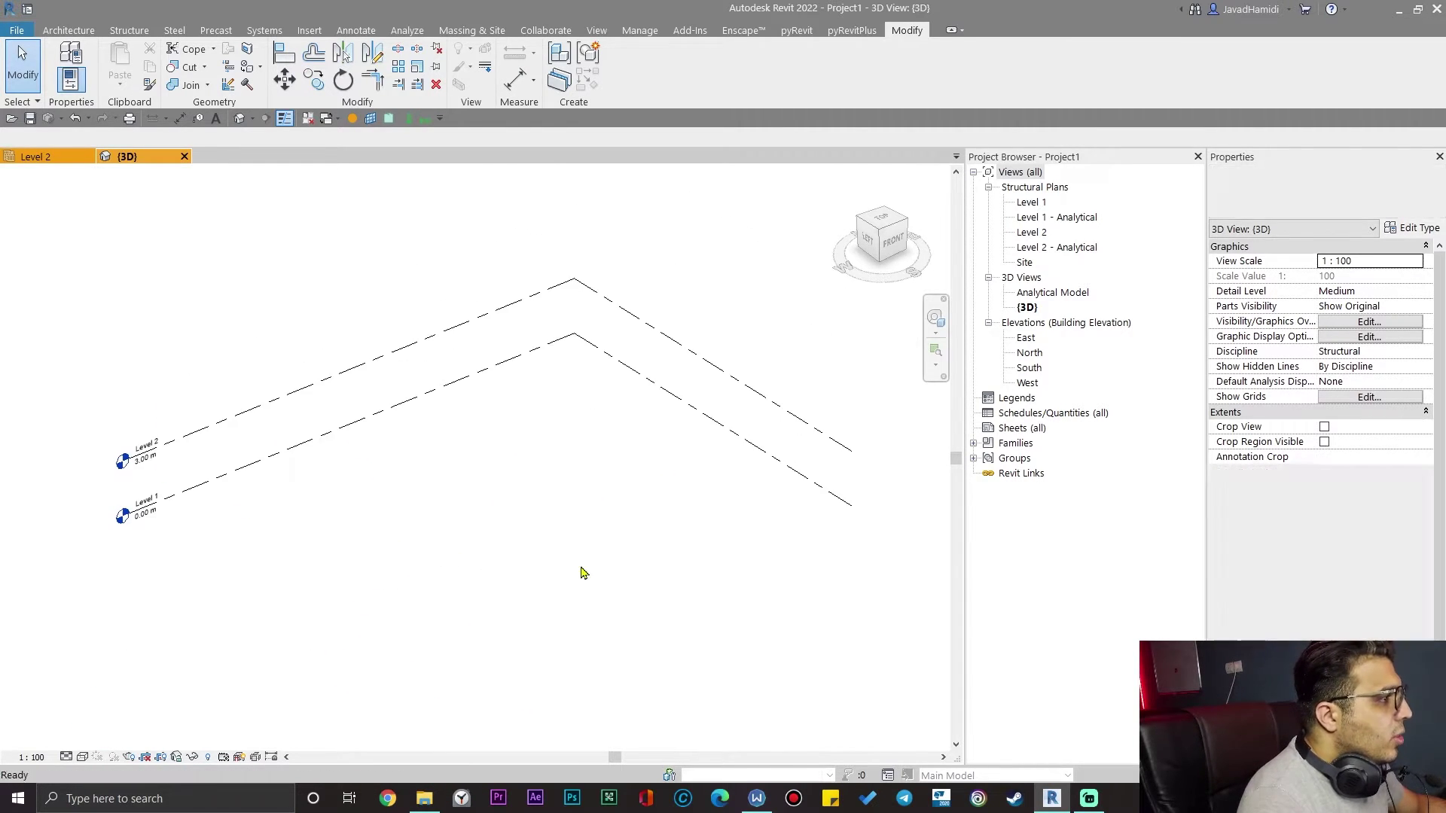
# - Create an in-place model in the Structural Framing category and name it TUNNEL
pyautogui.click(98, 32)
pyautogui.click(184, 83)
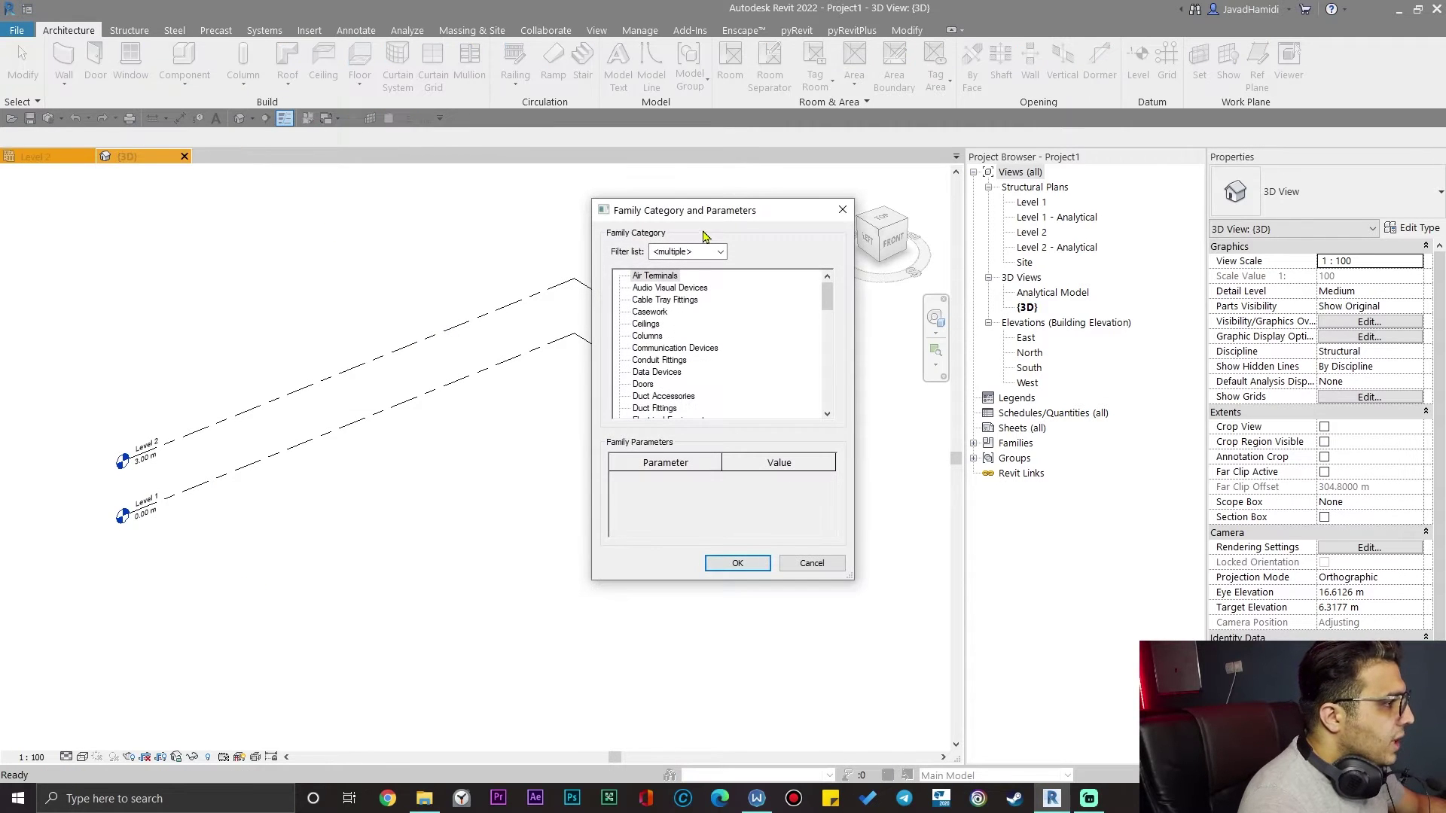
pyautogui.moveTo(714, 223); pyautogui.dragTo(610, 260)
pyautogui.scroll(-7, 570, 422)
pyautogui.scroll(-3, 570, 420)
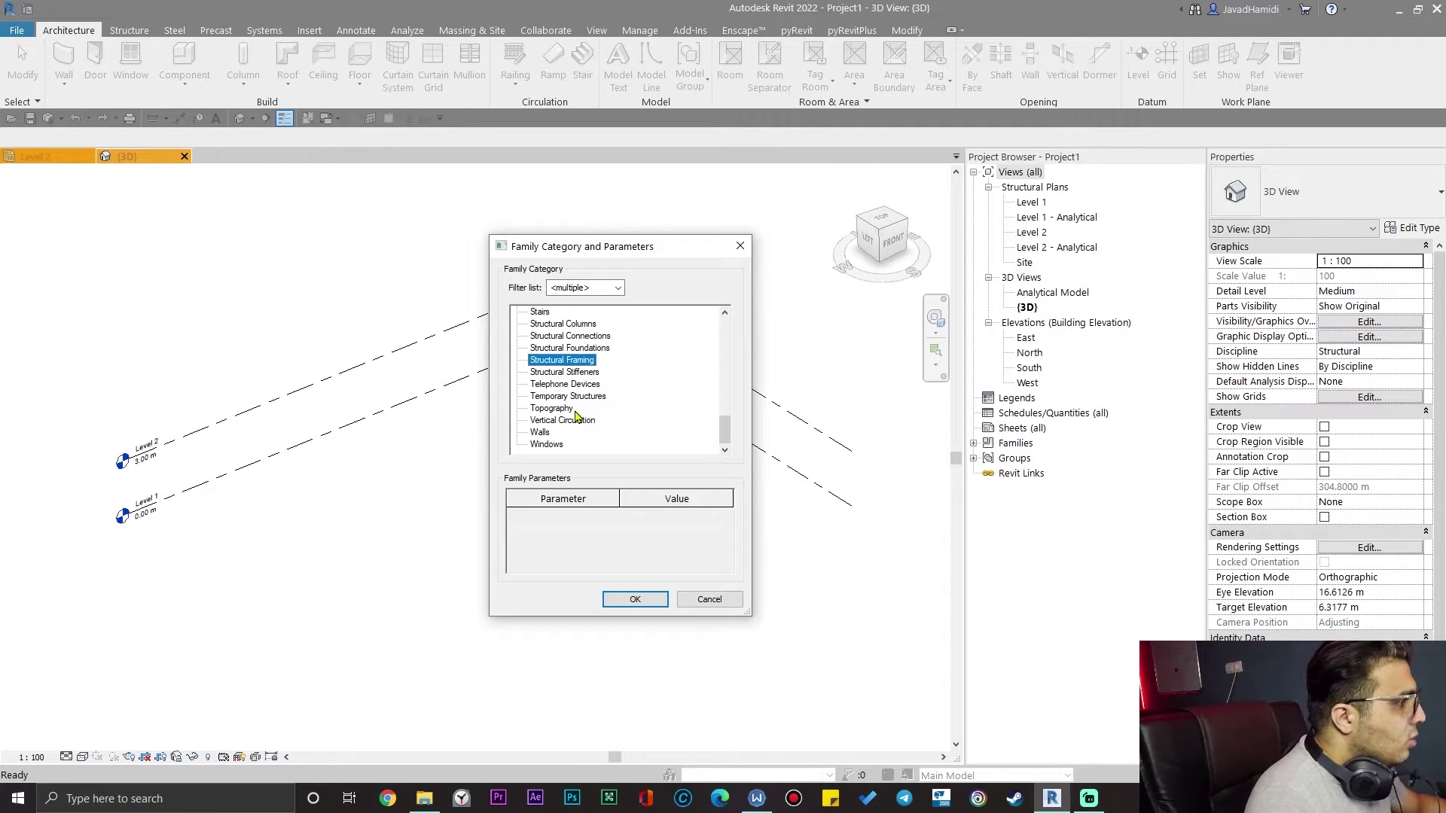
pyautogui.click(636, 600)
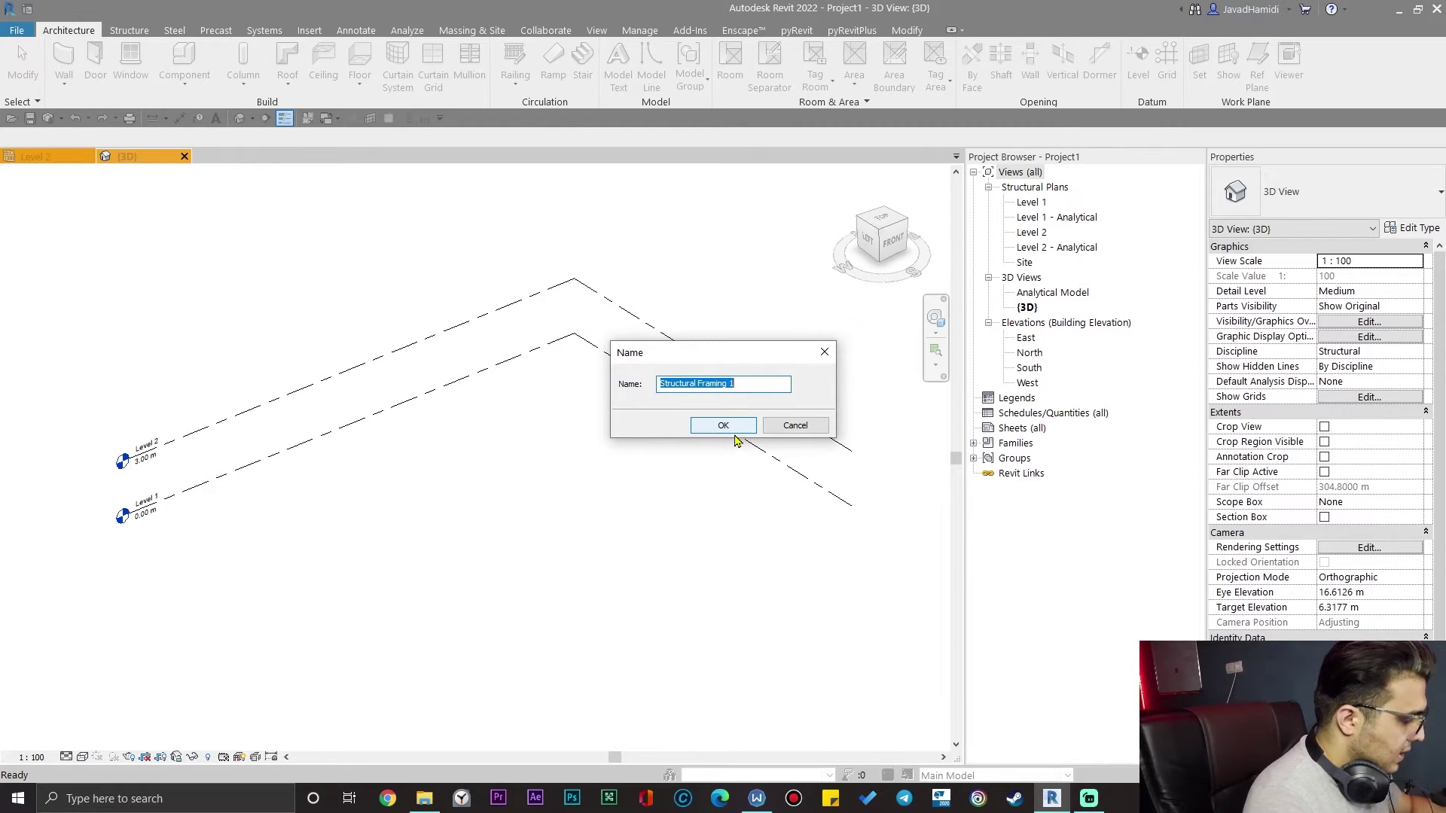
pyautogui.write('TUNNEL')
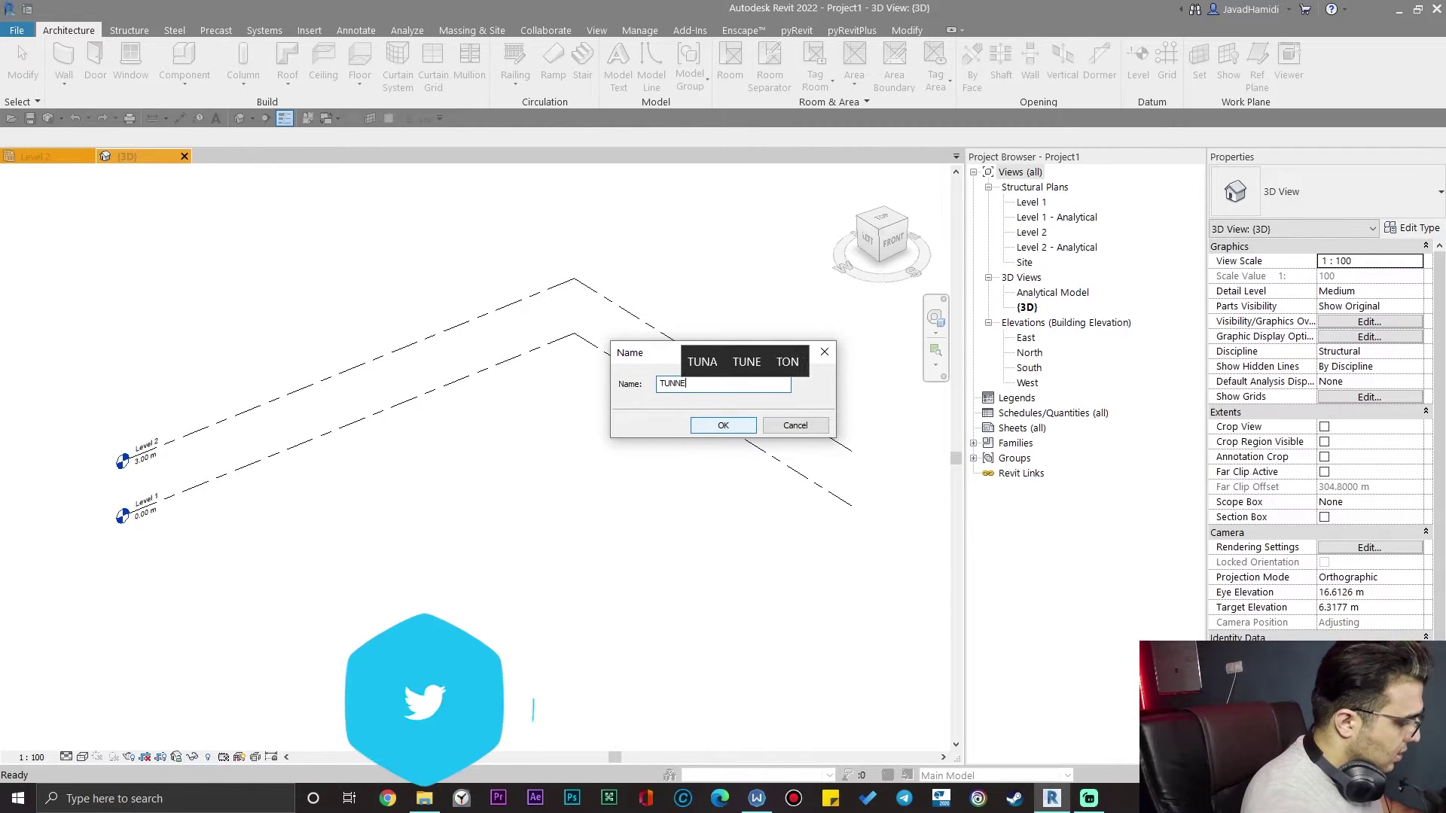
pyautogui.click(723, 426)
# - Draw a single straight reference line about 12.2 m long on Level 1, in front of the level markers
pyautogui.moveTo(525, 506); pyautogui.dragTo(600, 494, button='middle')
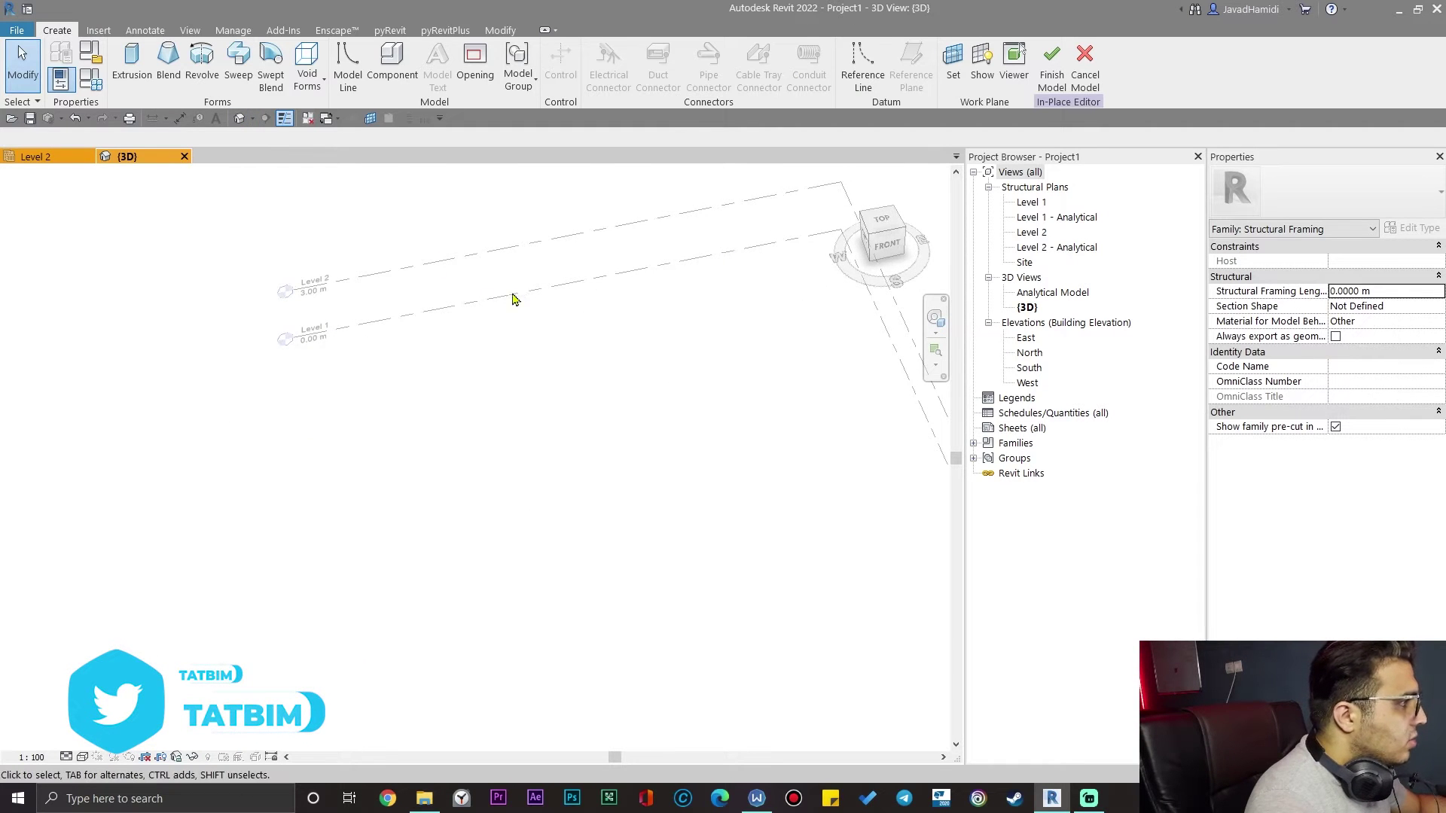
pyautogui.click(865, 72)
pyautogui.click(384, 350)
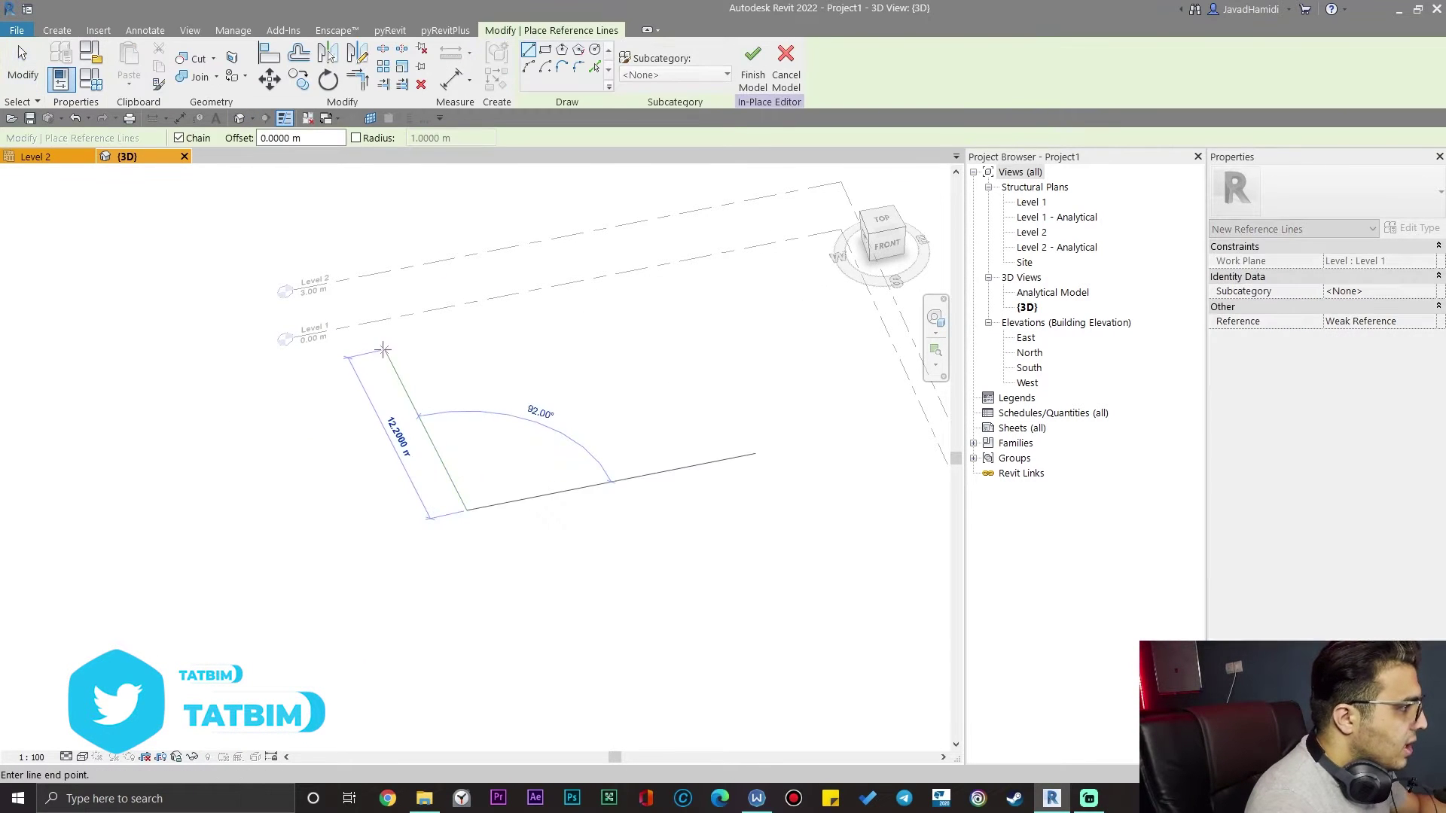
pyautogui.click(477, 510)
pyautogui.press('Escape')
pyautogui.press('Escape')
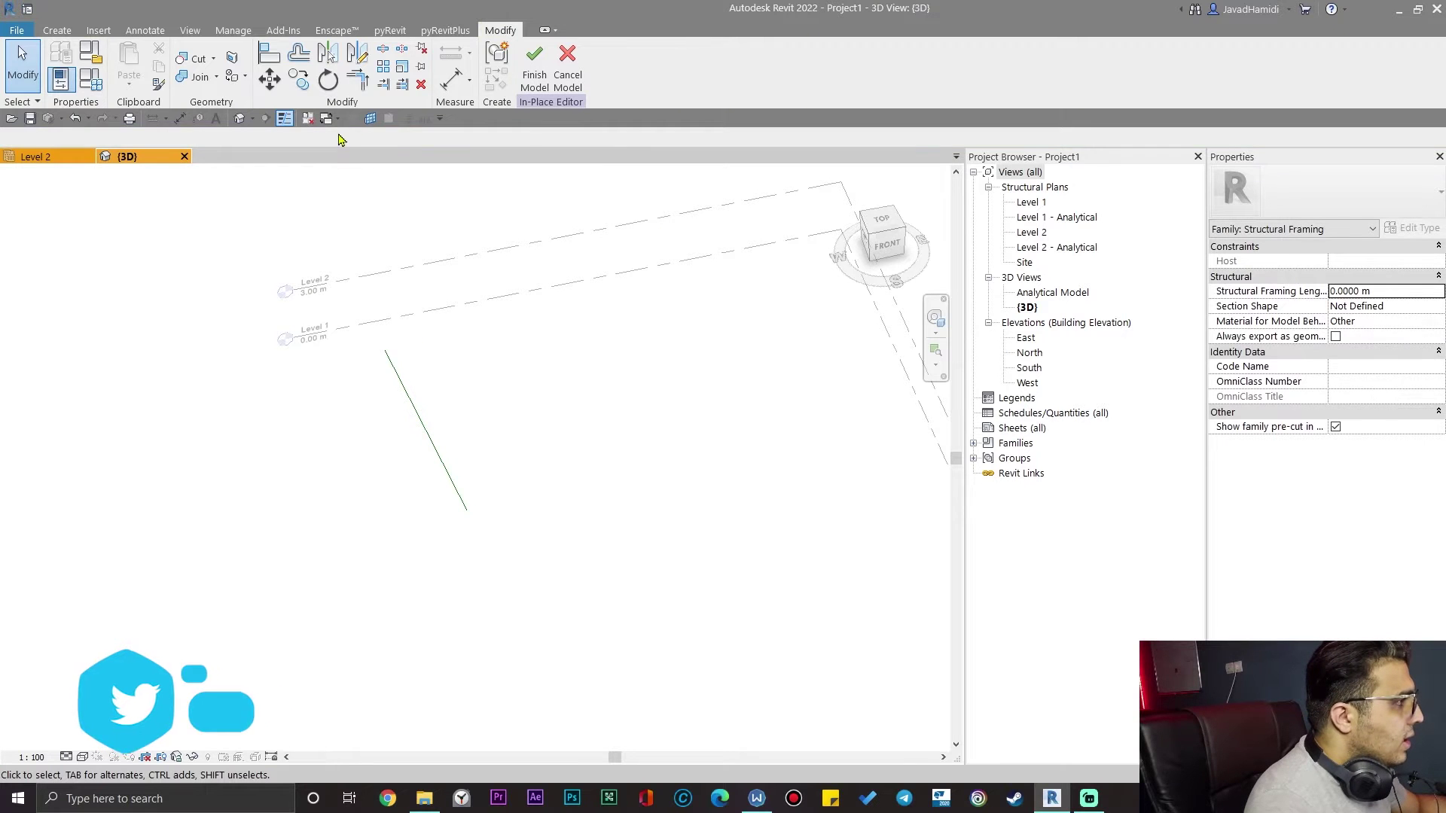
# - Set the work plane by picking the vertical plane that runs along the reference line
pyautogui.click(369, 119)
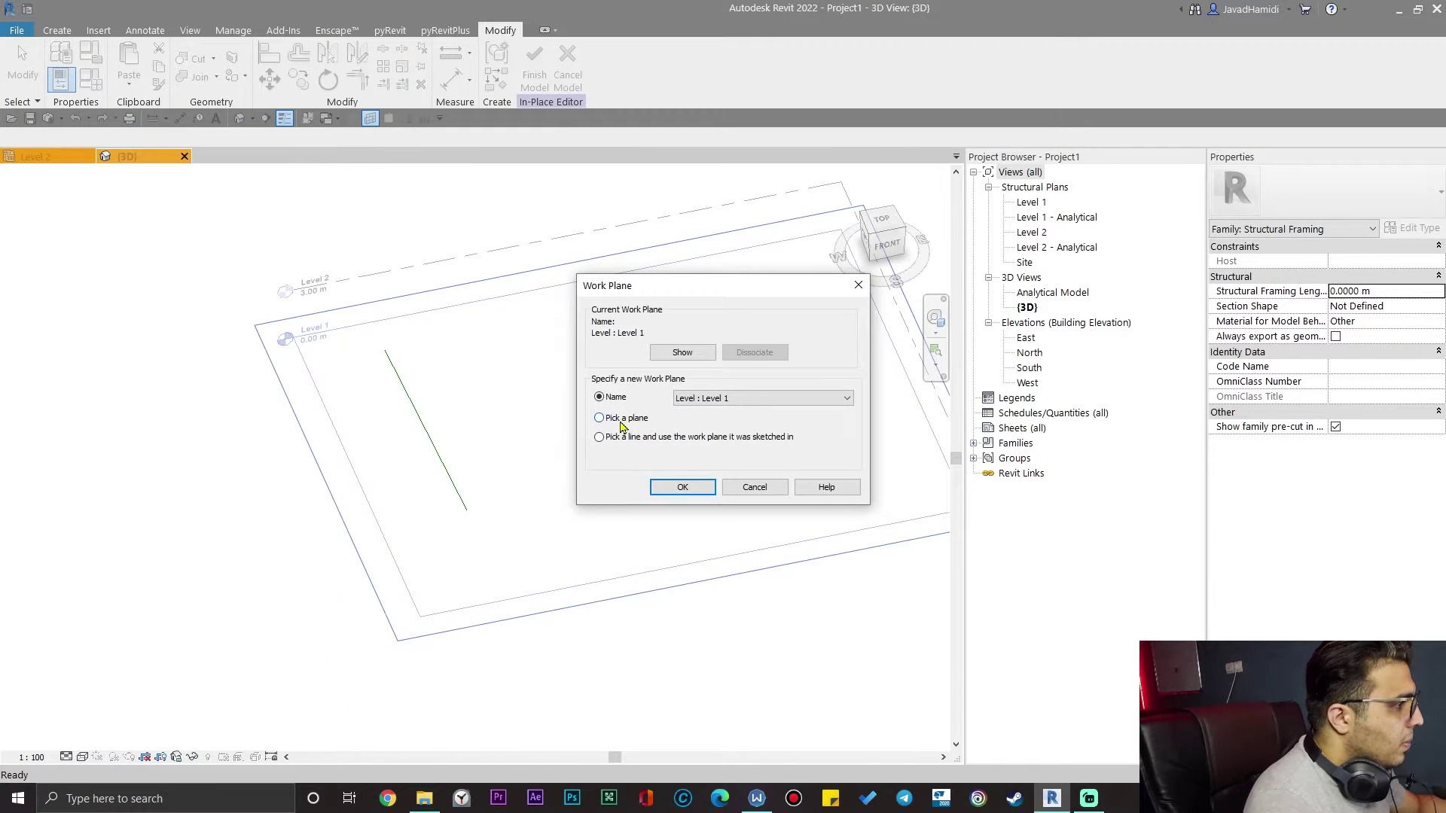
pyautogui.click(677, 492)
pyautogui.keyDown('shift'); pyautogui.moveTo(648, 572); pyautogui.dragTo(698, 509, button='middle'); pyautogui.keyUp('shift')
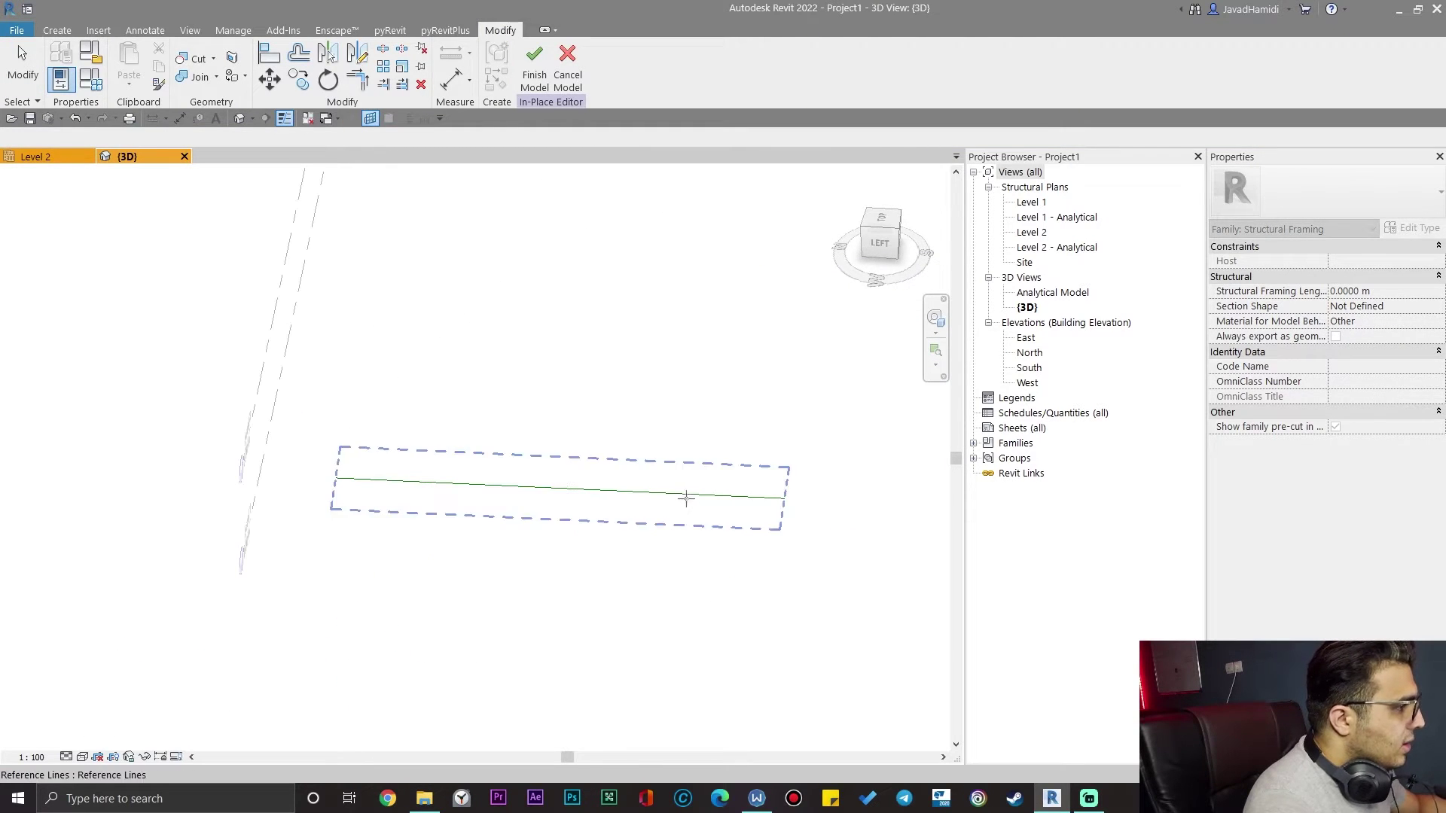
pyautogui.click(686, 498)
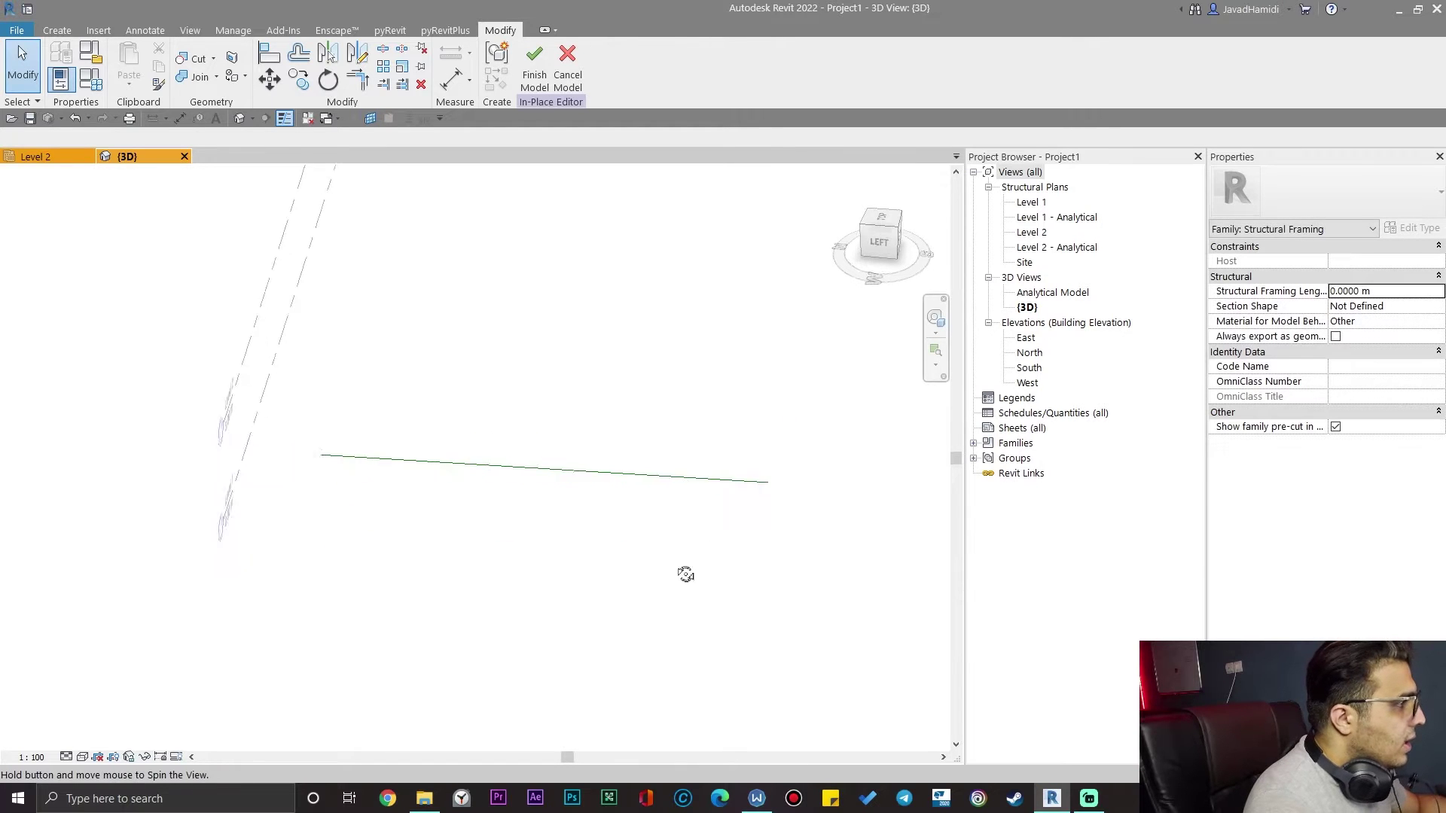
# - Display the active work plane and orient the 3D view to its Left face
pyautogui.click(57, 30)
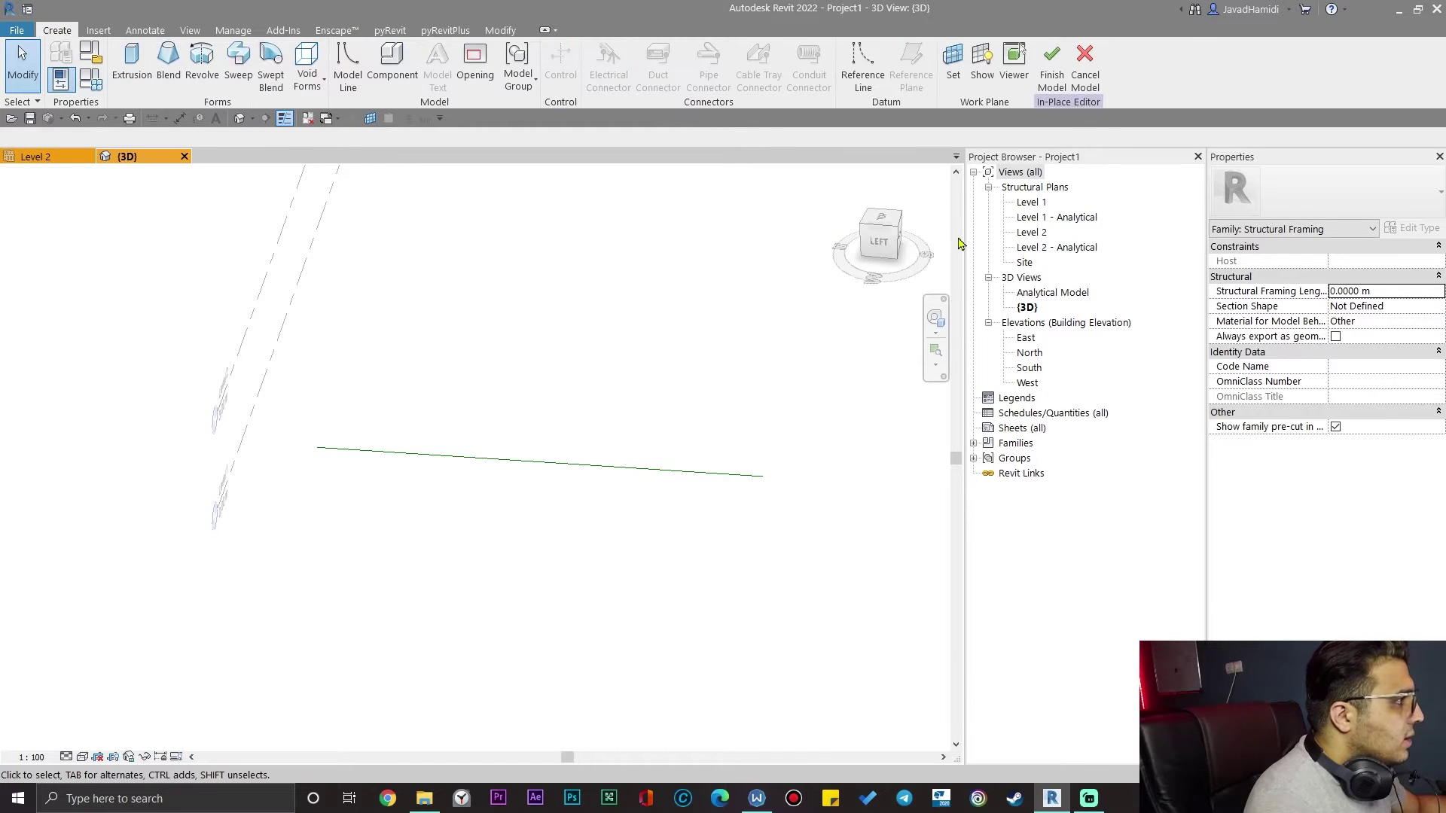
pyautogui.click(982, 67)
pyautogui.keyDown('shift'); pyautogui.moveTo(829, 423); pyautogui.dragTo(652, 485, button='middle'); pyautogui.keyUp('shift')
pyautogui.keyDown('shift'); pyautogui.moveTo(507, 407); pyautogui.dragTo(738, 407, button='middle'); pyautogui.keyUp('shift')
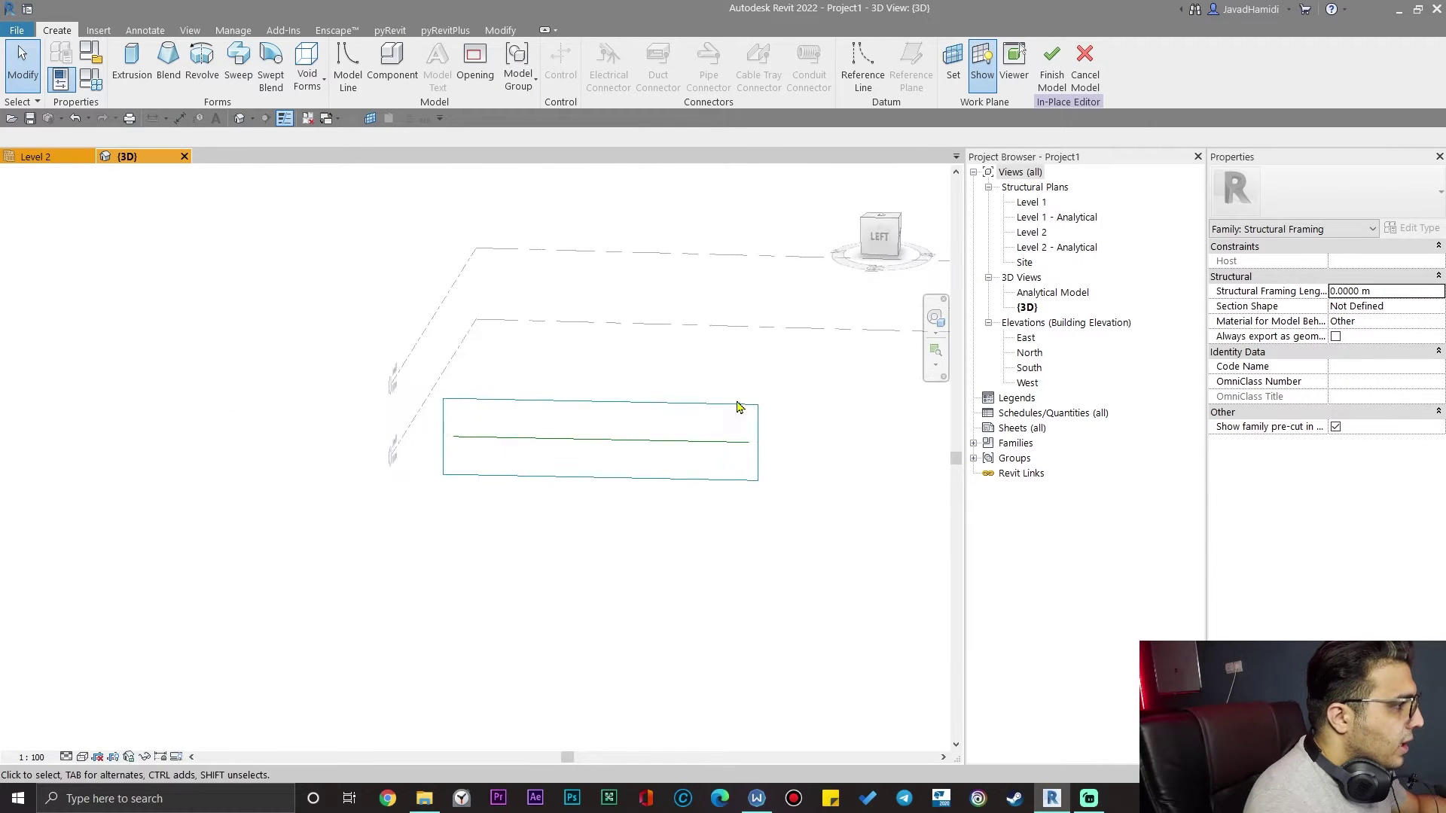
pyautogui.click(885, 239)
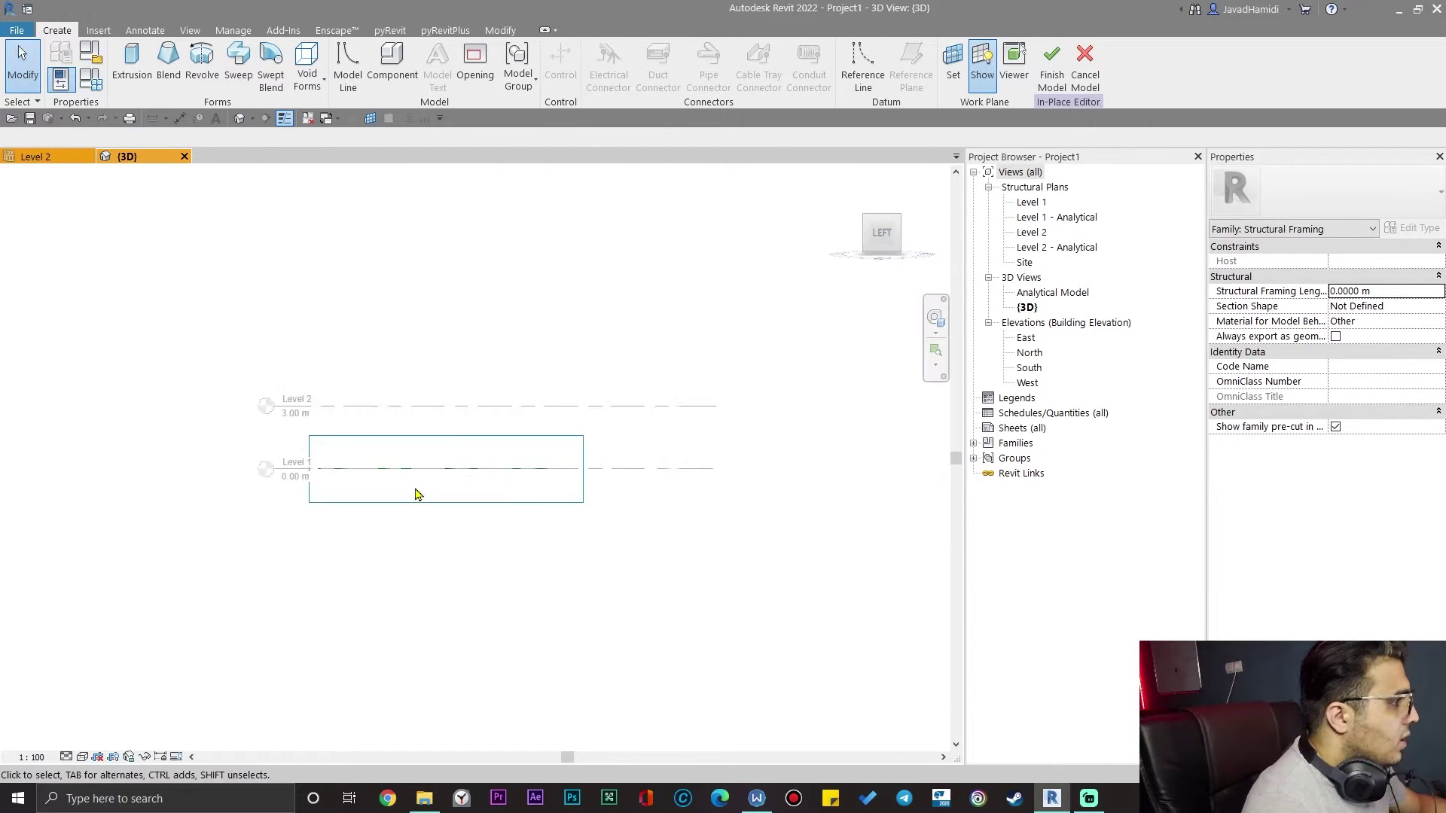
pyautogui.moveTo(401, 380); pyautogui.dragTo(431, 486, button='middle')
pyautogui.moveTo(251, 502); pyautogui.dragTo(311, 477, button='middle')
pyautogui.scroll(1, 454, 558)
pyautogui.scroll(2, 454, 561)
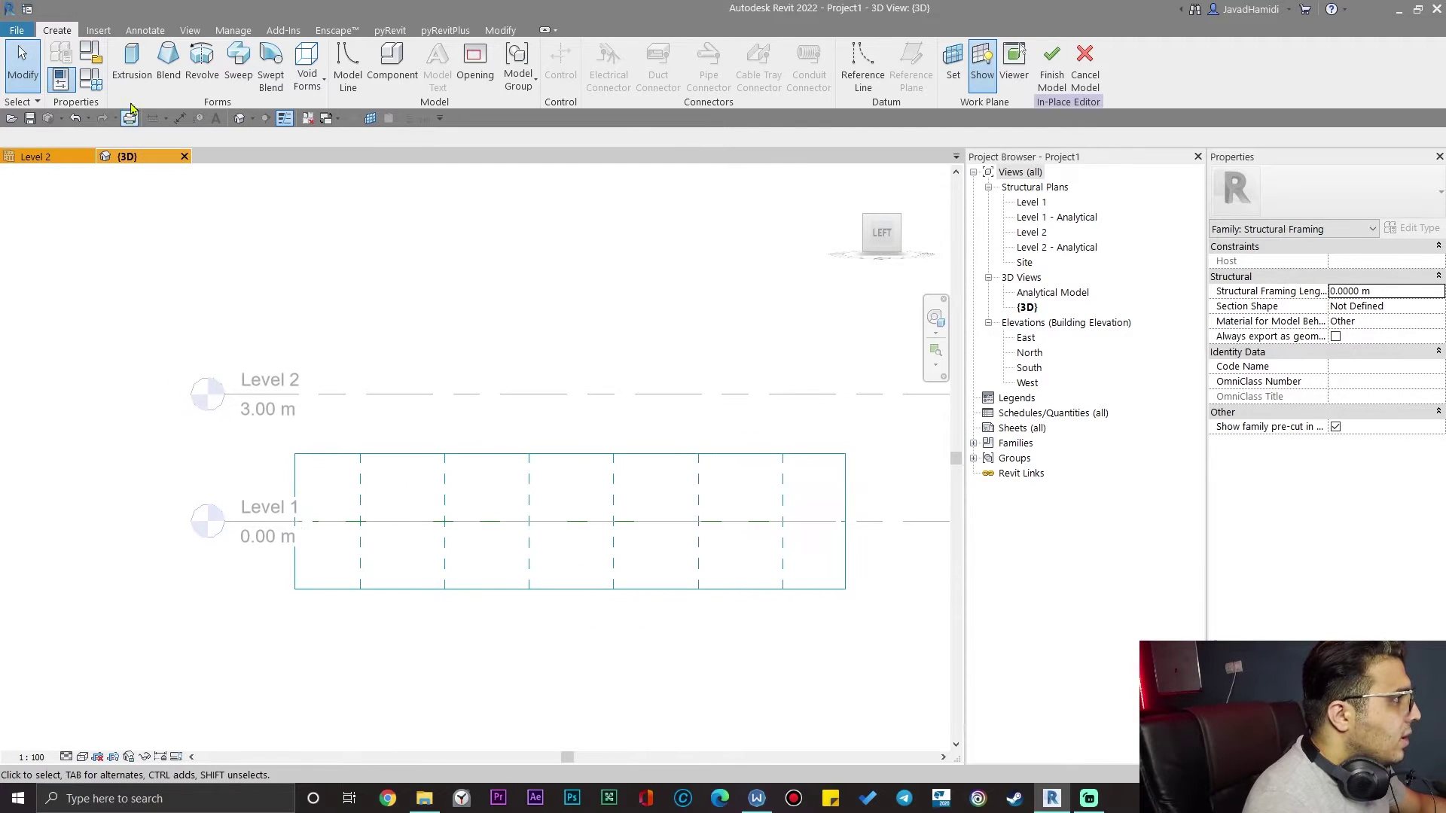
# - Start an extrusion sketch with a short vertical line up from Level 1 at the first grid line and a 2 m horizontal line
pyautogui.click(141, 70)
pyautogui.scroll(1, 412, 565)
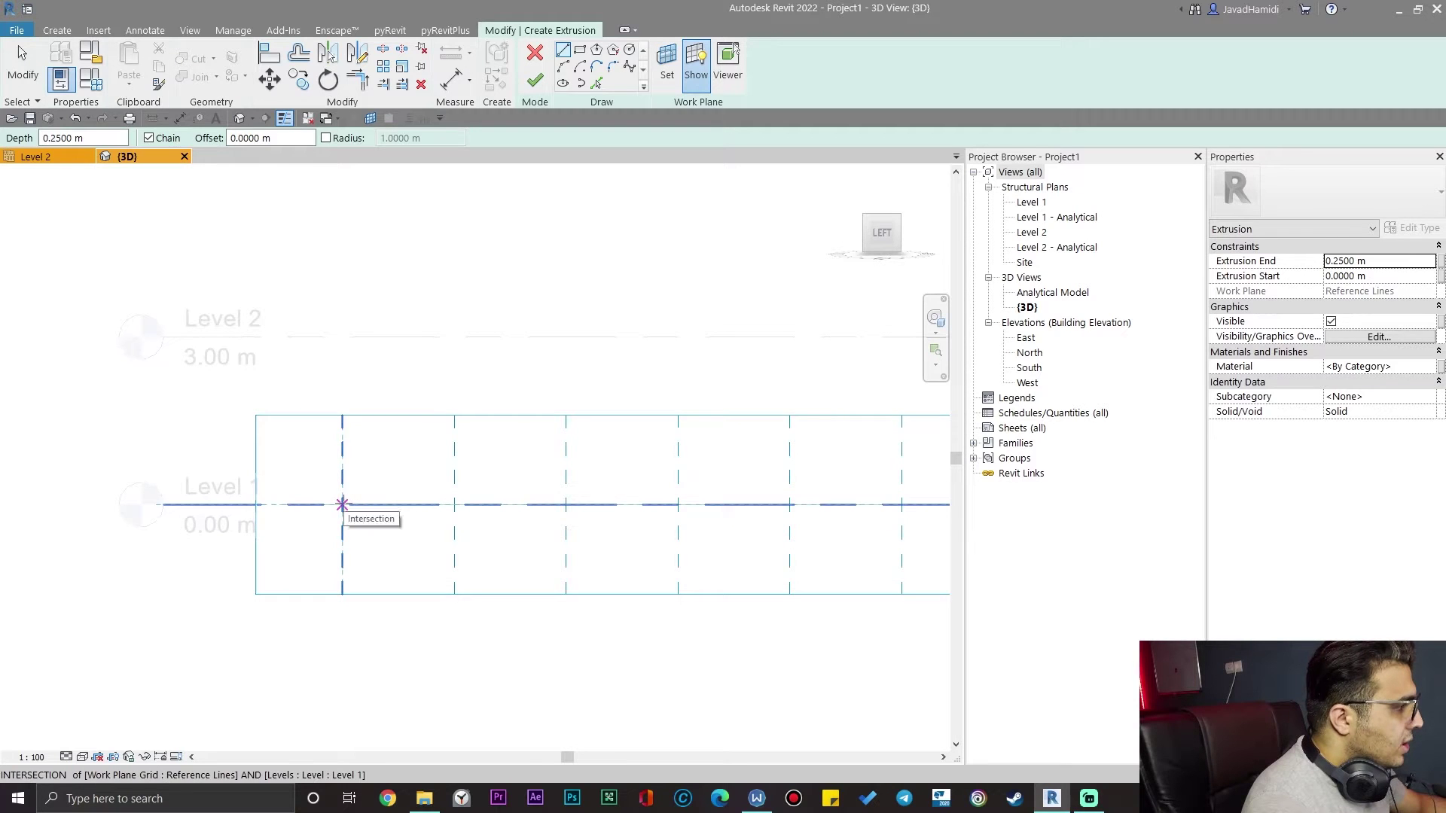
pyautogui.click(343, 504)
pyautogui.click(343, 466)
pyautogui.scroll(-2, 454, 466)
pyautogui.moveTo(454, 466); pyautogui.dragTo(411, 570, button='middle')
pyautogui.scroll(3, 436, 584)
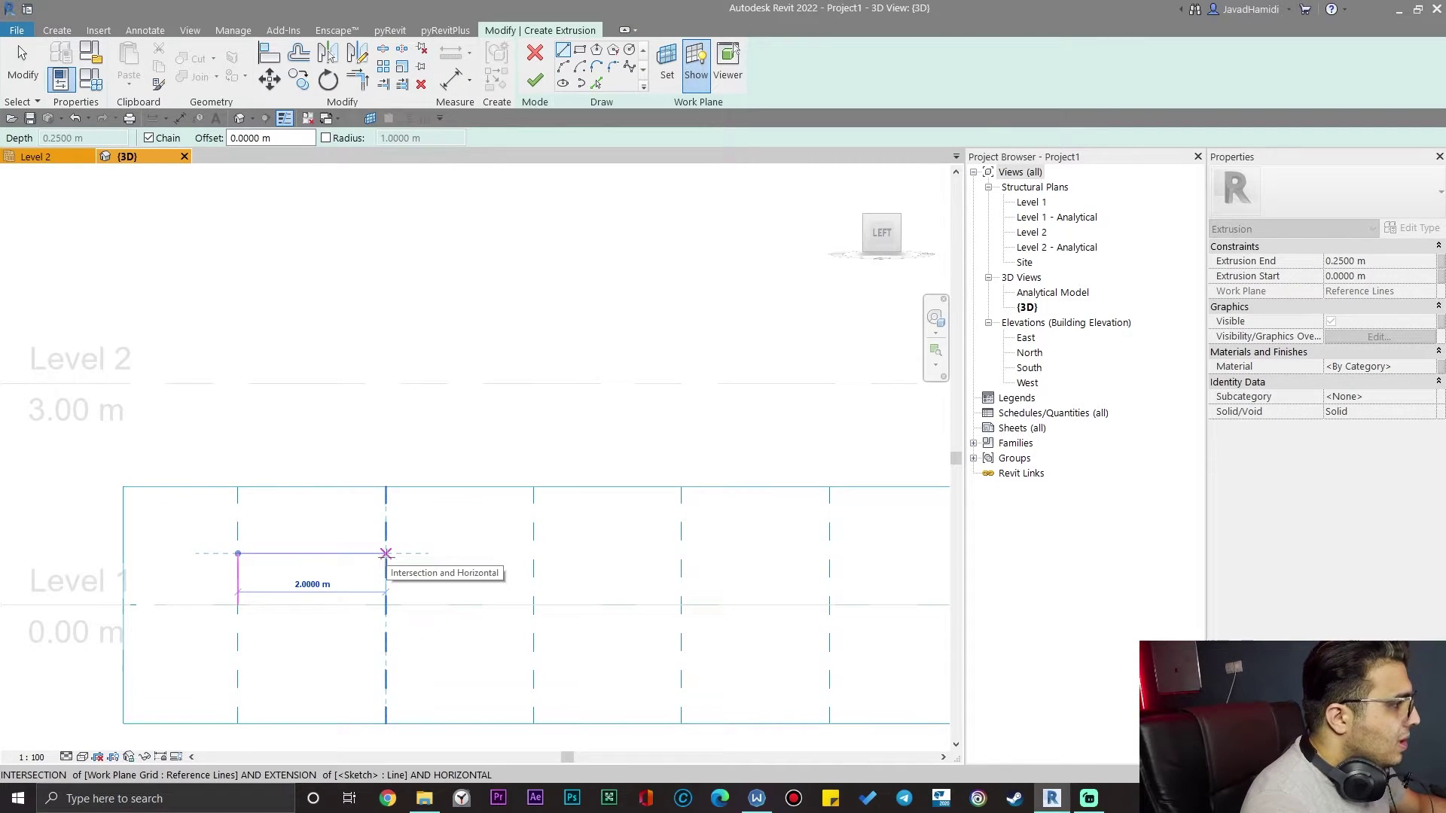
pyautogui.click(385, 554)
pyautogui.scroll(-3, 385, 554)
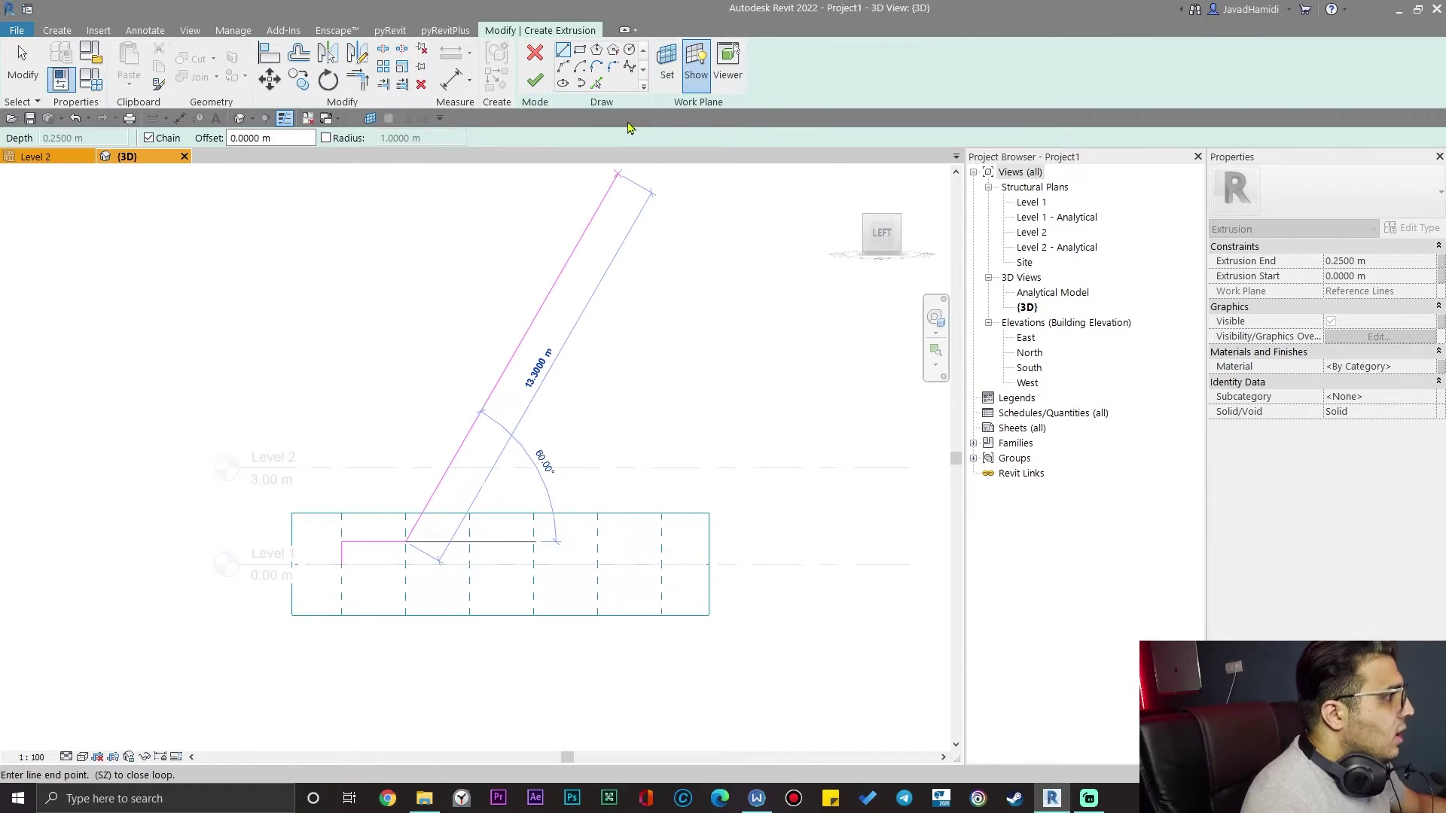
pyautogui.click(564, 69)
pyautogui.scroll(3, 526, 561)
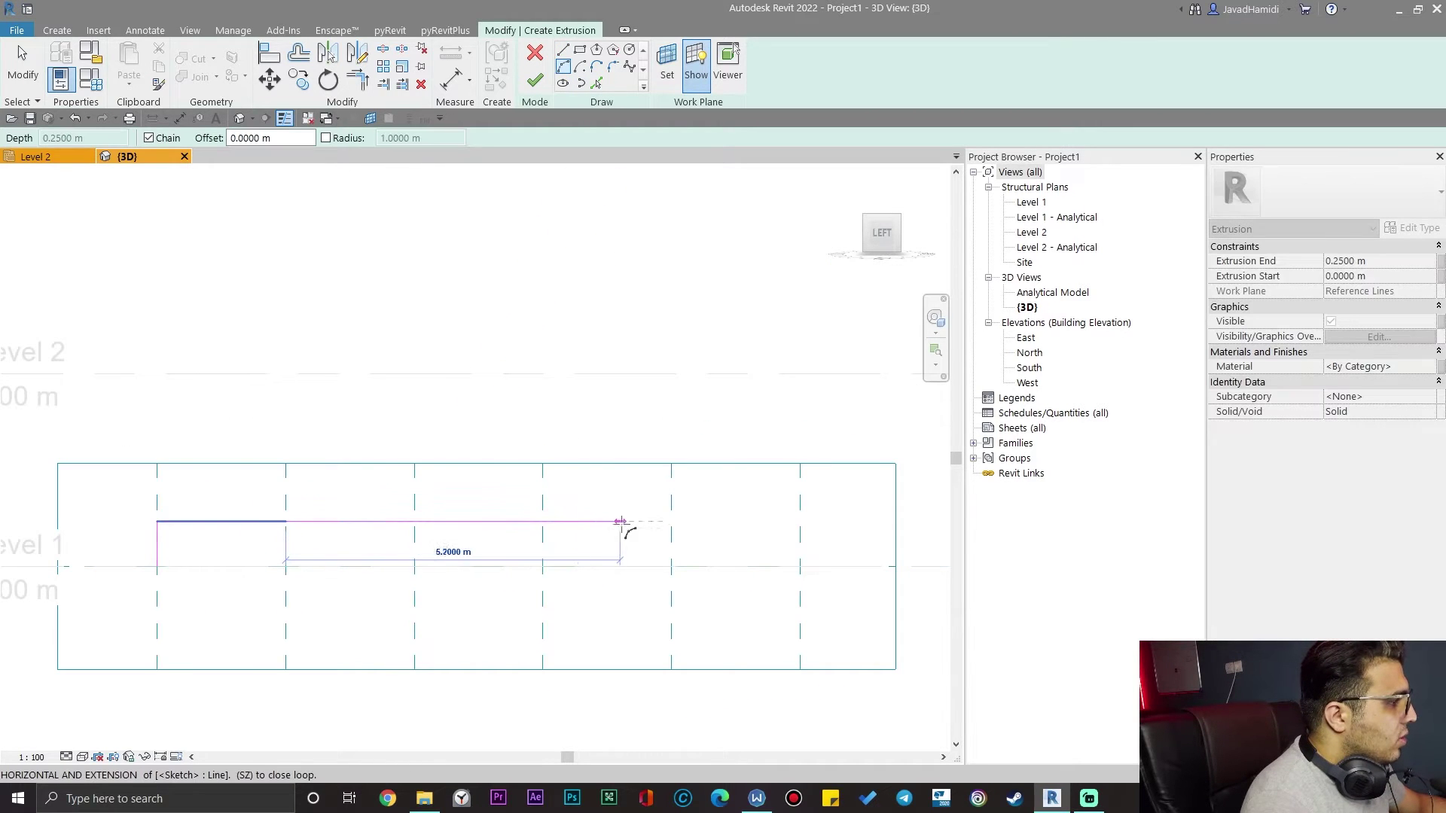
pyautogui.click(542, 521)
pyautogui.moveTo(430, 400); pyautogui.dragTo(624, 366, button='middle')
pyautogui.press('Escape')
pyautogui.moveTo(670, 454); pyautogui.dragTo(500, 548, button='middle')
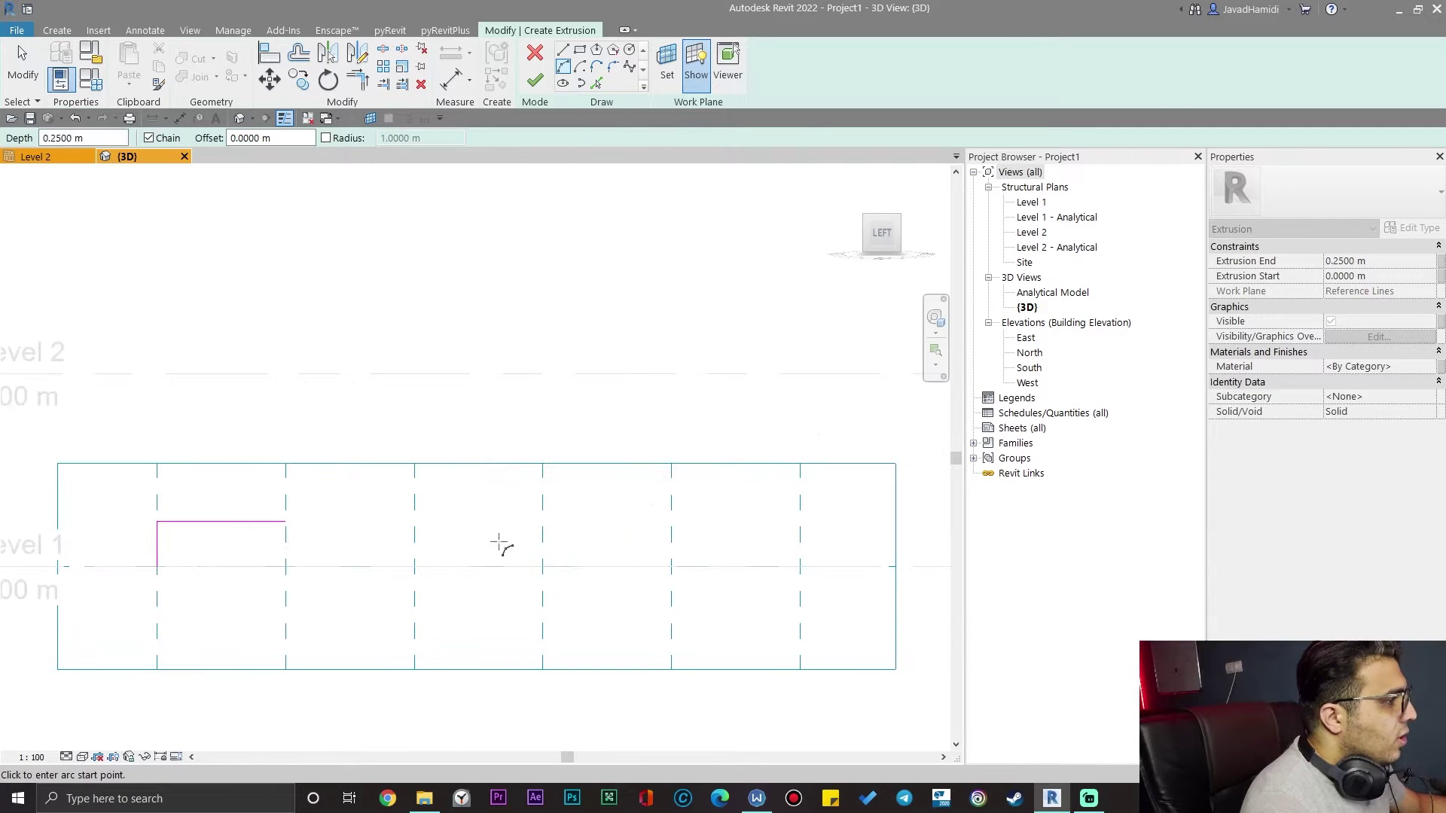
# - Try to draw a start-end-radius arc rising from the free end of the 2 m line to above Level 2
pyautogui.click(287, 521)
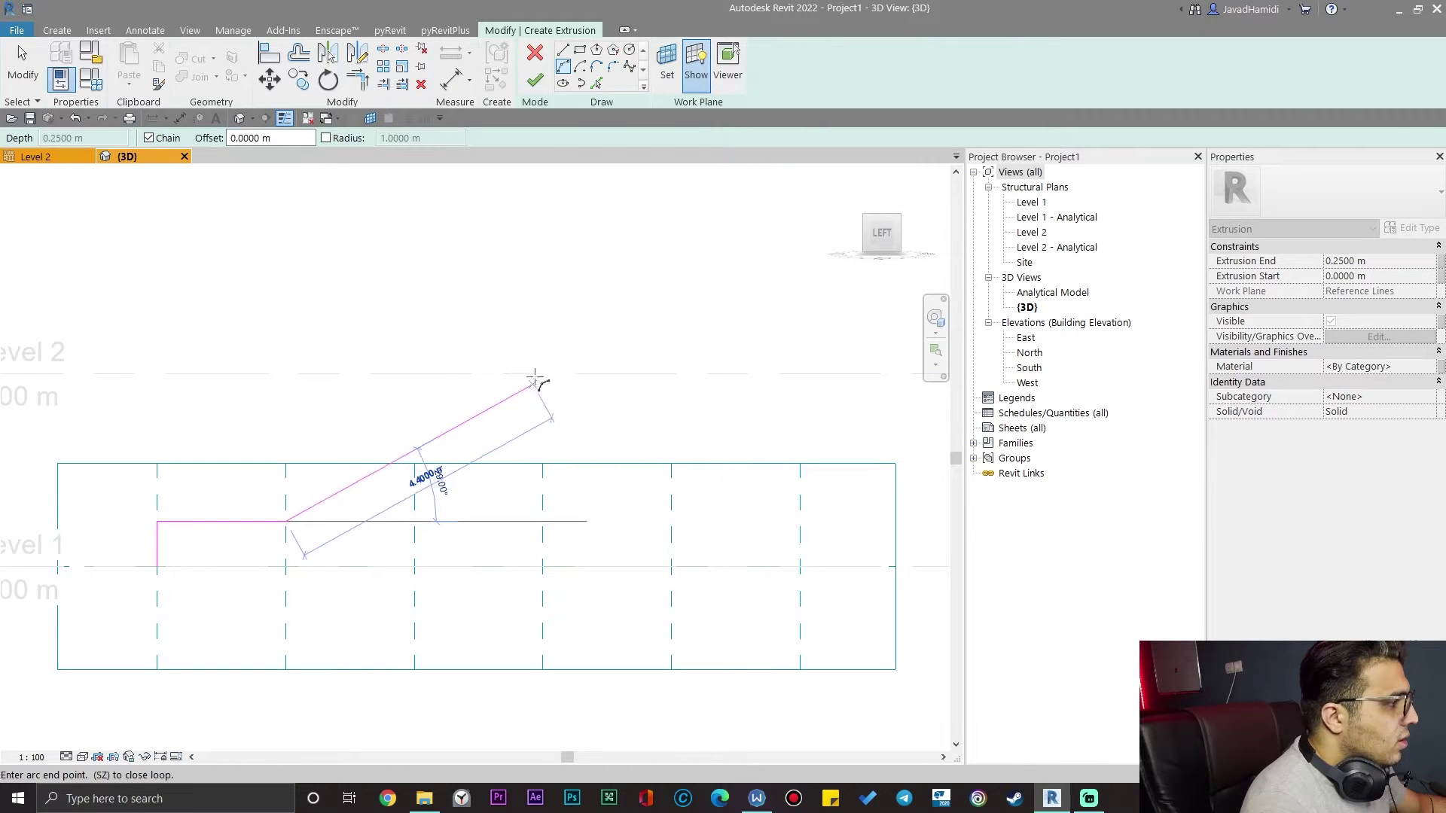
pyautogui.click(561, 300)
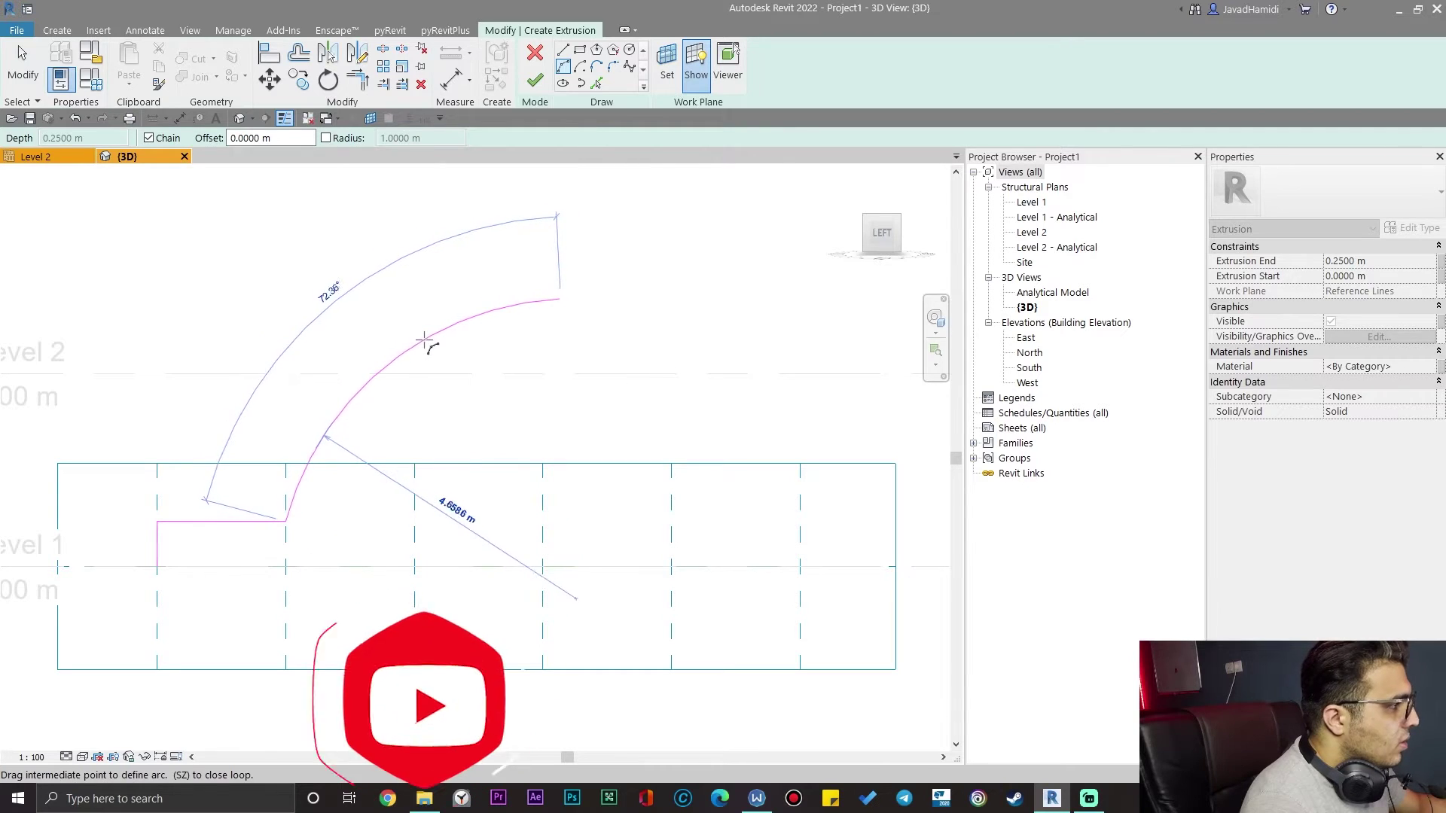
pyautogui.click(546, 586)
pyautogui.scroll(-3, 715, 590)
pyautogui.moveTo(715, 590); pyautogui.dragTo(585, 468, button='middle')
pyautogui.scroll(2, 523, 396)
pyautogui.click(528, 321)
pyautogui.moveTo(529, 320)
pyautogui.mouseDown()
pyautogui.moveTo(590, 345)
pyautogui.moveTo(729, 488)
pyautogui.moveTo(743, 484)
pyautogui.mouseUp()
pyautogui.click(446, 694)
# - Delete the arc from the extrusion sketch
pyautogui.scroll(3, 237, 642)
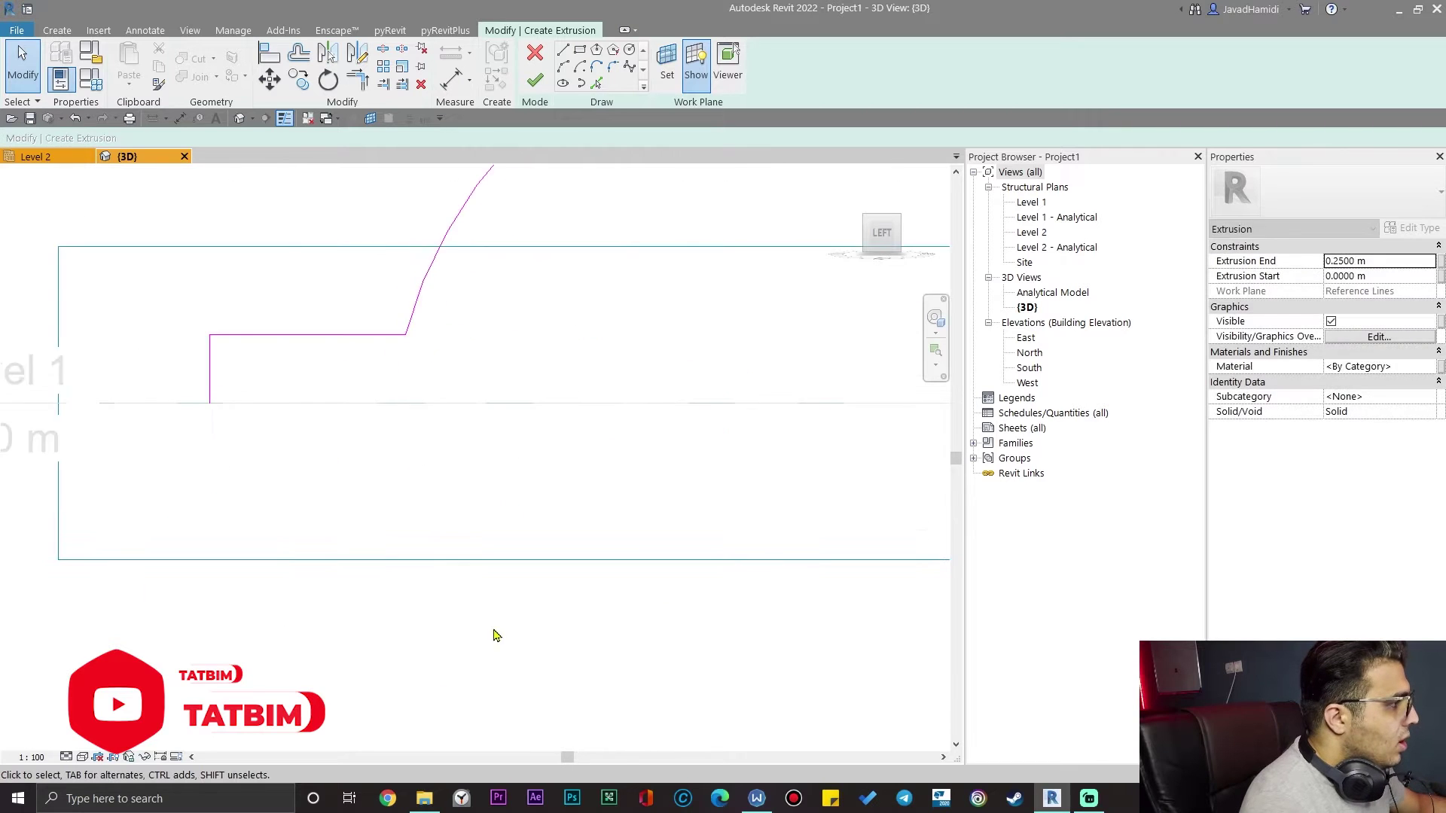
pyautogui.scroll(-1, 423, 636)
pyautogui.moveTo(702, 575); pyautogui.dragTo(399, 648, button='middle')
pyautogui.scroll(-4, 399, 647)
pyautogui.click(436, 401)
pyautogui.press('Delete')
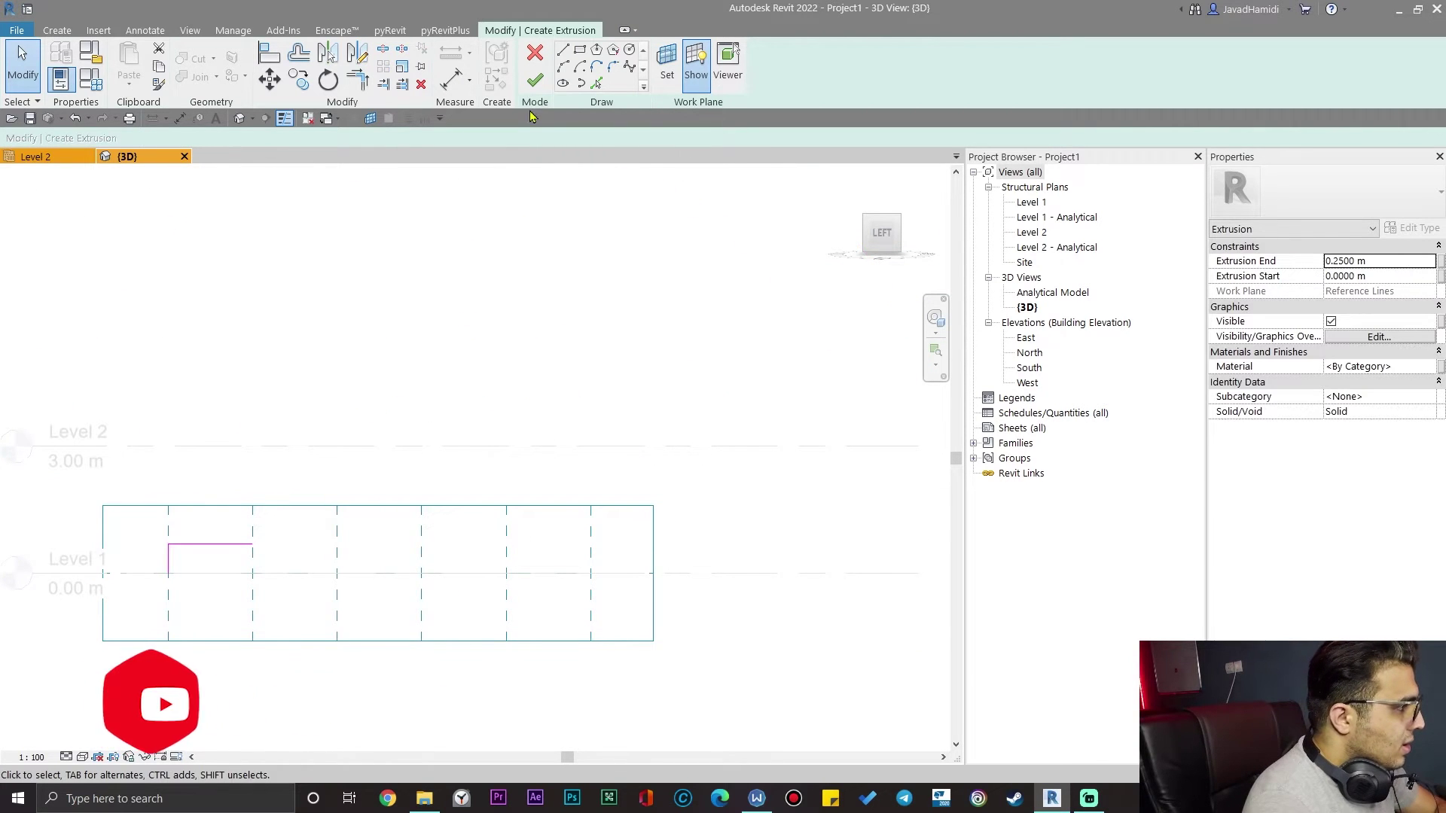
# - Sketch a vertical line through the middle of the work plane, from above Level 2 to below the plane's lower edge
pyautogui.click(563, 50)
pyautogui.moveTo(490, 438); pyautogui.dragTo(684, 344, button='middle')
pyautogui.scroll(1, 587, 300)
pyautogui.click(593, 304)
pyautogui.moveTo(597, 624); pyautogui.dragTo(554, 503, button='middle')
pyautogui.click(550, 633)
pyautogui.scroll(-3, 552, 662)
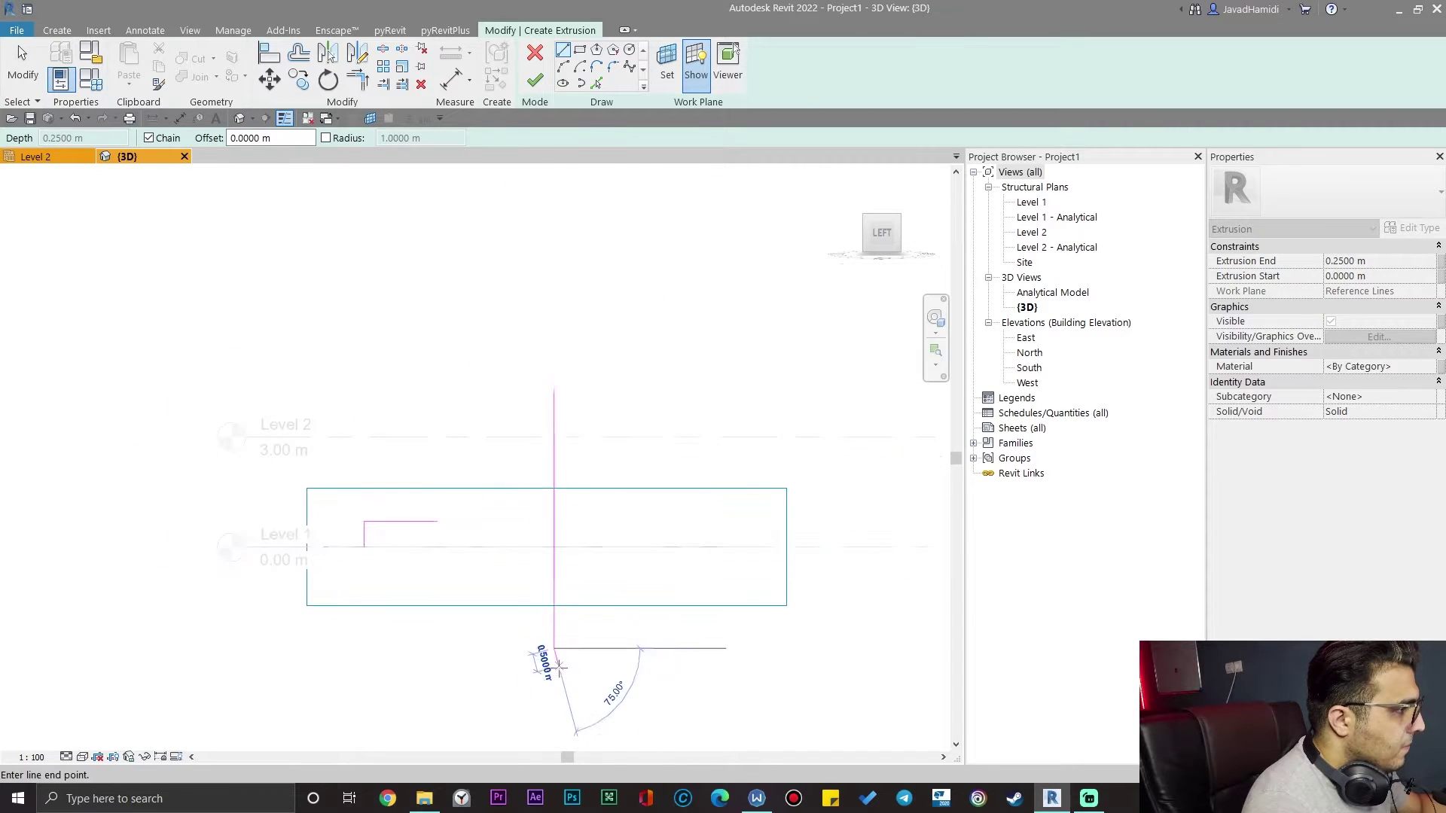
pyautogui.press('Escape')
pyautogui.press('Escape')
# - Extend the upper end of the vertical middle line straight up, farther above Level 2
pyautogui.scroll(4, 542, 451)
pyautogui.click(558, 425)
pyautogui.moveTo(561, 336); pyautogui.dragTo(559, 304)
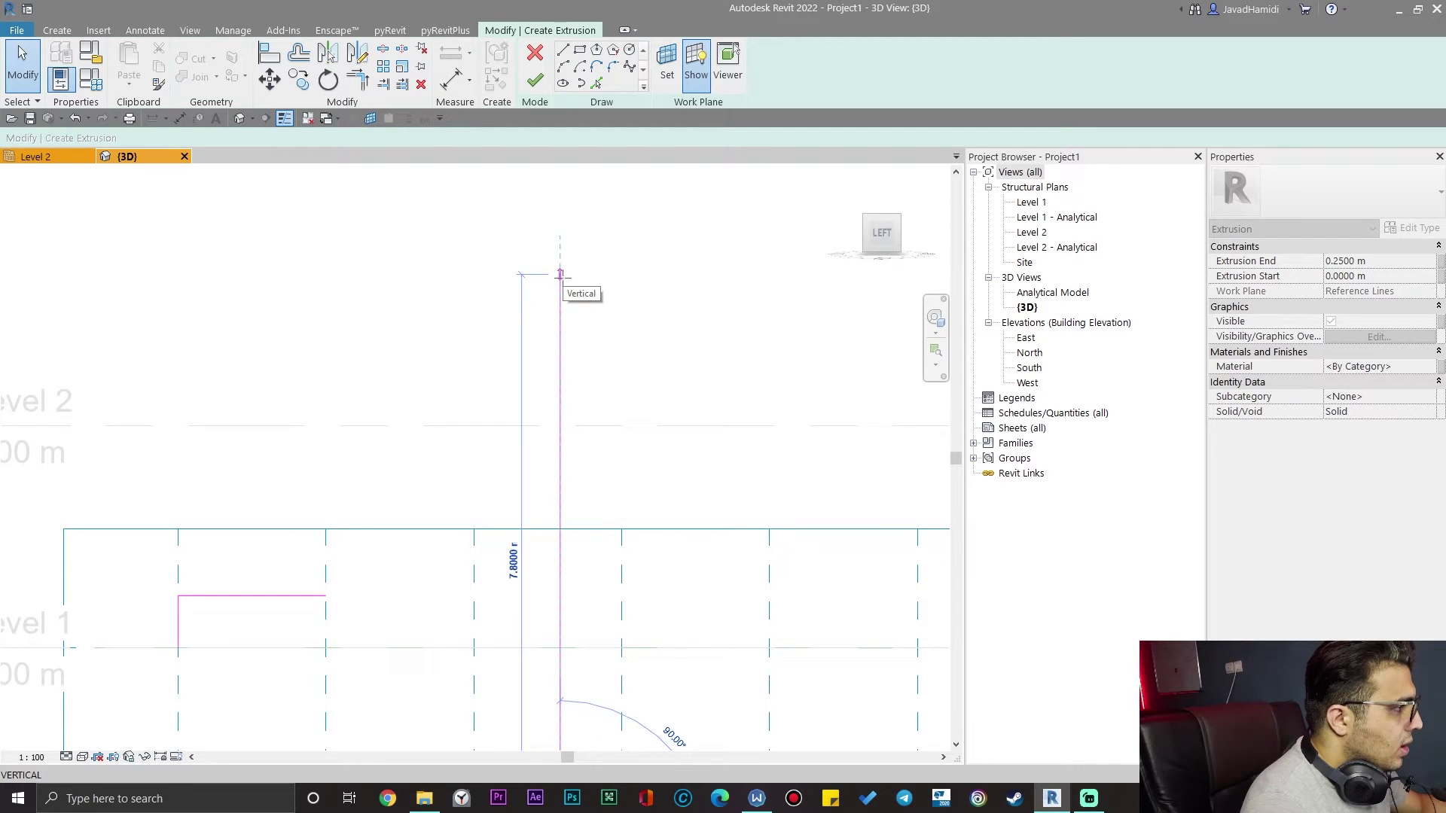
pyautogui.moveTo(560, 305); pyautogui.dragTo(560, 304)
pyautogui.click(607, 348)
pyautogui.scroll(-2, 607, 349)
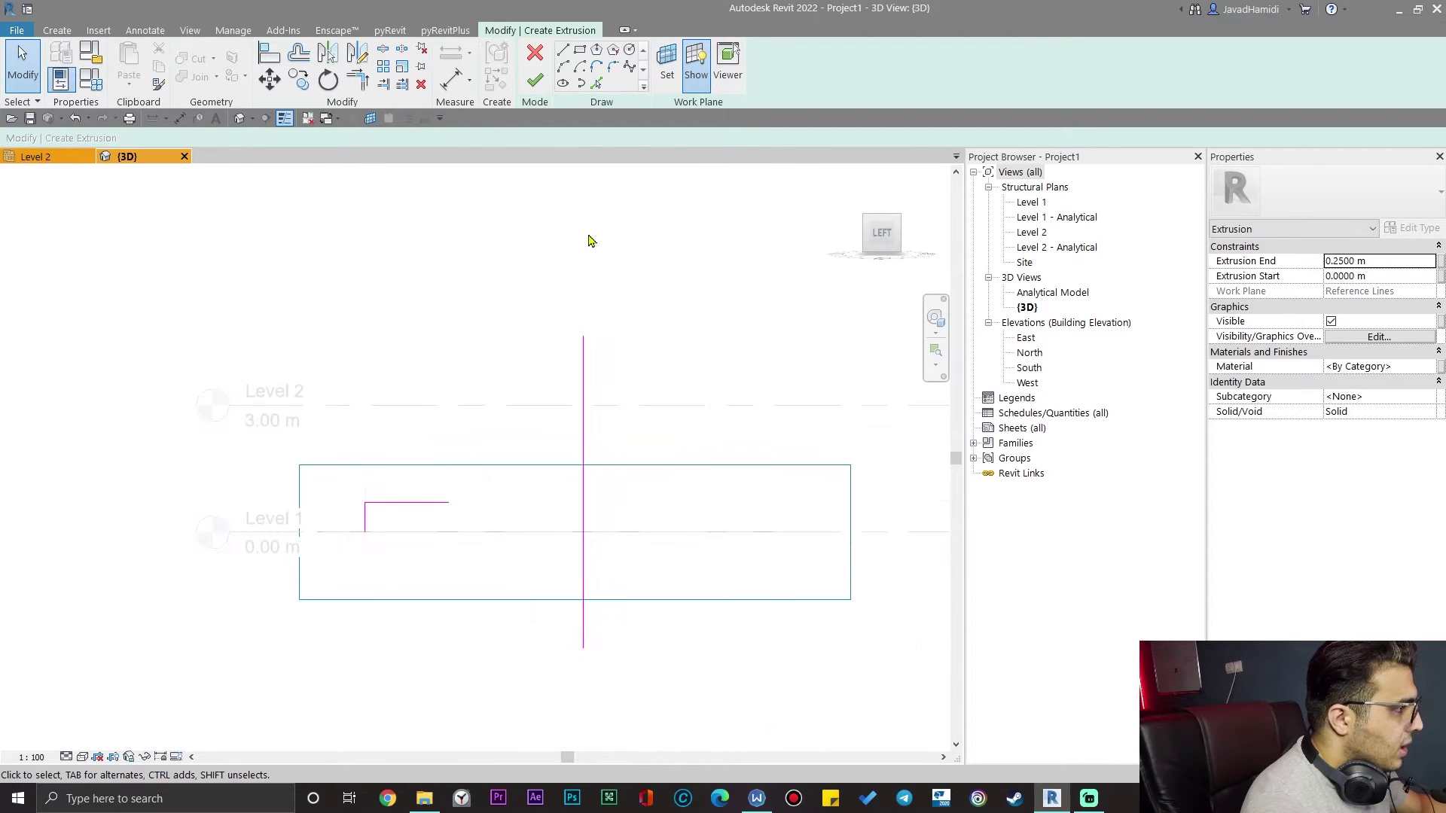
# - Lower the upper end of the vertical middle line and shorten the 2 m horizontal line to 1.4 m
pyautogui.moveTo(584, 337); pyautogui.dragTo(583, 377)
pyautogui.click(591, 333)
pyautogui.click(564, 67)
pyautogui.scroll(2, 440, 490)
pyautogui.press('Escape')
pyautogui.click(454, 515)
pyautogui.moveTo(456, 515); pyautogui.dragTo(412, 515)
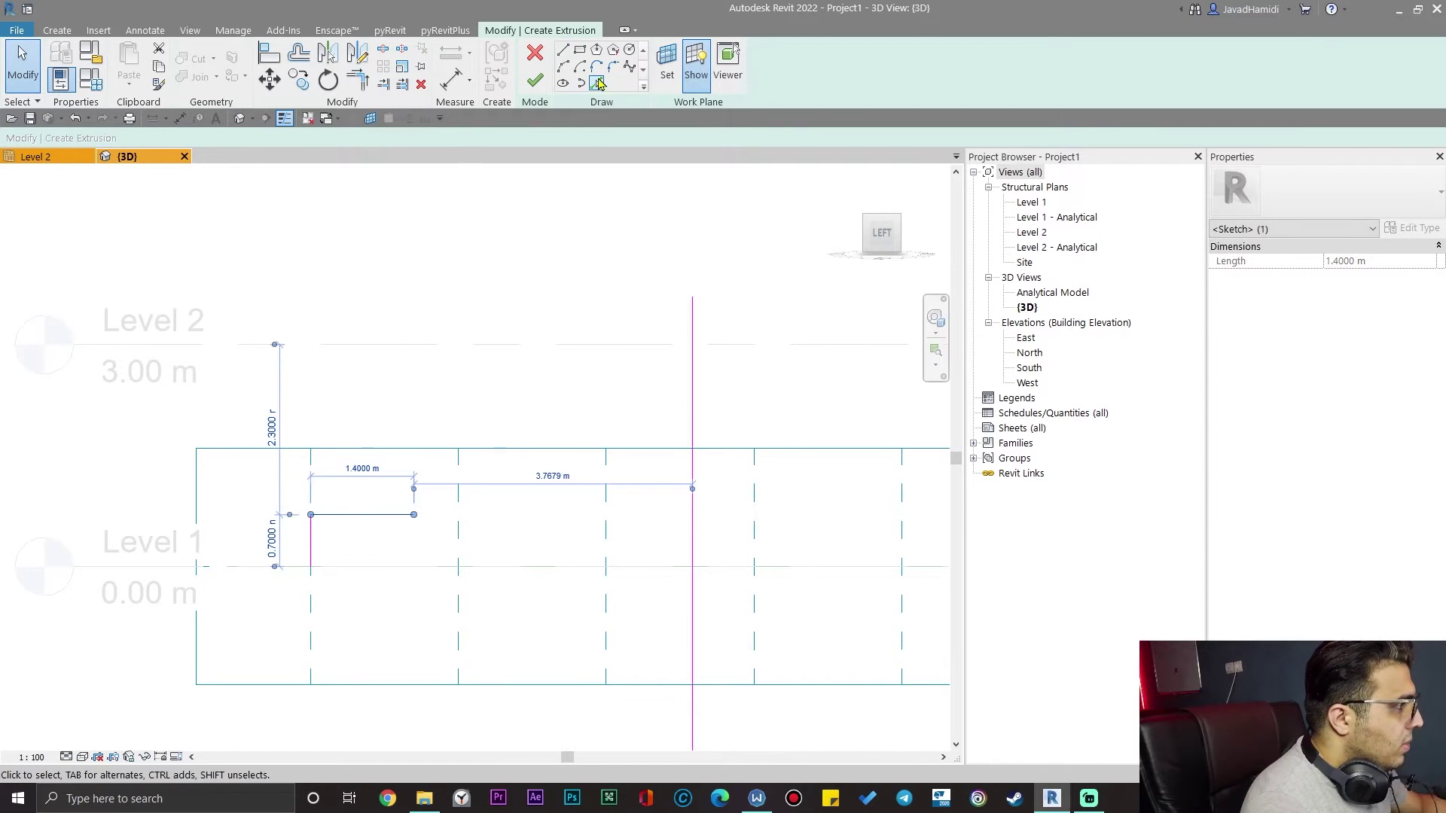
# - Draw a start-end-radius arc of about 3.8 m radius from the horizontal line's free end to the middle line's upper end
pyautogui.click(569, 67)
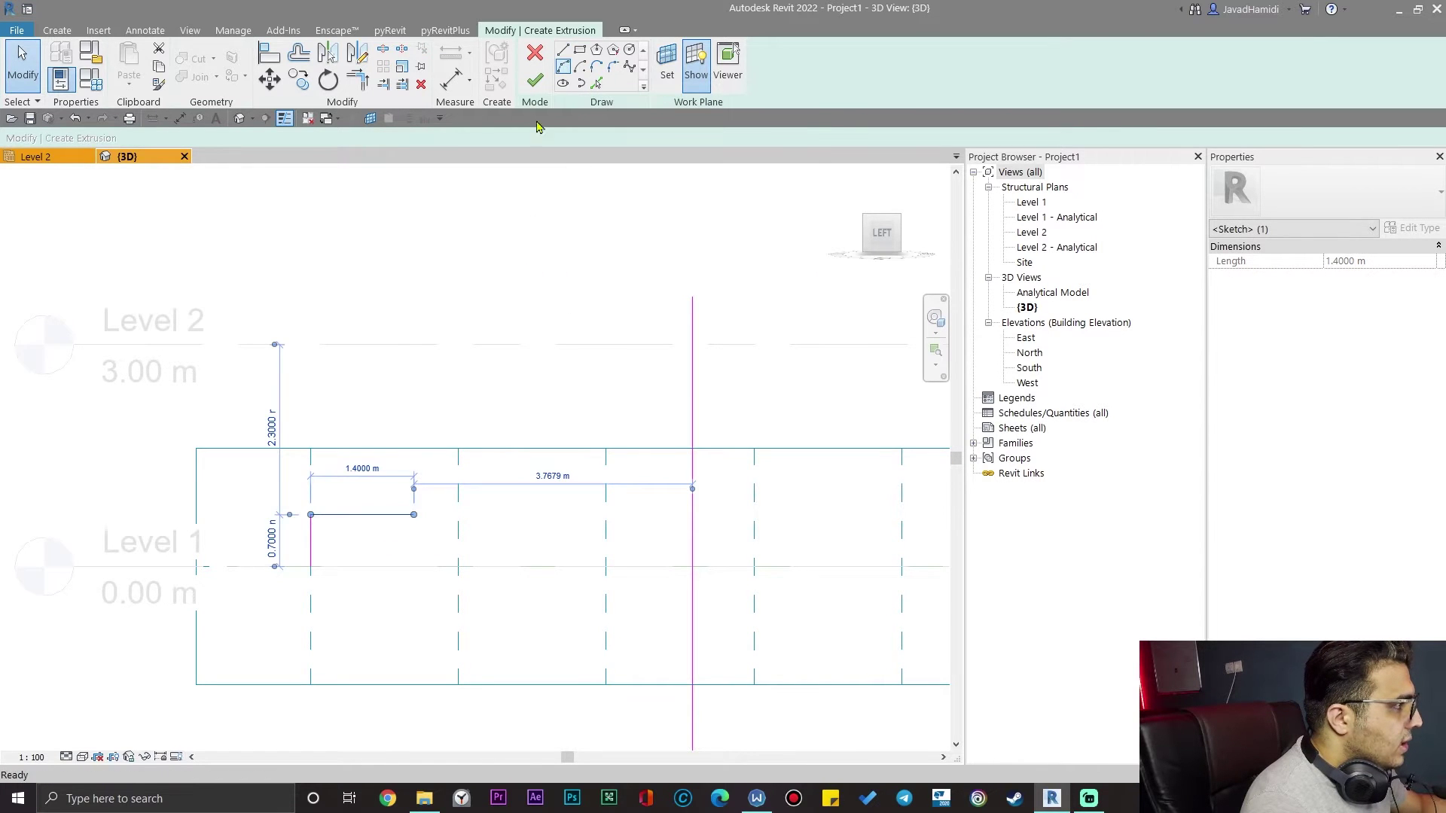
pyautogui.click(413, 515)
pyautogui.click(692, 298)
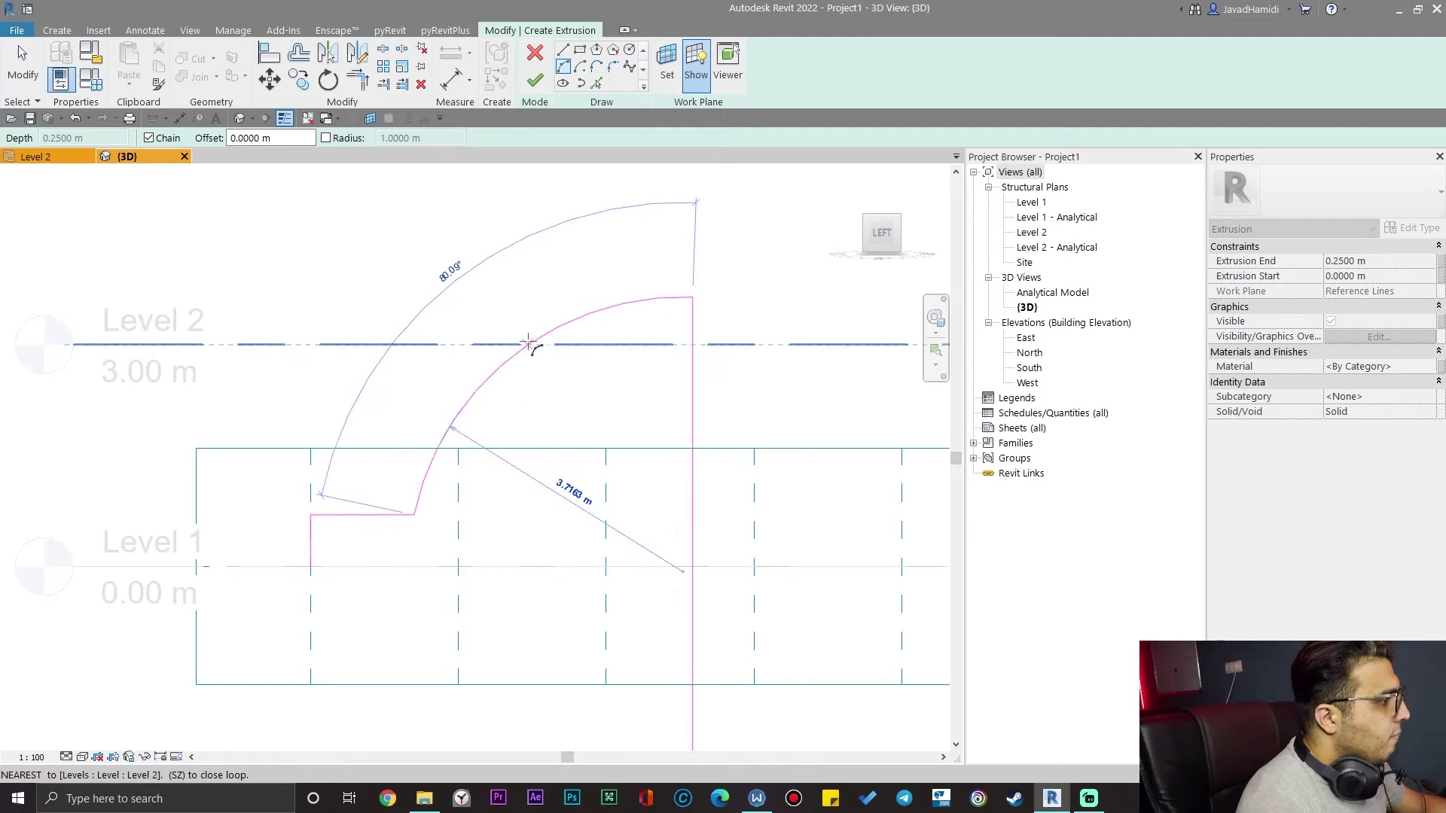
pyautogui.click(564, 327)
pyautogui.press('Escape')
# - Mirror the half profile of arc, horizontal line and short vertical line about the vertical middle line
pyautogui.scroll(-3, 555, 401)
pyautogui.scroll(3, 383, 527)
pyautogui.moveTo(477, 525); pyautogui.dragTo(281, 657, button='middle')
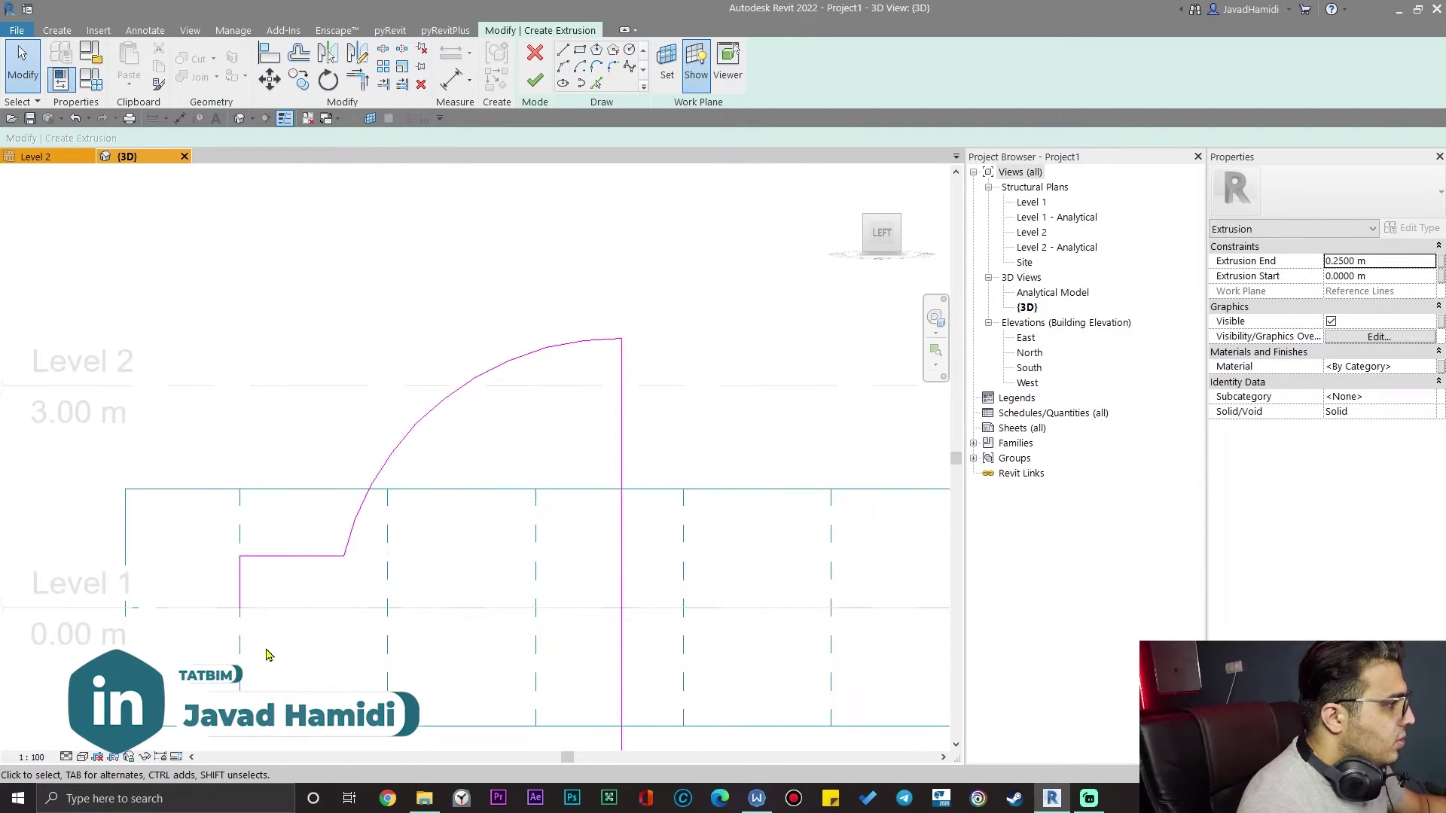
pyautogui.moveTo(373, 530); pyautogui.dragTo(693, 281)
pyautogui.moveTo(708, 471); pyautogui.dragTo(601, 452, button='middle')
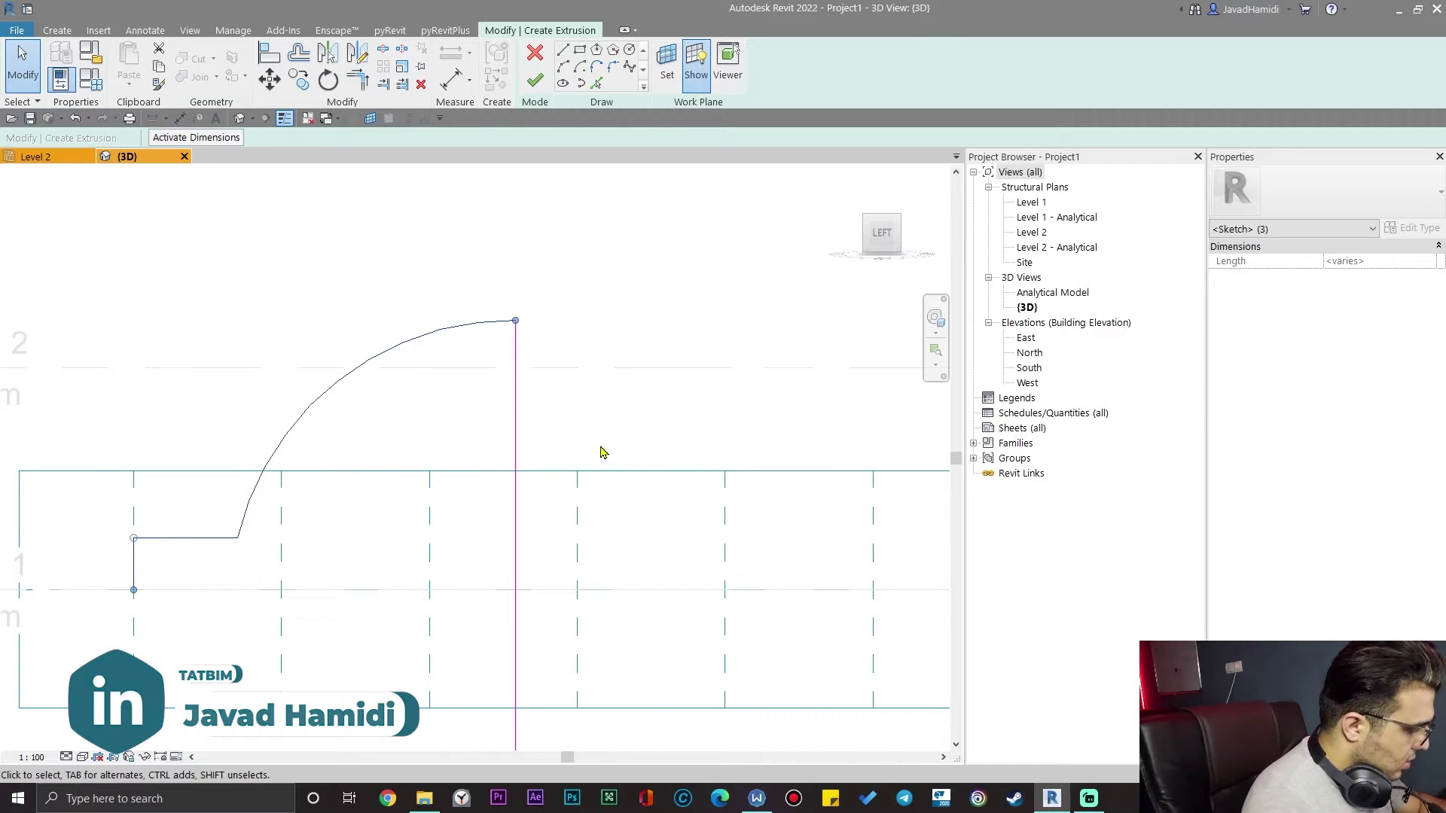
pyautogui.press('m')
pyautogui.click(515, 442)
pyautogui.scroll(-3, 607, 494)
pyautogui.scroll(5, 595, 542)
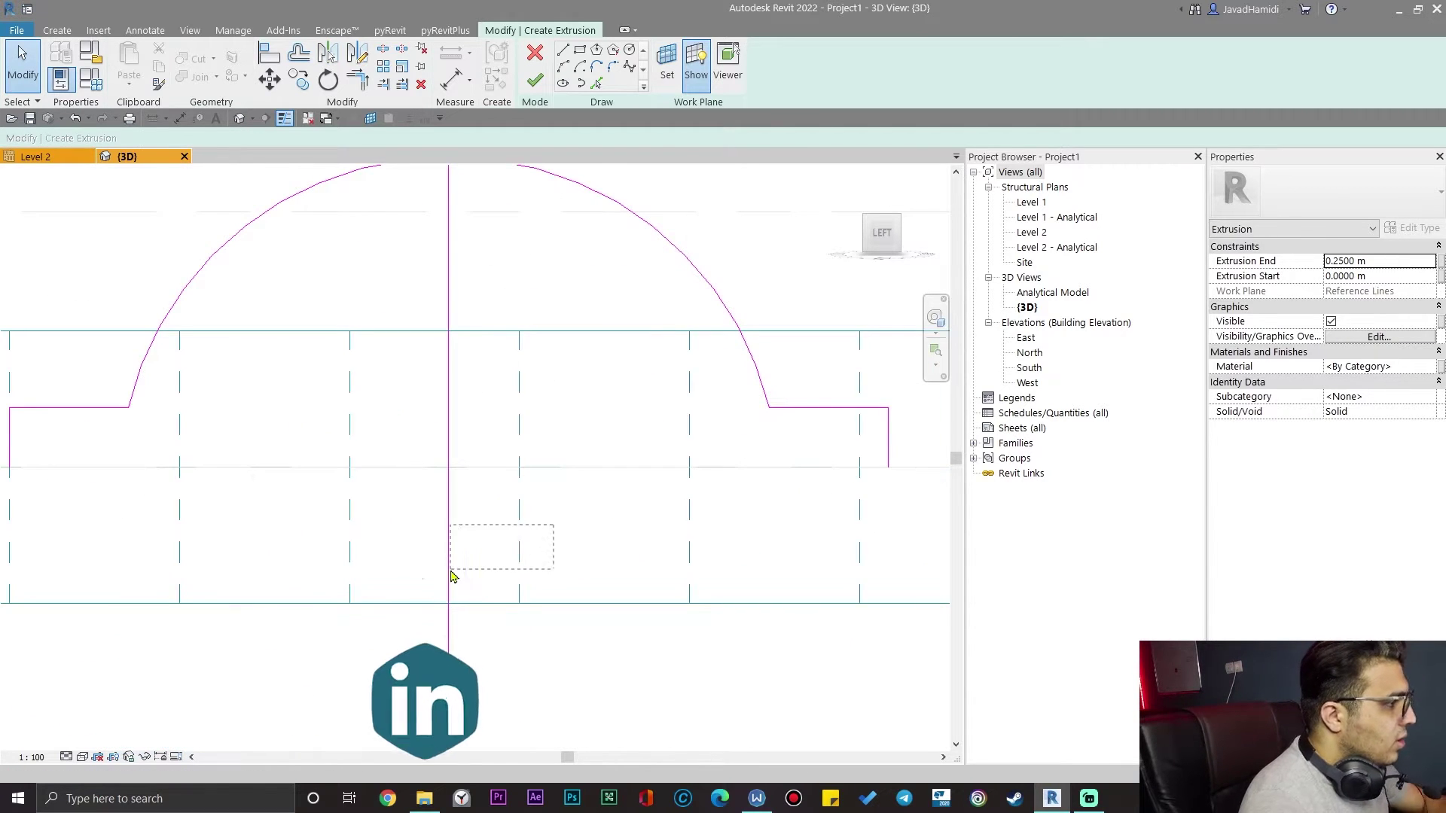
# - Delete the vertical middle line and the mirrored half of the arc from the sketch
pyautogui.scroll(-2, 433, 581)
pyautogui.click(537, 374)
pyautogui.press('Delete')
# - Extend the remaining arc over the tunnel's crown to meet the inner end of the mirrored horizontal line
pyautogui.moveTo(442, 336); pyautogui.dragTo(529, 356)
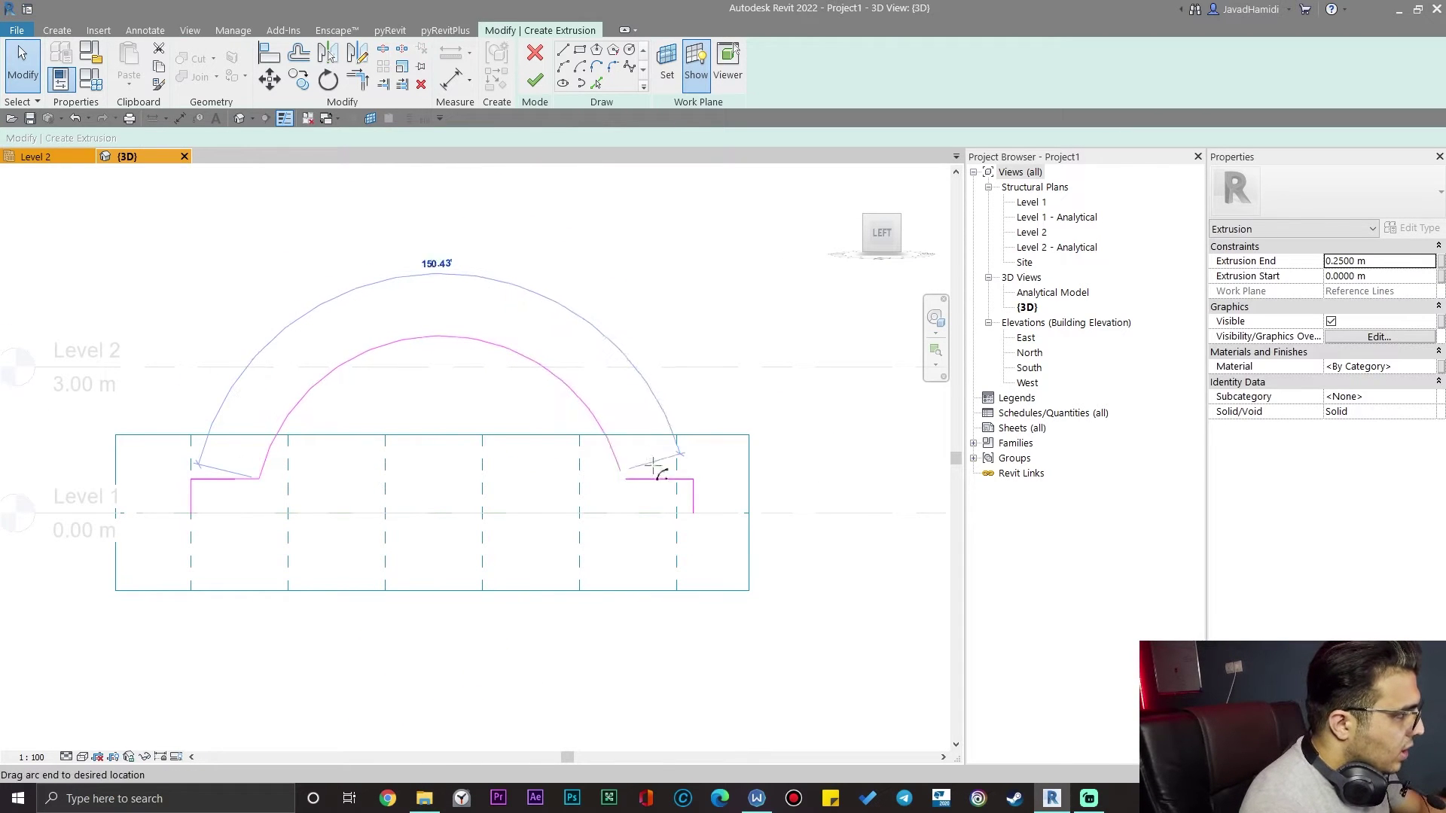
pyautogui.moveTo(653, 461); pyautogui.dragTo(622, 479)
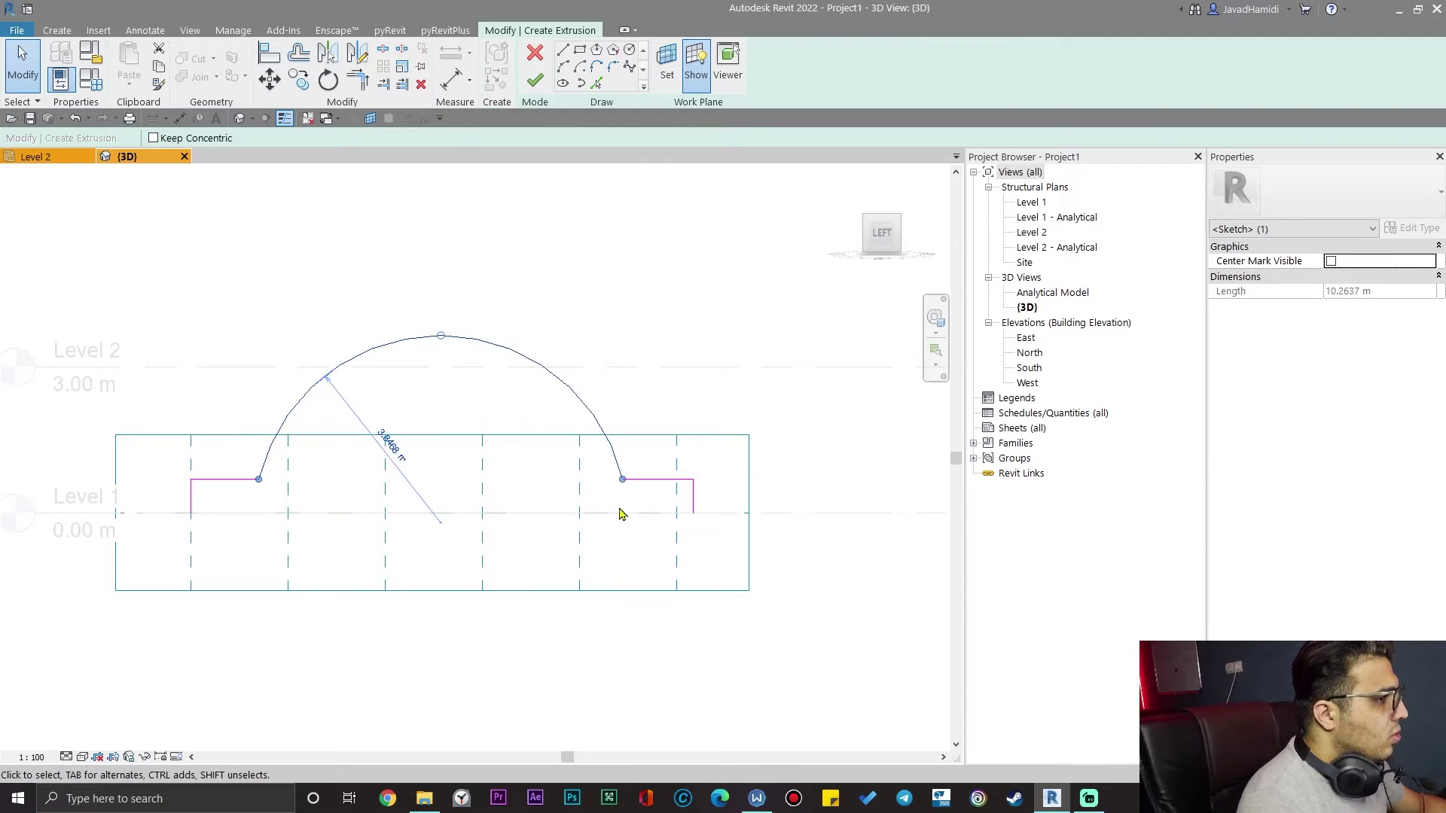
pyautogui.scroll(2, 596, 530)
pyautogui.moveTo(258, 610)
pyautogui.mouseDown(button='middle')
pyautogui.moveTo(300, 603)
pyautogui.moveTo(522, 646)
pyautogui.mouseUp(button='middle')
pyautogui.moveTo(356, 639); pyautogui.dragTo(279, 625, button='middle')
pyautogui.scroll(2, 176, 589)
pyautogui.scroll(-5, 410, 601)
pyautogui.moveTo(531, 637)
pyautogui.mouseDown(button='middle')
pyautogui.moveTo(534, 668)
pyautogui.moveTo(495, 659)
pyautogui.mouseUp(button='middle')
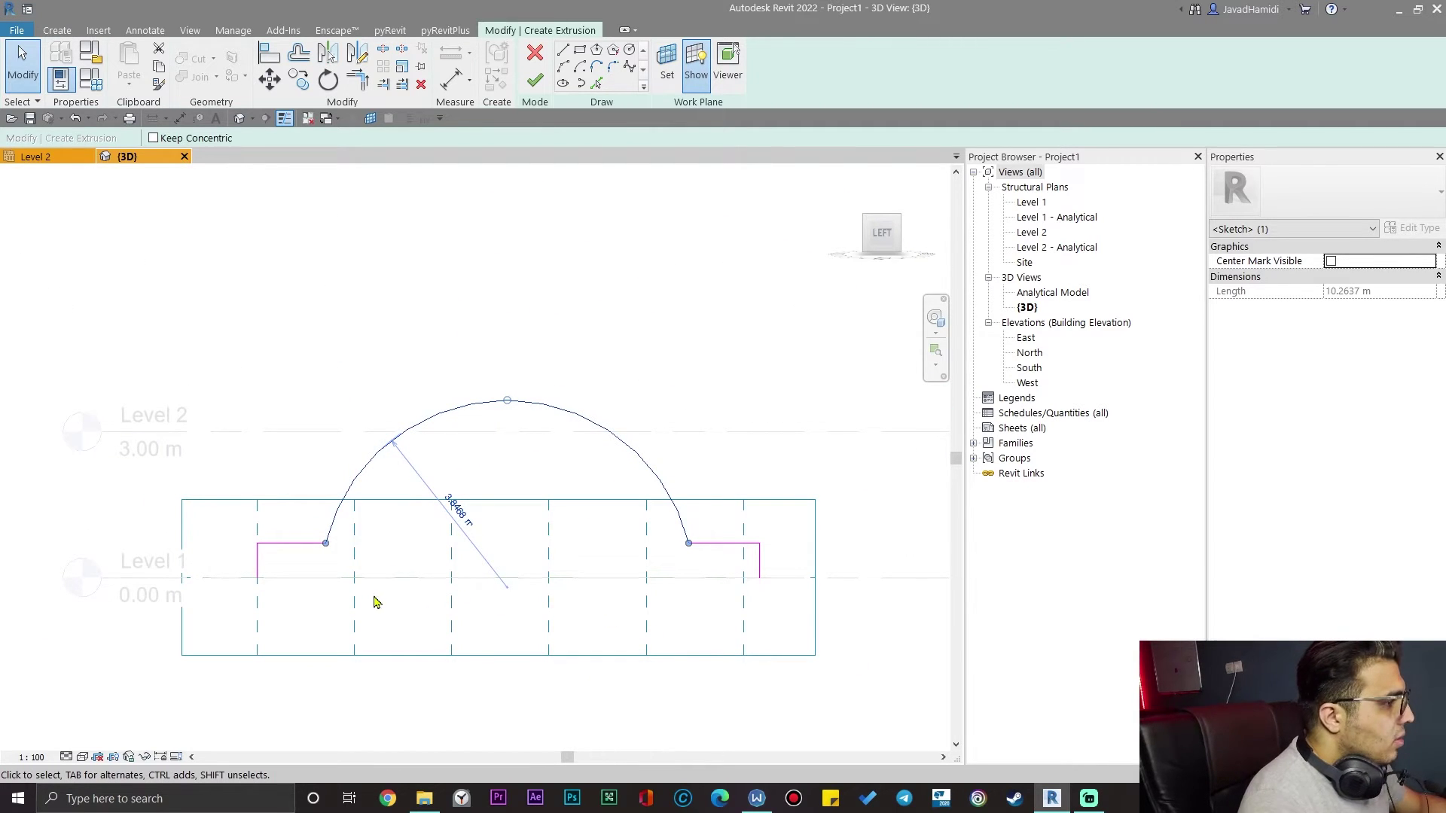
pyautogui.scroll(1, 362, 520)
pyautogui.scroll(1, 413, 558)
pyautogui.press('Escape')
# - Measure the height of the profile's horizontal ledge line above Level 1 with an aligned dimension
pyautogui.moveTo(281, 604); pyautogui.dragTo(434, 573, button='middle')
pyautogui.scroll(2, 434, 573)
pyautogui.press('i')
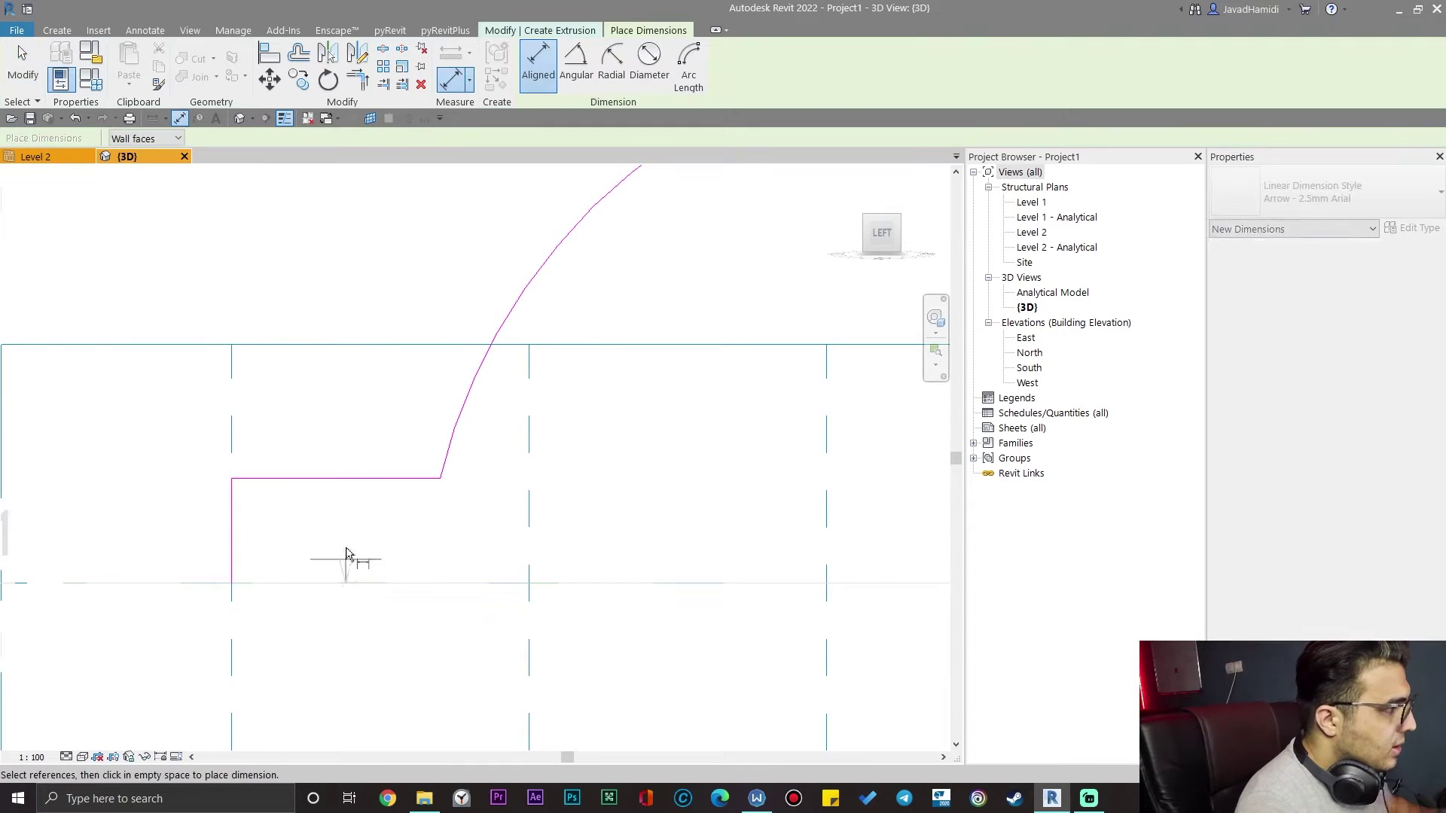
pyautogui.click(357, 480)
pyautogui.scroll(3, 312, 556)
pyautogui.scroll(-2, 400, 556)
pyautogui.moveTo(499, 586); pyautogui.dragTo(460, 571, button='middle')
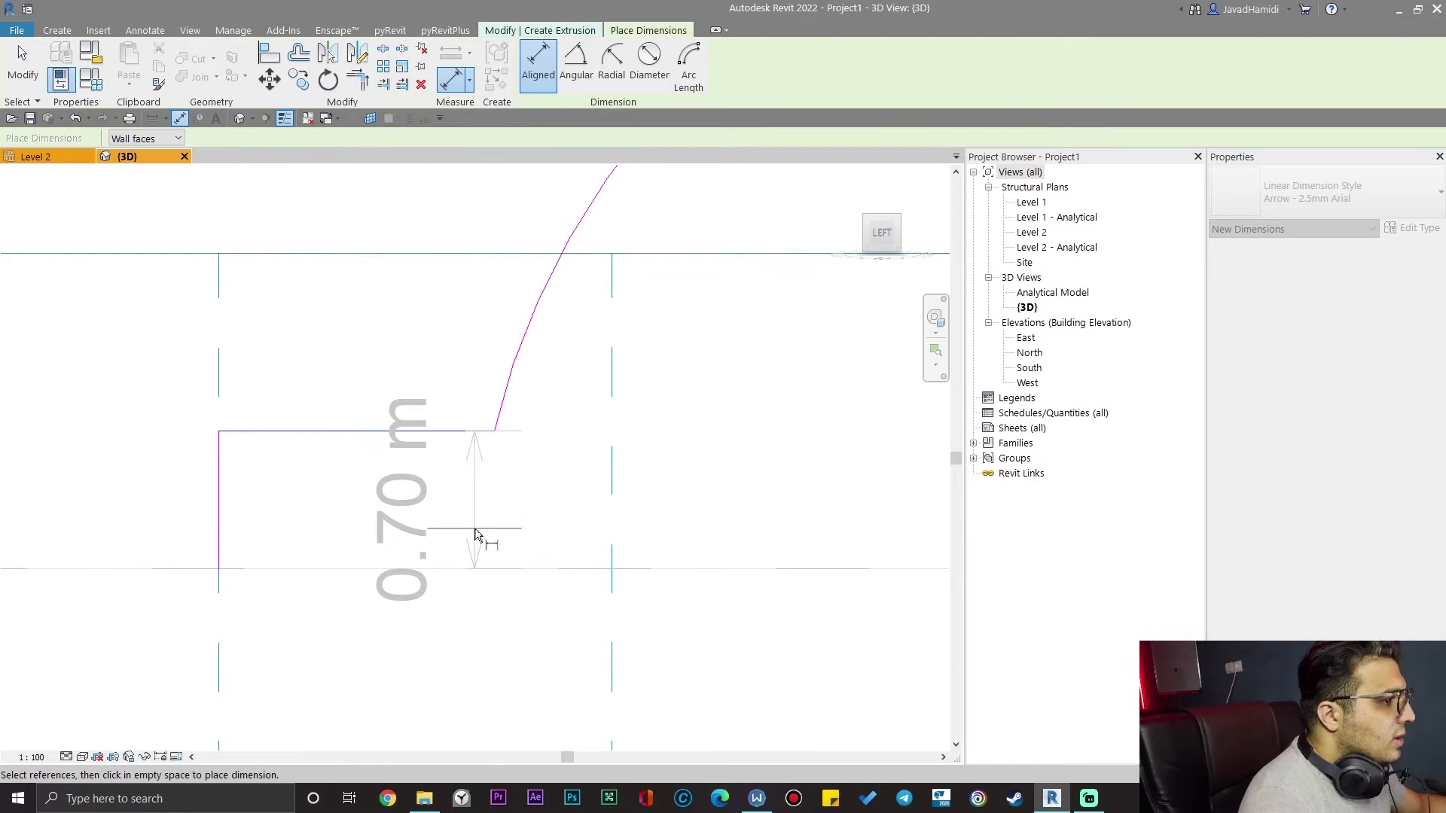
pyautogui.scroll(-6, 482, 535)
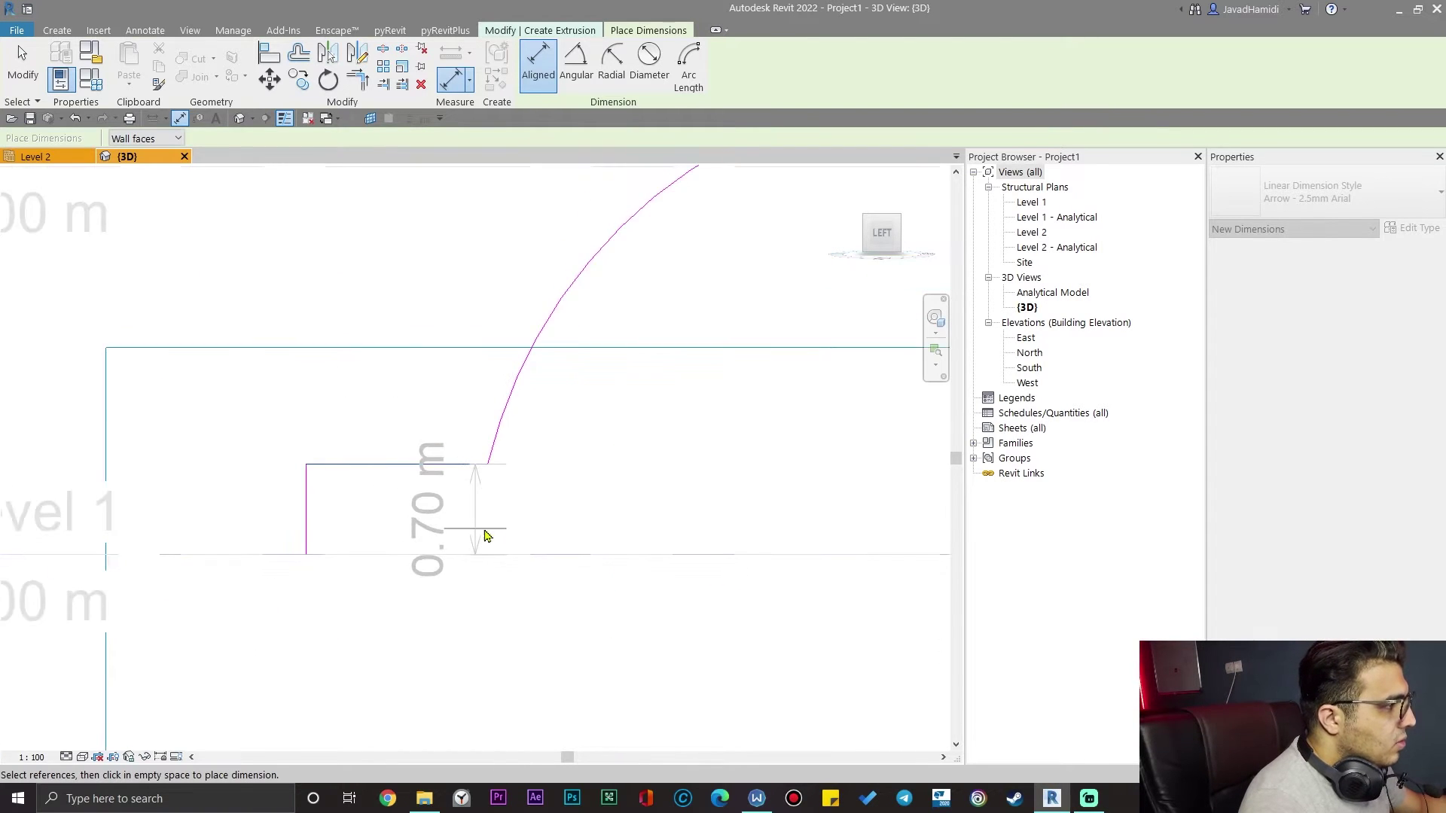
pyautogui.press('Escape')
pyautogui.press('Escape')
# - Offset the tunnel arc inward by 0.7 m with the Pick Lines tool to form the inner arc
pyautogui.click(596, 85)
pyautogui.moveTo(521, 407); pyautogui.dragTo(636, 324, button='middle')
pyautogui.moveTo(211, 140); pyautogui.dragTo(183, 141)
pyautogui.write('0.7')
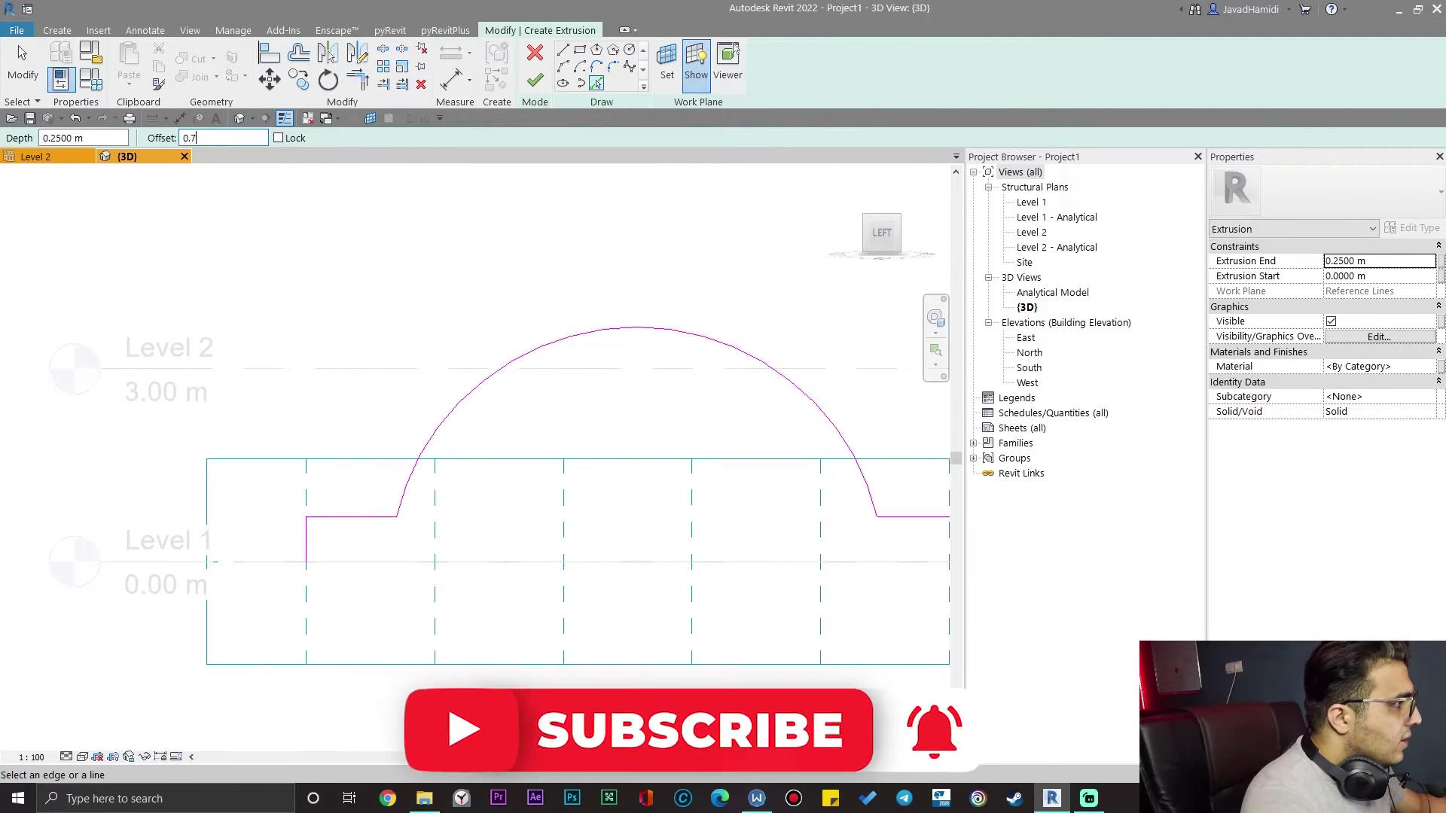
pyautogui.press('Return')
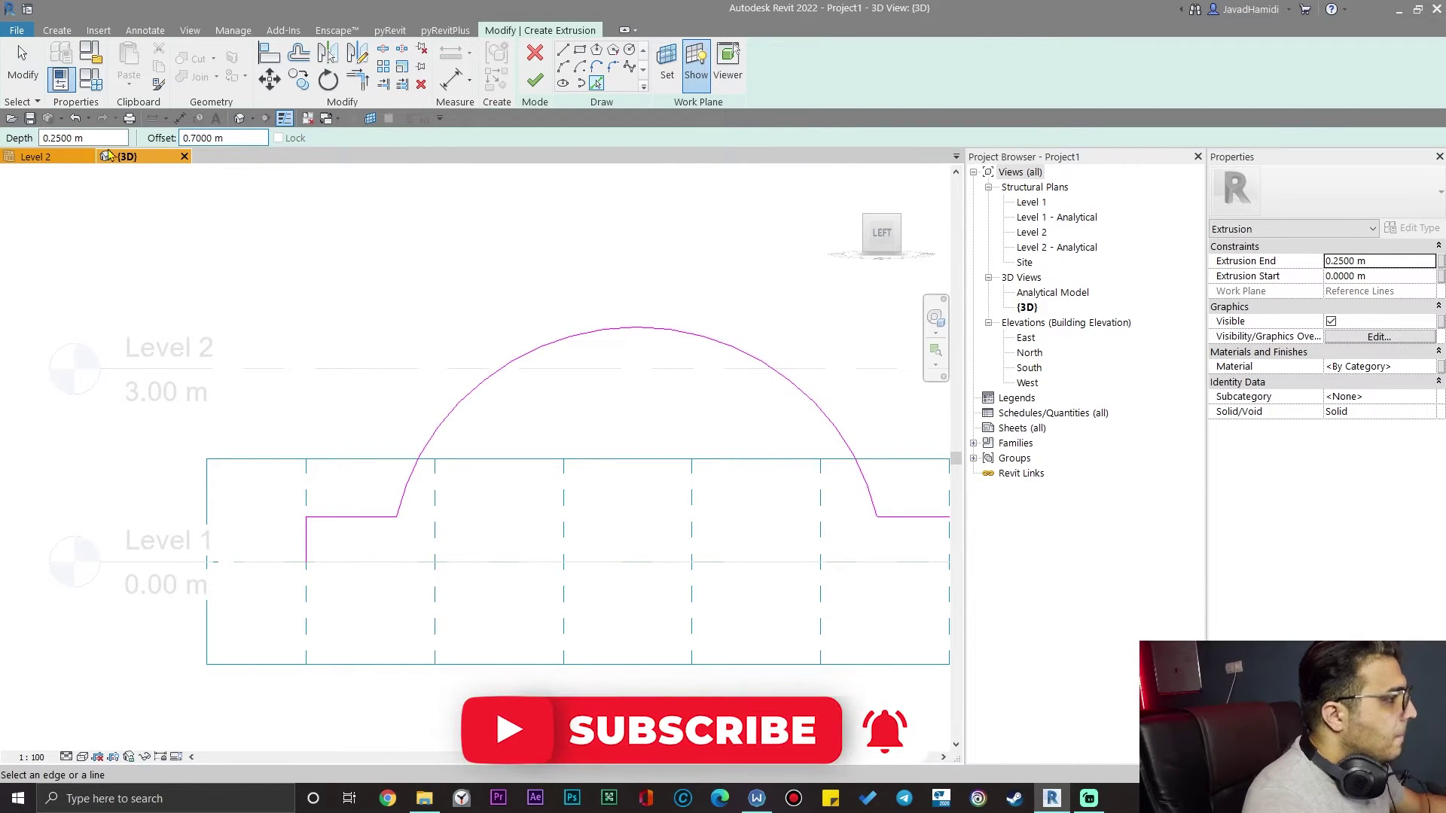
pyautogui.click(551, 351)
pyautogui.moveTo(550, 485); pyautogui.dragTo(688, 365, button='middle')
pyautogui.scroll(2, 444, 457)
pyautogui.moveTo(940, 470); pyautogui.dragTo(510, 506, button='middle')
pyautogui.scroll(-1, 509, 506)
pyautogui.moveTo(733, 549); pyautogui.dragTo(170, 600, button='middle')
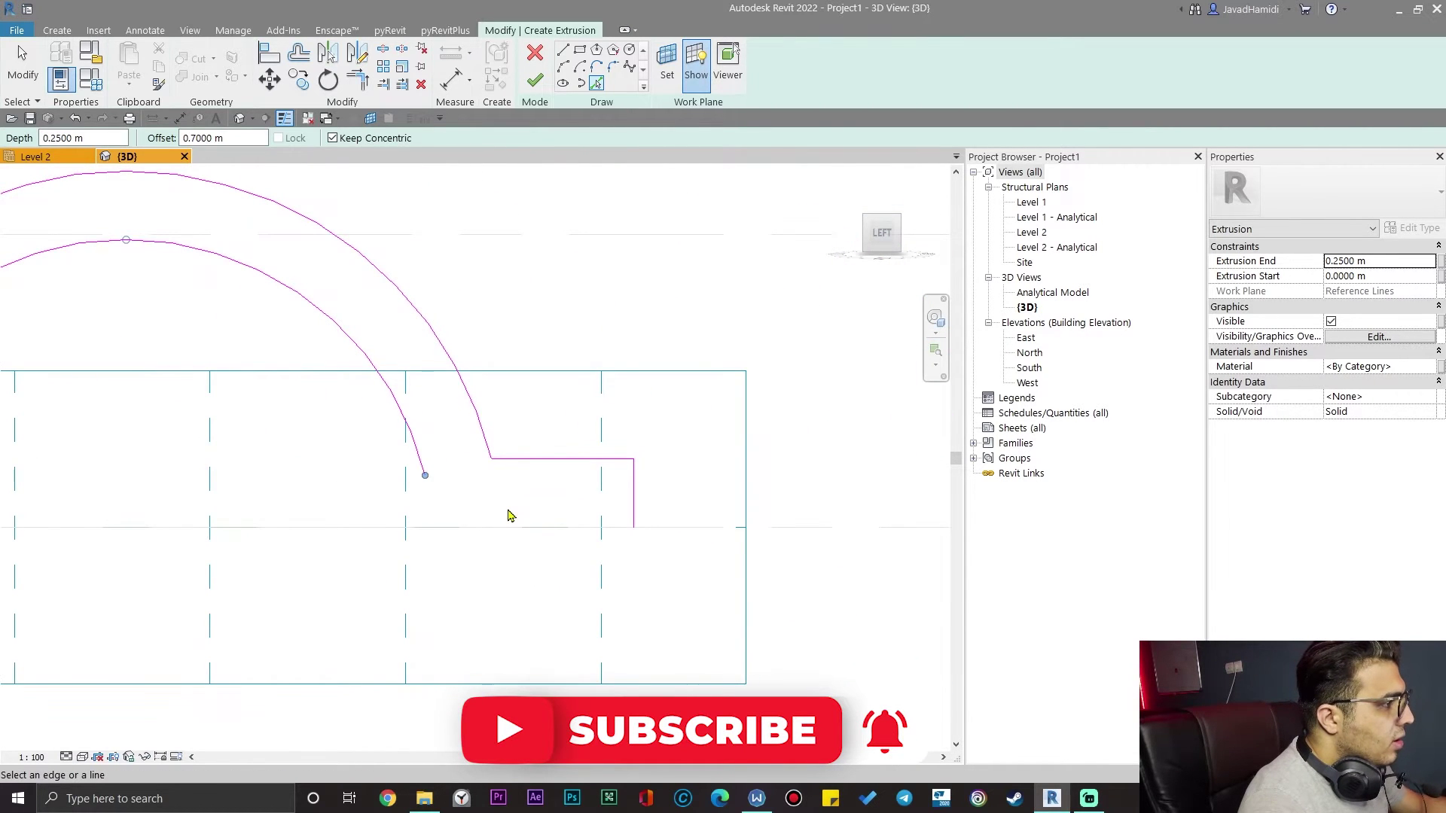
pyautogui.press('Escape')
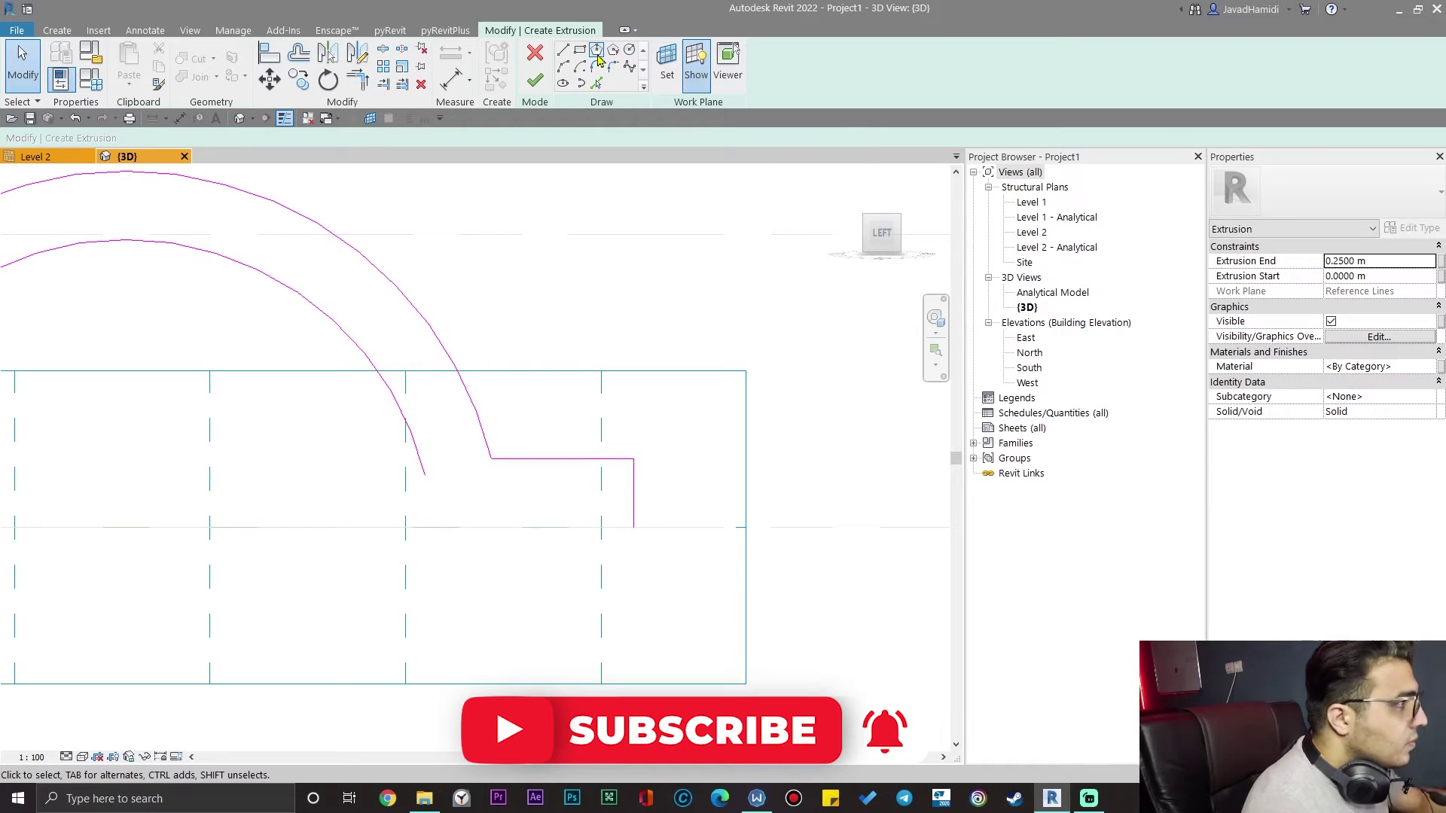
# - Draw a horizontal line along Level 1 from the lower end of each outer vertical line inward toward the inner arc
pyautogui.click(563, 50)
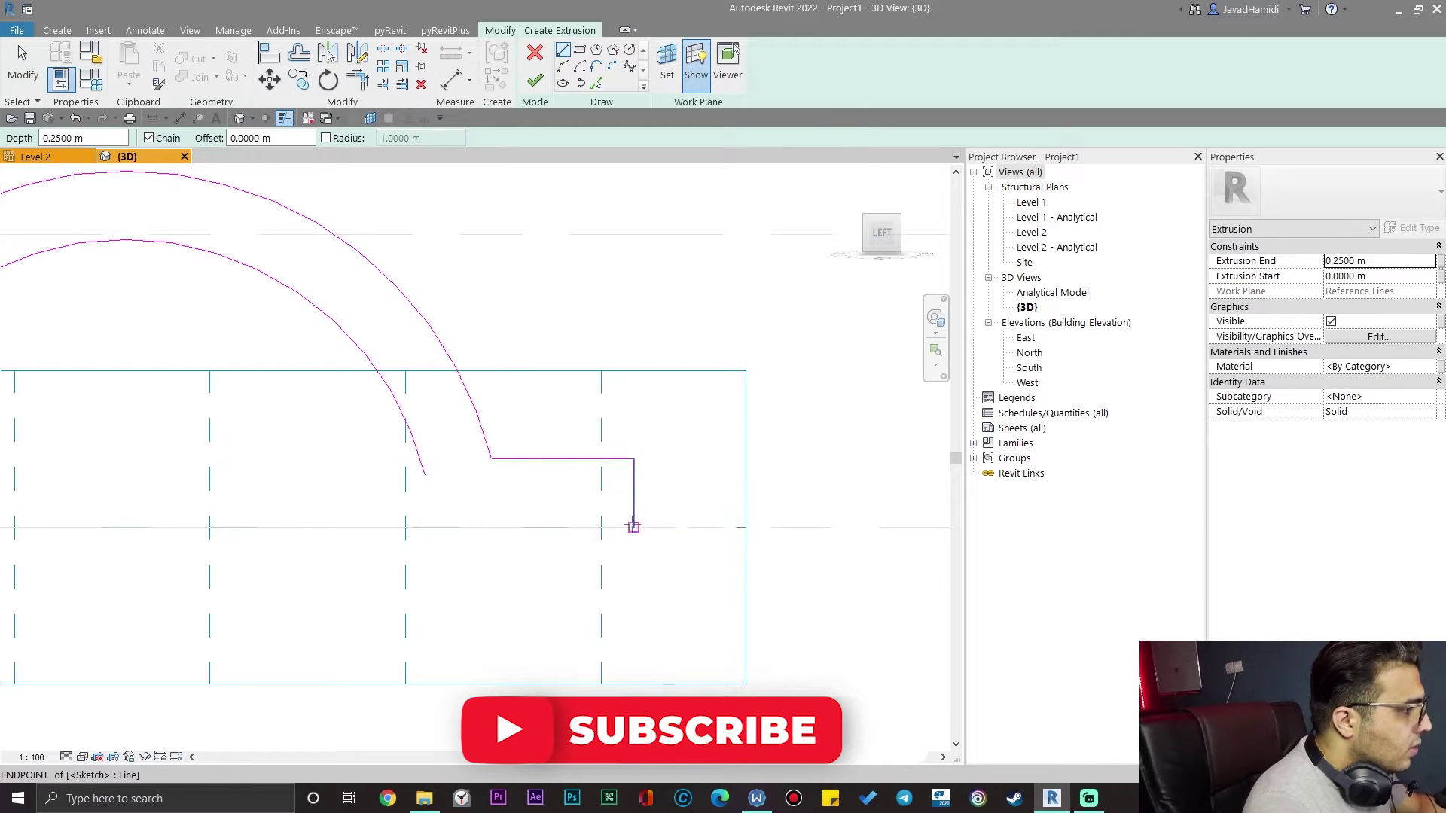
pyautogui.click(634, 527)
pyautogui.click(489, 527)
pyautogui.press('Escape')
pyautogui.scroll(-2, 342, 678)
pyautogui.moveTo(341, 678); pyautogui.dragTo(761, 544, button='middle')
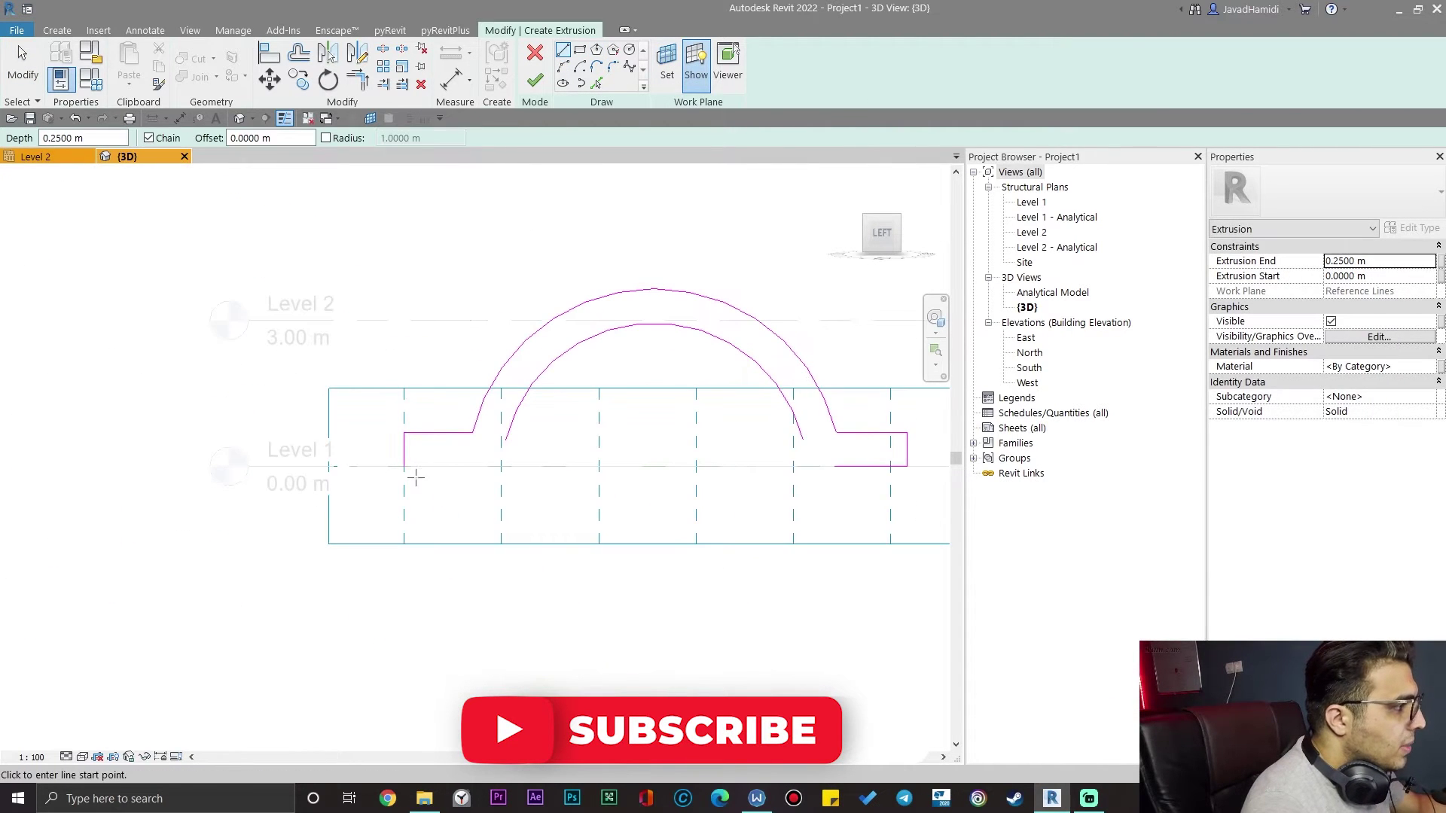
pyautogui.click(404, 466)
pyautogui.click(541, 466)
pyautogui.press('Escape')
pyautogui.press('Escape')
# - Trim or extend both bottom lines and the inner arc to meet at corners, closing the tunnel profile
pyautogui.scroll(3, 570, 537)
pyautogui.moveTo(570, 537); pyautogui.dragTo(565, 596, button='middle')
pyautogui.click(333, 471)
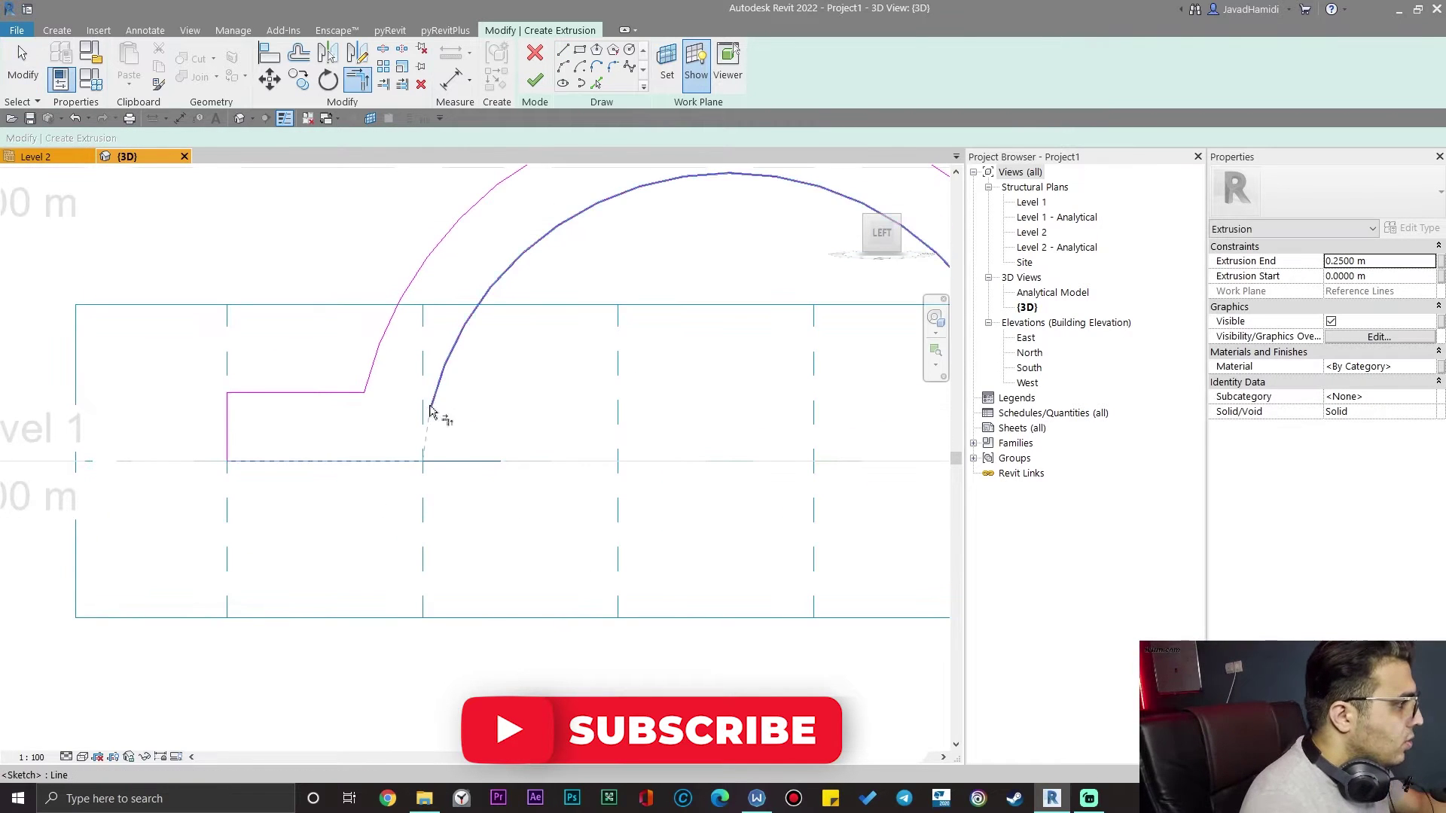
pyautogui.moveTo(434, 395); pyautogui.dragTo(131, 685, button='middle')
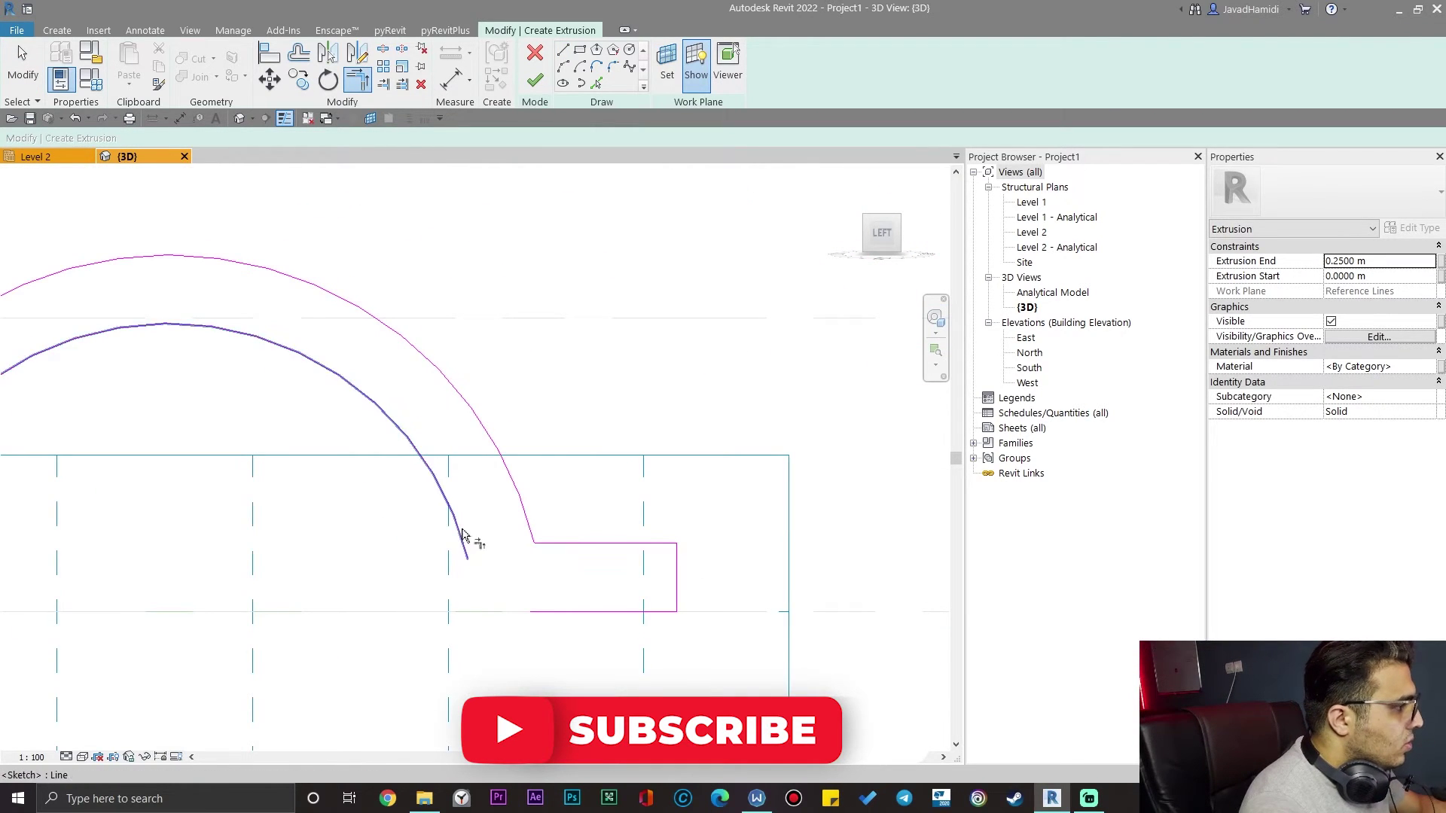
pyautogui.click(548, 611)
pyautogui.scroll(-2, 503, 645)
pyautogui.moveTo(490, 659); pyautogui.dragTo(684, 449, button='middle')
pyautogui.scroll(-2, 732, 419)
pyautogui.moveTo(649, 523)
pyautogui.keyDown('shift'); pyautogui.mouseDown(button='middle')
pyautogui.moveTo(634, 530)
pyautogui.moveTo(684, 505)
pyautogui.mouseUp(button='middle'); pyautogui.keyUp('shift')
pyautogui.scroll(4, 696, 452)
pyautogui.press('Escape')
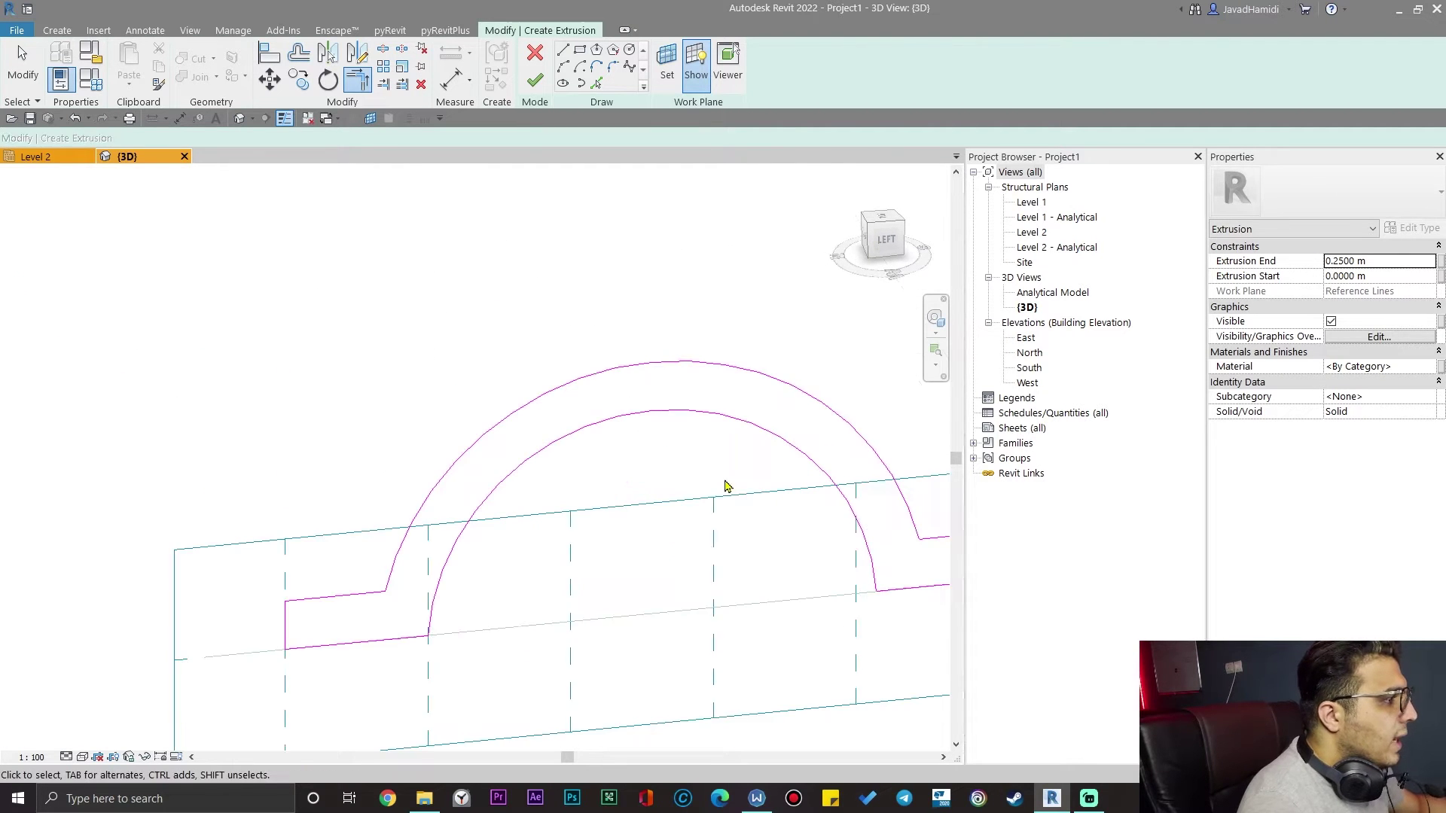
# - Finish the extrusion sketch and stretch the tunnel's far face to an extrusion depth of about 15.5 m
pyautogui.scroll(-3, 723, 476)
pyautogui.moveTo(775, 552); pyautogui.dragTo(635, 511, button='middle')
pyautogui.click(533, 80)
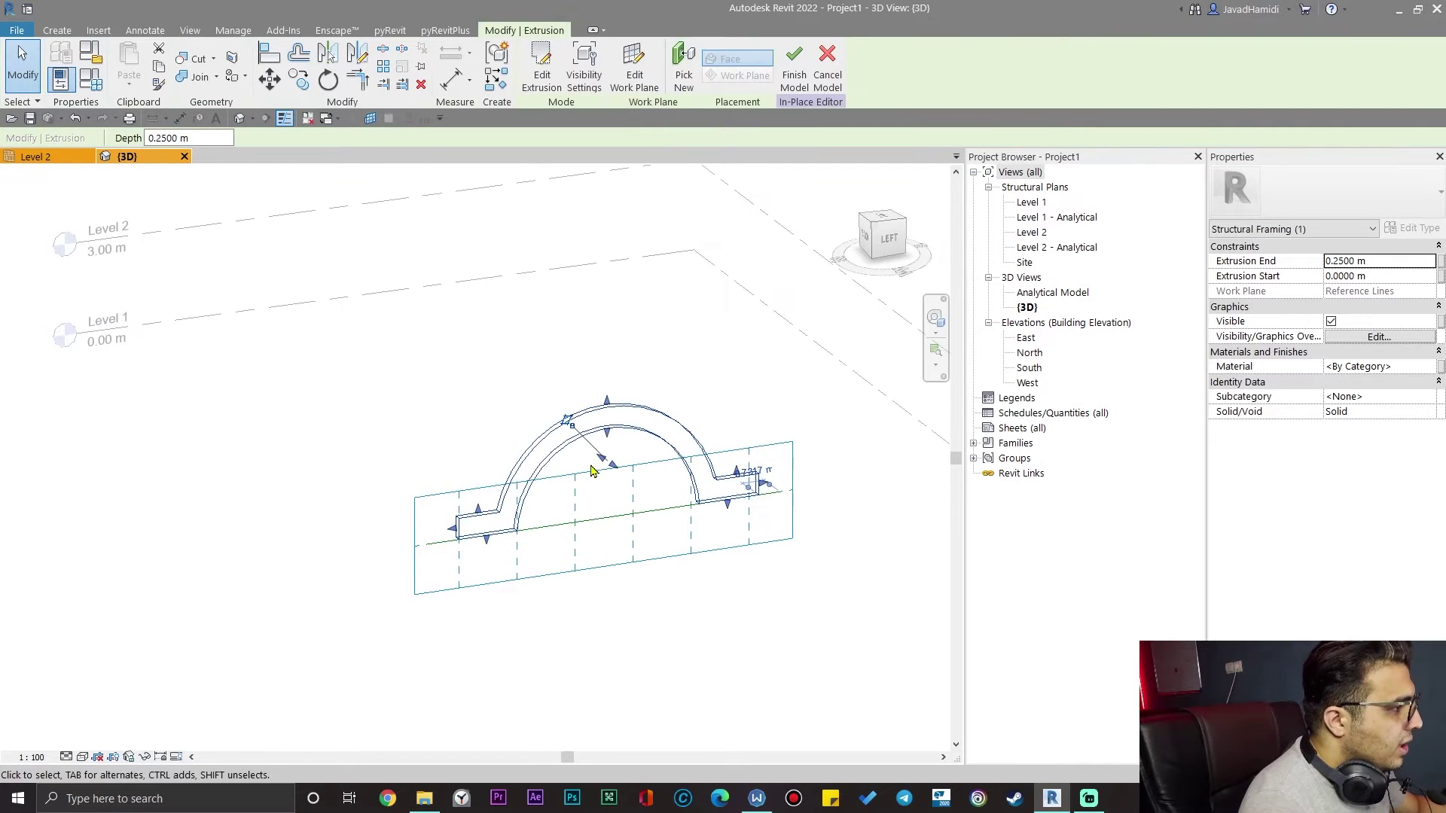
pyautogui.moveTo(600, 460); pyautogui.dragTo(375, 339)
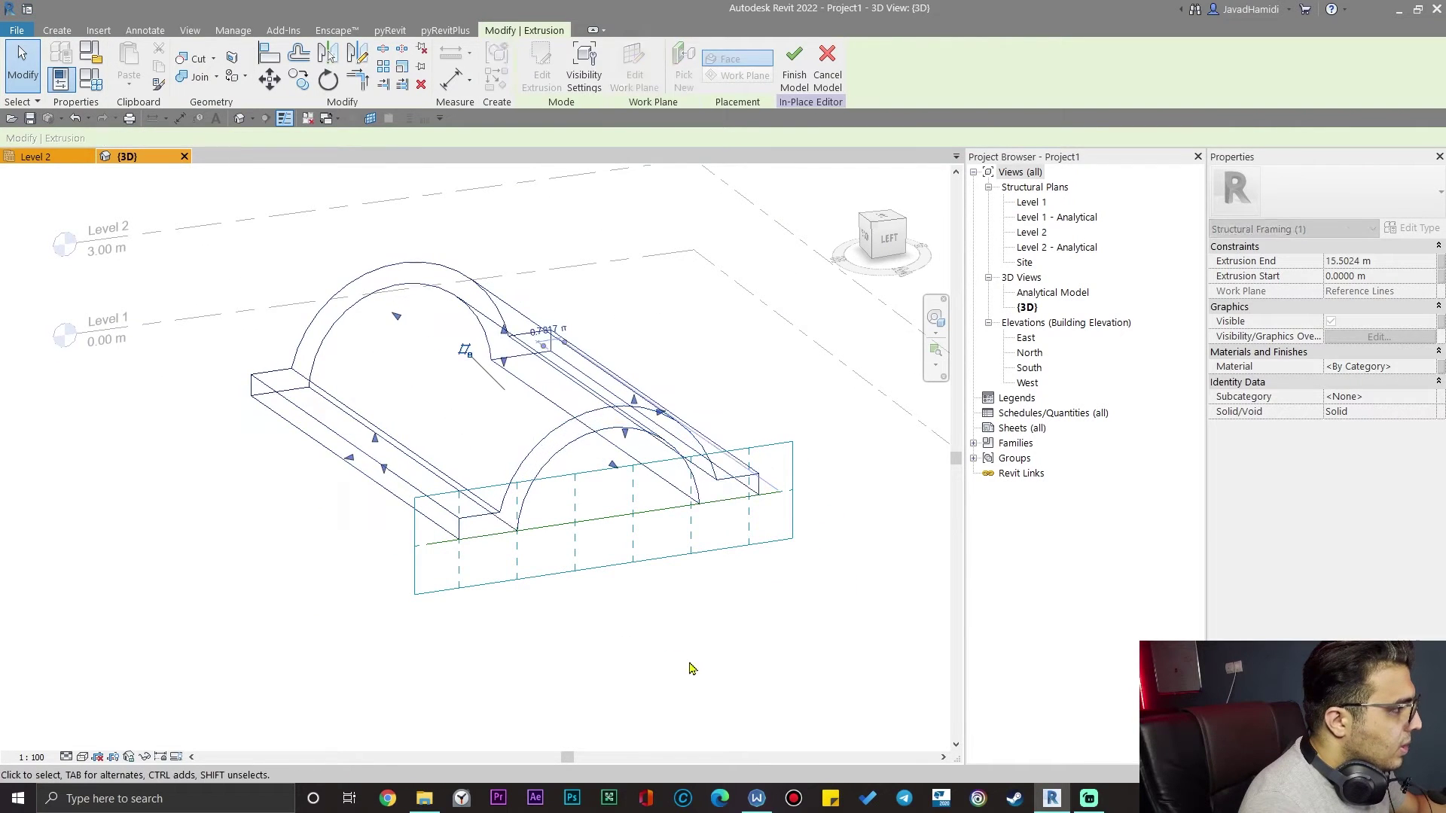
pyautogui.click(689, 664)
# - Set the 3D view's visual style to Shaded and turn the view toward the tunnel's open end
pyautogui.scroll(-3, 687, 641)
pyautogui.click(83, 757)
pyautogui.click(117, 704)
pyautogui.scroll(1, 690, 580)
pyautogui.scroll(-3, 629, 526)
pyautogui.keyDown('shift'); pyautogui.moveTo(597, 491); pyautogui.dragTo(555, 501, button='middle'); pyautogui.keyUp('shift')
# - Assign the material Concrete - Cast-in-Place Concrete - 35 MPa to the tunnel extrusion and finish the in-place model
pyautogui.click(418, 497)
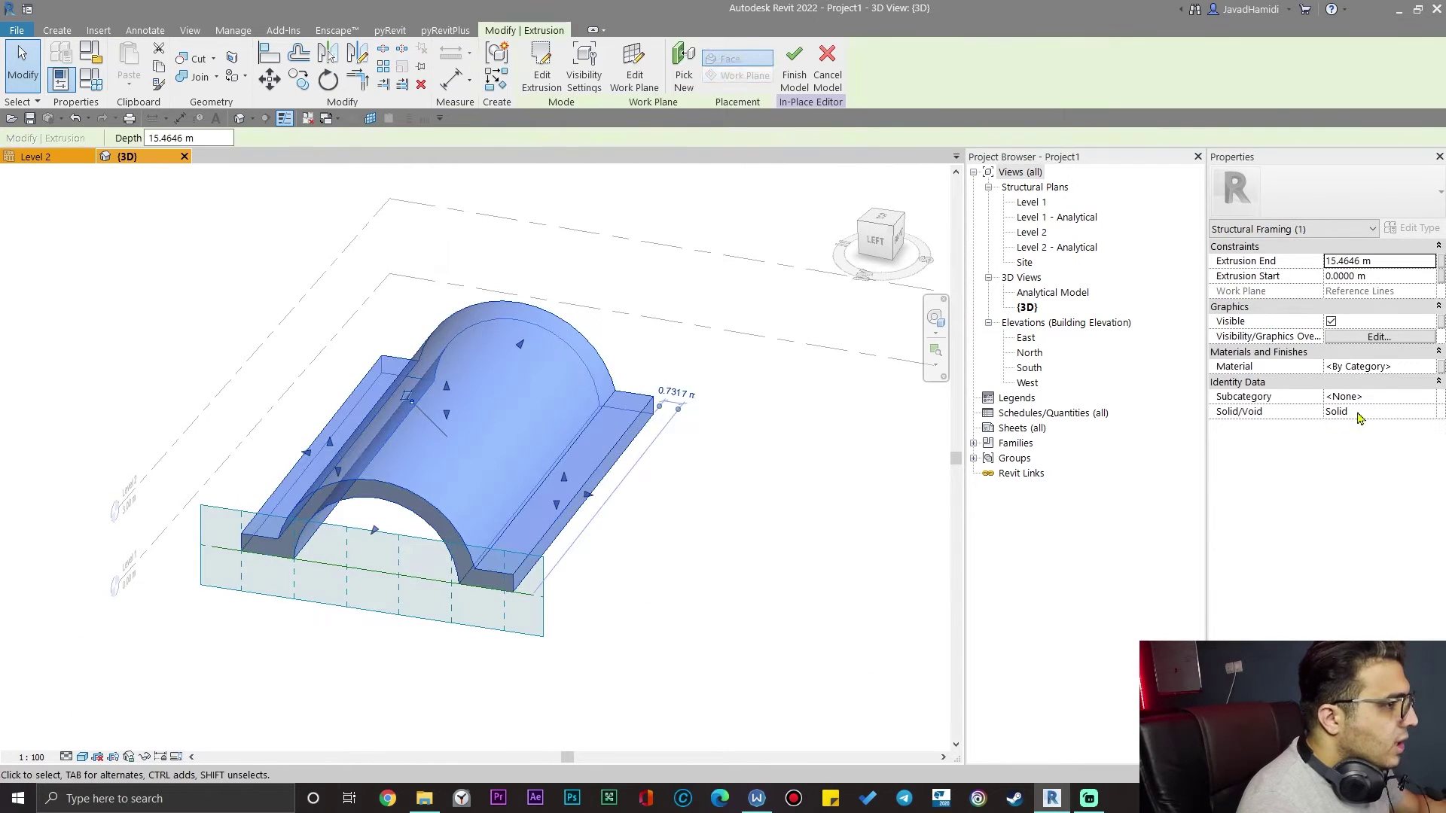
pyautogui.click(1421, 367)
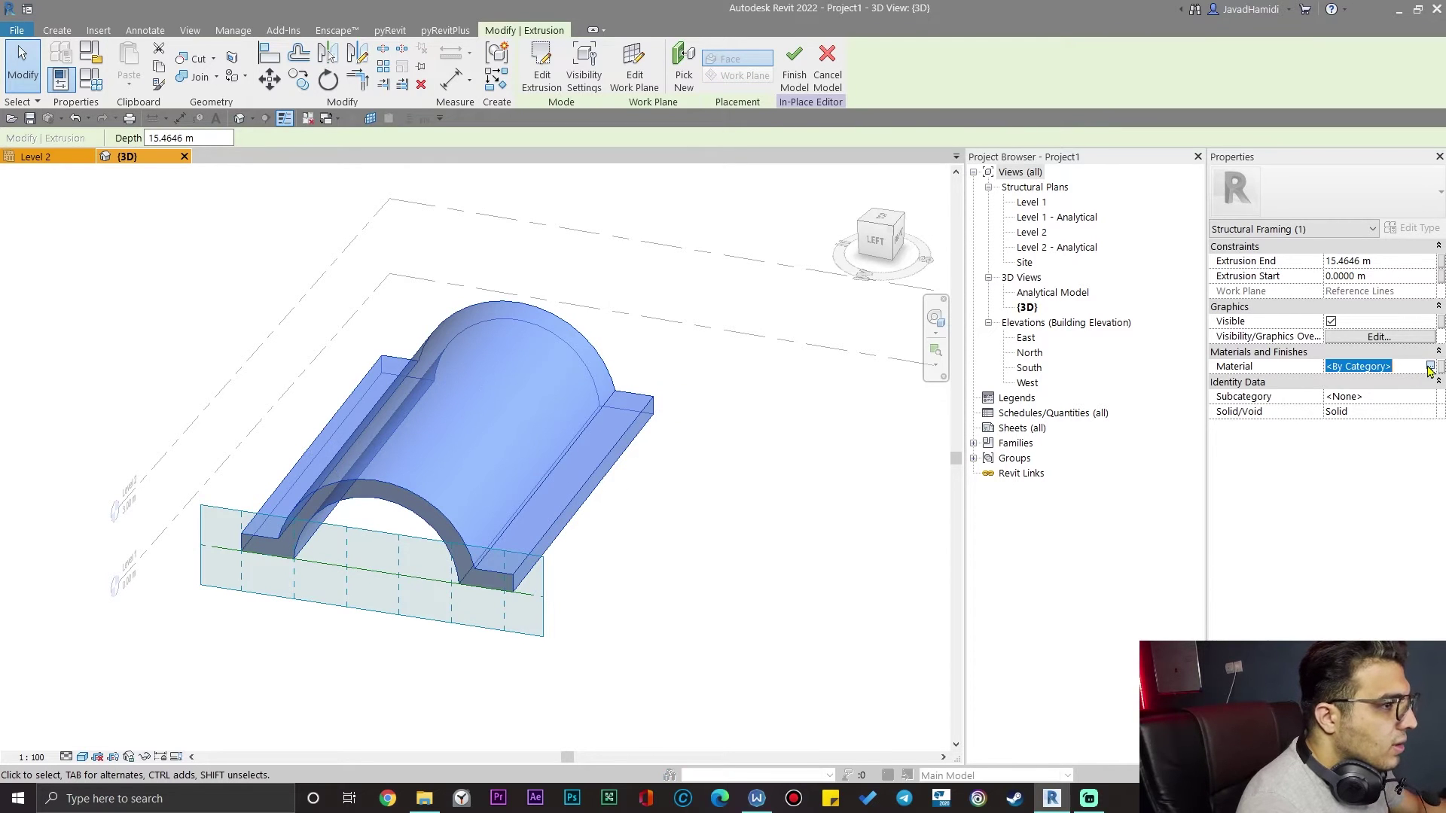
pyautogui.click(1430, 366)
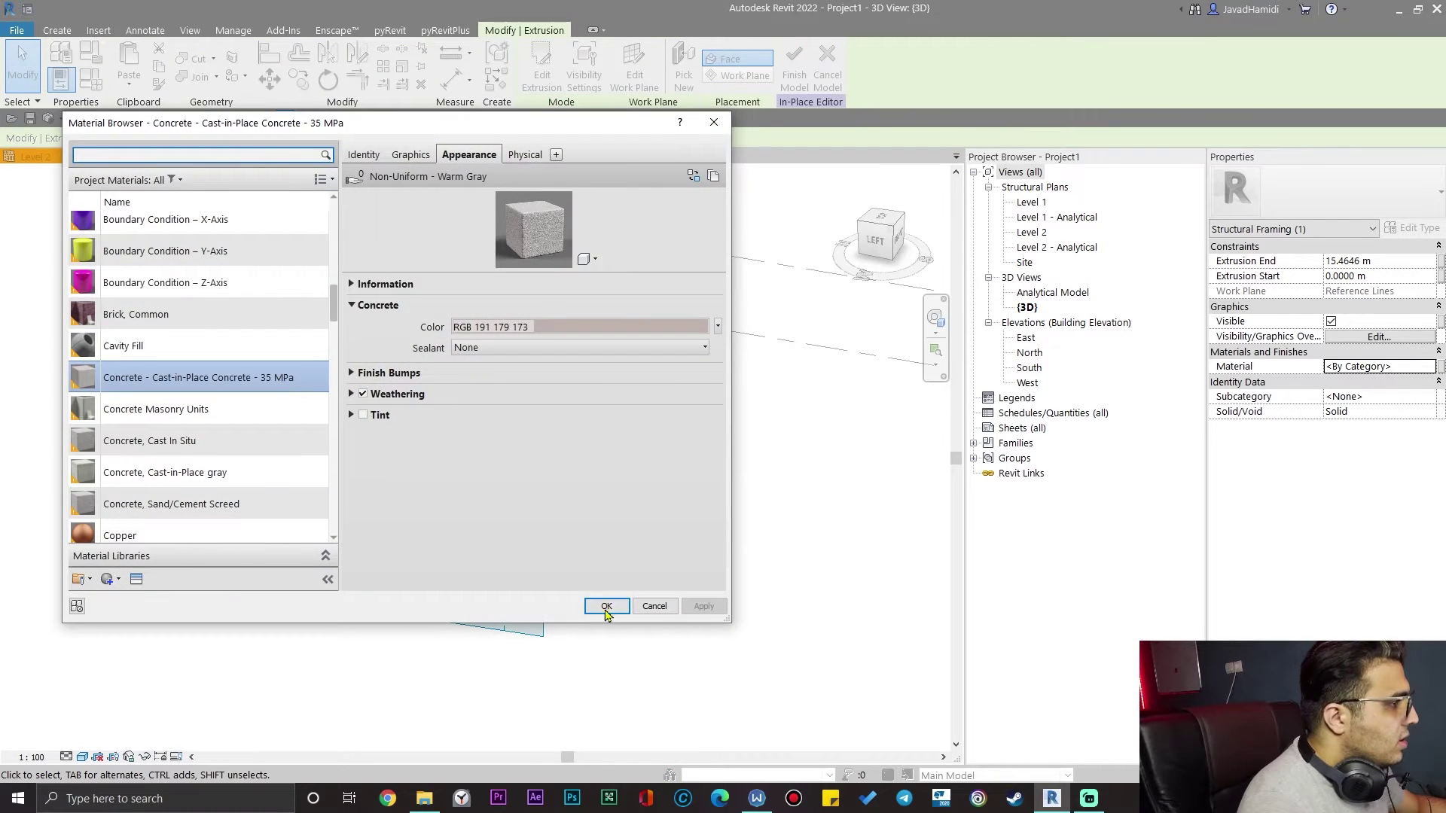
pyautogui.click(606, 607)
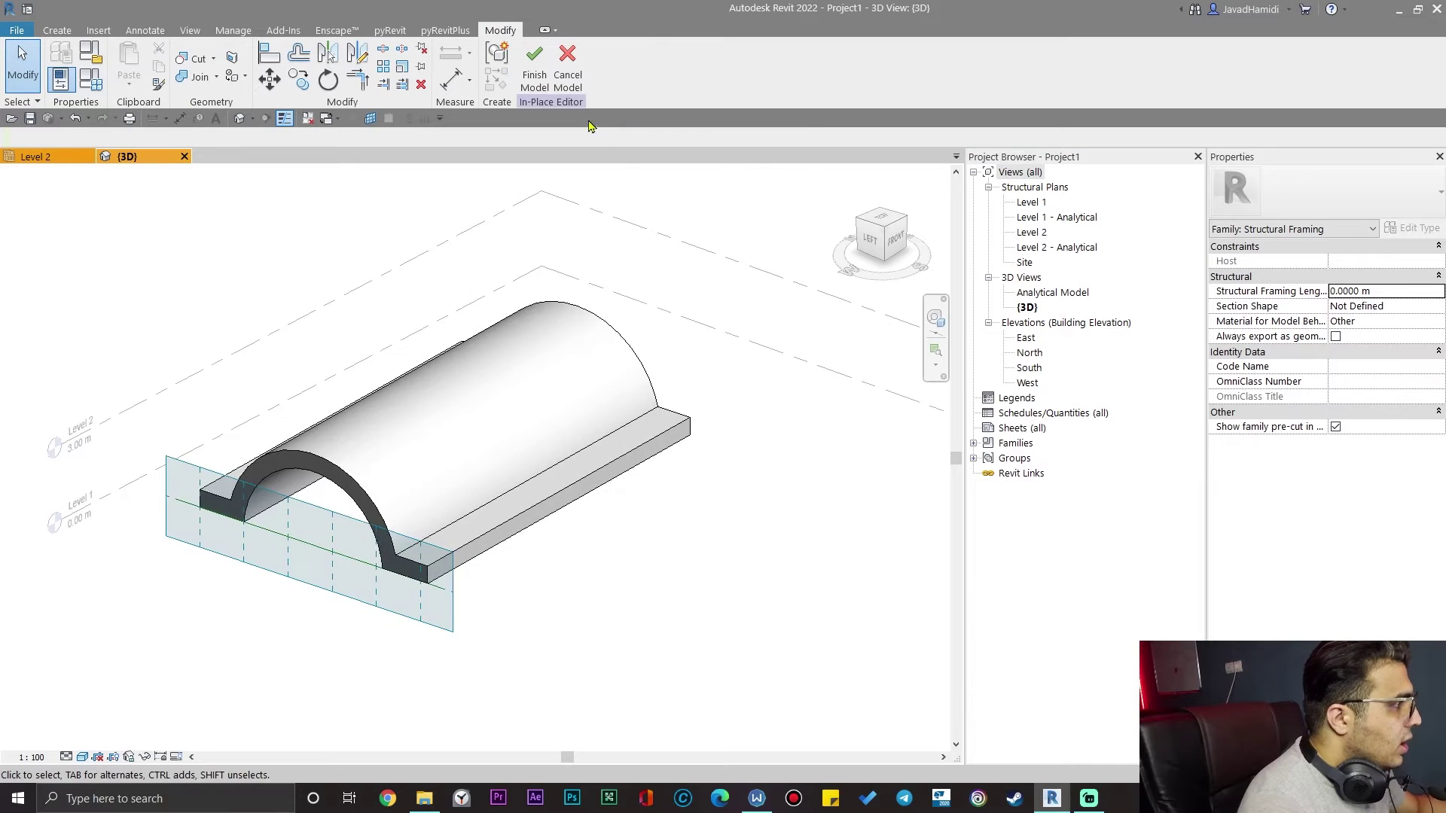
pyautogui.click(526, 81)
# - Start placing free form rebar with the Surface distribution type in the tunnel
pyautogui.scroll(5, 371, 555)
pyautogui.click(275, 426)
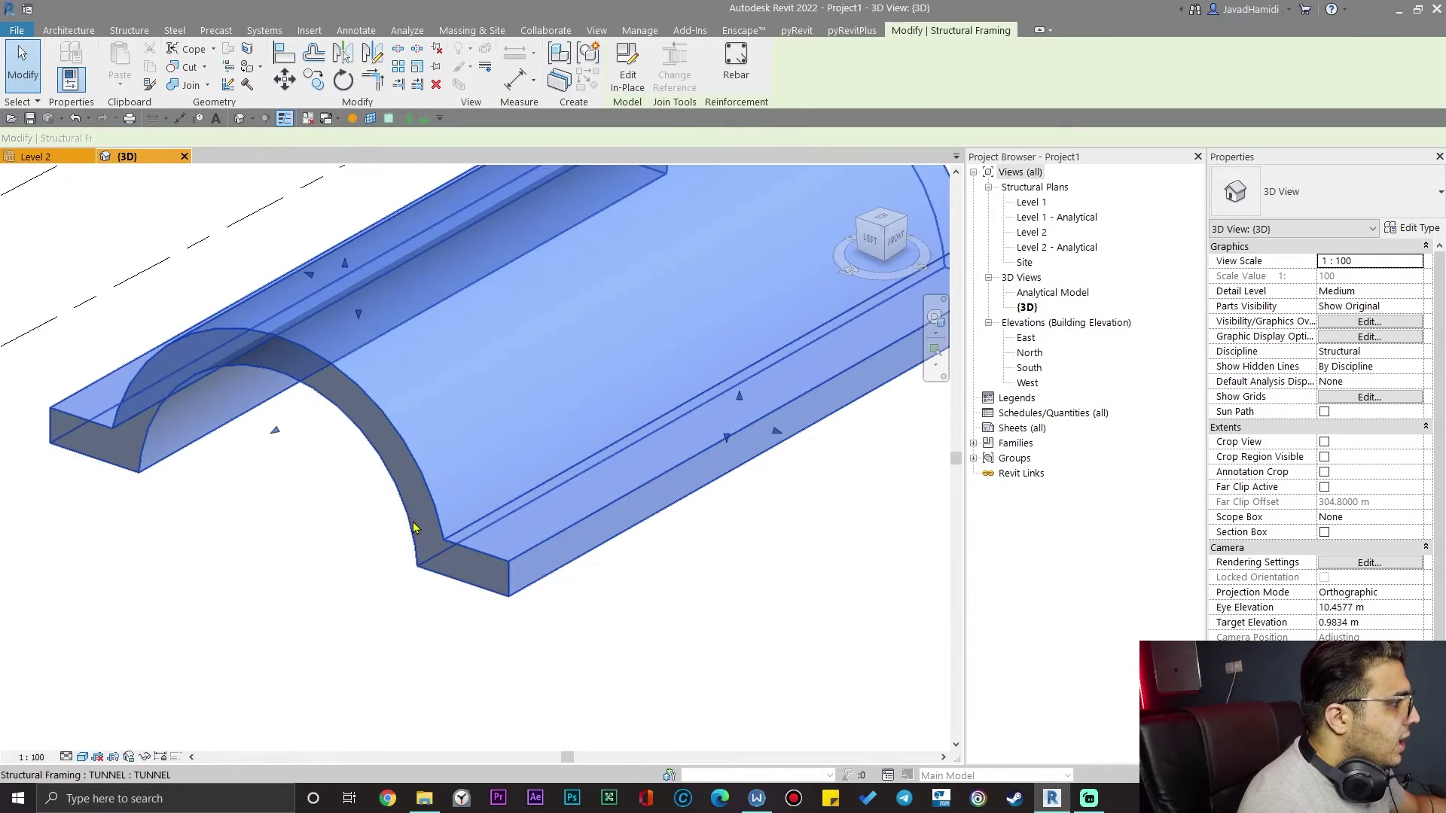
pyautogui.scroll(-5, 525, 260)
pyautogui.keyDown('shift'); pyautogui.moveTo(591, 542); pyautogui.dragTo(729, 605, button='middle'); pyautogui.keyUp('shift')
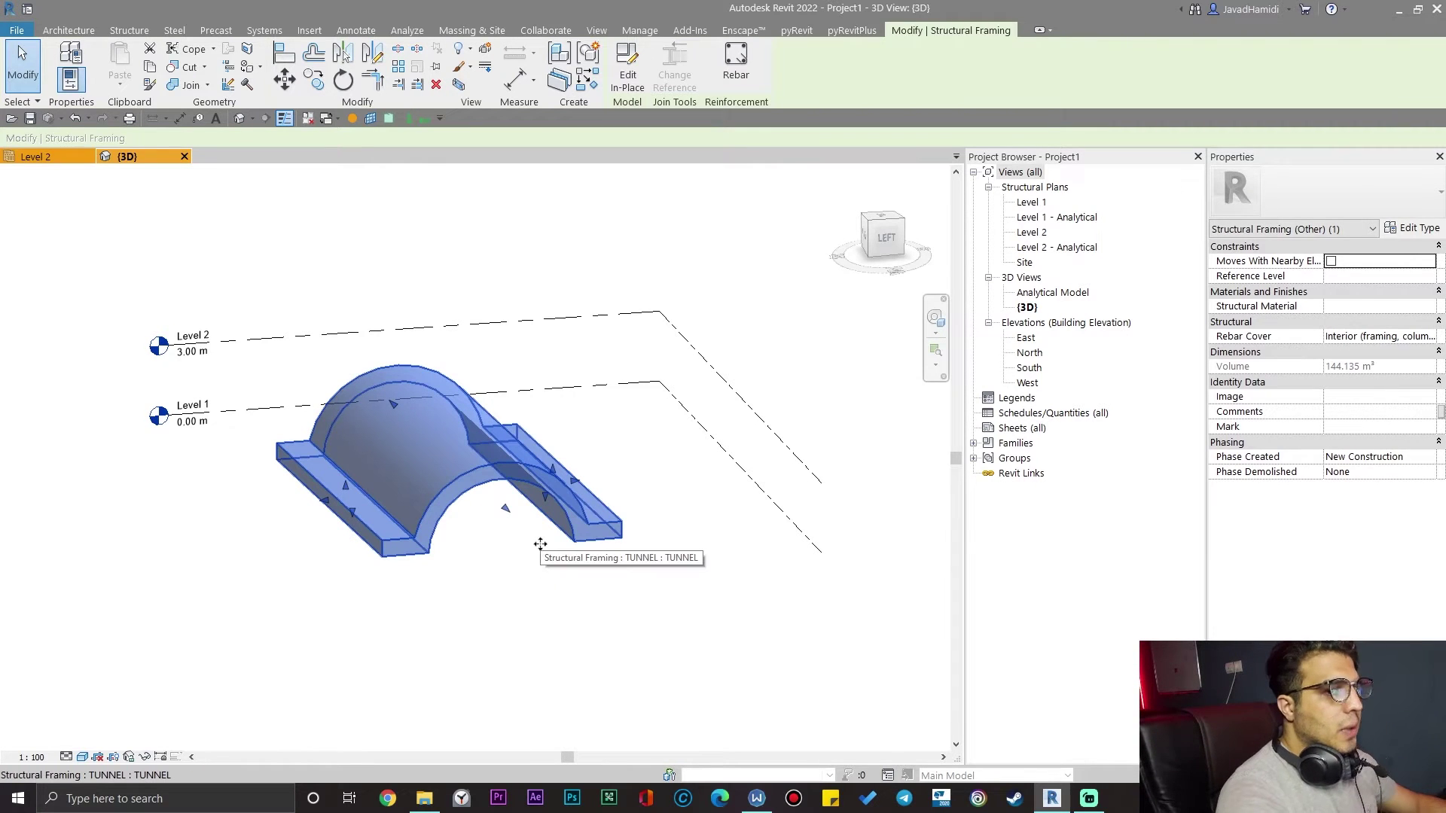
pyautogui.keyDown('shift'); pyautogui.moveTo(542, 562); pyautogui.dragTo(434, 751, button='middle'); pyautogui.keyUp('shift')
pyautogui.scroll(5, 387, 580)
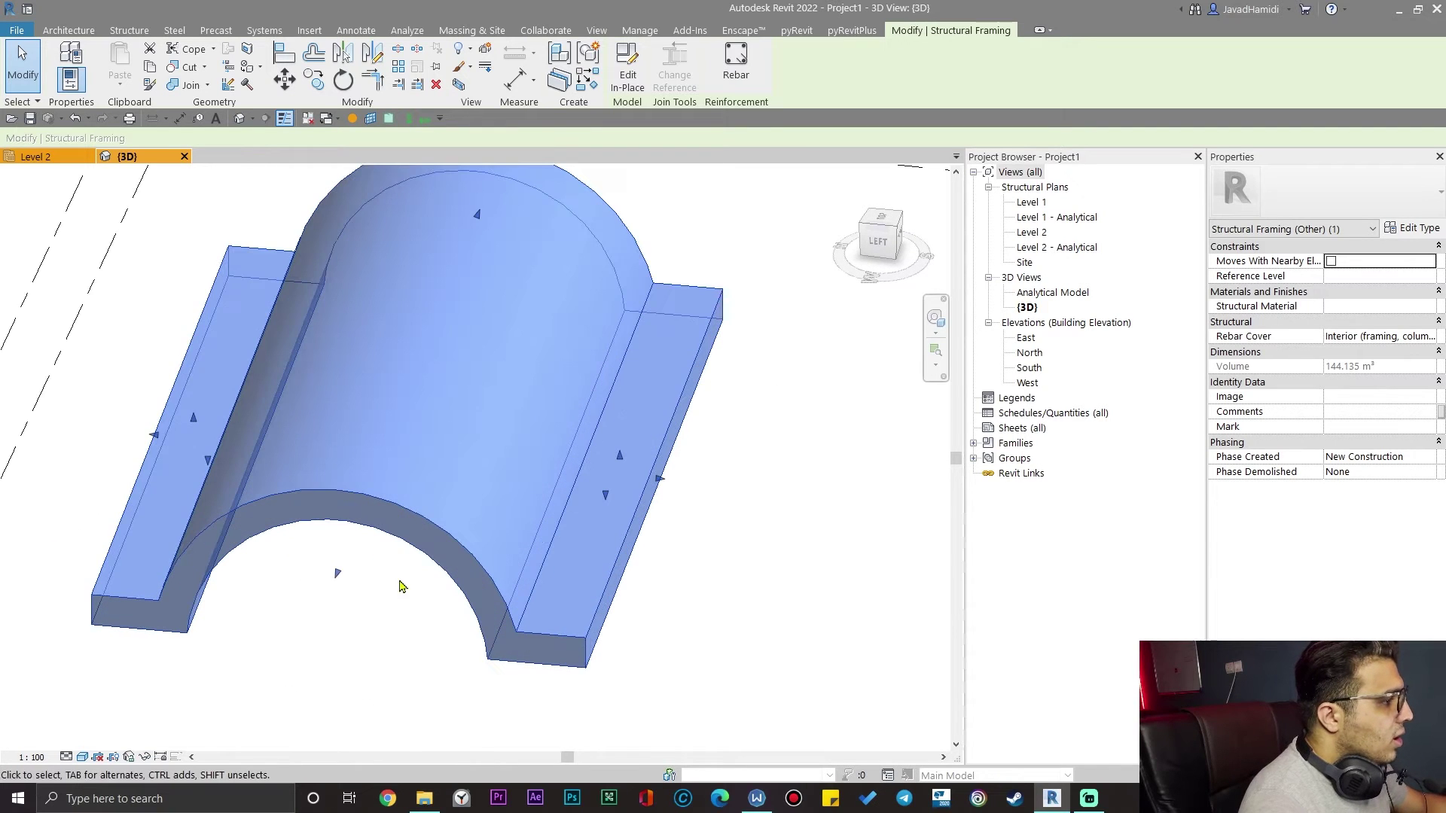
pyautogui.keyDown('shift'); pyautogui.moveTo(423, 534); pyautogui.dragTo(655, 512, button='middle'); pyautogui.keyUp('shift')
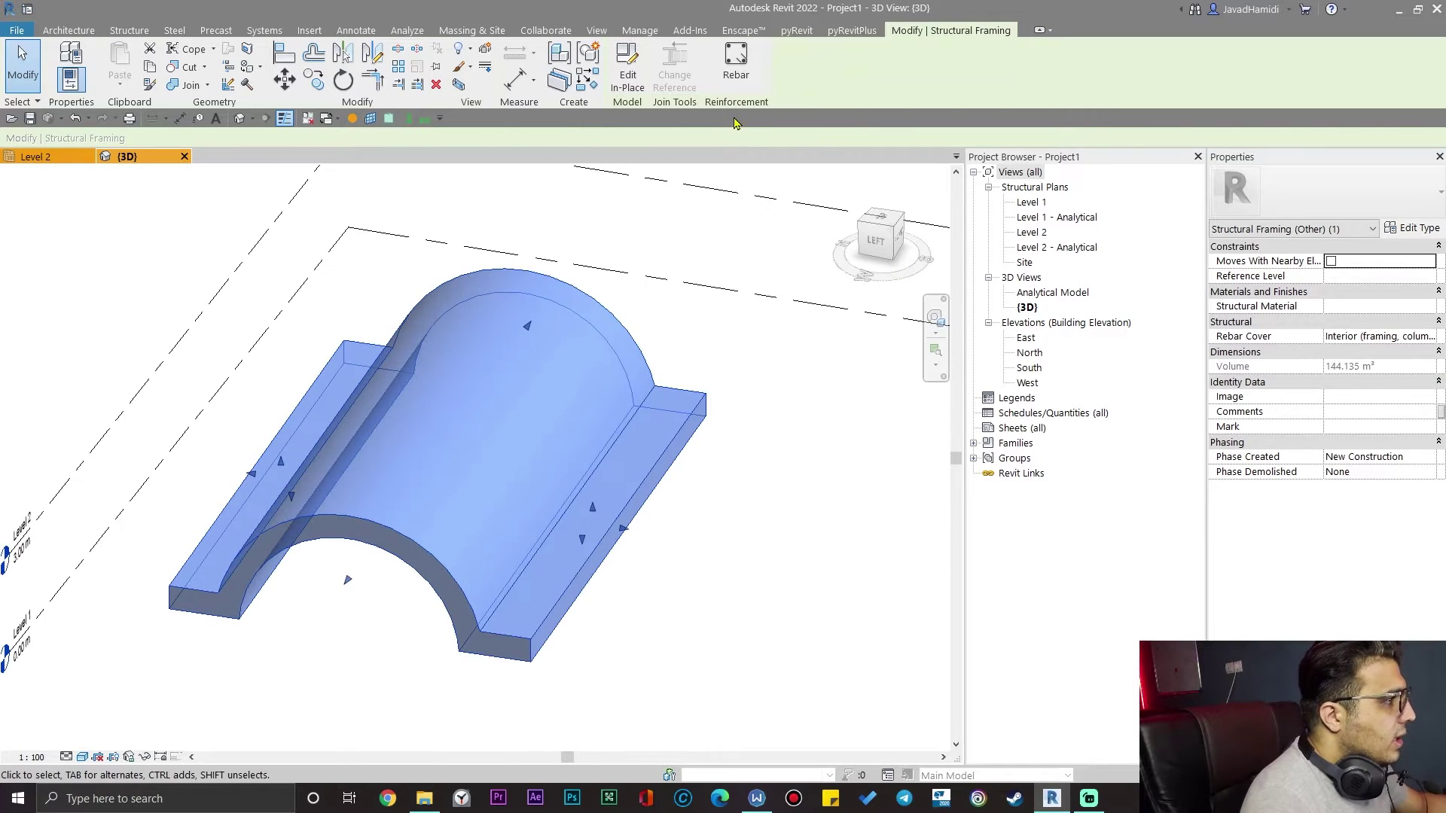
pyautogui.click(736, 71)
pyautogui.click(764, 426)
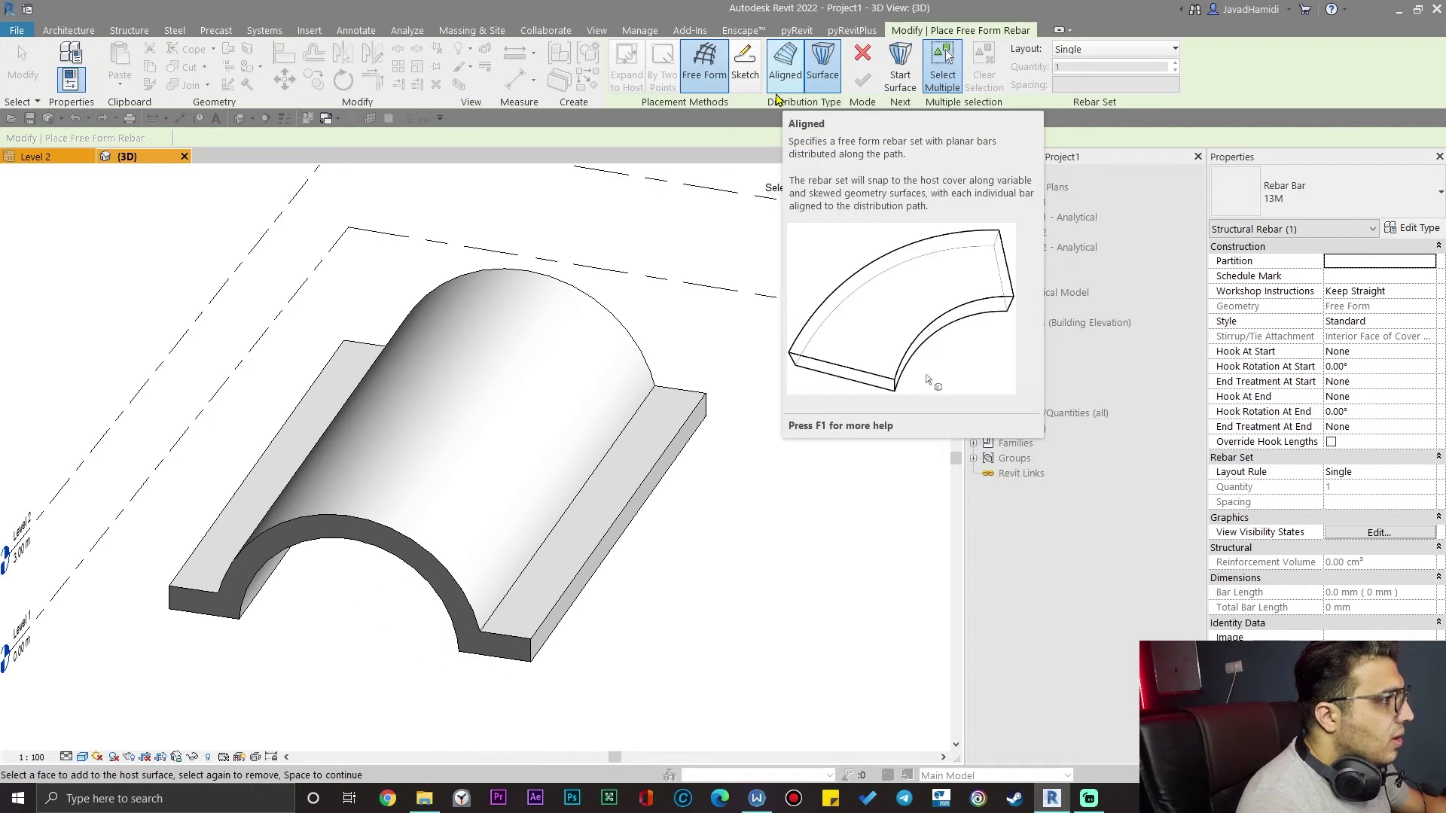
pyautogui.scroll(-1, 629, 555)
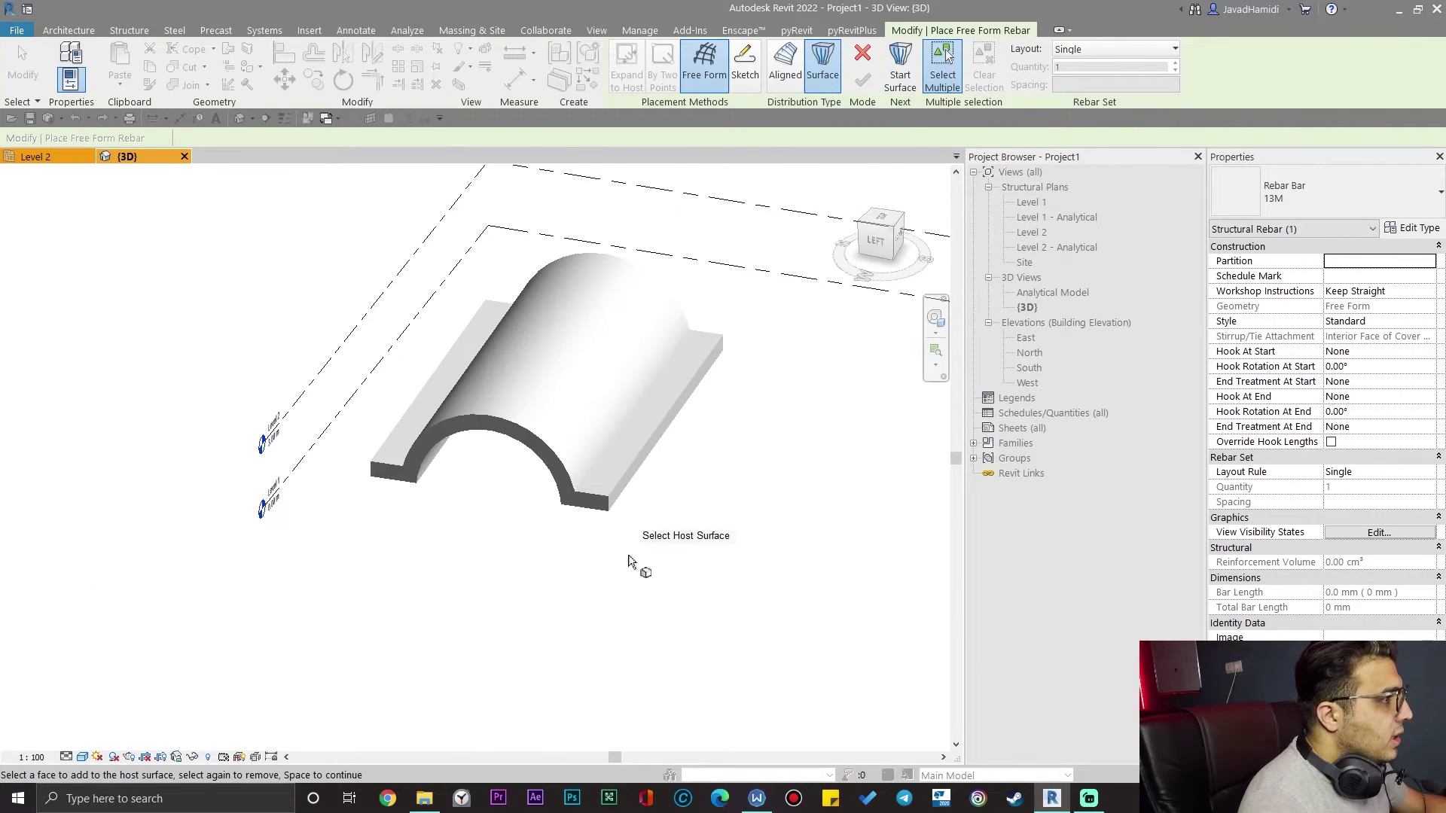
pyautogui.scroll(5, 662, 478)
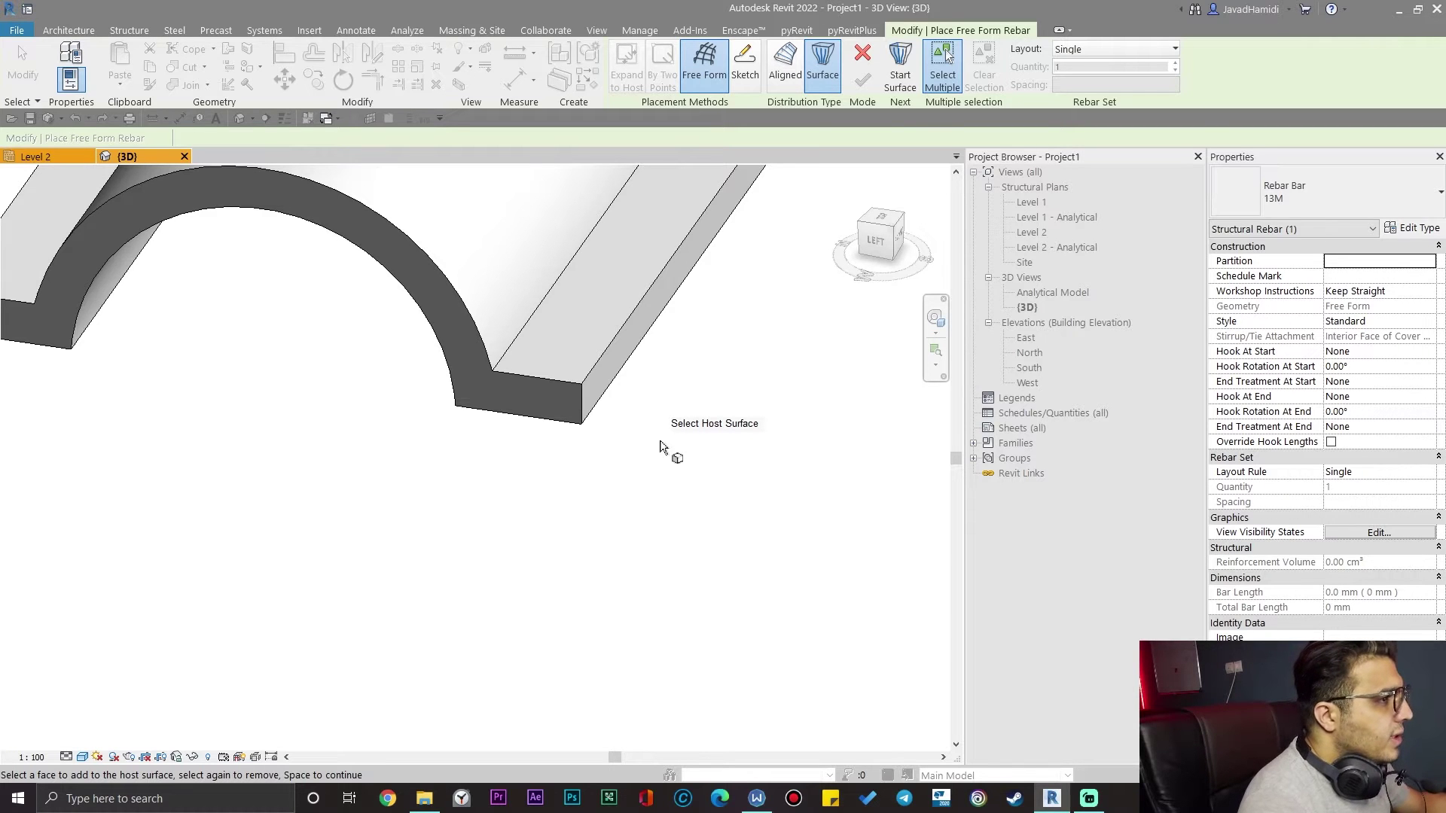
pyautogui.scroll(-6, 661, 445)
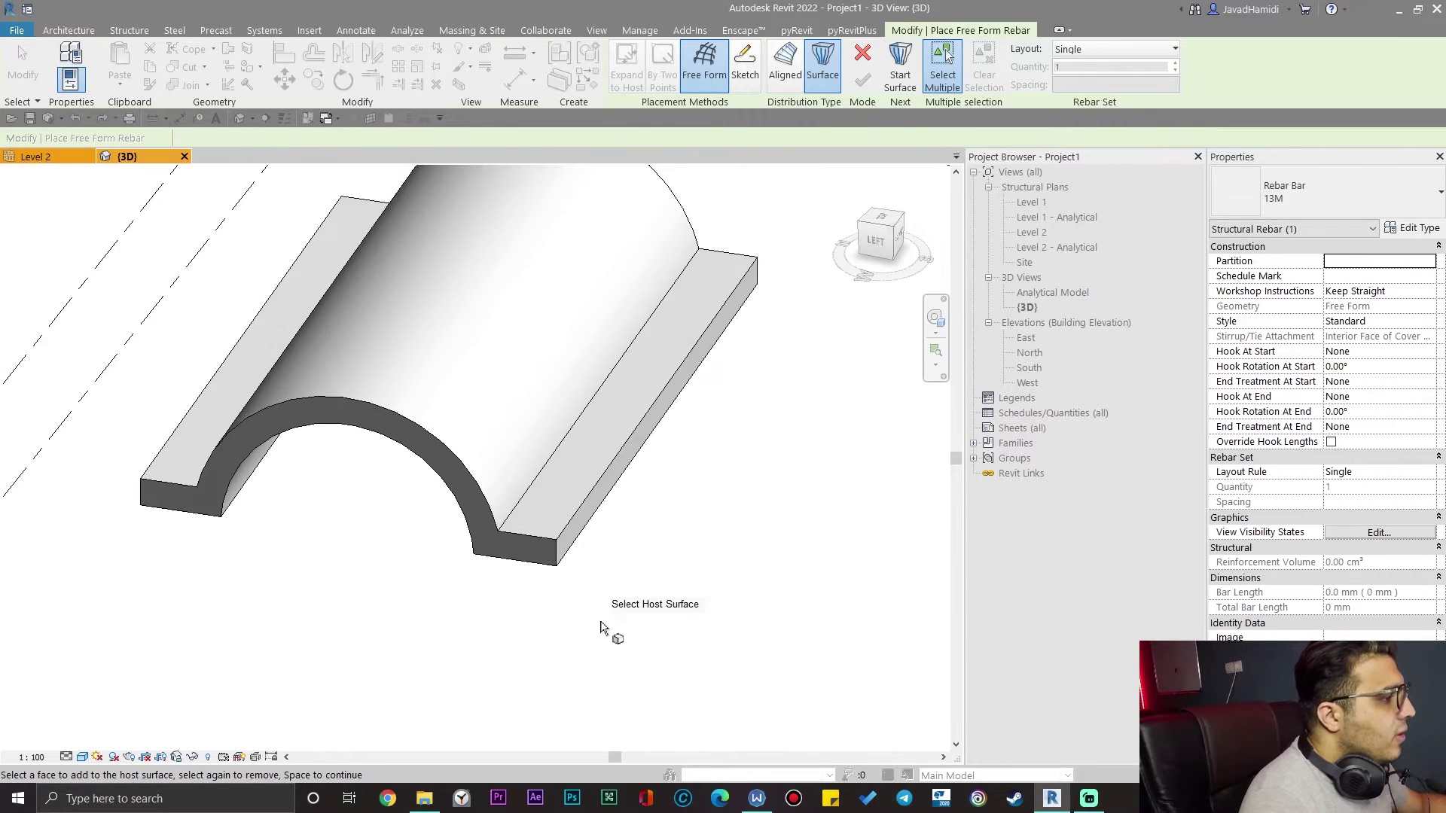
pyautogui.moveTo(546, 662)
pyautogui.keyDown('shift'); pyautogui.mouseDown(button='middle')
pyautogui.moveTo(500, 672)
pyautogui.moveTo(610, 678)
pyautogui.moveTo(552, 672)
pyautogui.mouseUp(button='middle'); pyautogui.keyUp('shift')
pyautogui.moveTo(632, 624); pyautogui.dragTo(733, 592, button='middle')
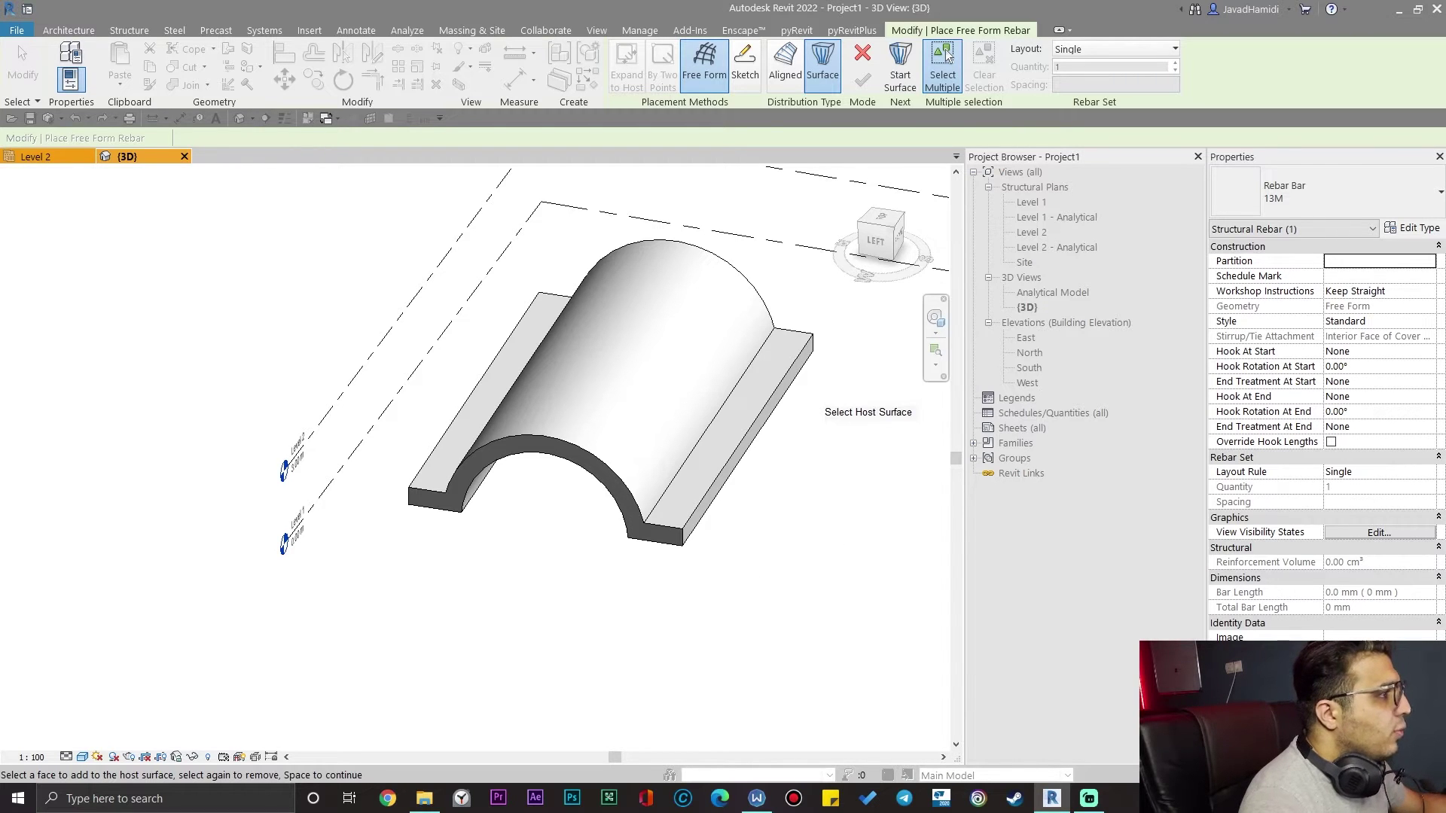
pyautogui.scroll(2, 714, 531)
pyautogui.scroll(-2, 726, 583)
pyautogui.scroll(5, 636, 525)
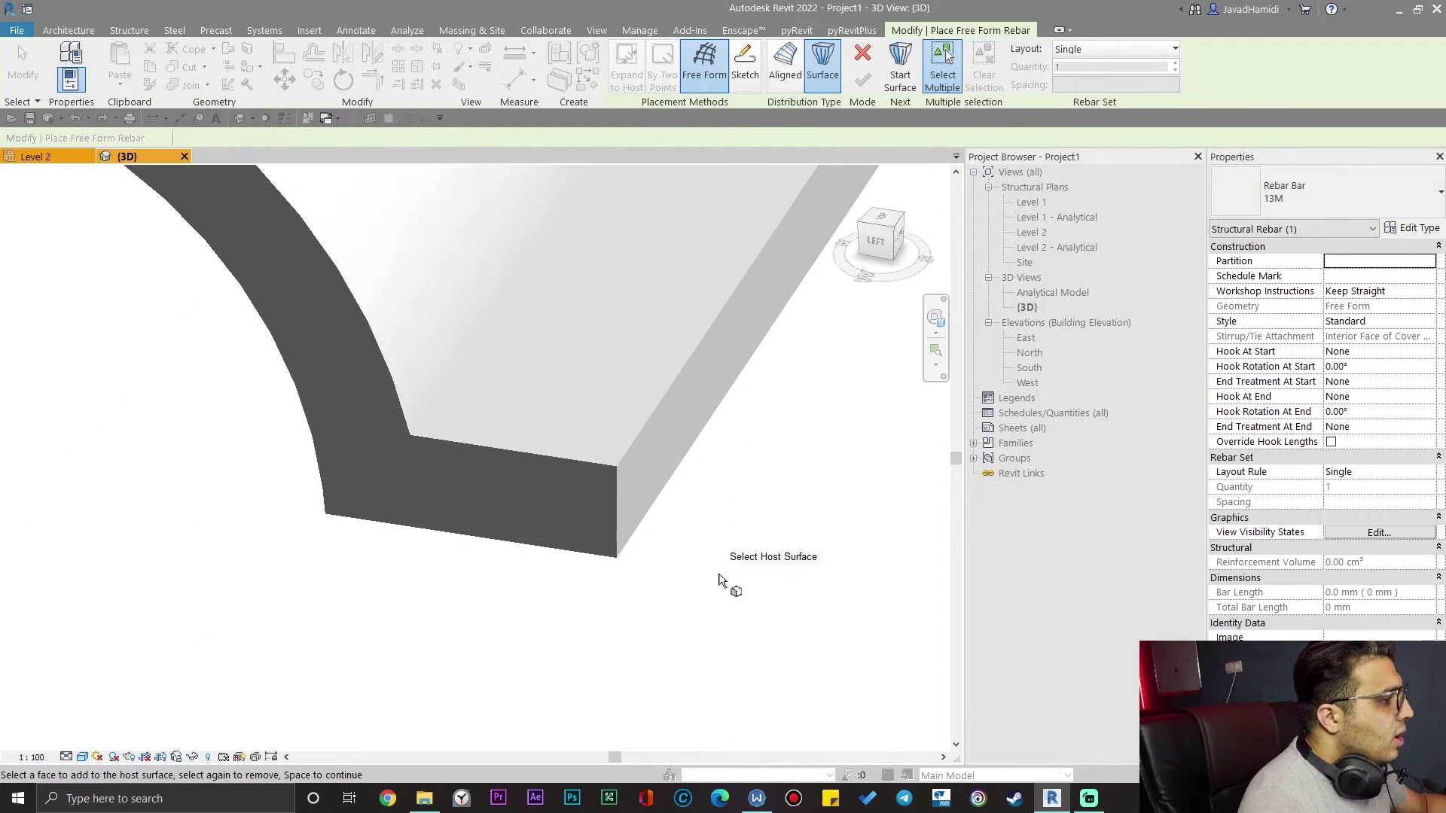
pyautogui.scroll(-6, 637, 525)
pyautogui.scroll(2, 736, 597)
pyautogui.scroll(-2, 748, 572)
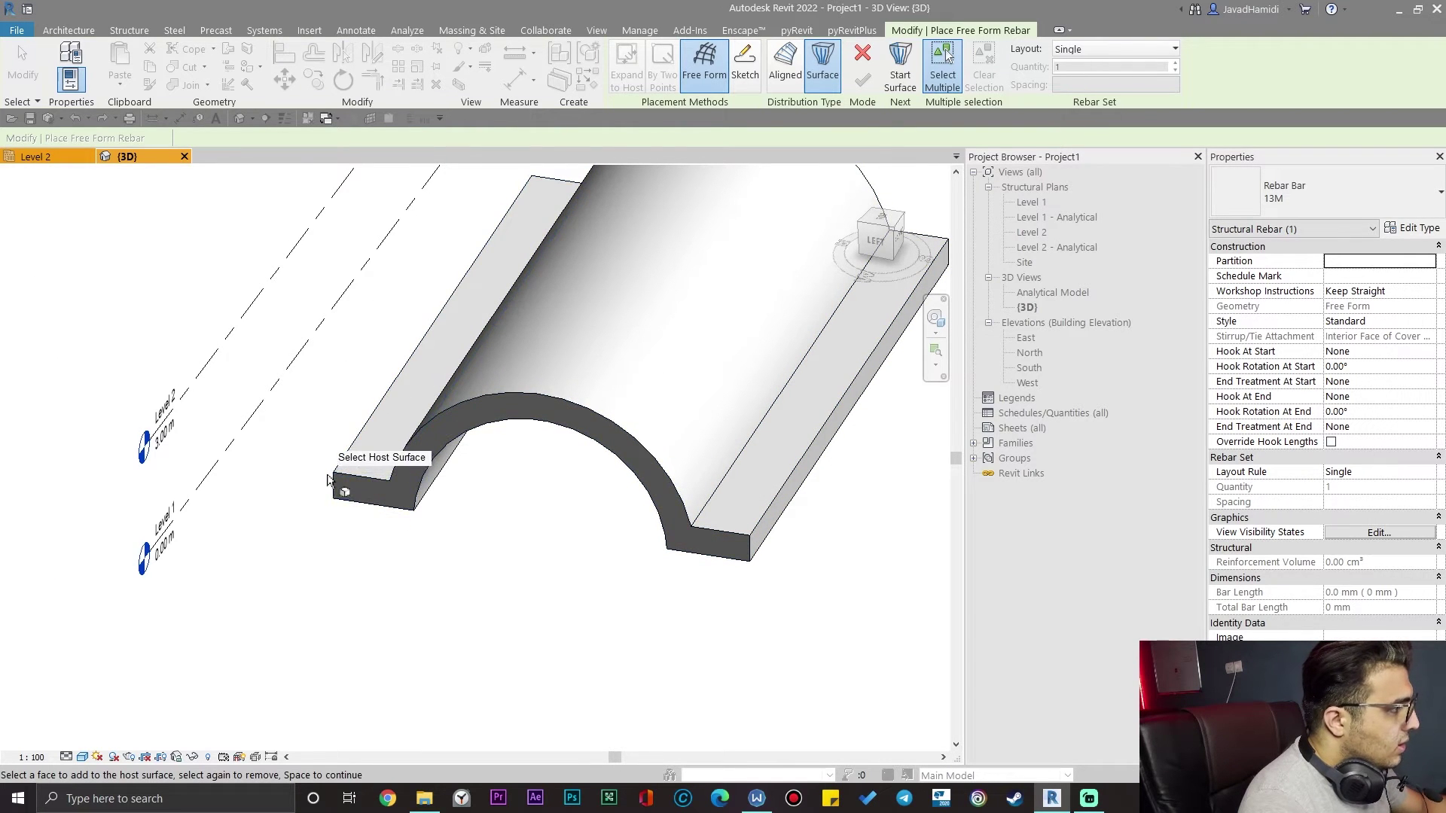
# - Pick one footing's outer side and top faces and the arch's outer surface as host surfaces
pyautogui.keyDown('shift'); pyautogui.moveTo(819, 600); pyautogui.dragTo(619, 652, button='middle'); pyautogui.keyUp('shift')
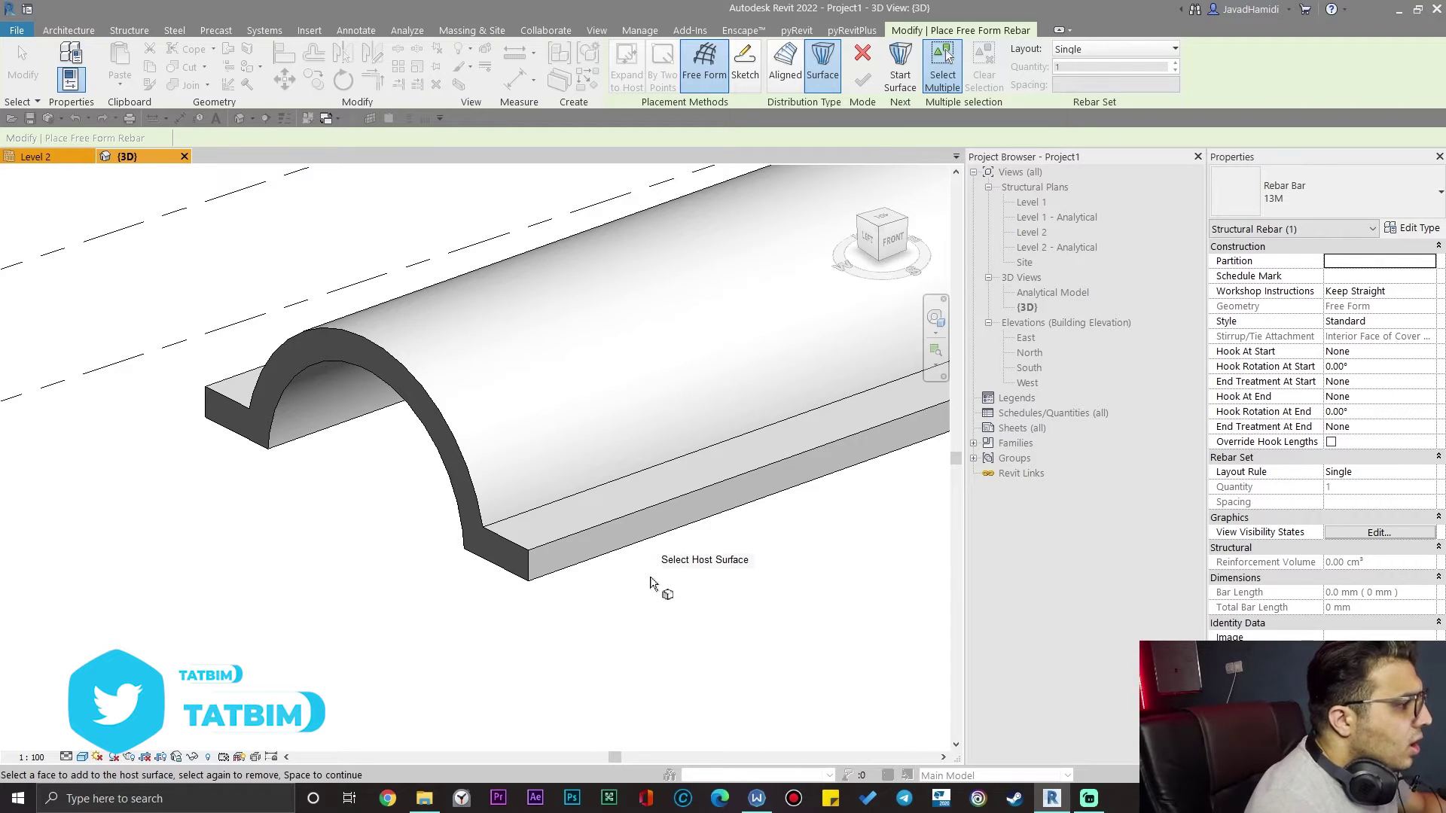
pyautogui.moveTo(602, 588); pyautogui.dragTo(704, 642, button='middle')
pyautogui.scroll(3, 699, 642)
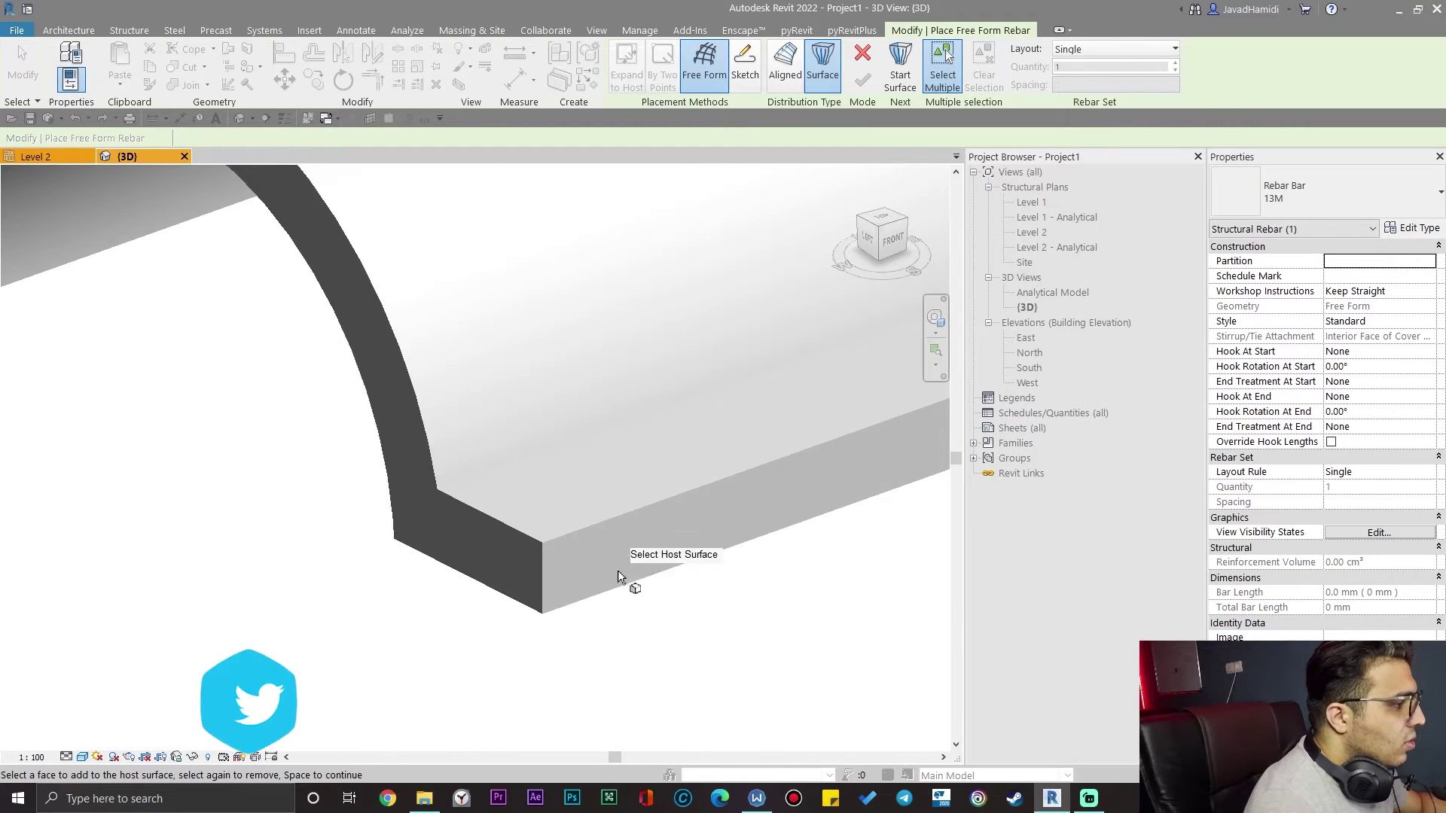
pyautogui.click(610, 593)
pyautogui.scroll(-4, 469, 492)
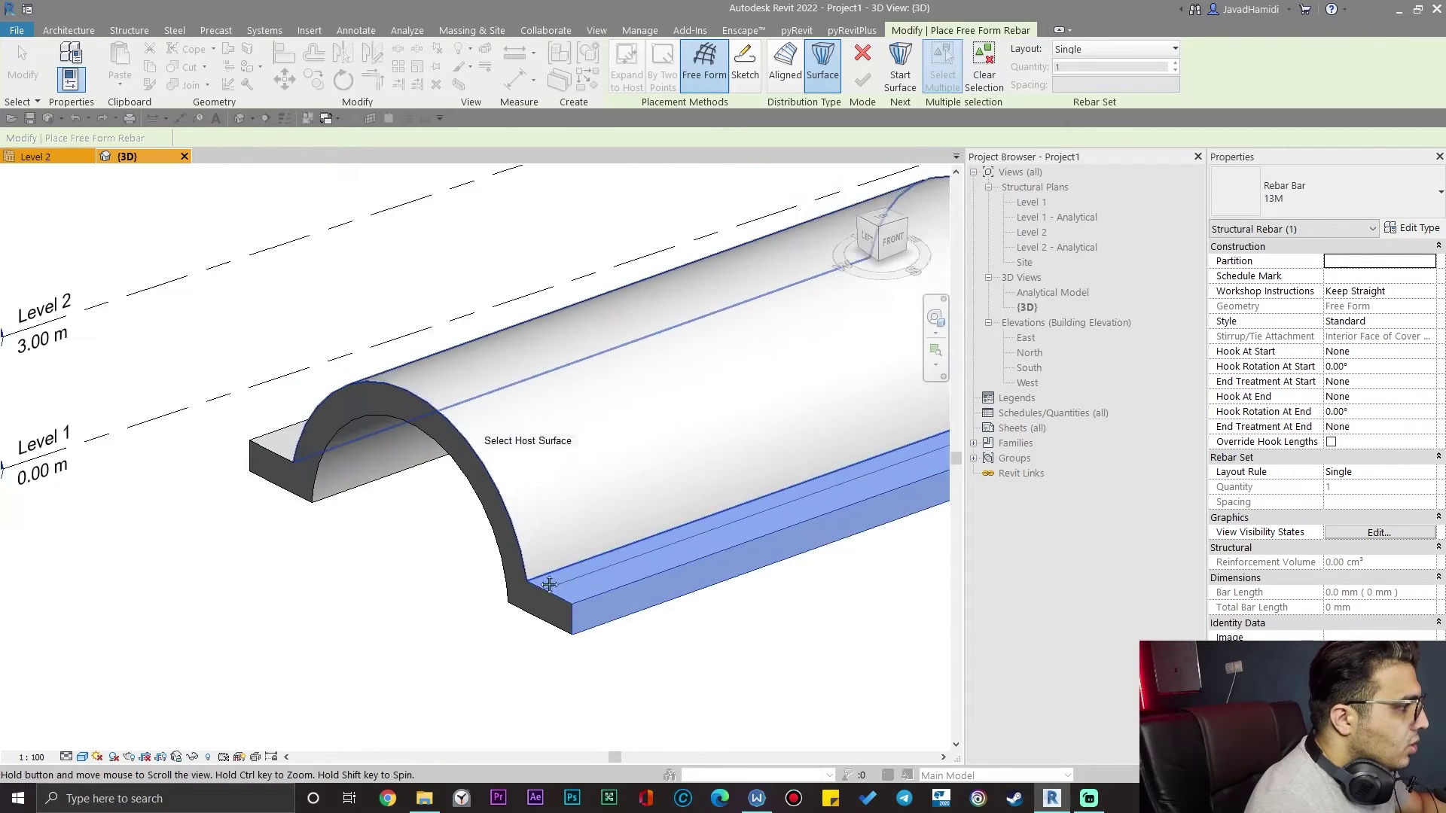
pyautogui.scroll(4, 469, 407)
pyautogui.scroll(-4, 333, 374)
pyautogui.scroll(4, 366, 359)
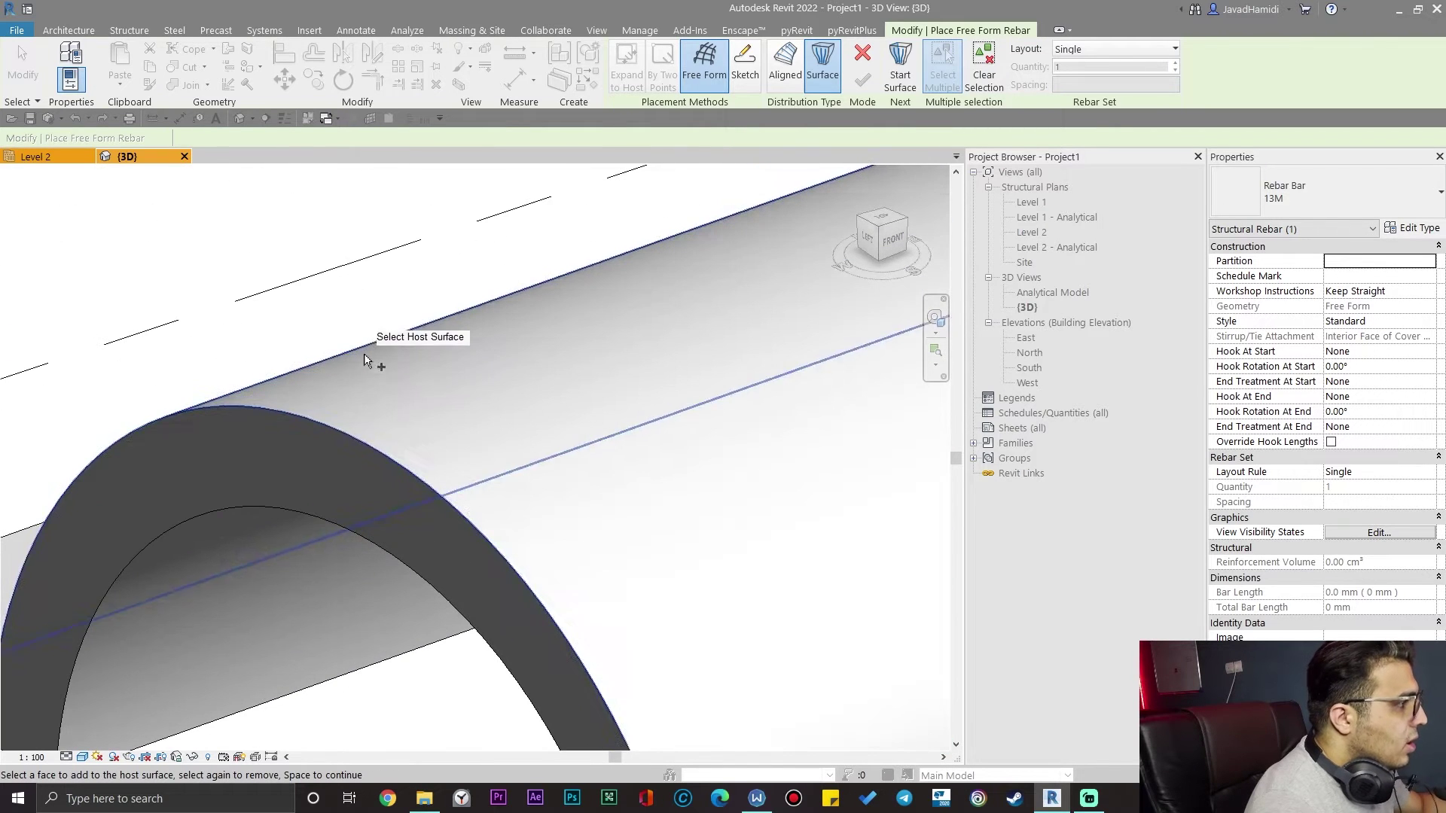
pyautogui.click(343, 364)
# - Add the opposite footing's top and outer side faces to the host surfaces and proceed to the start surface selection
pyautogui.scroll(-4, 362, 392)
pyautogui.keyDown('shift'); pyautogui.moveTo(385, 601); pyautogui.dragTo(715, 614, button='middle'); pyautogui.keyUp('shift')
pyautogui.scroll(6, 662, 625)
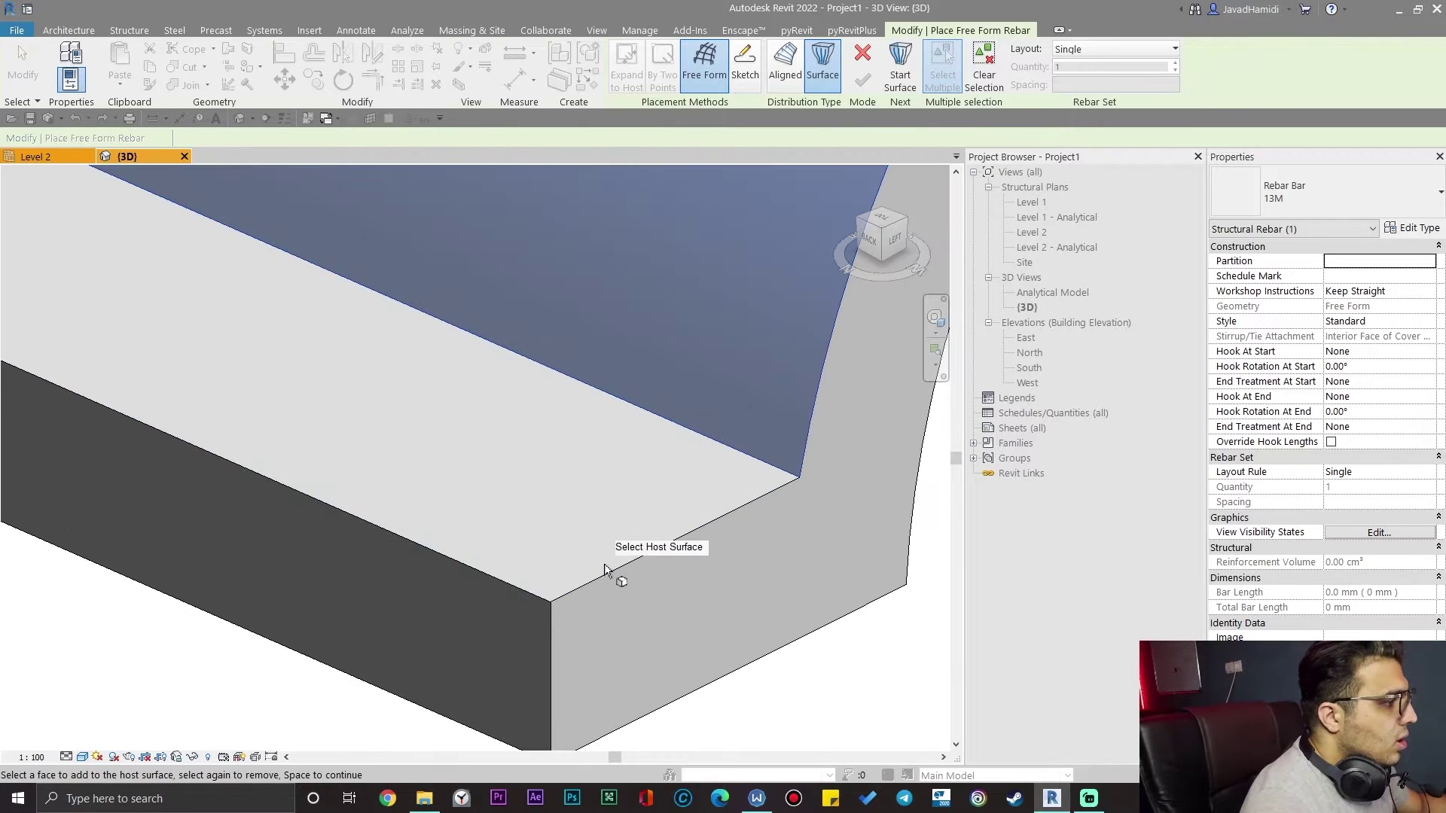
pyautogui.click(606, 574)
pyautogui.moveTo(644, 602); pyautogui.dragTo(675, 430, button='middle')
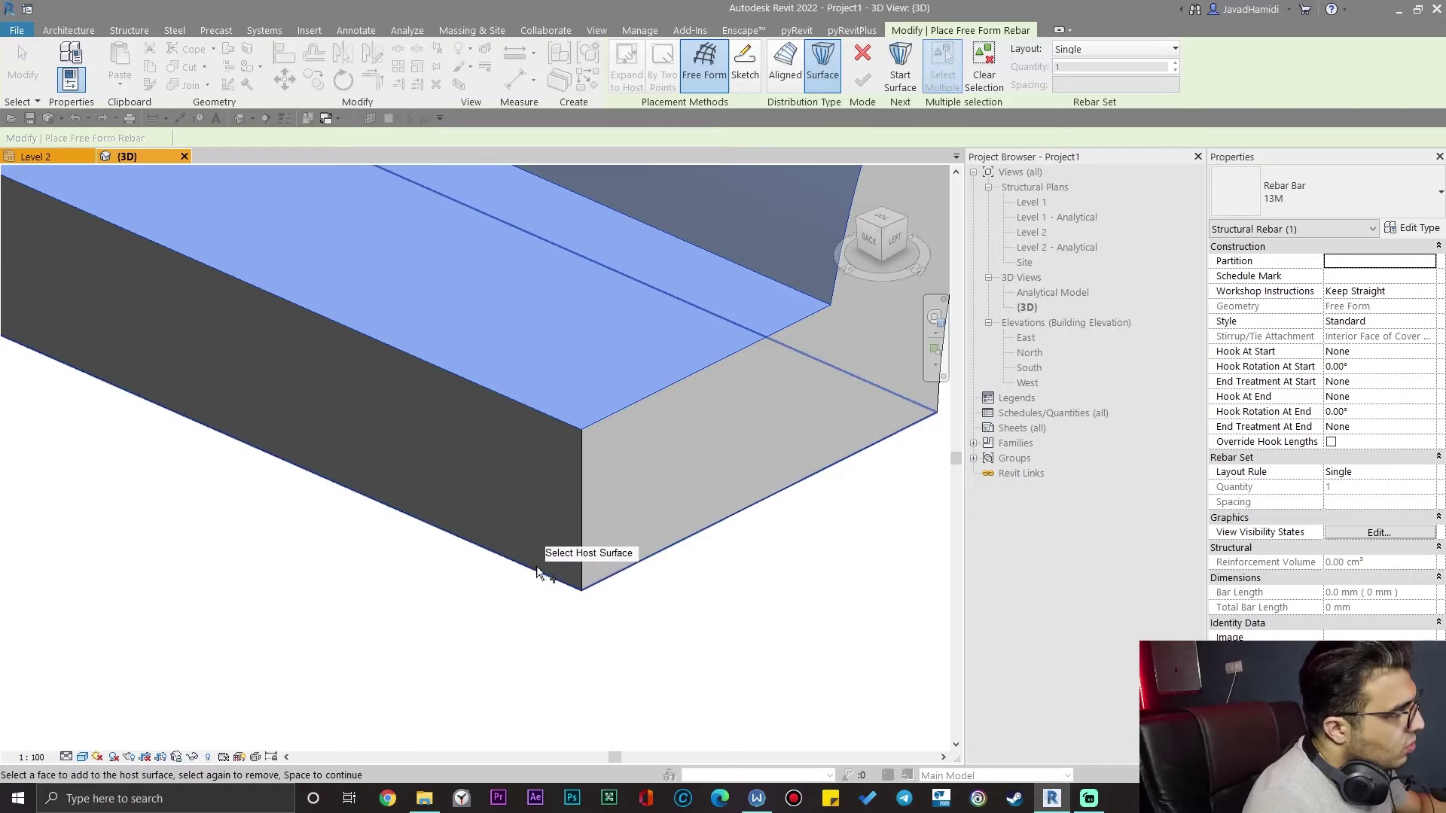
pyautogui.click(578, 509)
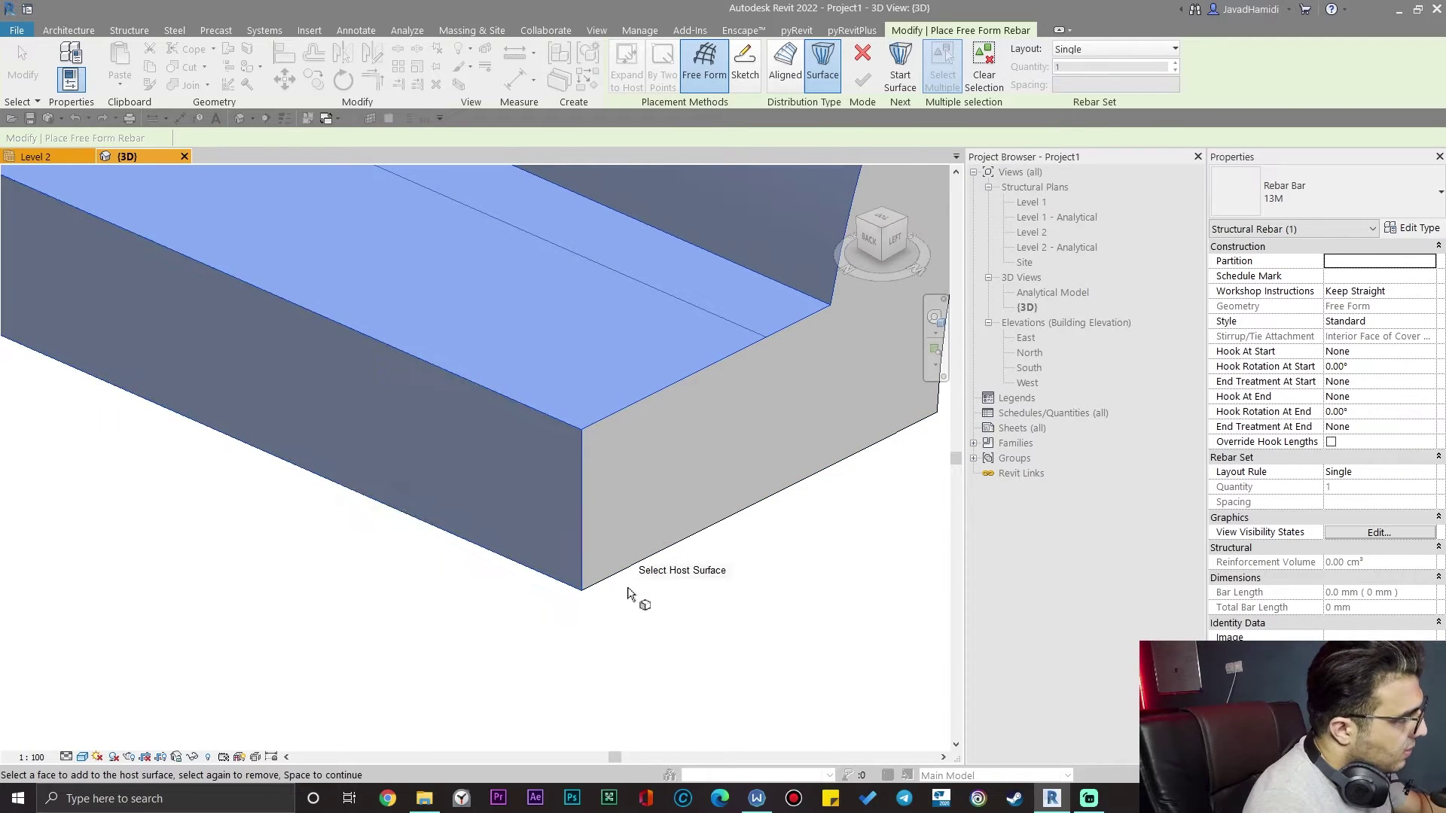
pyautogui.scroll(-5, 632, 590)
pyautogui.keyDown('shift'); pyautogui.moveTo(802, 653); pyautogui.dragTo(491, 646, button='middle'); pyautogui.keyUp('shift')
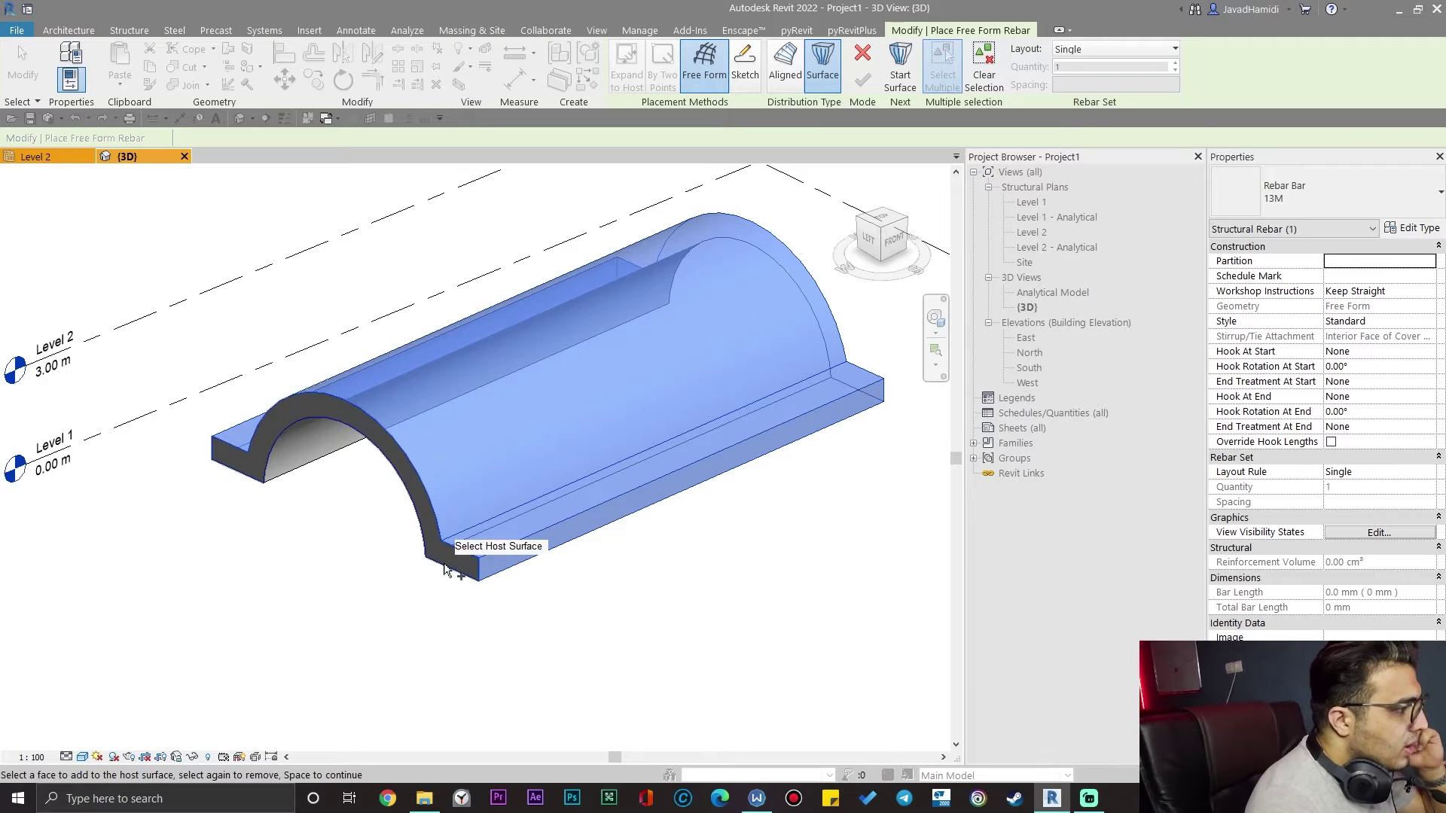
pyautogui.keyDown('shift'); pyautogui.moveTo(455, 612); pyautogui.dragTo(637, 623, button='middle'); pyautogui.keyUp('shift')
pyautogui.press('space')
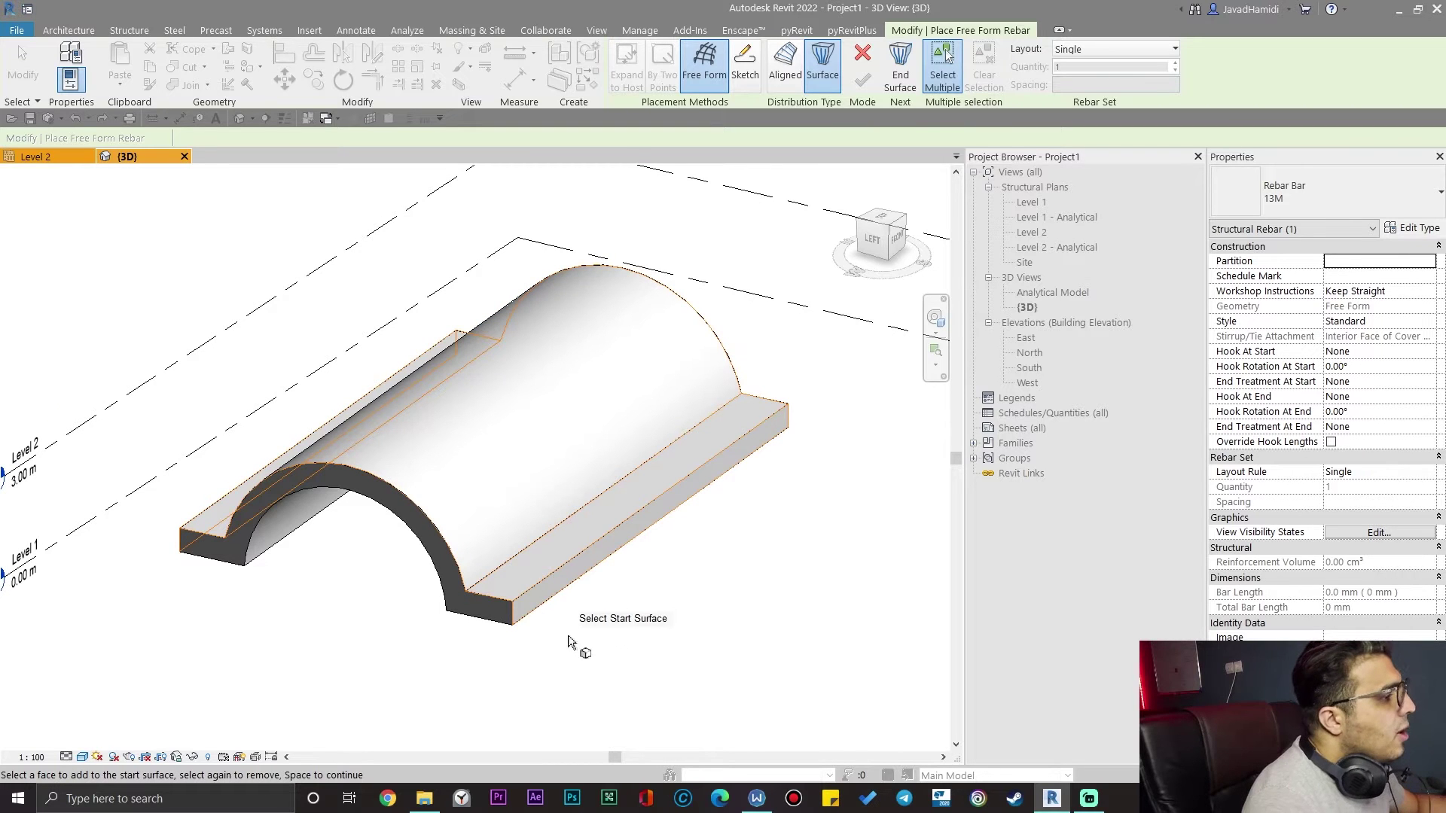
# - Pick the tunnel's near end face as the start surface and proceed to the end surface selection
pyautogui.scroll(2, 500, 637)
pyautogui.keyDown('shift'); pyautogui.moveTo(239, 639); pyautogui.dragTo(594, 535, button='middle'); pyautogui.keyUp('shift')
pyautogui.scroll(3, 594, 536)
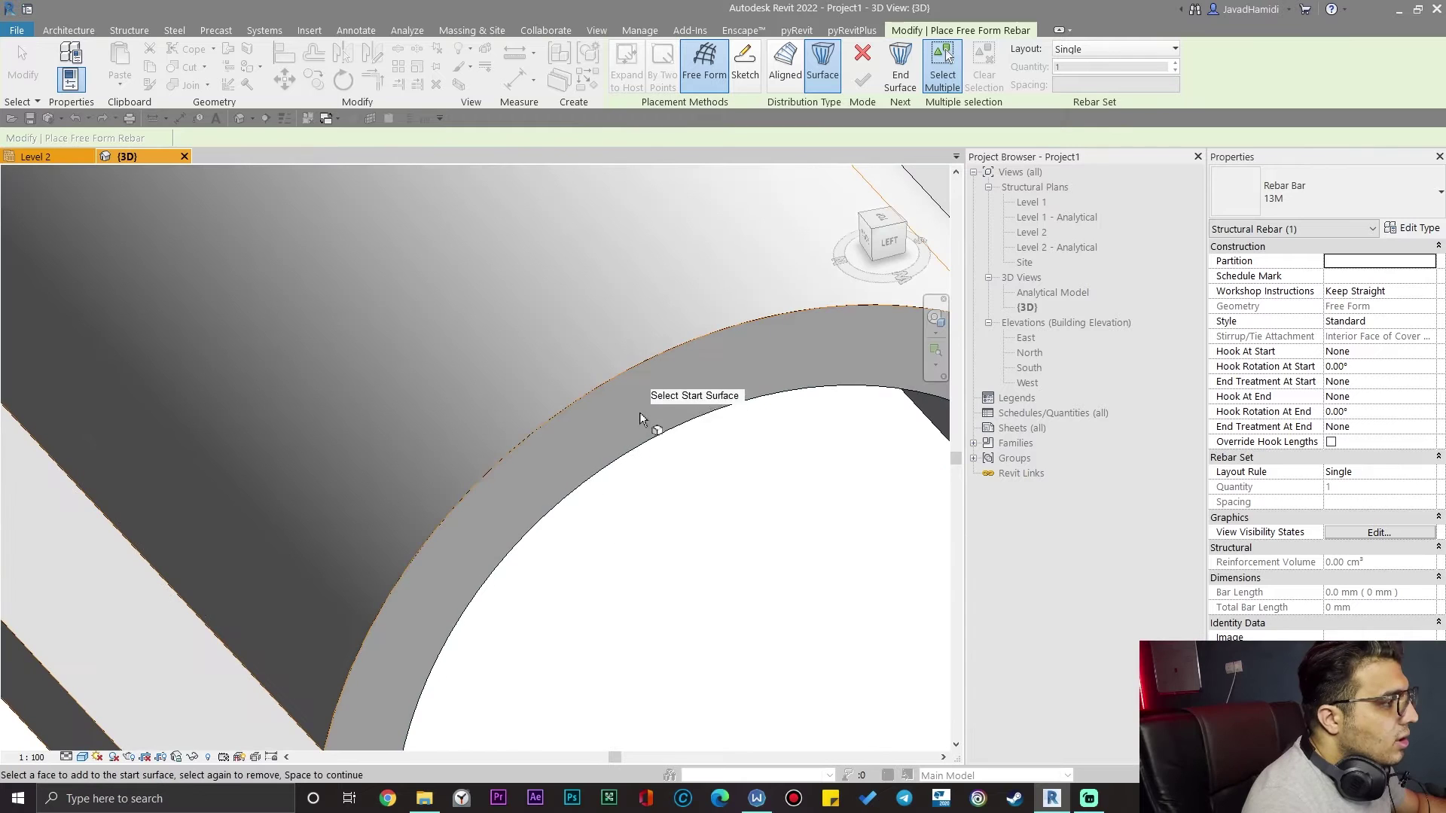
pyautogui.scroll(-5, 553, 662)
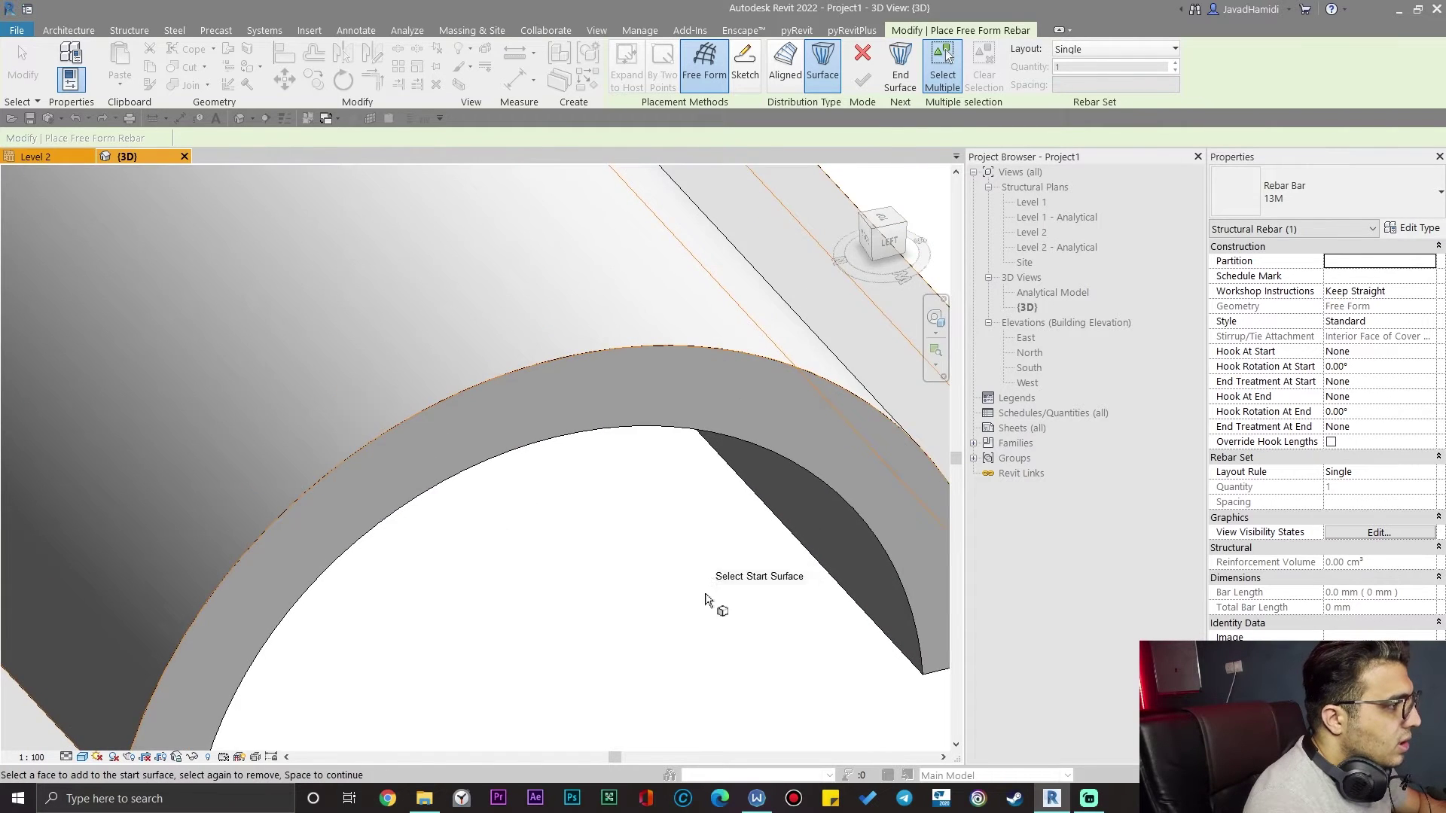
pyautogui.scroll(5, 554, 663)
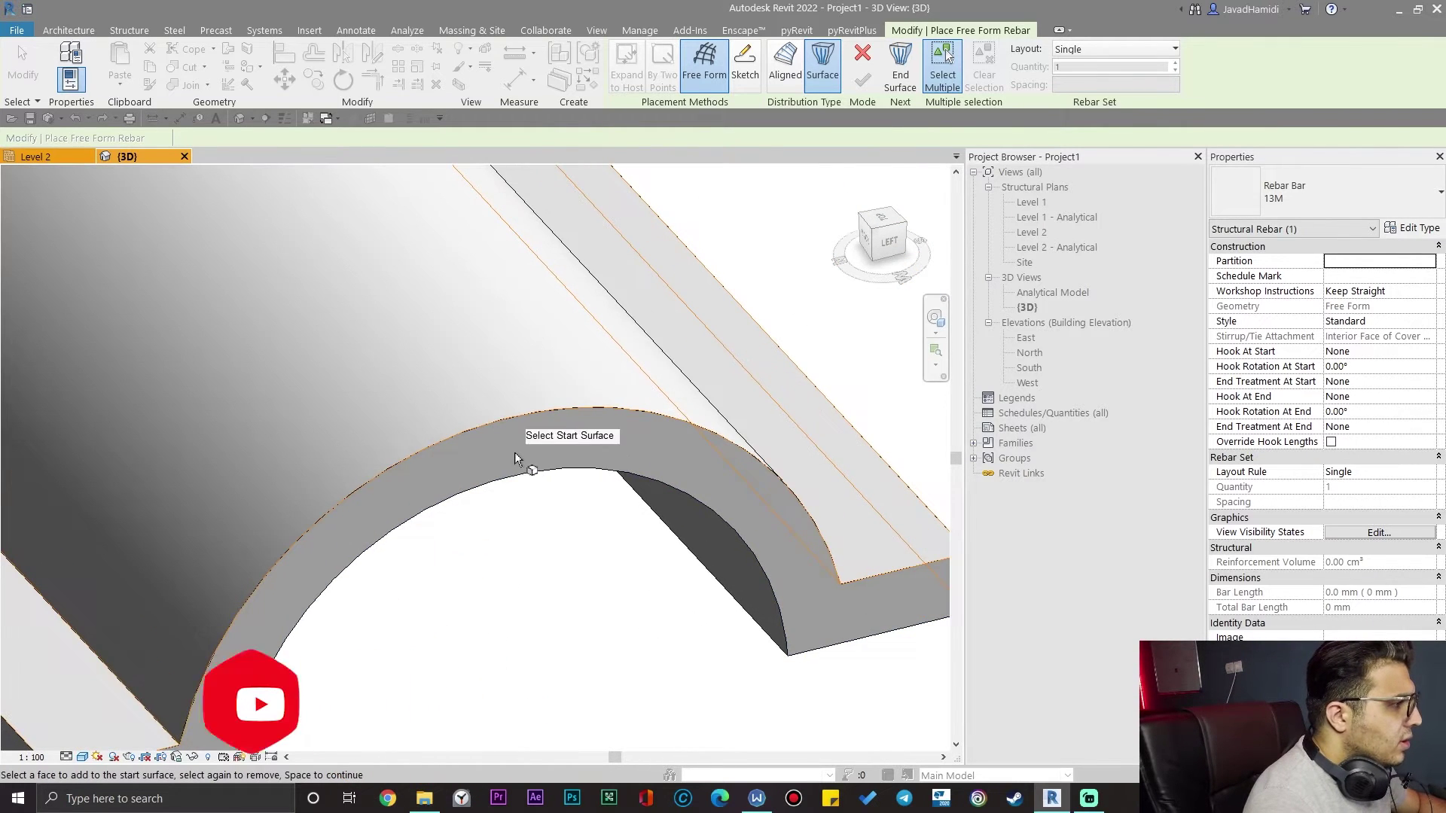
pyautogui.click(529, 473)
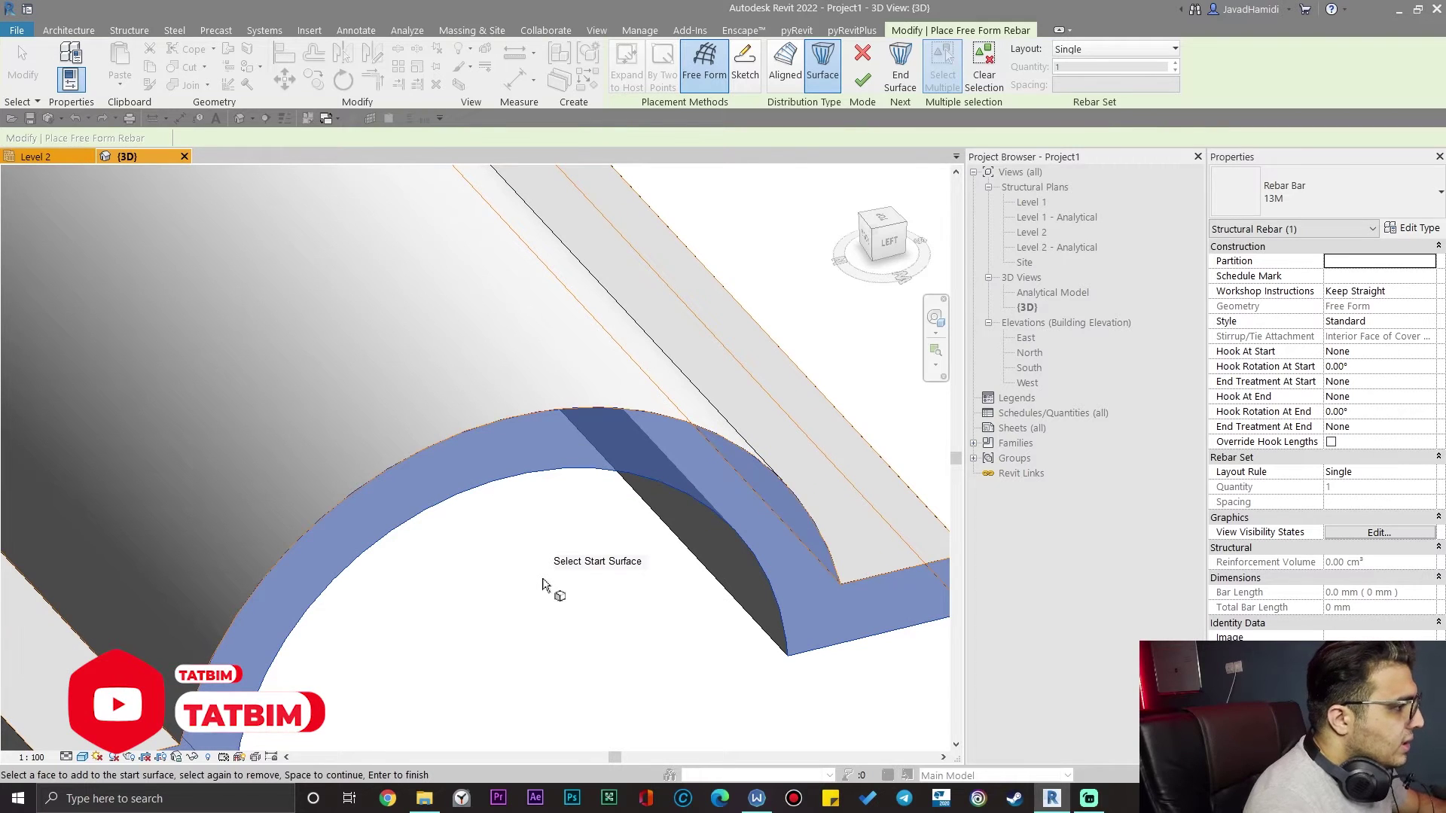
pyautogui.press('space')
# - Pick the tunnel's opposite end face as the end surface and complete the end surface selection
pyautogui.scroll(-6, 550, 588)
pyautogui.keyDown('shift'); pyautogui.moveTo(668, 633); pyautogui.dragTo(180, 607, button='middle'); pyautogui.keyUp('shift')
pyautogui.scroll(6, 575, 601)
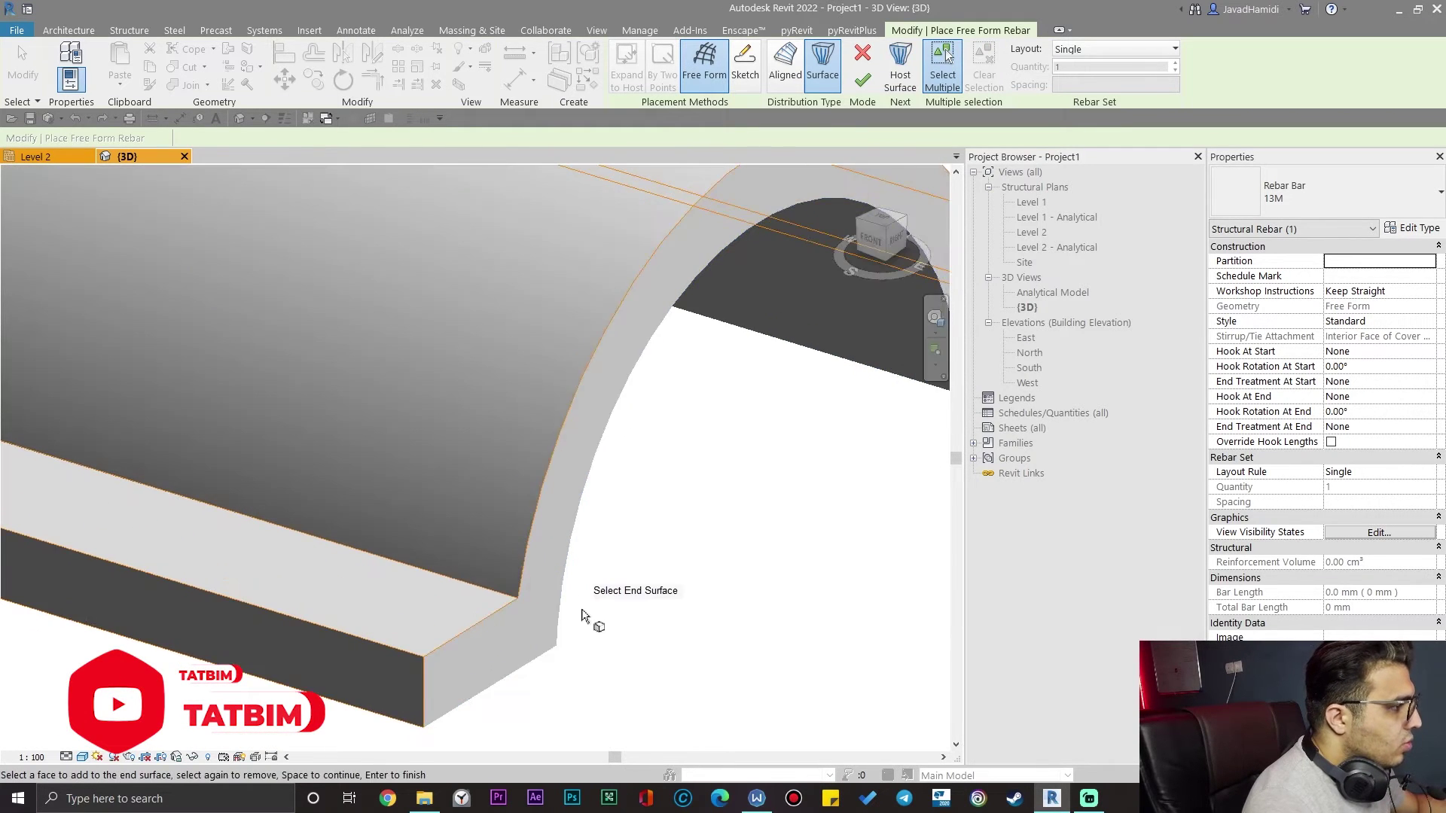
pyautogui.click(515, 629)
pyautogui.scroll(-6, 640, 580)
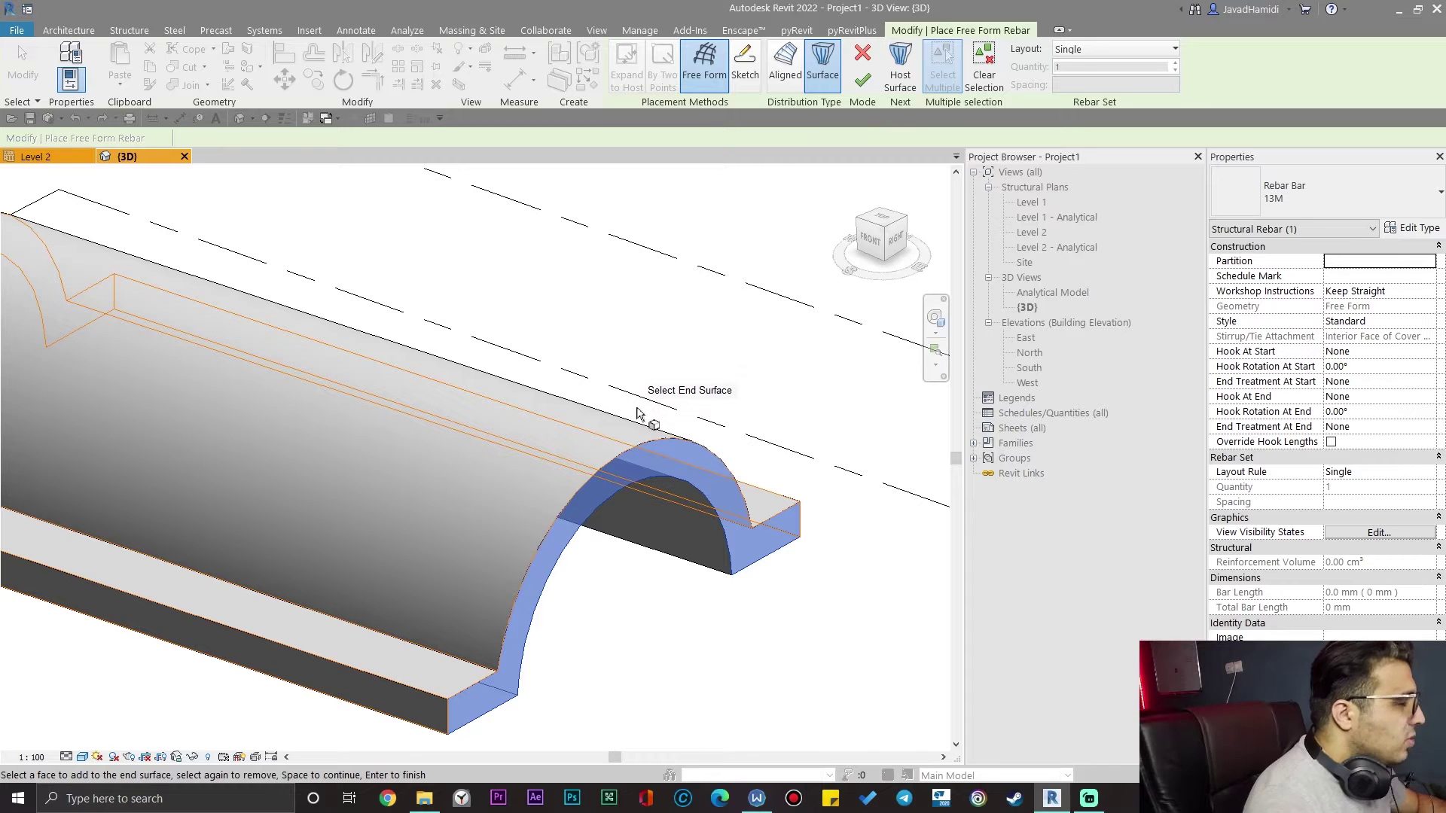
pyautogui.press('space')
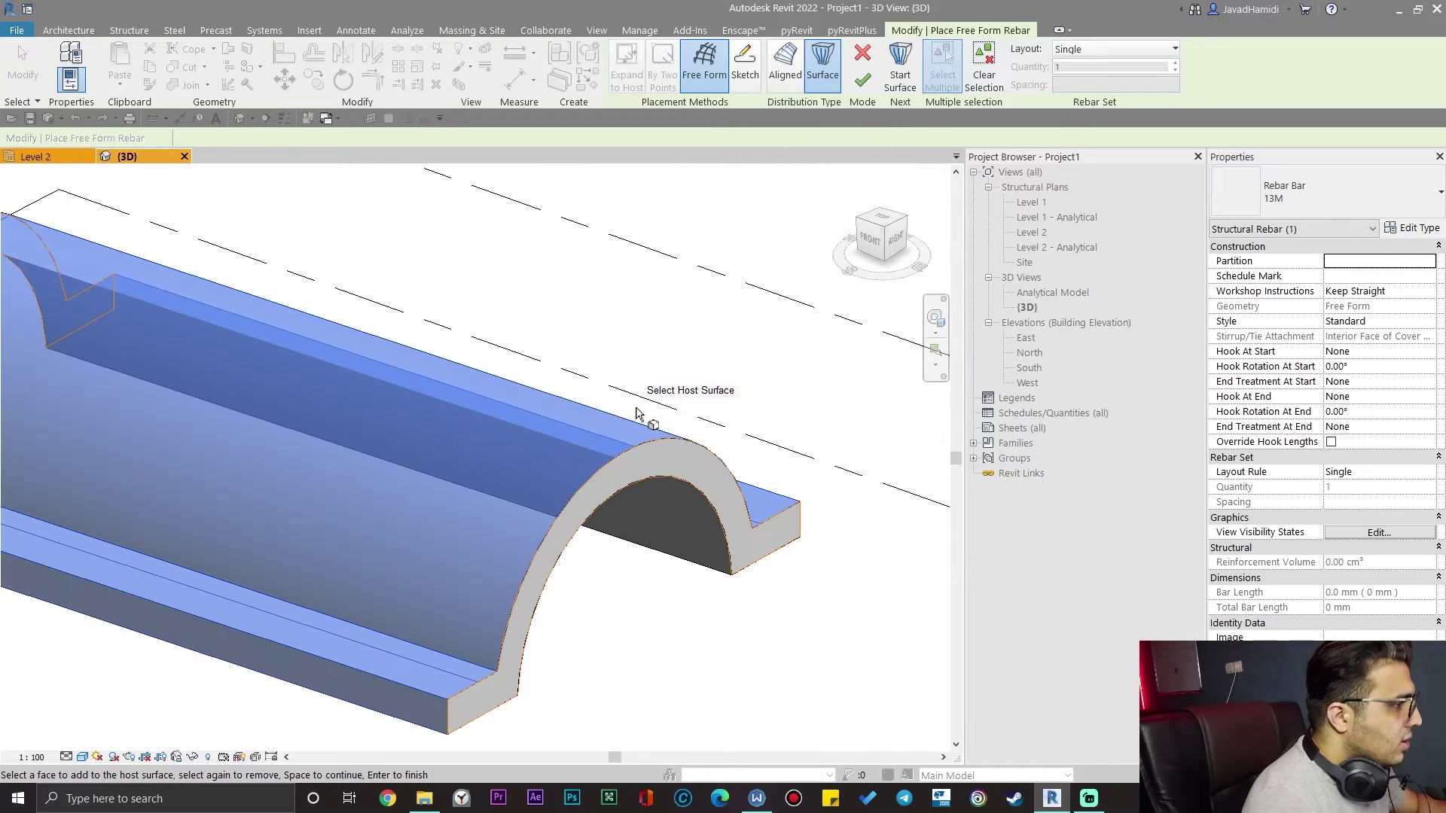
# - Finish the free form rebar from the chosen host, start and end surfaces and exit rebar placement
pyautogui.scroll(-3, 637, 415)
pyautogui.keyDown('shift'); pyautogui.moveTo(494, 590); pyautogui.dragTo(783, 572, button='middle'); pyautogui.keyUp('shift')
pyautogui.scroll(3, 595, 456)
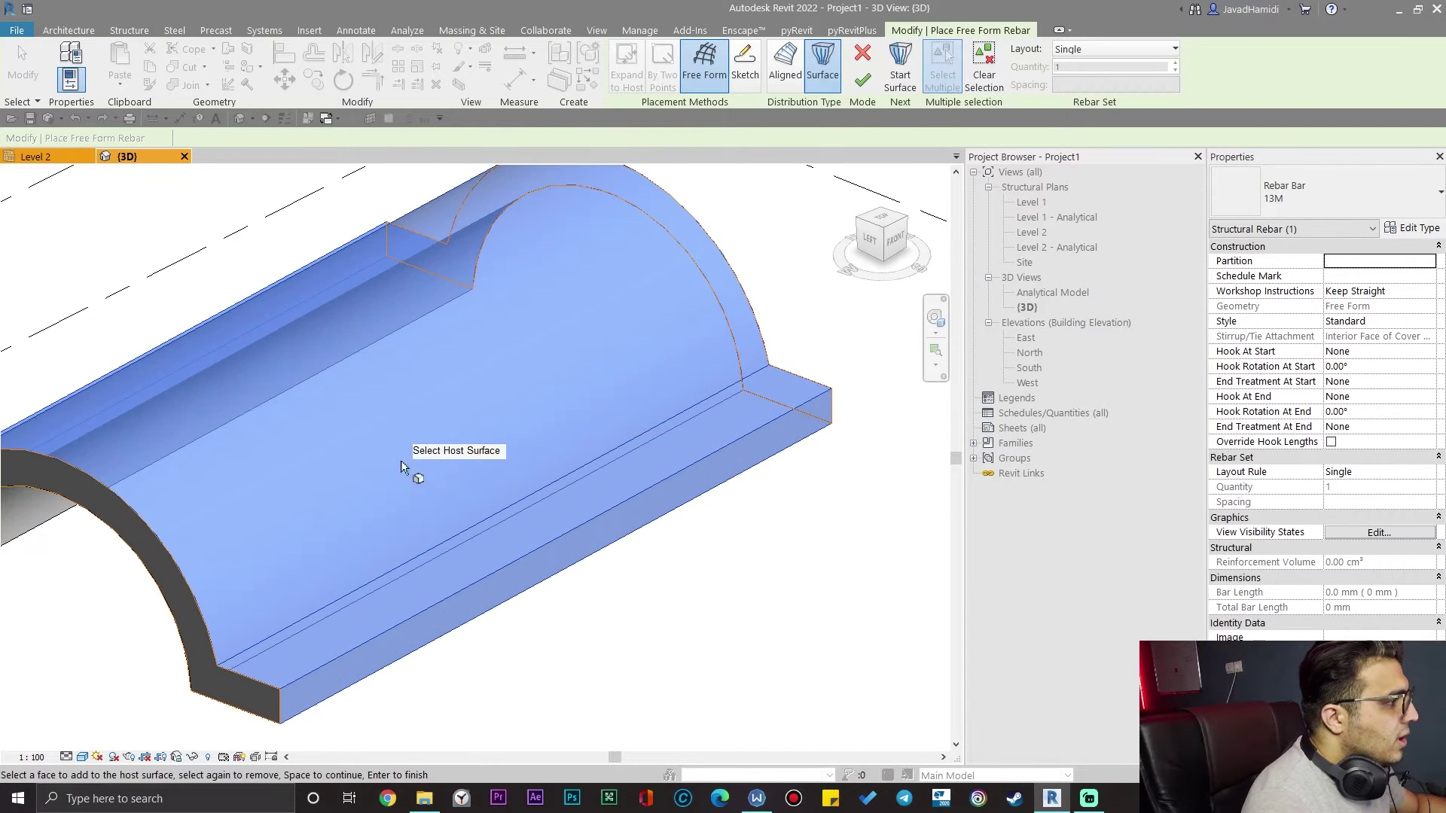
pyautogui.moveTo(454, 467); pyautogui.dragTo(609, 456, button='middle')
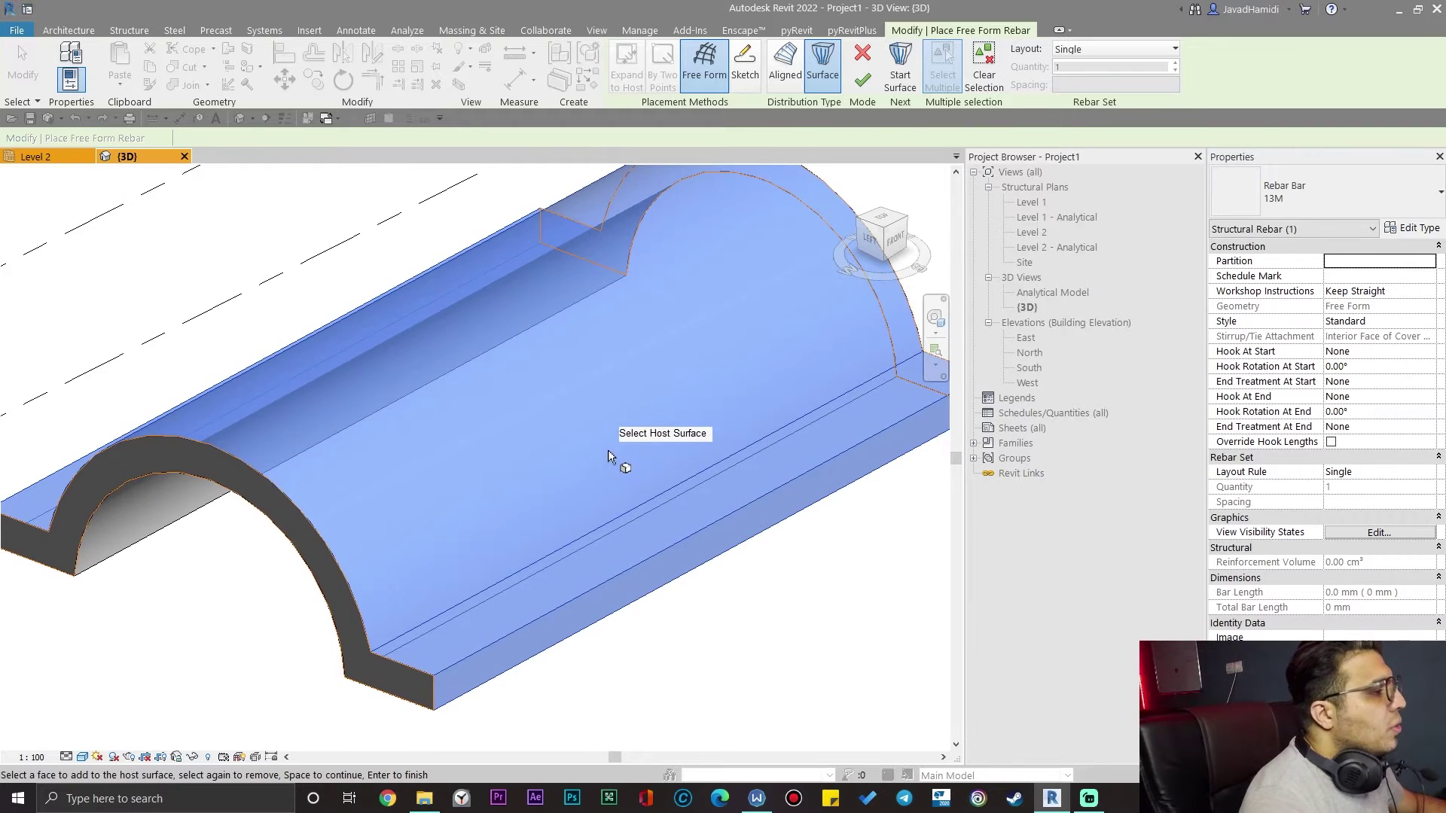
pyautogui.scroll(-3, 608, 453)
pyautogui.keyDown('shift'); pyautogui.moveTo(520, 588); pyautogui.dragTo(622, 592, button='middle'); pyautogui.keyUp('shift')
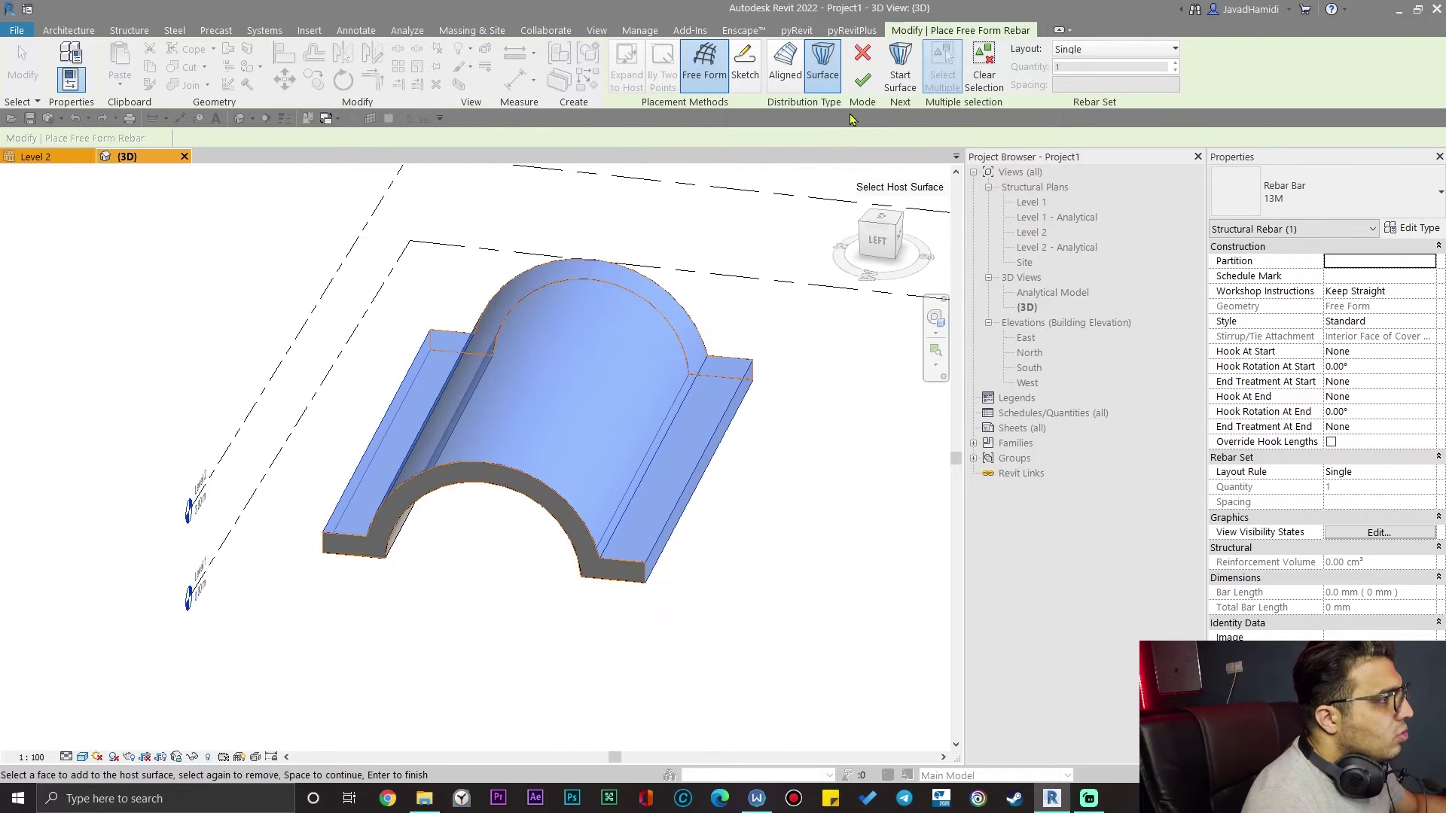
pyautogui.scroll(3, 679, 362)
pyautogui.click(862, 80)
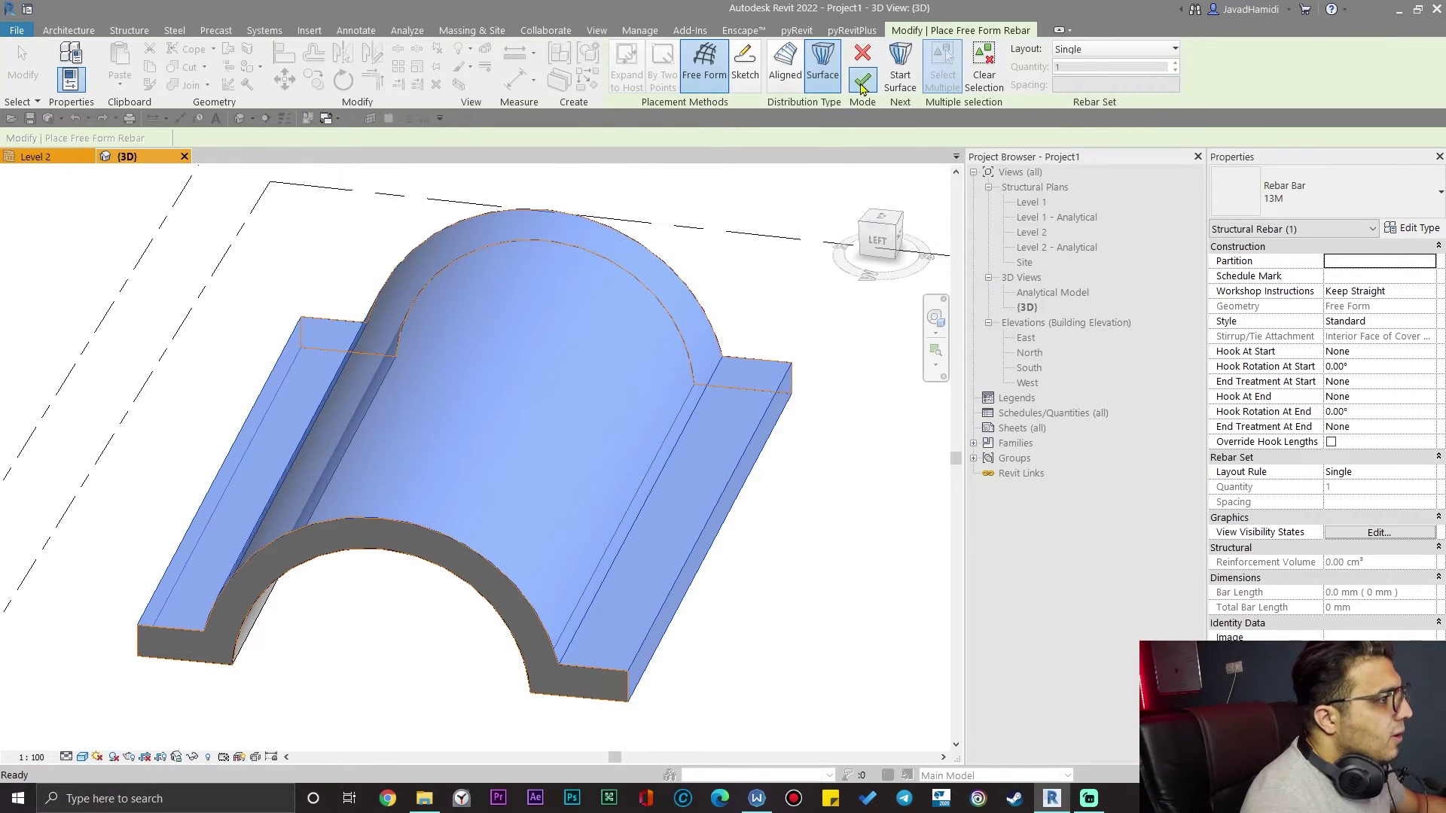
pyautogui.scroll(-2, 465, 691)
pyautogui.scroll(6, 451, 595)
pyautogui.press('Escape')
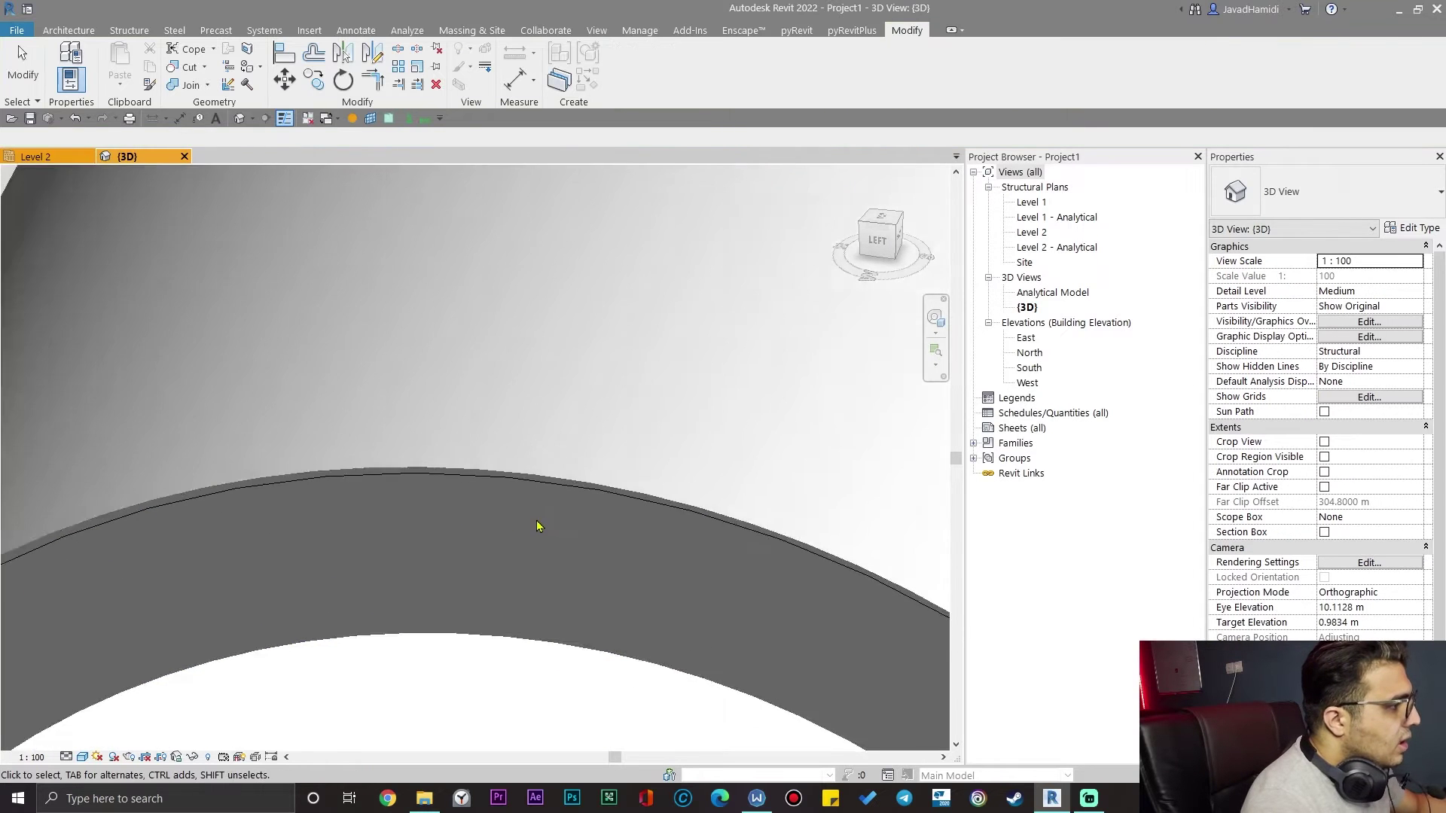
# - Set the 3D view's visual style to Wireframe to expose the rebar inside the tunnel
pyautogui.click(516, 436)
pyautogui.scroll(-5, 520, 452)
pyautogui.keyDown('shift'); pyautogui.moveTo(429, 639); pyautogui.dragTo(527, 558, button='middle'); pyautogui.keyUp('shift')
pyautogui.moveTo(528, 557); pyautogui.dragTo(711, 369, button='middle')
pyautogui.click(83, 760)
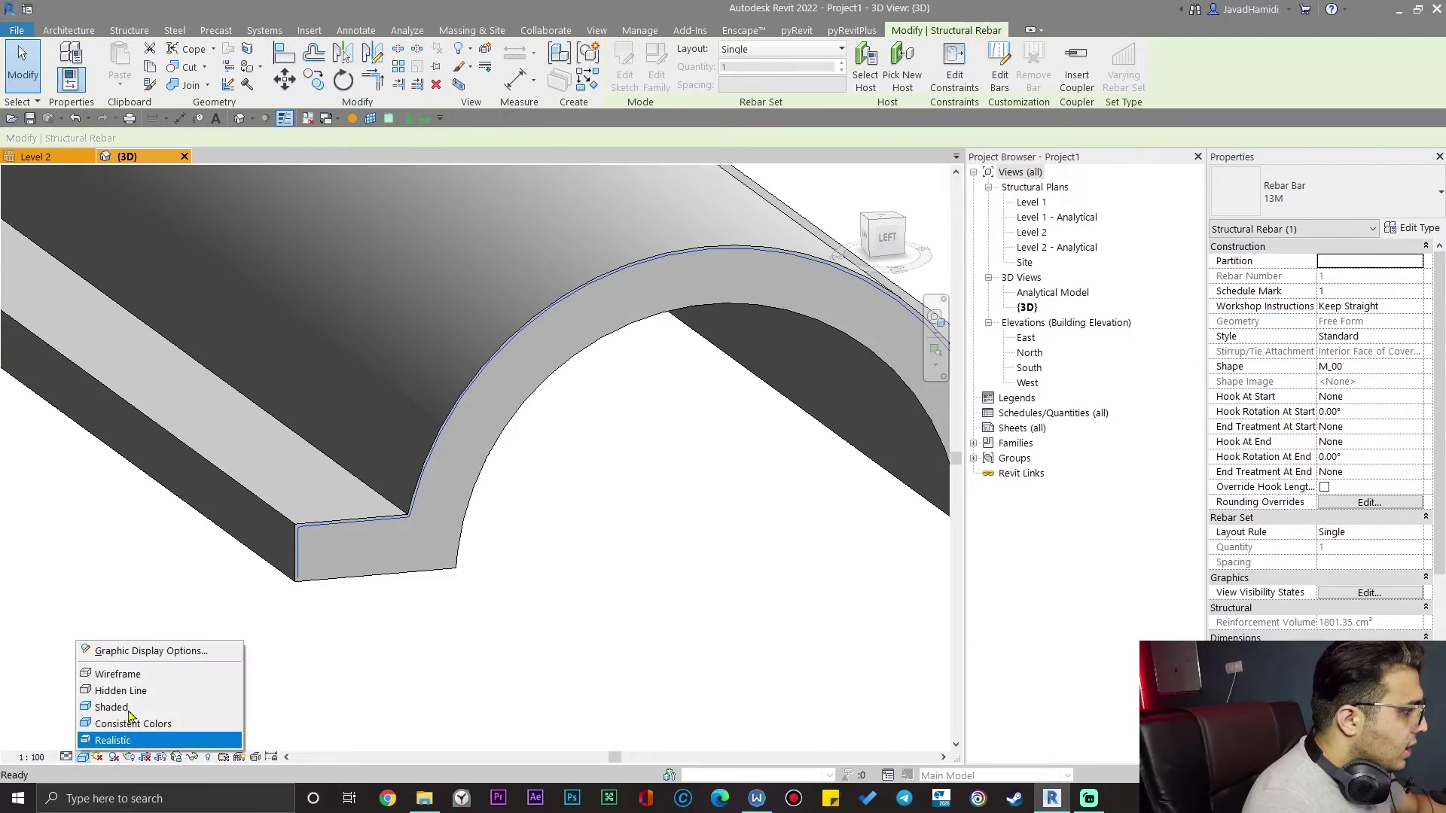
pyautogui.click(150, 674)
pyautogui.scroll(-3, 555, 646)
pyautogui.keyDown('shift'); pyautogui.moveTo(555, 645); pyautogui.dragTo(415, 697, button='middle'); pyautogui.keyUp('shift')
pyautogui.press('Escape')
pyautogui.scroll(8, 607, 703)
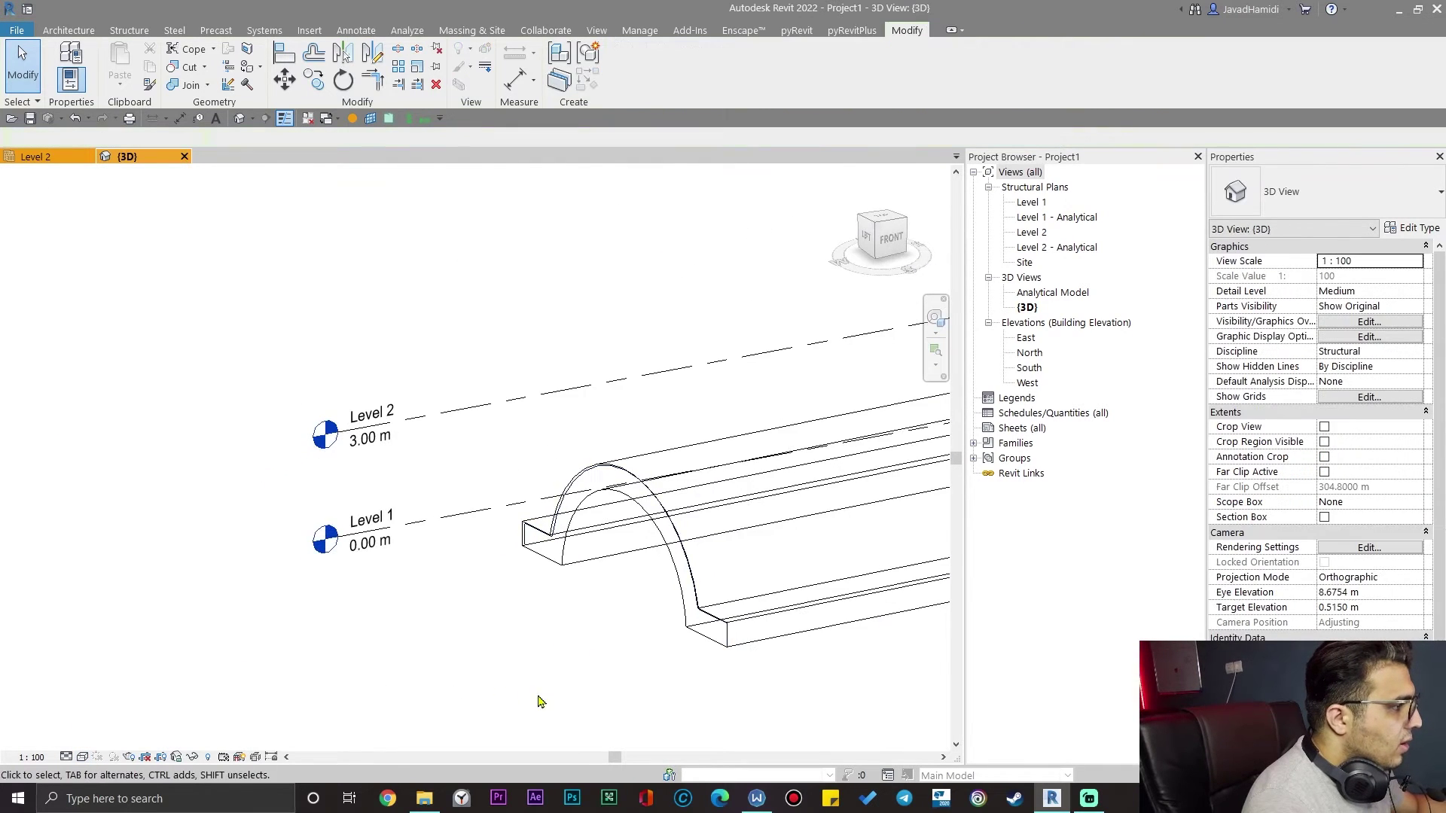
# - Set the outer tunnel rebar's layout to Maximum Spacing with a spacing of 30 cm
pyautogui.click(720, 382)
pyautogui.scroll(-4, 727, 399)
pyautogui.keyDown('shift'); pyautogui.moveTo(730, 403); pyautogui.dragTo(559, 572, button='middle'); pyautogui.keyUp('shift')
pyautogui.scroll(-5, 436, 607)
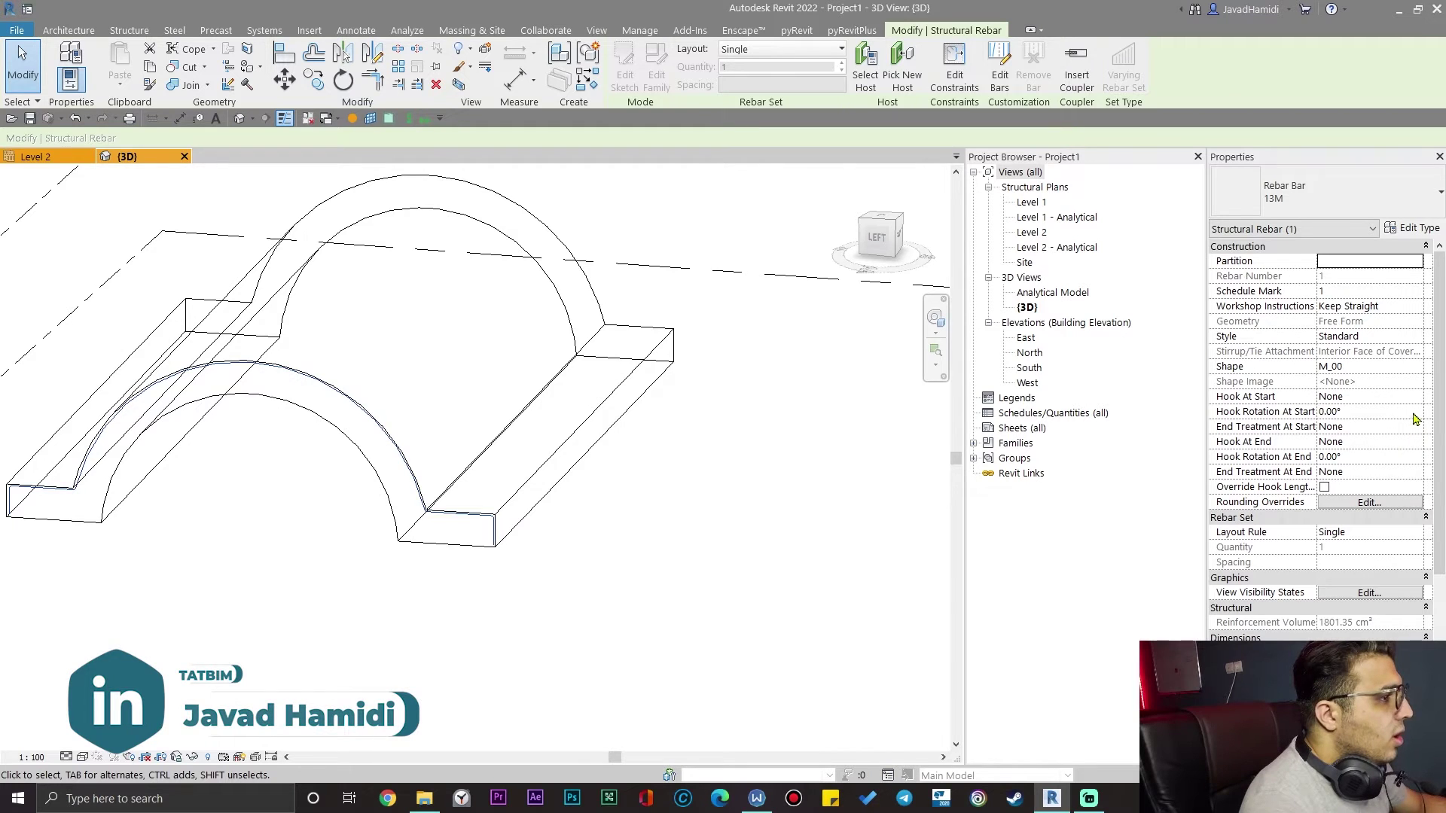
pyautogui.scroll(2, 454, 635)
pyautogui.keyDown('shift'); pyautogui.moveTo(436, 529); pyautogui.dragTo(797, 625, button='middle'); pyautogui.keyUp('shift')
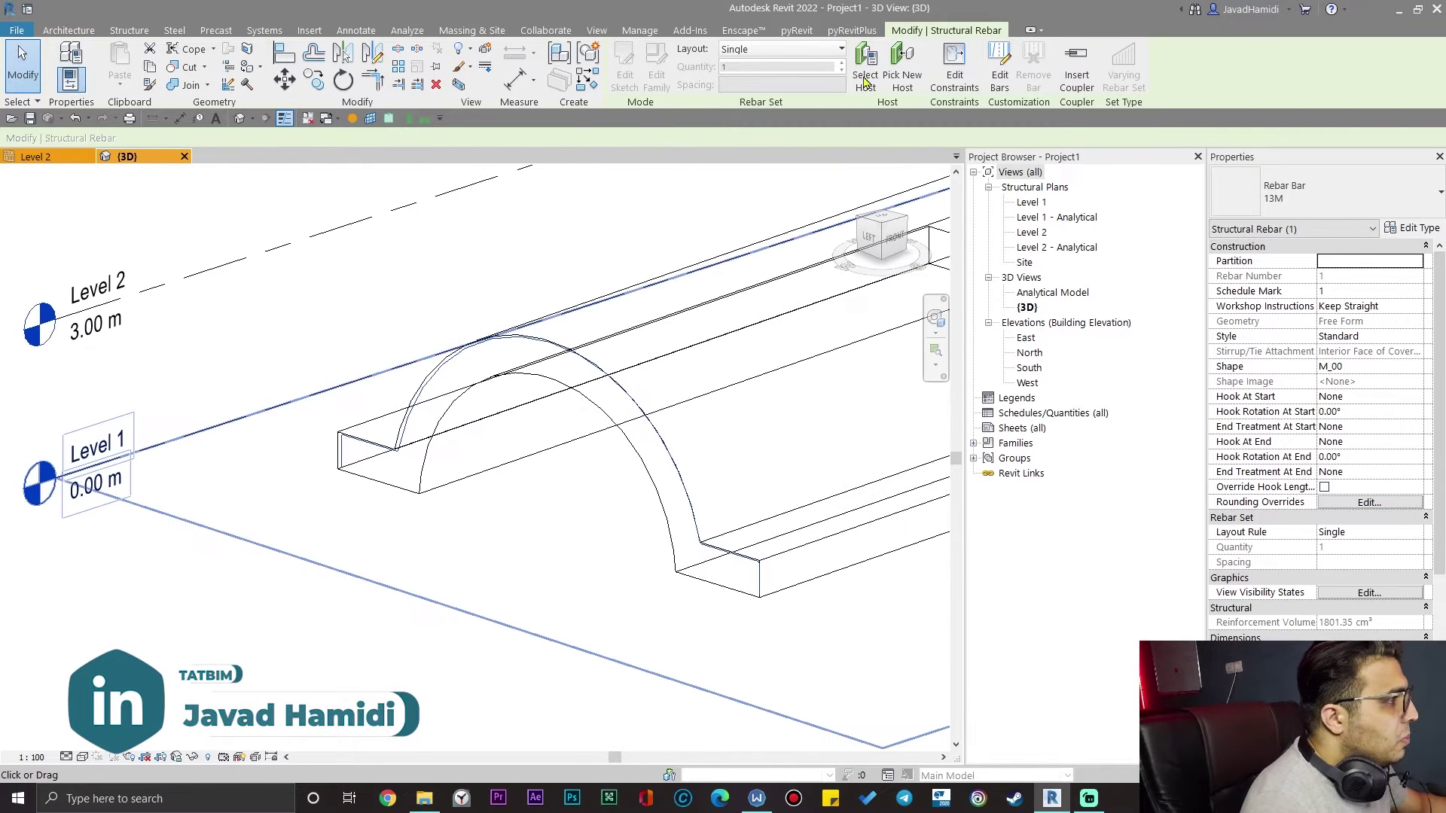
pyautogui.click(787, 49)
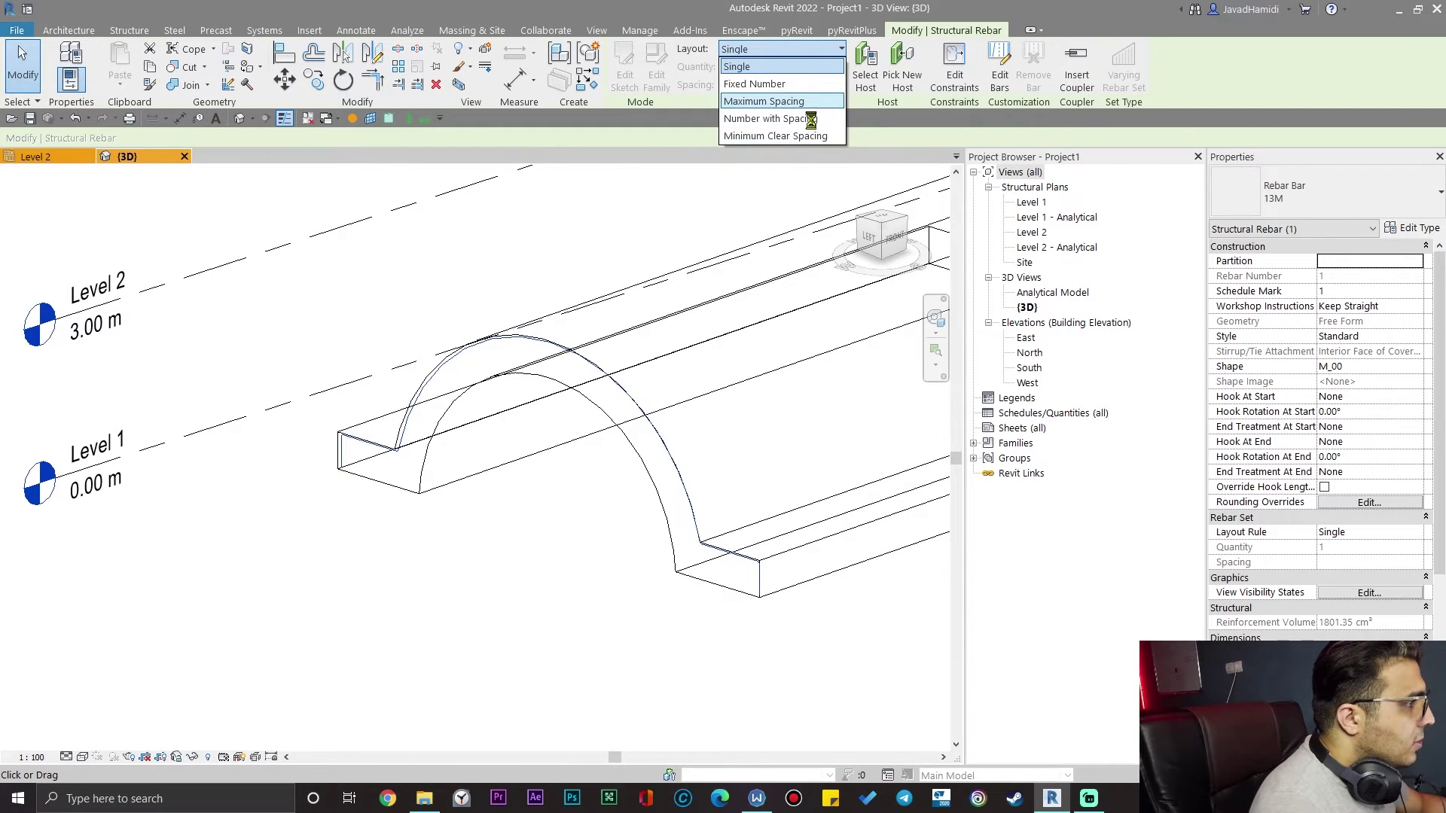
pyautogui.click(769, 103)
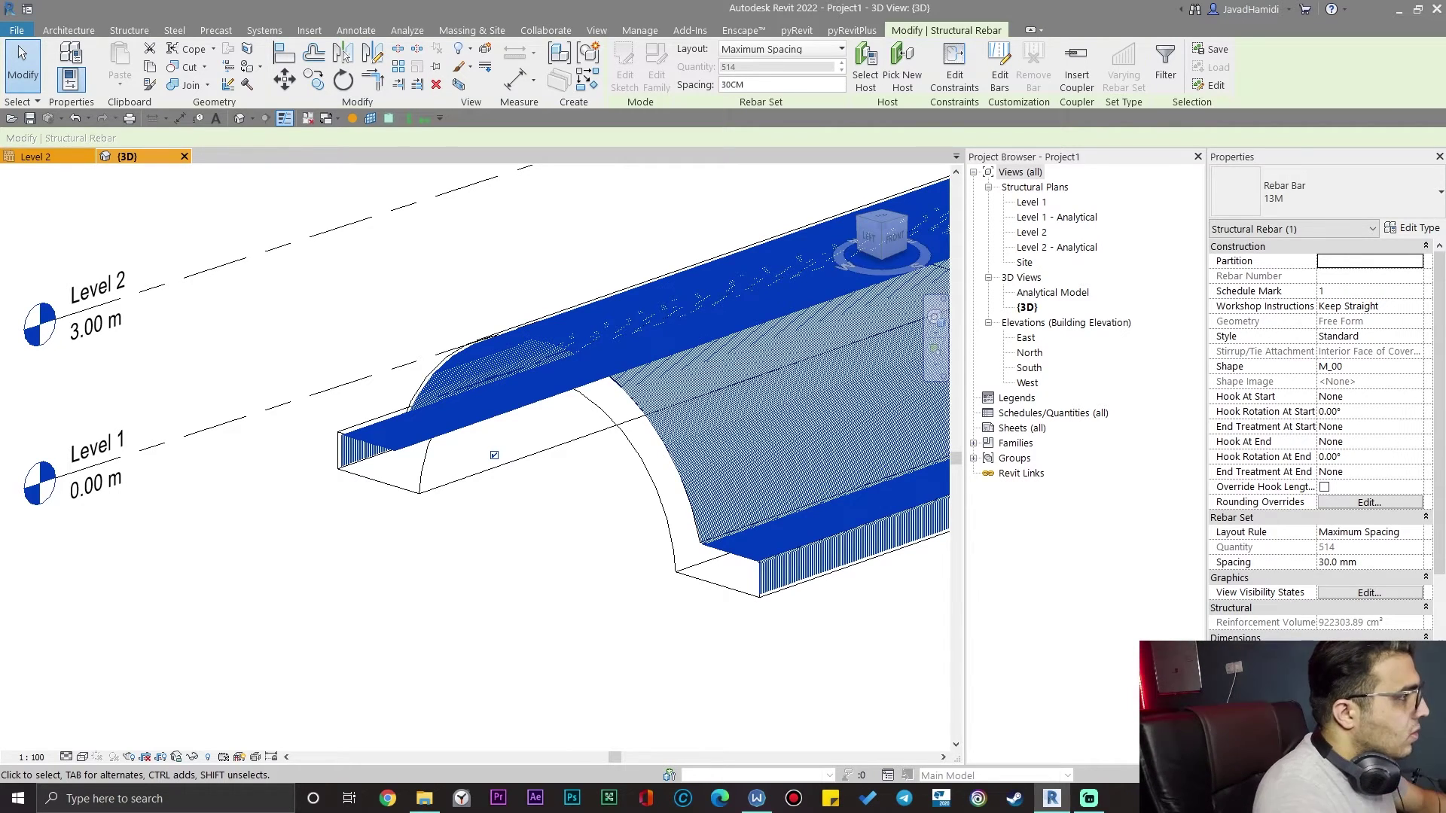
pyautogui.press('Return')
pyautogui.scroll(1, 833, 658)
pyautogui.scroll(-2, 833, 658)
pyautogui.moveTo(704, 670); pyautogui.dragTo(267, 655, button='middle')
pyautogui.scroll(-1, 267, 655)
pyautogui.keyDown('shift'); pyautogui.moveTo(423, 637); pyautogui.dragTo(535, 607, button='middle'); pyautogui.keyUp('shift')
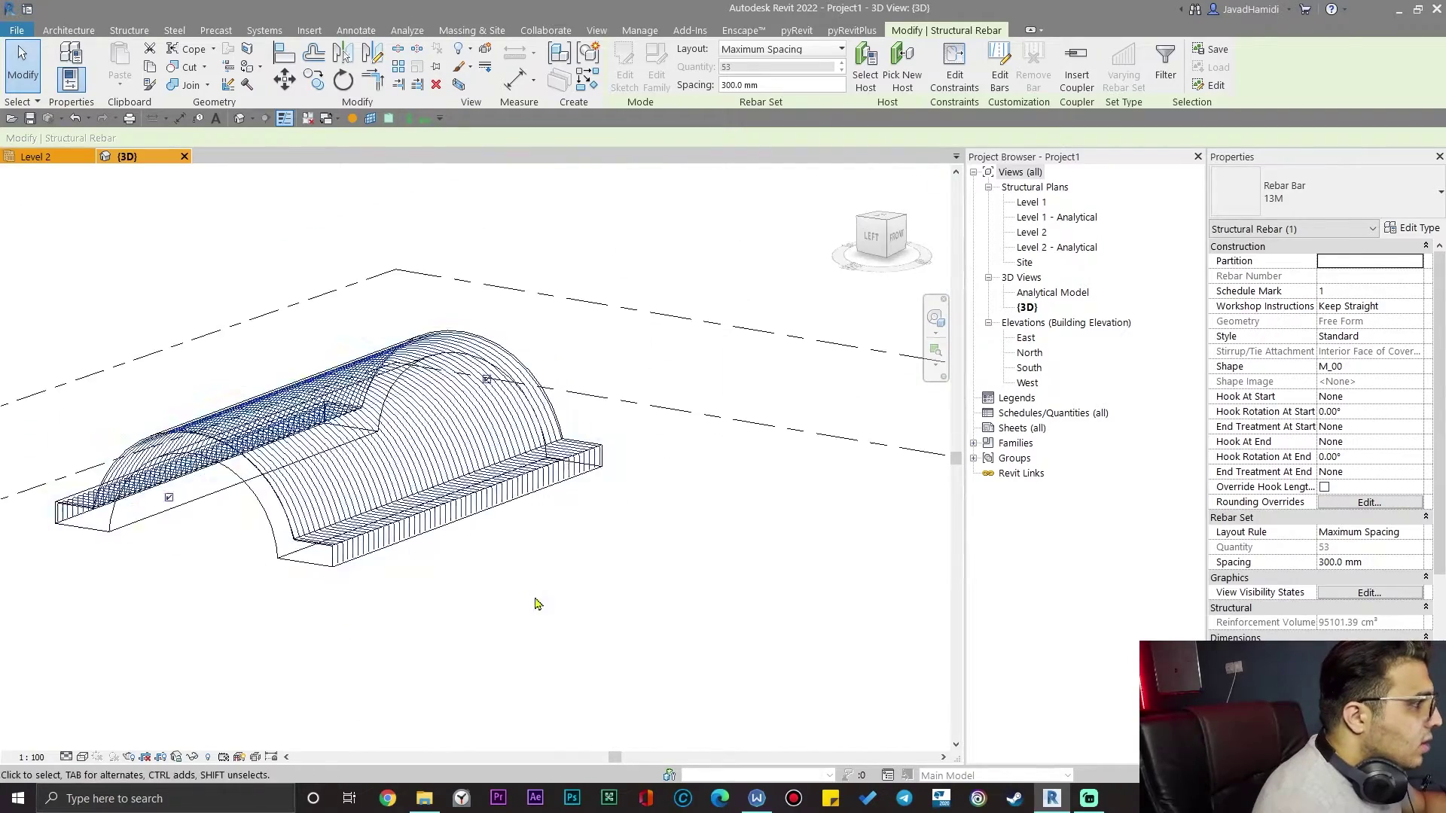
pyautogui.click(536, 607)
# - Edit the rebar set's view visibility states to display it as solid in the (3D) view
pyautogui.scroll(5, 259, 530)
pyautogui.scroll(-5, 468, 507)
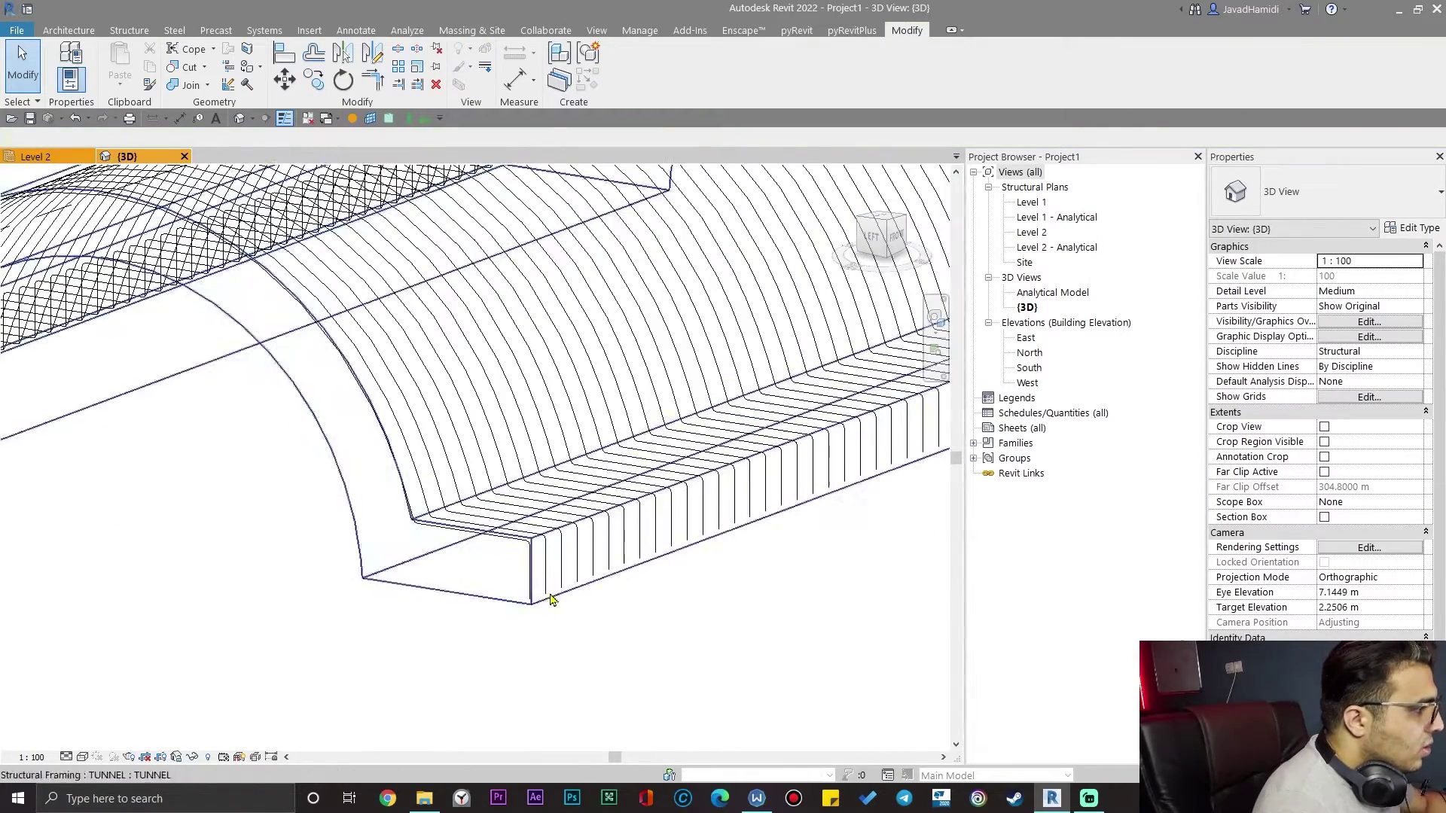
pyautogui.scroll(6, 502, 557)
pyautogui.click(509, 507)
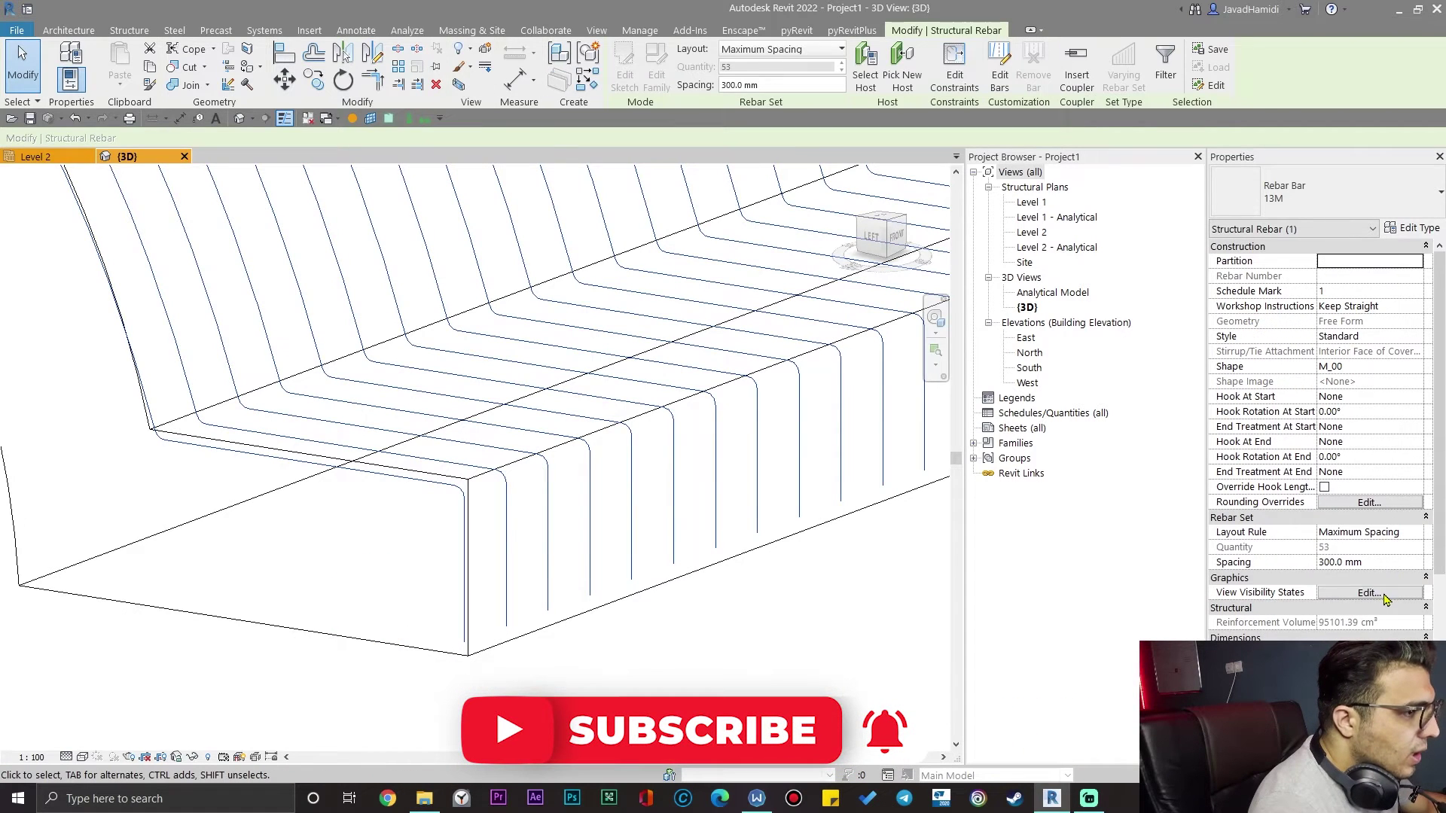
pyautogui.click(1369, 593)
pyautogui.click(868, 347)
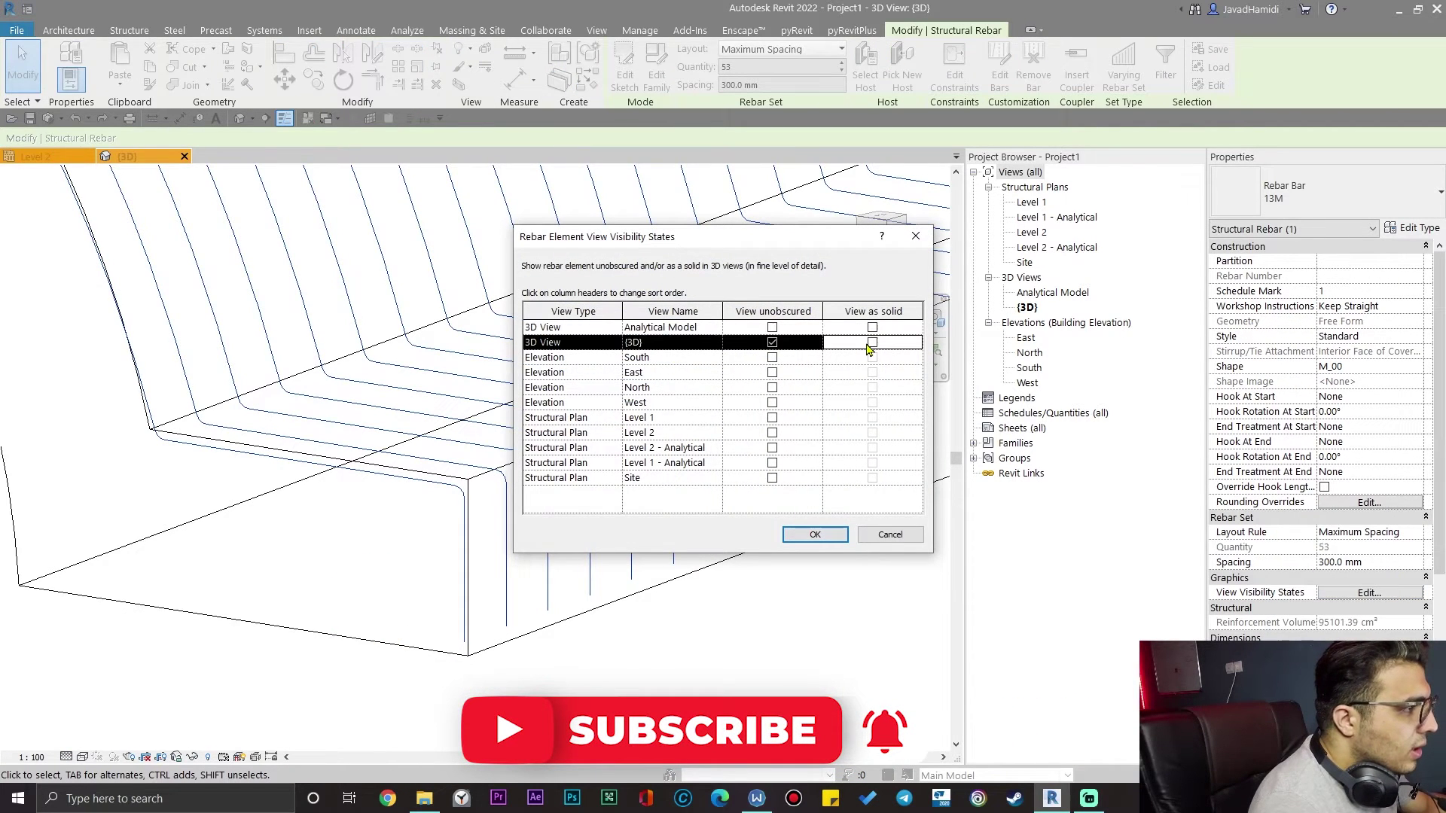
pyautogui.click(814, 534)
pyautogui.scroll(-5, 704, 678)
# - Set the 3D view's detail level to Fine and switch it to a shaded visual style
pyautogui.click(231, 683)
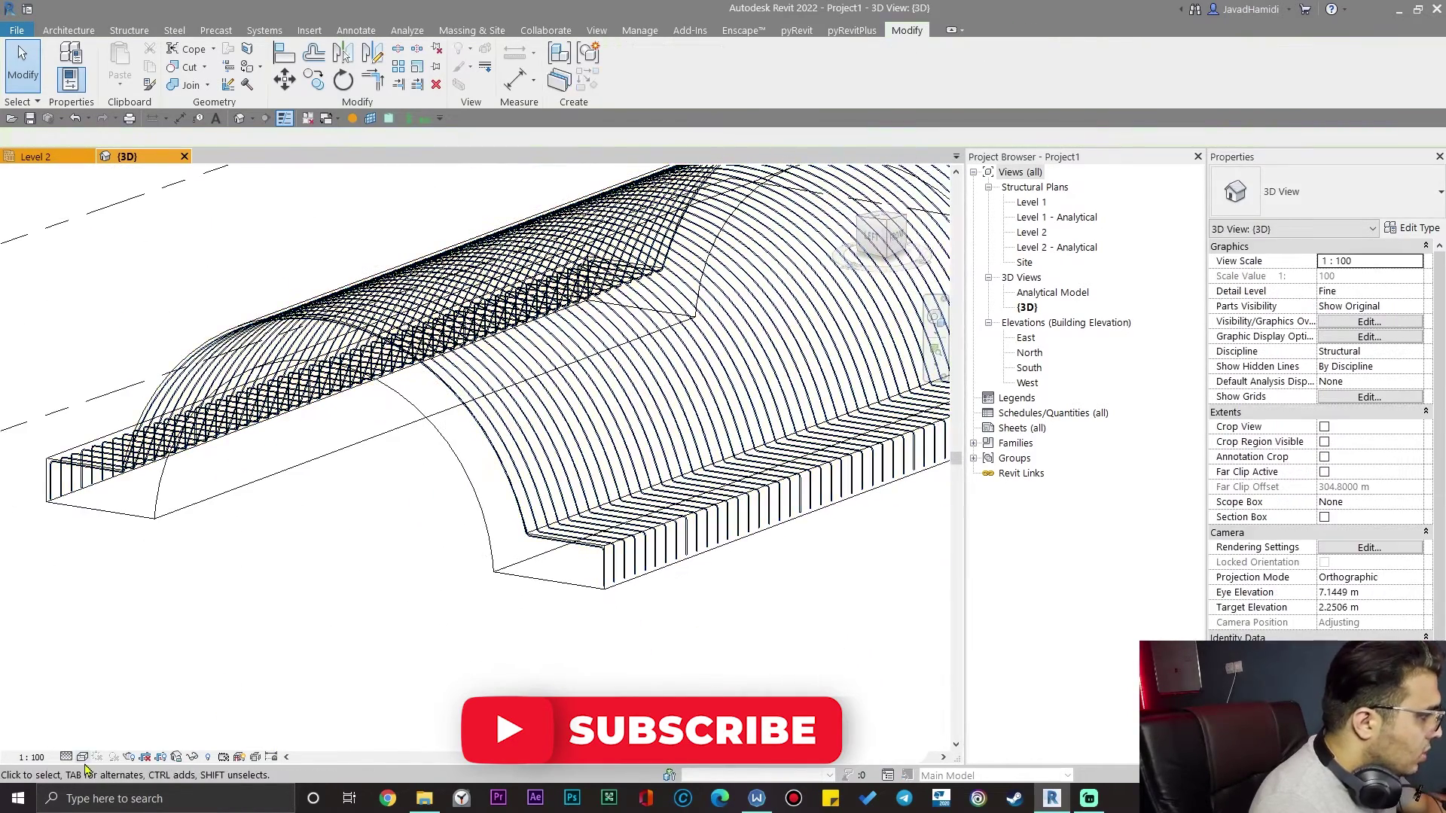
pyautogui.click(82, 757)
pyautogui.moveTo(658, 586)
pyautogui.keyDown('shift'); pyautogui.mouseDown(button='middle')
pyautogui.moveTo(475, 675)
pyautogui.moveTo(639, 681)
pyautogui.moveTo(603, 719)
pyautogui.mouseUp(button='middle'); pyautogui.keyUp('shift')
pyautogui.scroll(4, 448, 698)
pyautogui.scroll(3, 248, 597)
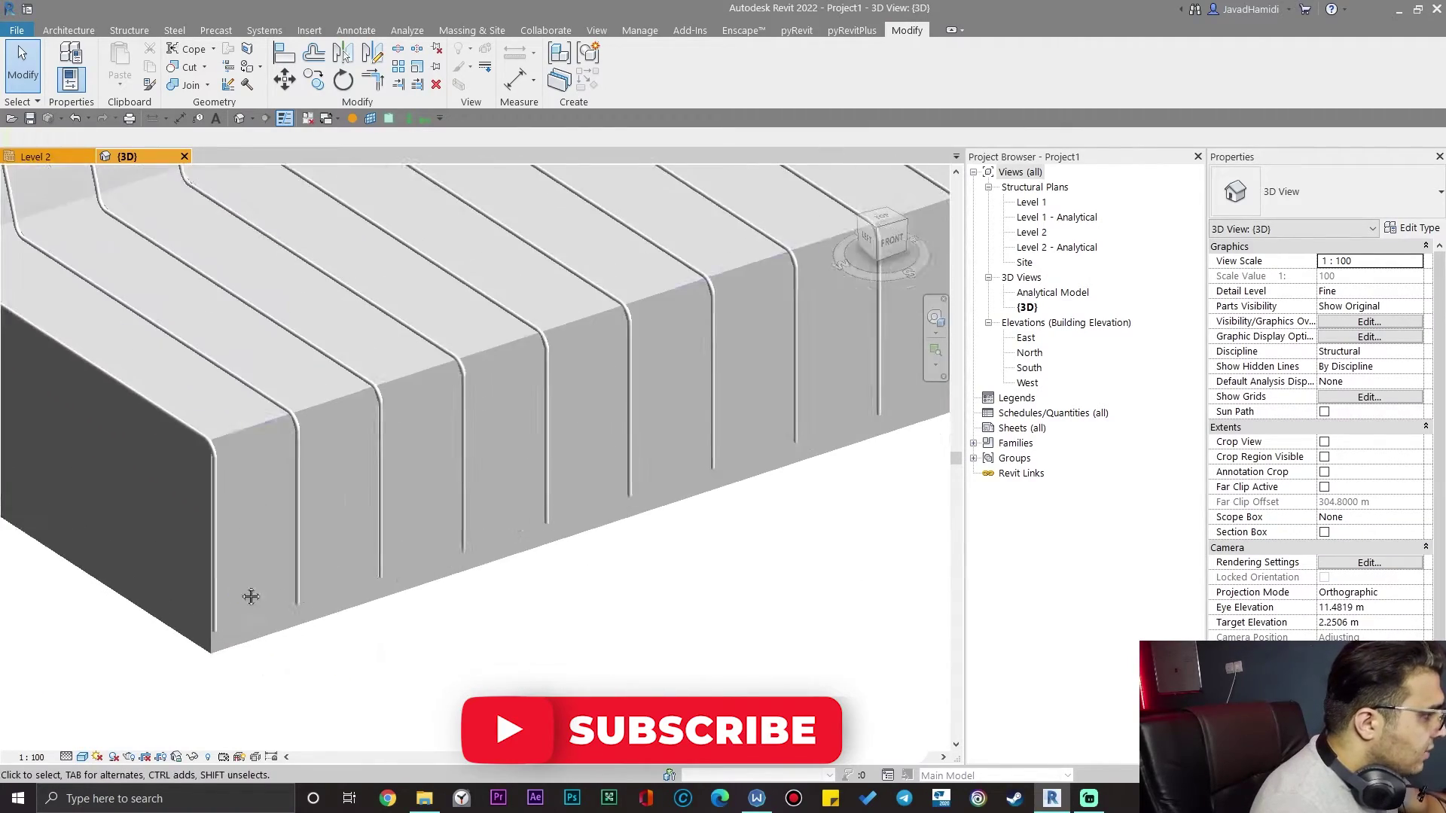
pyautogui.scroll(2, 490, 391)
# - Override the rebar set's graphics by element in the 3D view and choose a foreground surface pattern
pyautogui.click(509, 384)
pyautogui.keyDown('shift'); pyautogui.moveTo(576, 563); pyautogui.dragTo(137, 478, button='middle'); pyautogui.keyUp('shift')
pyautogui.scroll(5, 134, 456)
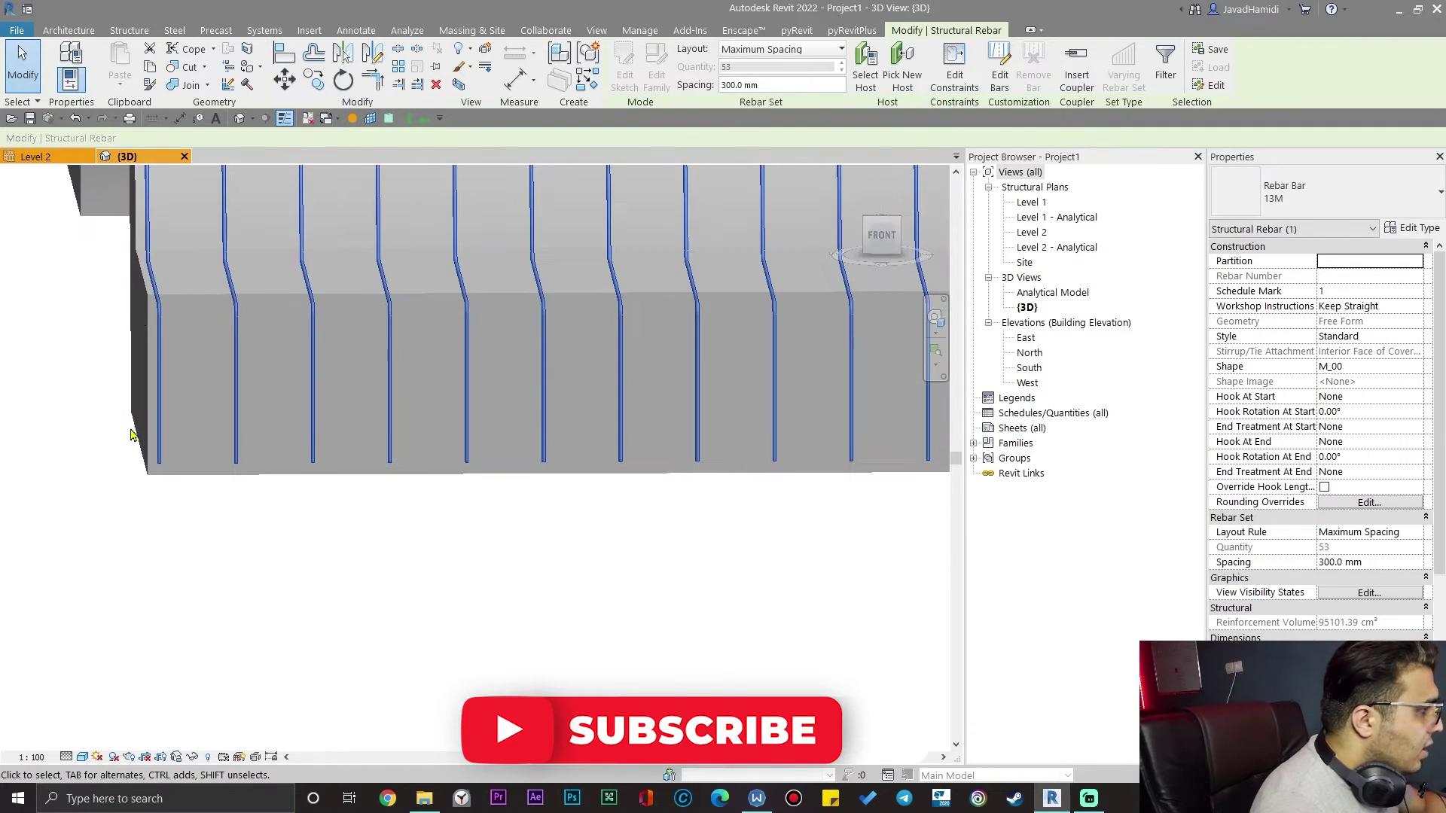
pyautogui.scroll(5, 147, 336)
pyautogui.scroll(-8, 274, 363)
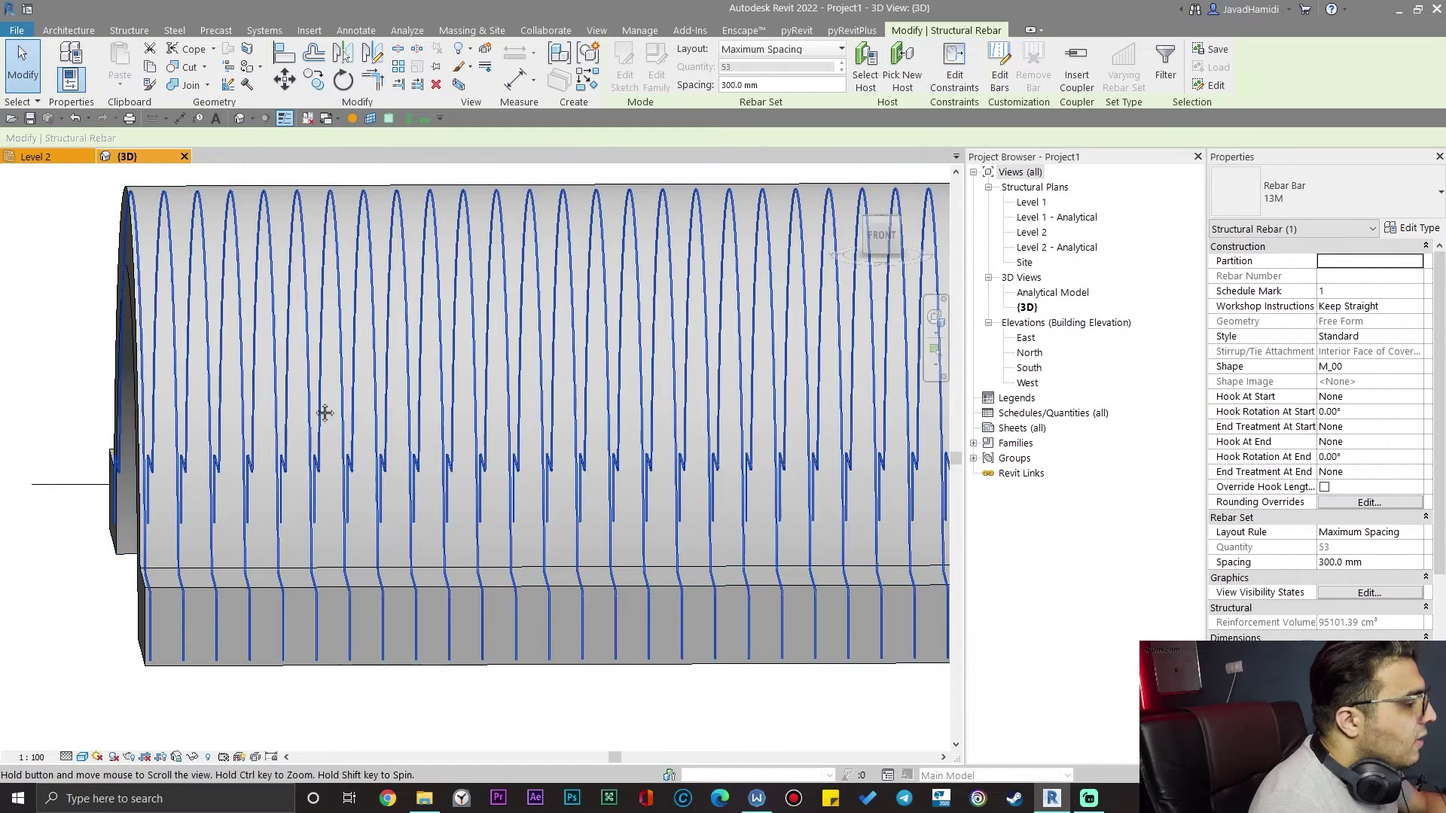
pyautogui.scroll(3, 339, 406)
pyautogui.rightClick(475, 704)
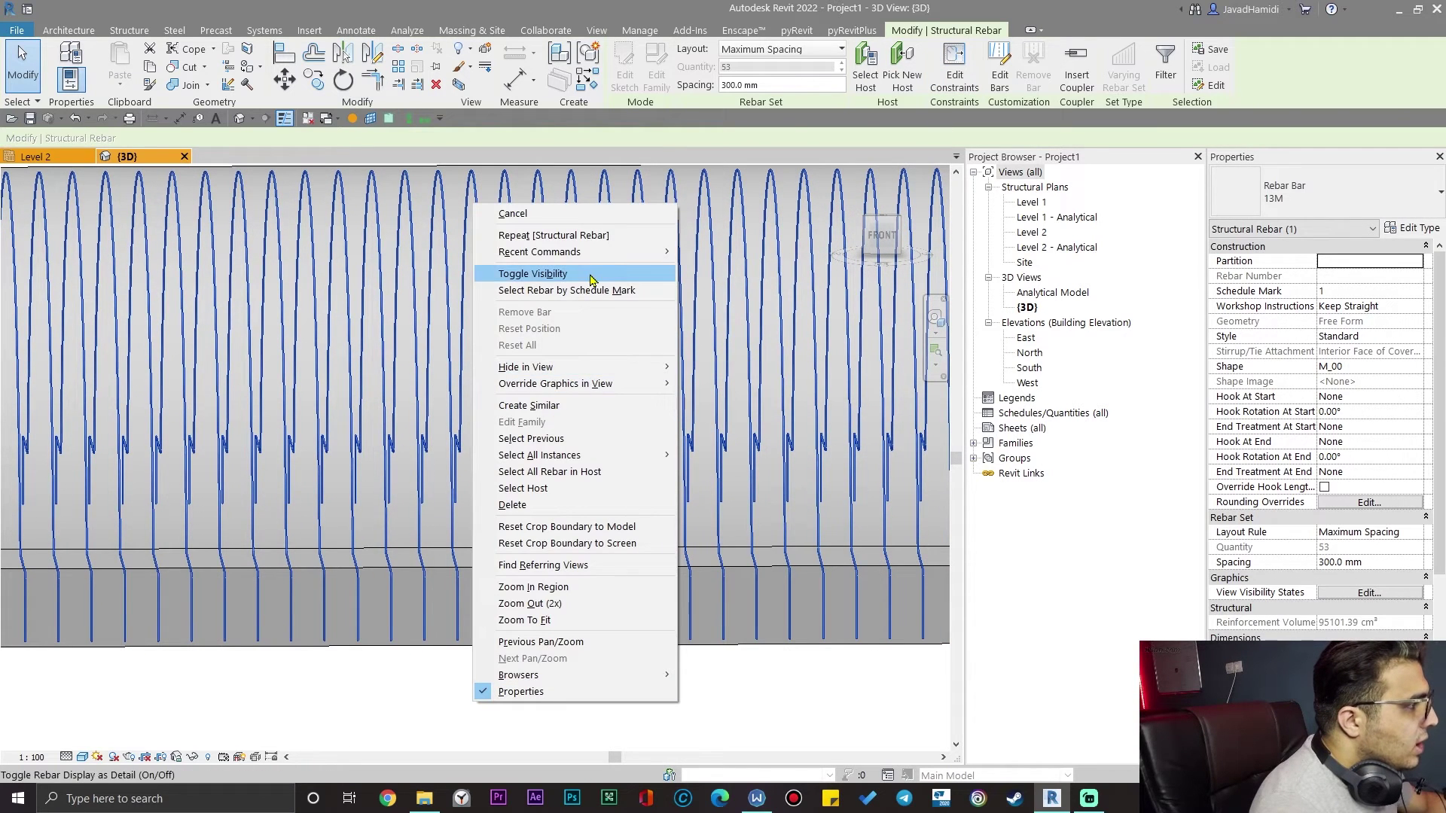
pyautogui.moveTo(638, 381)
pyautogui.click(719, 384)
pyautogui.click(716, 266)
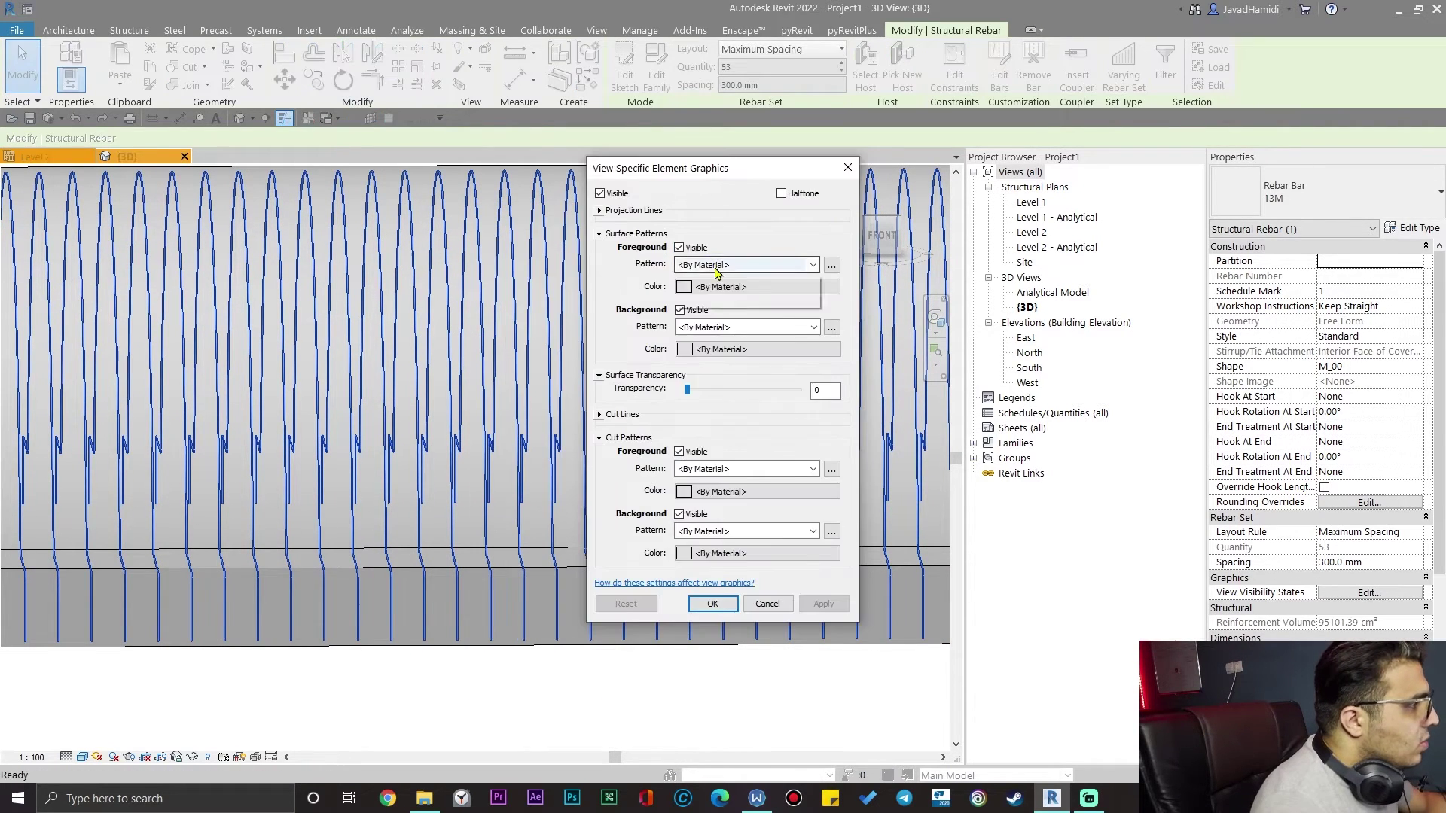
pyautogui.click(718, 291)
# - Give the overridden foreground surface pattern a light cyan colour and apply the override to the rebar
pyautogui.click(731, 287)
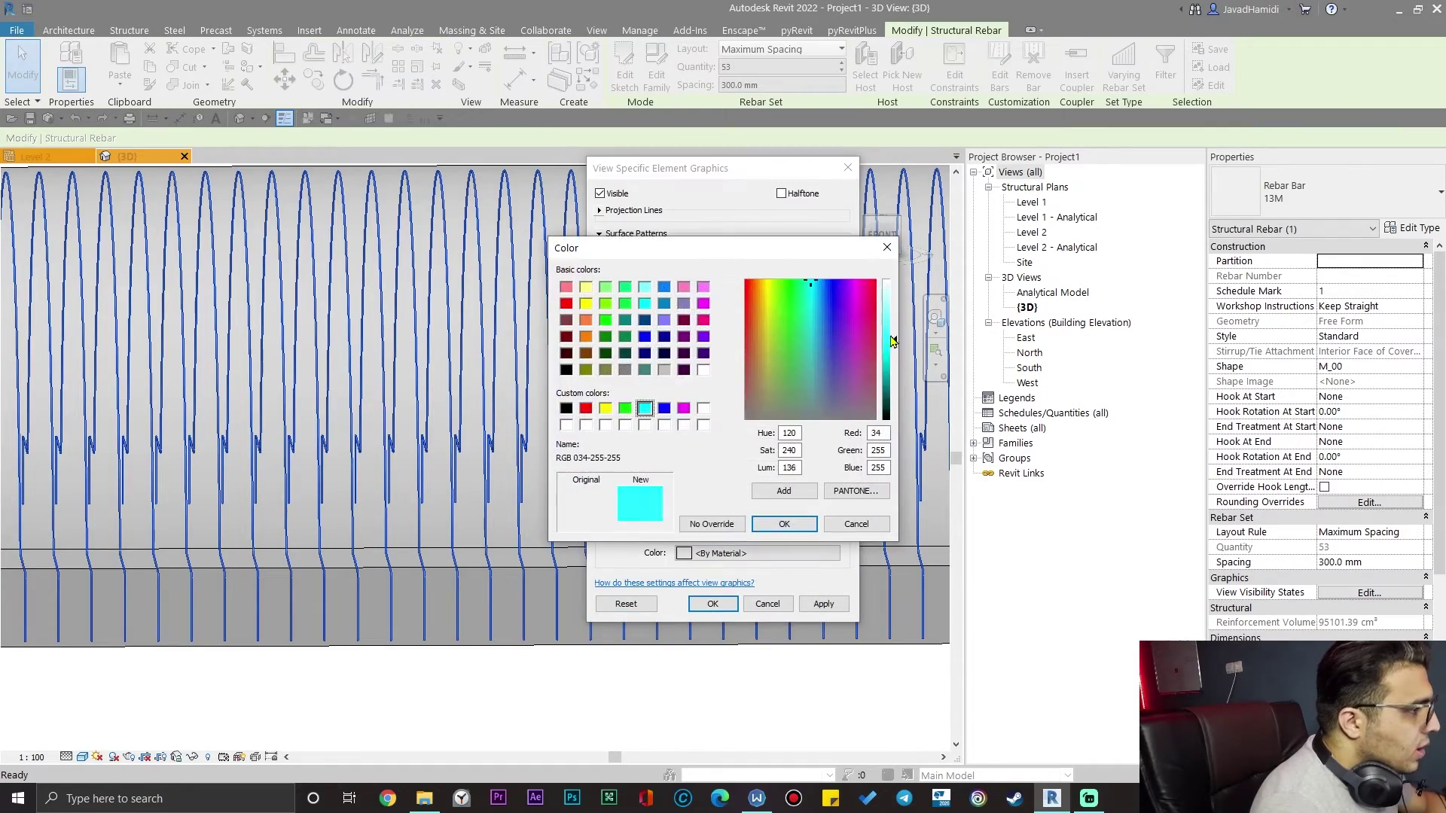
pyautogui.moveTo(891, 338); pyautogui.dragTo(891, 324)
pyautogui.click(783, 524)
pyautogui.click(728, 606)
pyautogui.click(675, 693)
# - Change the outer rebar set's bar type to 32M
pyautogui.scroll(-2, 676, 692)
pyautogui.moveTo(682, 682); pyautogui.dragTo(542, 661, button='middle')
pyautogui.scroll(3, 211, 584)
pyautogui.scroll(3, 256, 600)
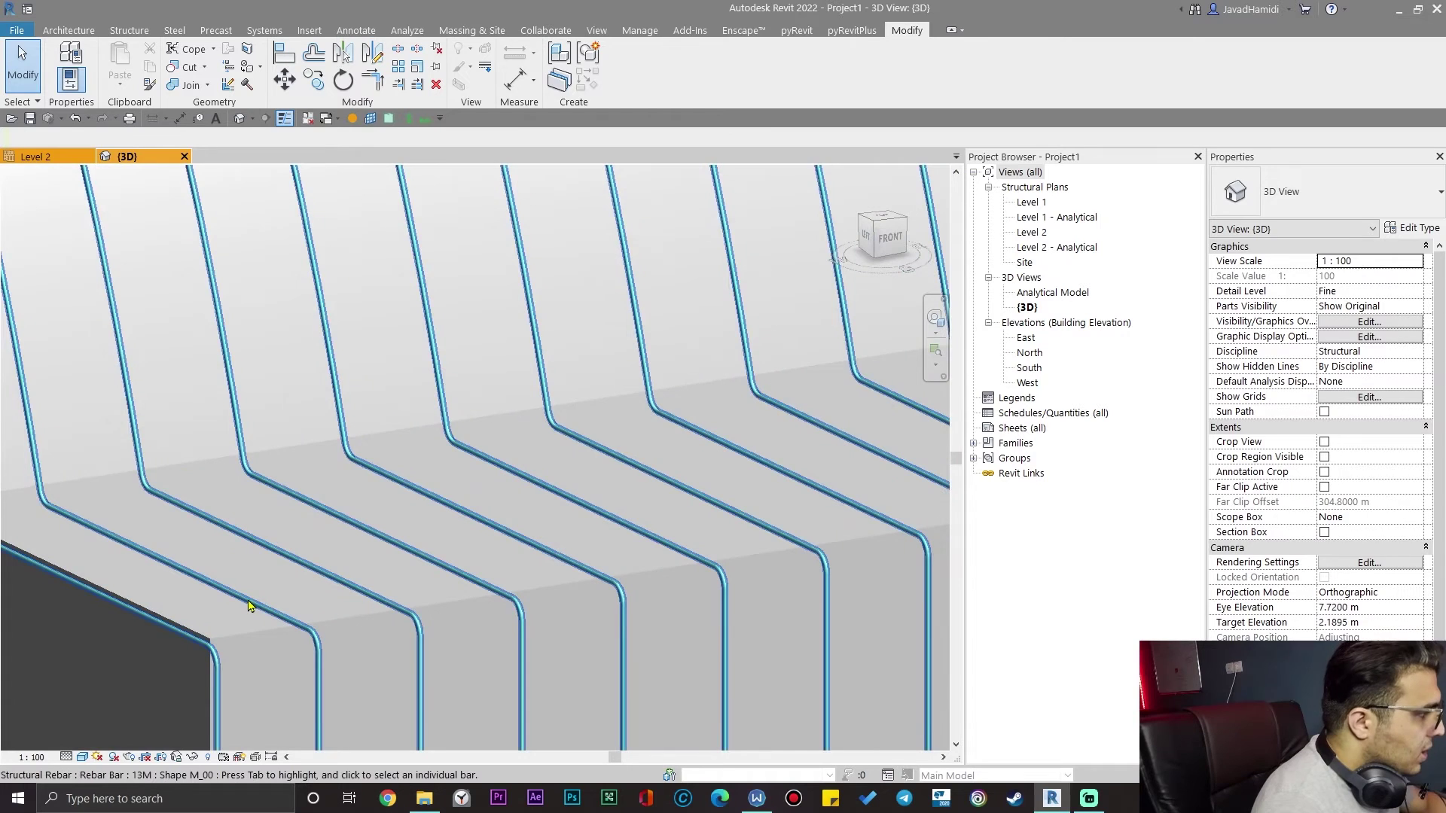
pyautogui.click(249, 600)
pyautogui.click(1315, 210)
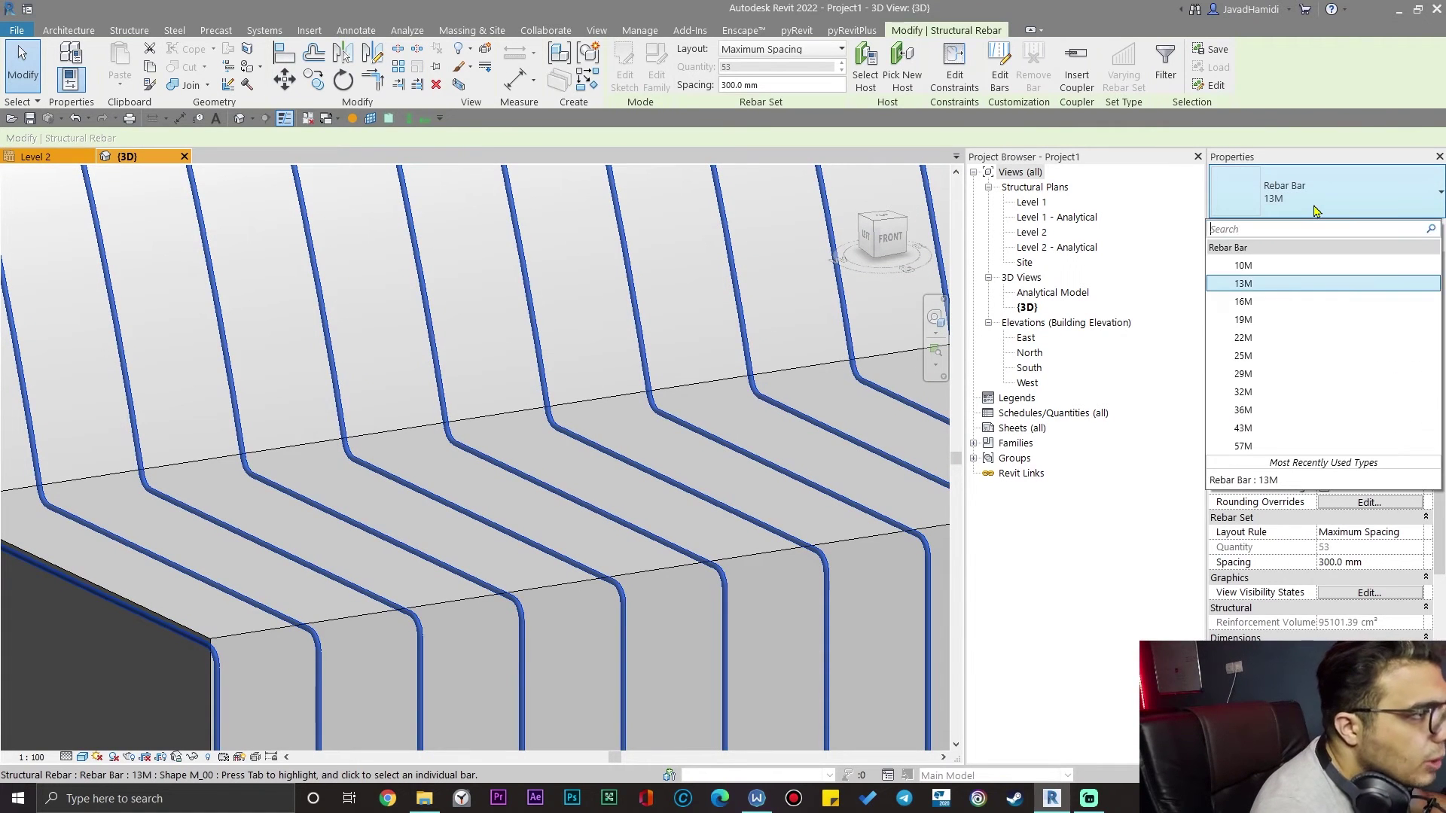
pyautogui.click(1284, 406)
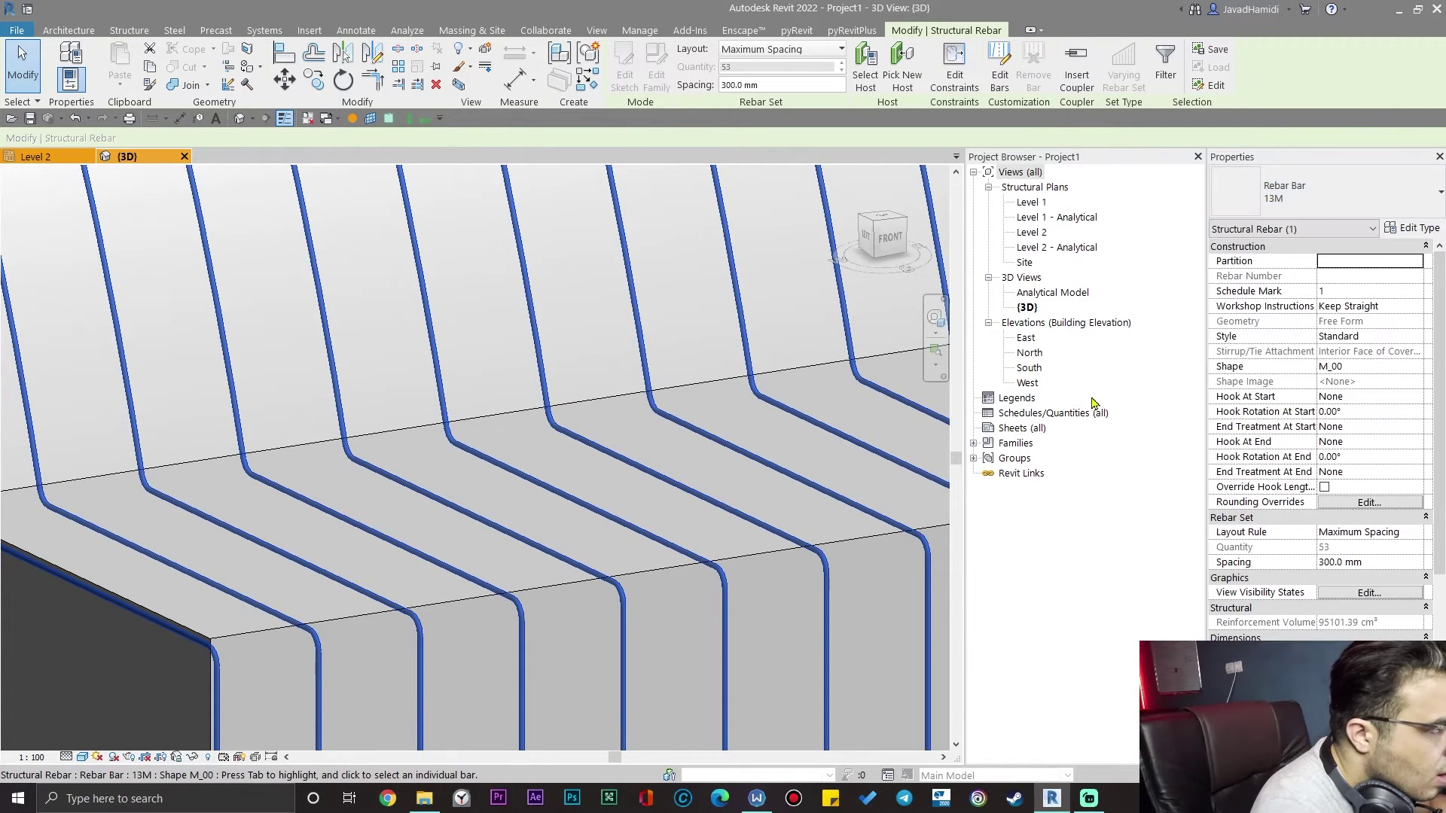
pyautogui.scroll(-5, 574, 396)
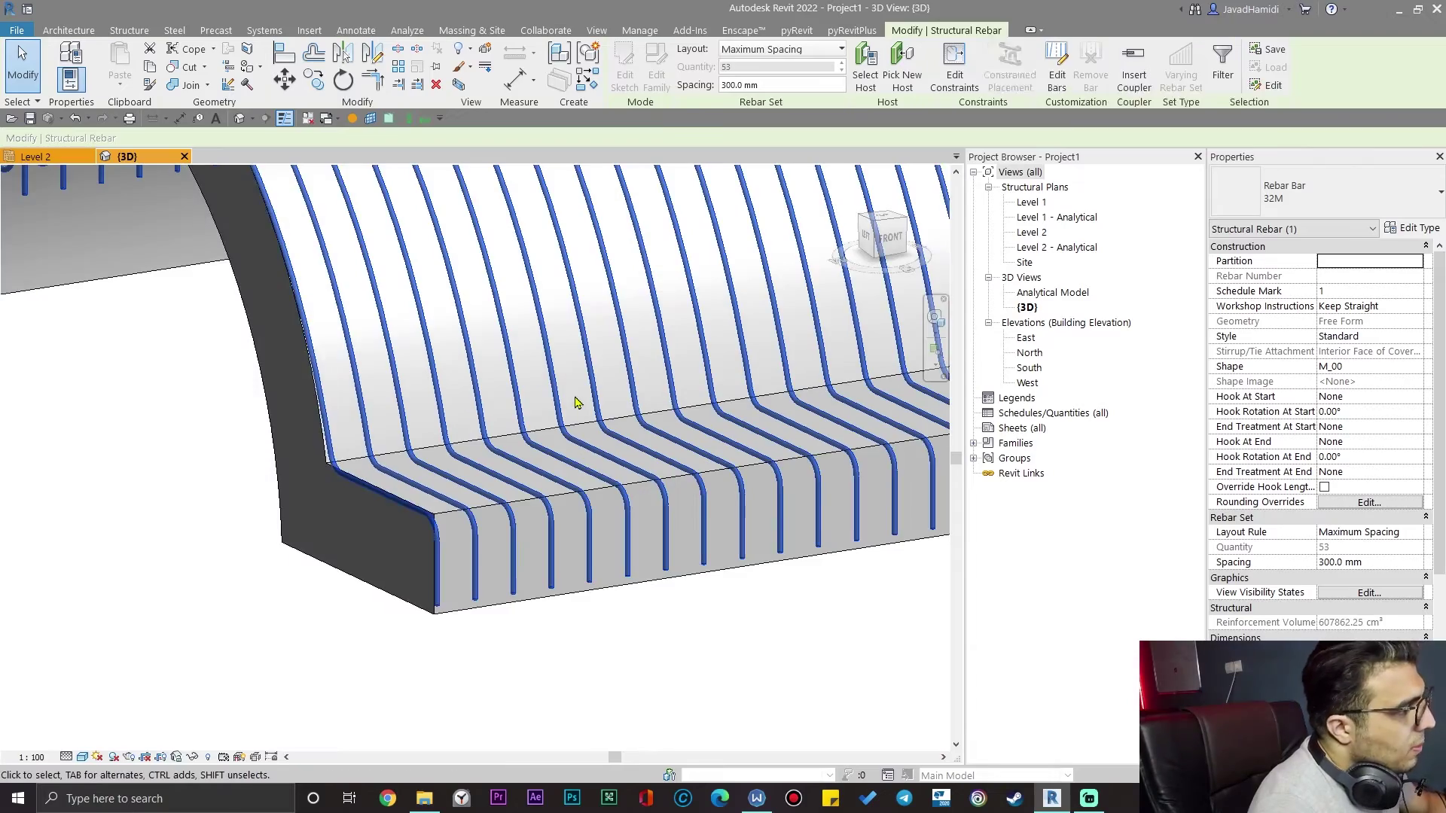
pyautogui.scroll(-5, 716, 530)
pyautogui.moveTo(716, 529); pyautogui.dragTo(554, 598, button='middle')
pyautogui.click(460, 546)
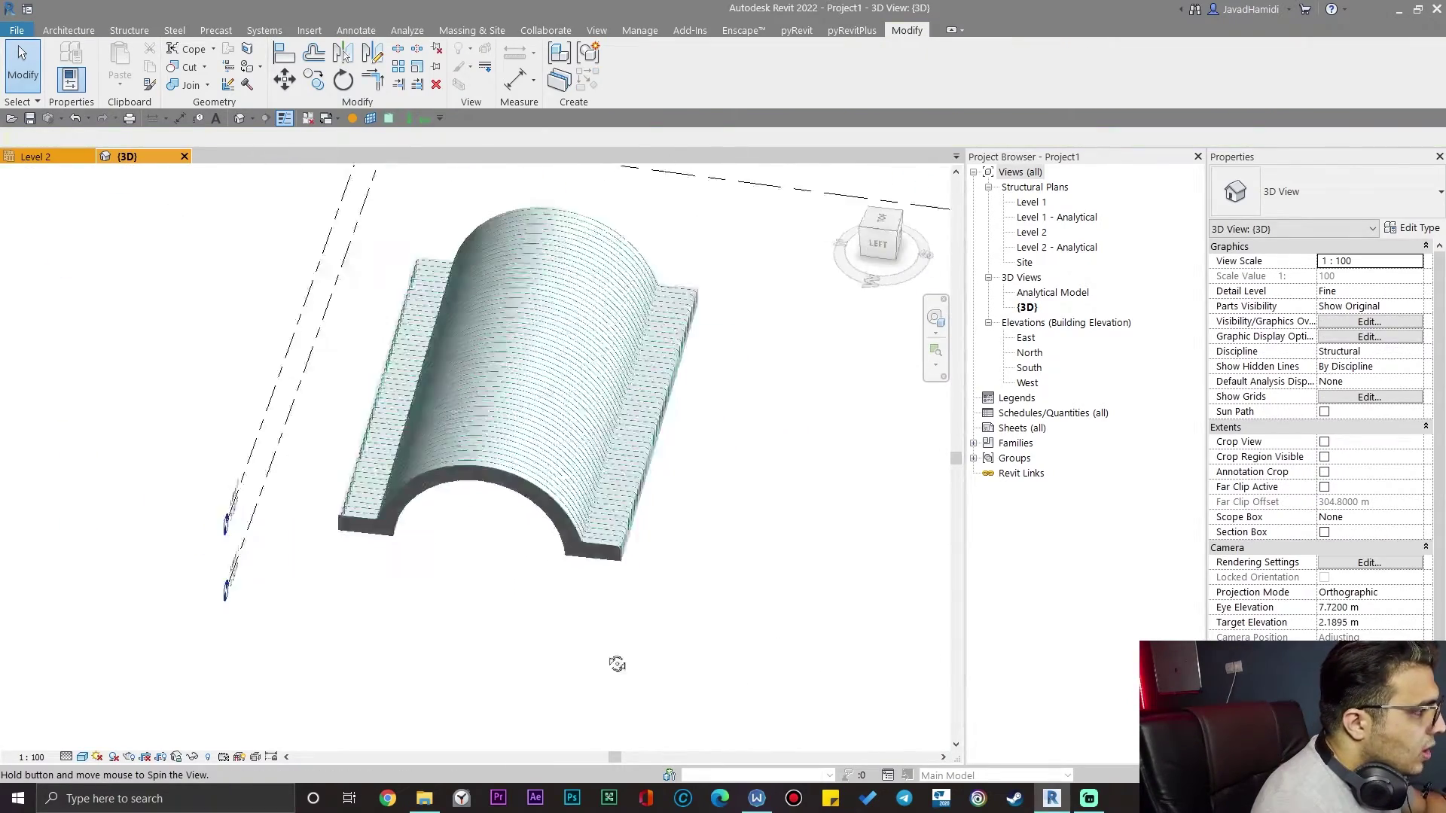
# - Examine the outer rebar around the tunnel's arch, feet and end face from several angles
pyautogui.scroll(5, 719, 471)
pyautogui.scroll(-2, 720, 468)
pyautogui.keyDown('shift'); pyautogui.moveTo(714, 590); pyautogui.dragTo(772, 345, button='middle'); pyautogui.keyUp('shift')
pyautogui.scroll(-3, 859, 527)
pyautogui.scroll(7, 523, 384)
pyautogui.moveTo(482, 325); pyautogui.dragTo(545, 577, button='middle')
pyautogui.scroll(-2, 407, 451)
pyautogui.moveTo(407, 451); pyautogui.dragTo(399, 557, button='middle')
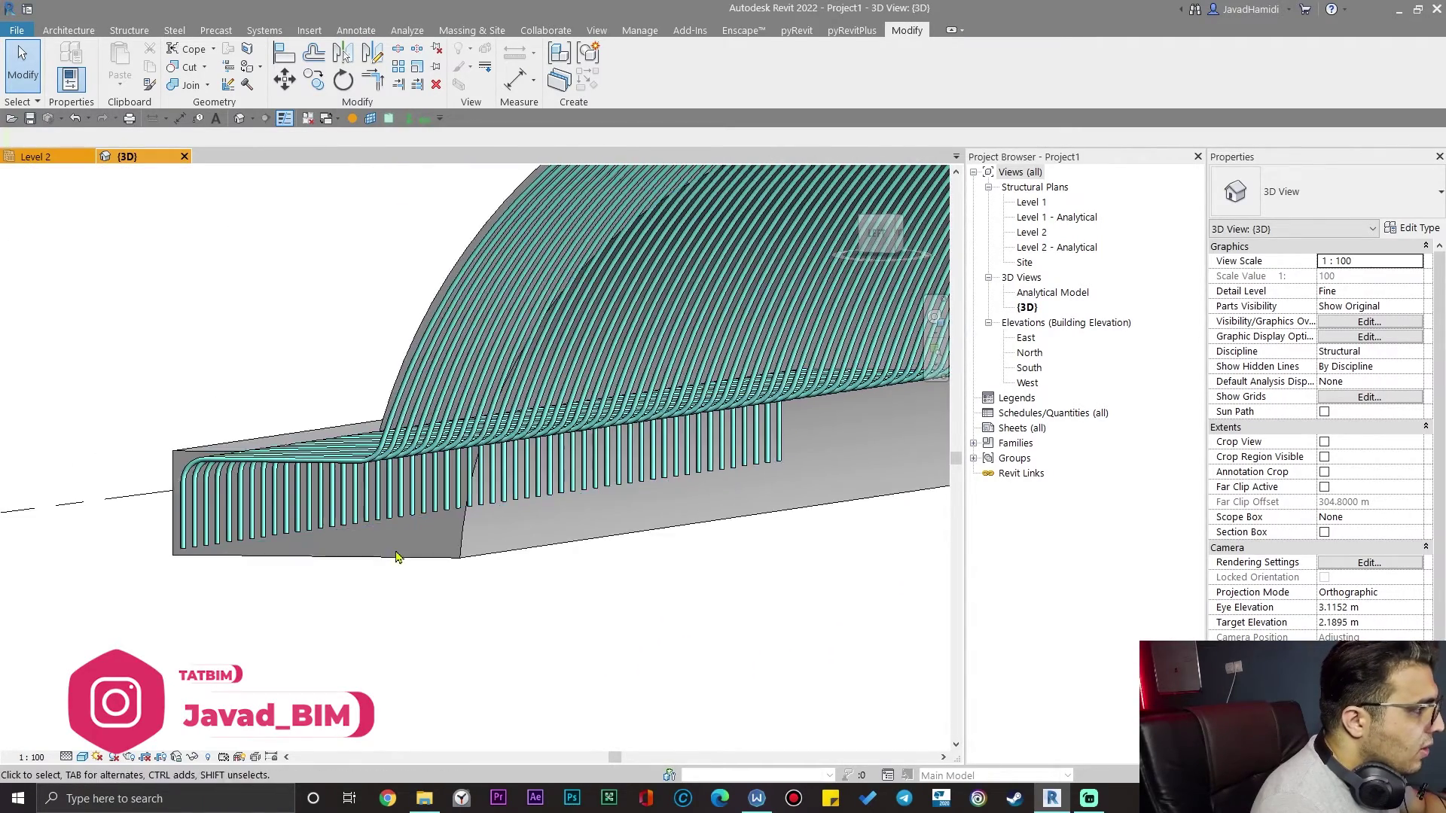
pyautogui.keyDown('shift'); pyautogui.moveTo(576, 626); pyautogui.dragTo(523, 687, button='middle'); pyautogui.keyUp('shift')
pyautogui.scroll(-3, 540, 590)
pyautogui.scroll(2, 400, 648)
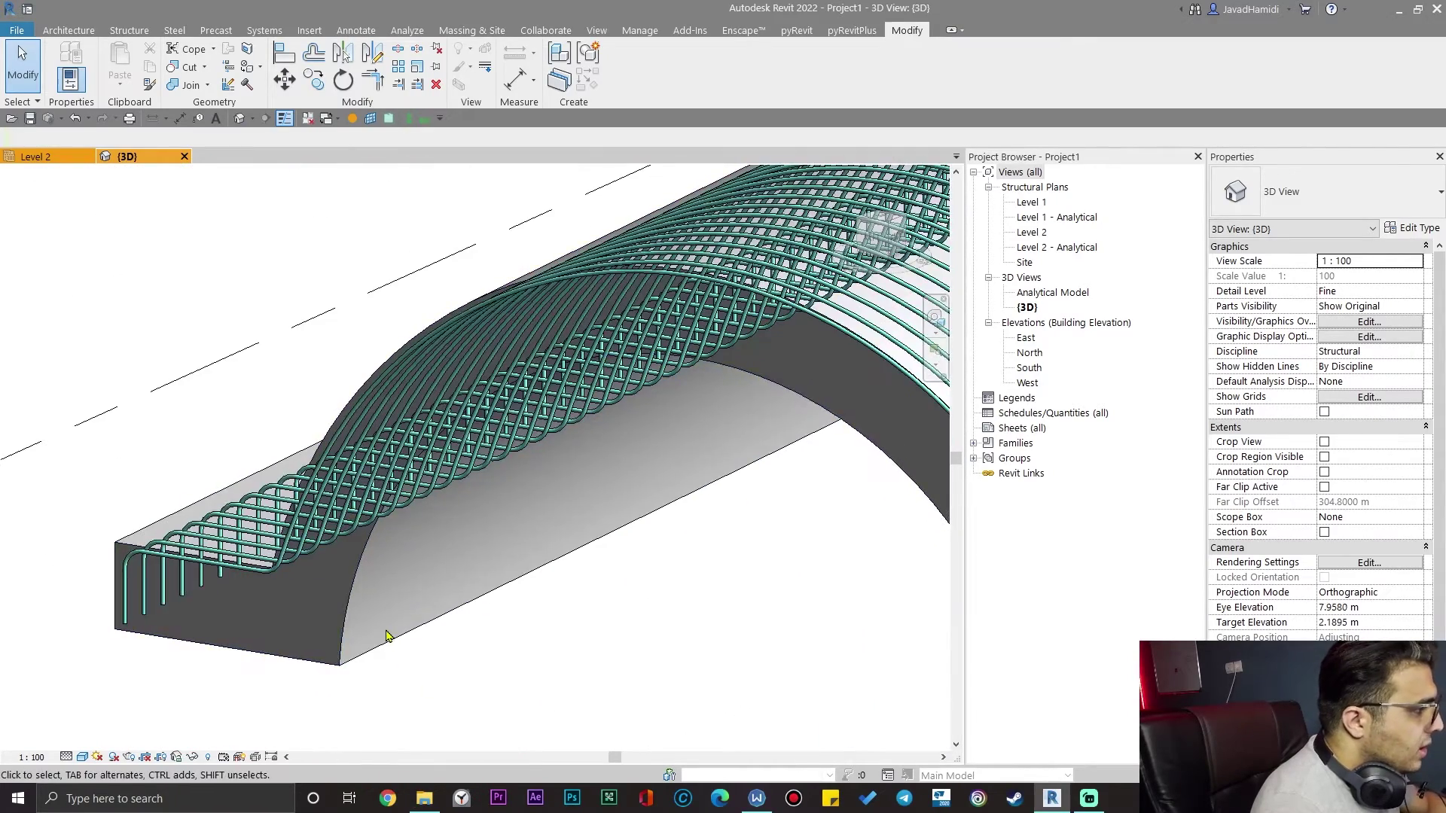
# - Start a surface-distributed free form rebar on the tunnel and pick a foot's underside and the inner arch as host faces
pyautogui.click(389, 637)
pyautogui.click(736, 64)
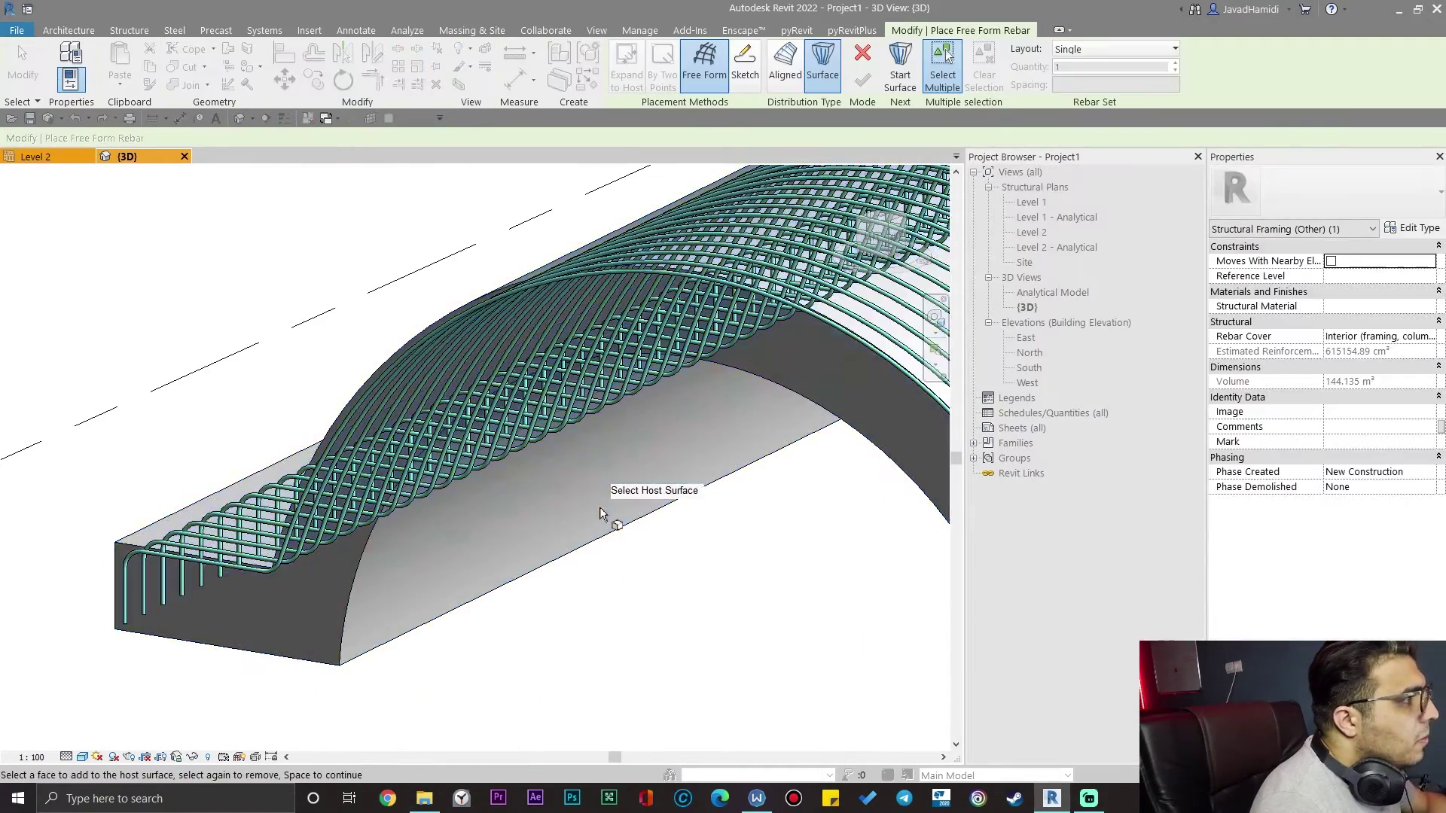
pyautogui.keyDown('shift'); pyautogui.moveTo(614, 484); pyautogui.dragTo(637, 517, button='middle'); pyautogui.keyUp('shift')
pyautogui.scroll(5, 485, 446)
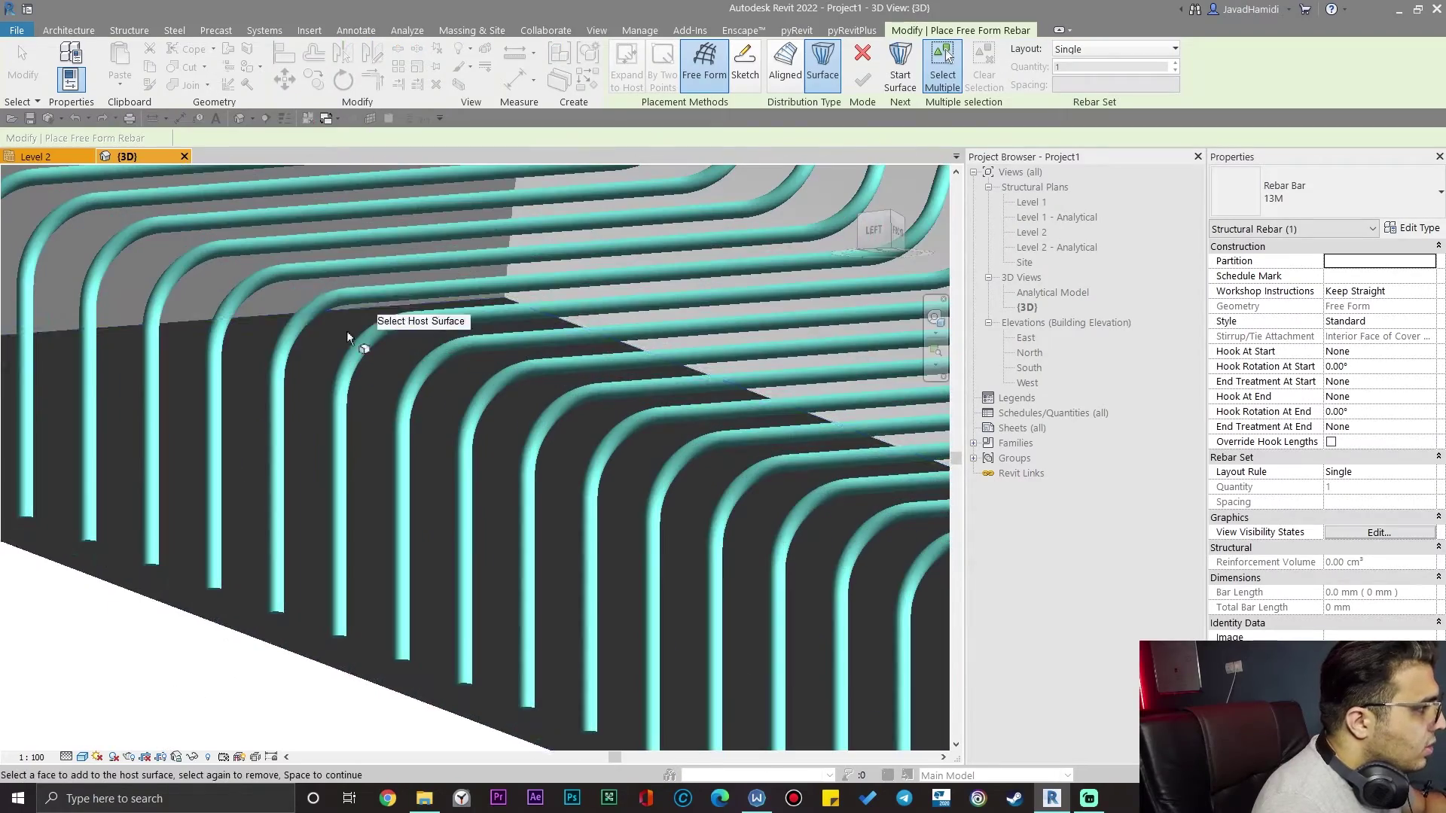
pyautogui.click(272, 319)
pyautogui.scroll(-5, 272, 320)
pyautogui.keyDown('shift'); pyautogui.moveTo(410, 356); pyautogui.dragTo(416, 516, button='middle'); pyautogui.keyUp('shift')
pyautogui.scroll(2, 287, 530)
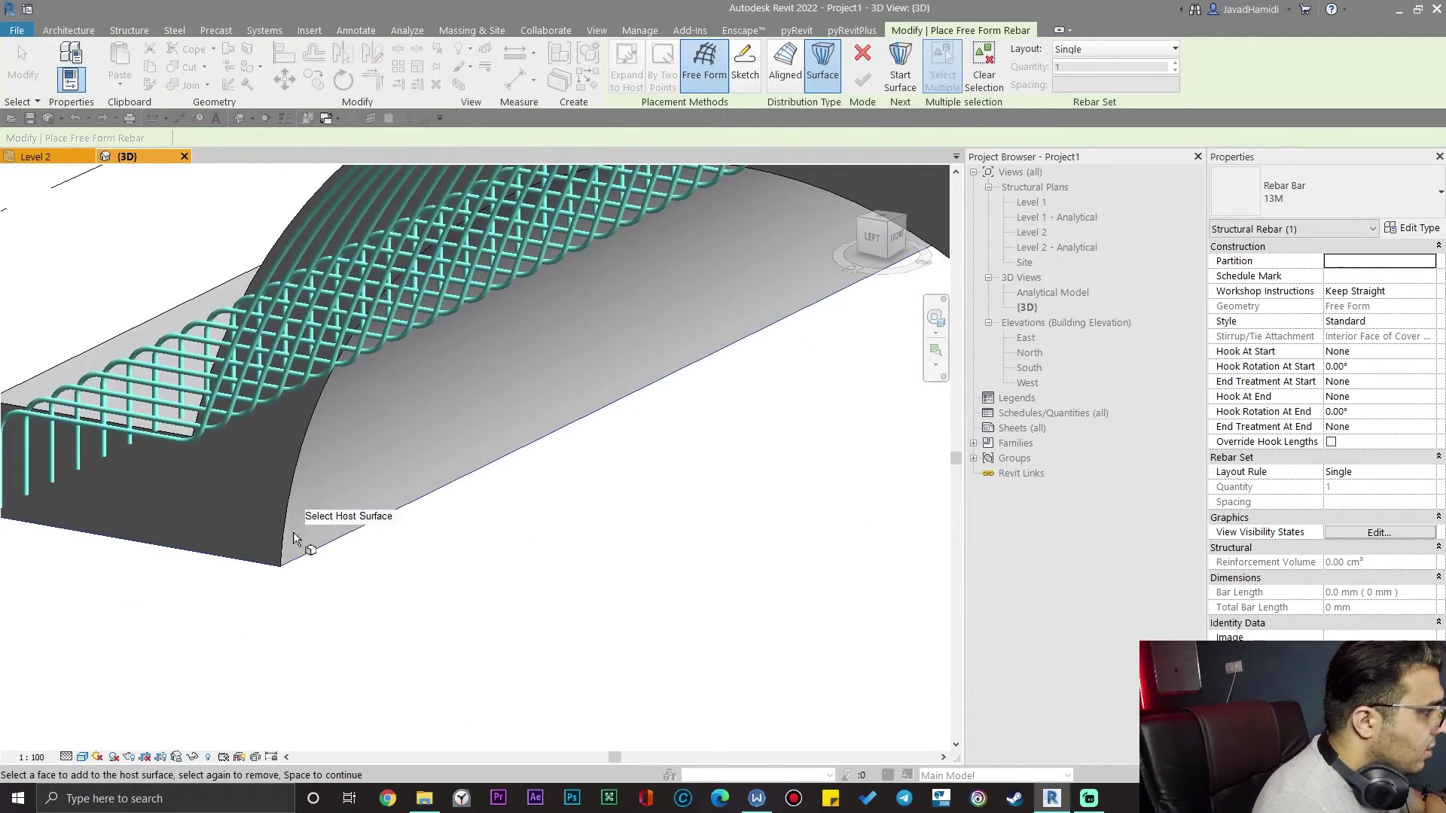
pyautogui.click(288, 520)
# - Add the other foot's underside to the host surfaces and proceed to the start surface selection
pyautogui.scroll(-3, 520, 565)
pyautogui.keyDown('shift'); pyautogui.moveTo(519, 565); pyautogui.dragTo(127, 585, button='middle'); pyautogui.keyUp('shift')
pyautogui.scroll(-3, 507, 522)
pyautogui.keyDown('shift'); pyautogui.moveTo(507, 523); pyautogui.dragTo(585, 619, button='middle'); pyautogui.keyUp('shift')
pyautogui.scroll(5, 709, 467)
pyautogui.keyDown('shift'); pyautogui.moveTo(709, 467); pyautogui.dragTo(632, 362, button='middle'); pyautogui.keyUp('shift')
pyautogui.scroll(-4, 632, 361)
pyautogui.keyDown('shift'); pyautogui.moveTo(646, 449); pyautogui.dragTo(455, 614, button='middle'); pyautogui.keyUp('shift')
pyautogui.press('space')
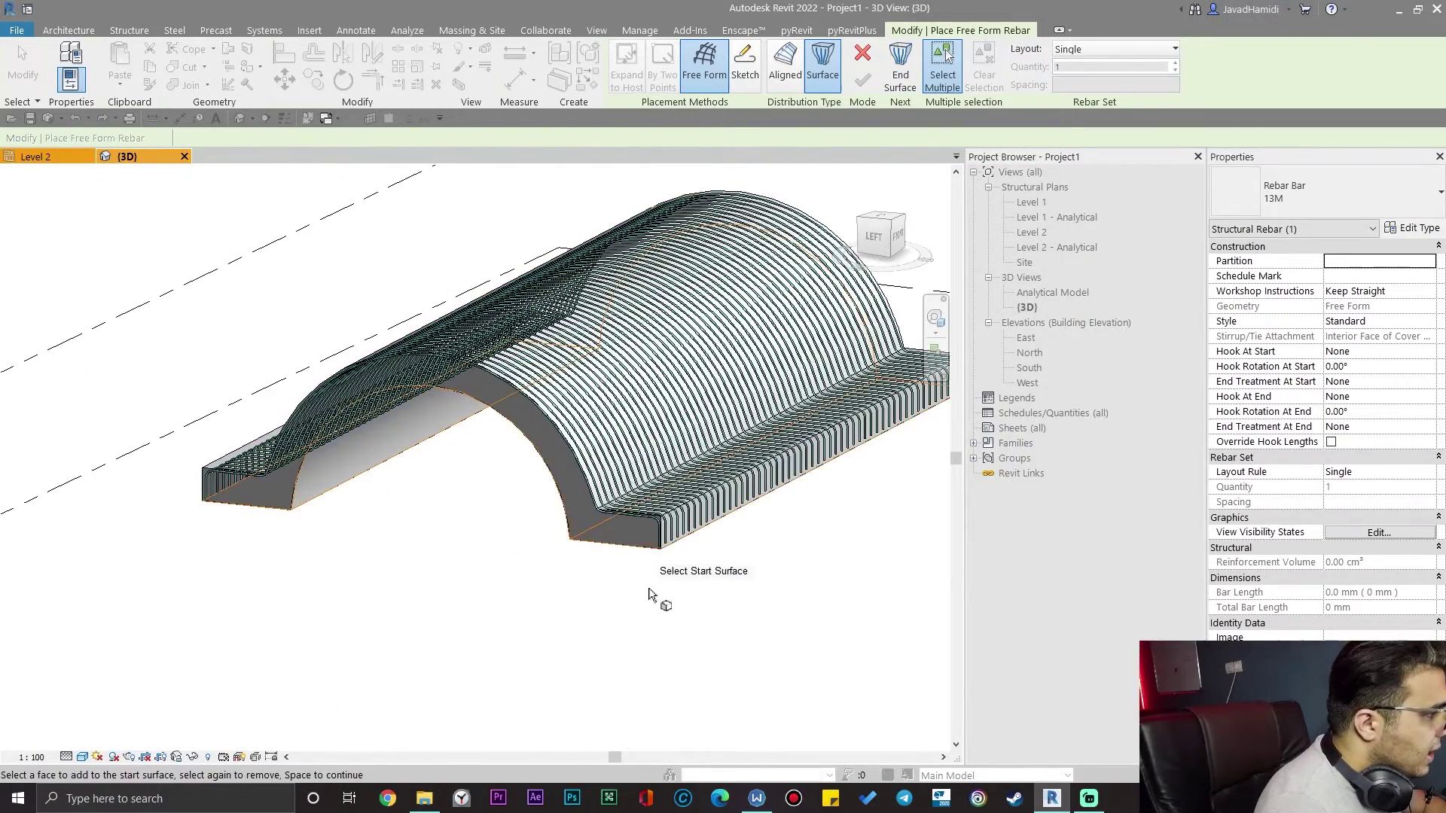
# - Pick the tunnel's near end face as the inner rebar's start surface and proceed to the end surface
pyautogui.scroll(4, 656, 599)
pyautogui.moveTo(494, 517); pyautogui.dragTo(594, 576, button='middle')
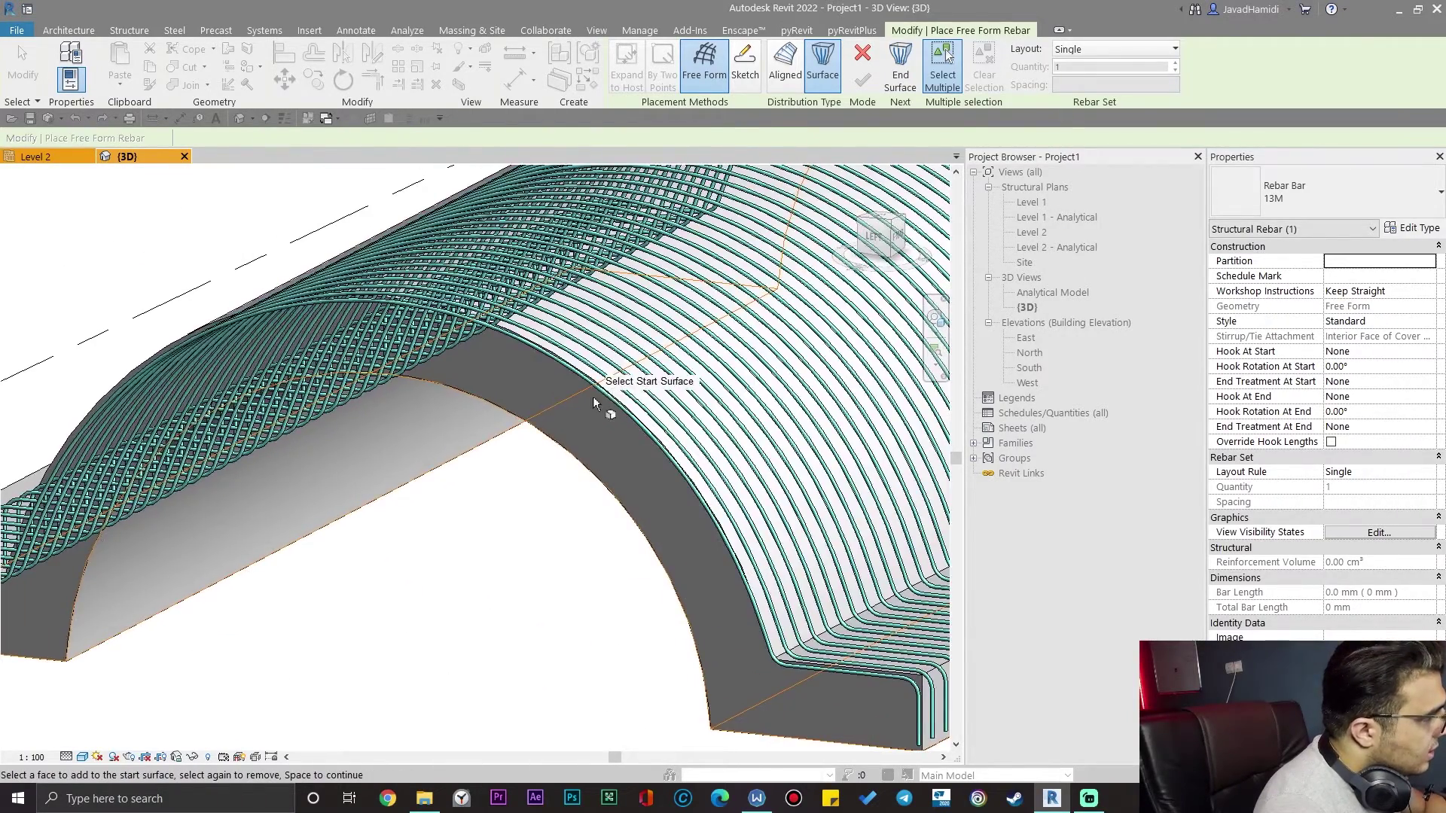
pyautogui.scroll(3, 598, 402)
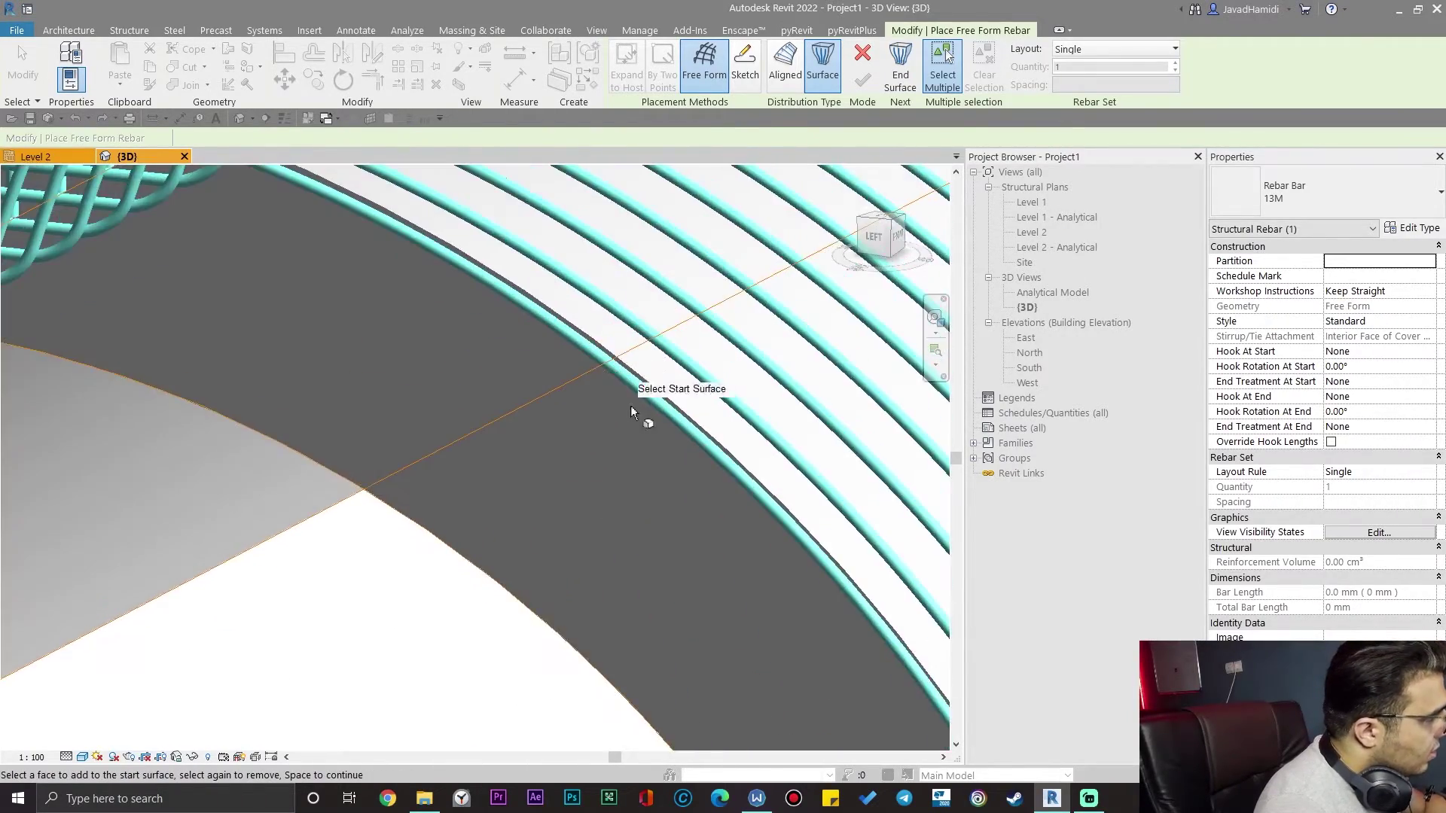
pyautogui.click(327, 468)
pyautogui.scroll(-5, 566, 443)
pyautogui.press('space')
# - Pick the tunnel's far end face as the inner rebar's end surface and complete that selection
pyautogui.scroll(-4, 572, 476)
pyautogui.keyDown('shift'); pyautogui.moveTo(669, 528); pyautogui.dragTo(165, 571, button='middle'); pyautogui.keyUp('shift')
pyautogui.scroll(6, 481, 531)
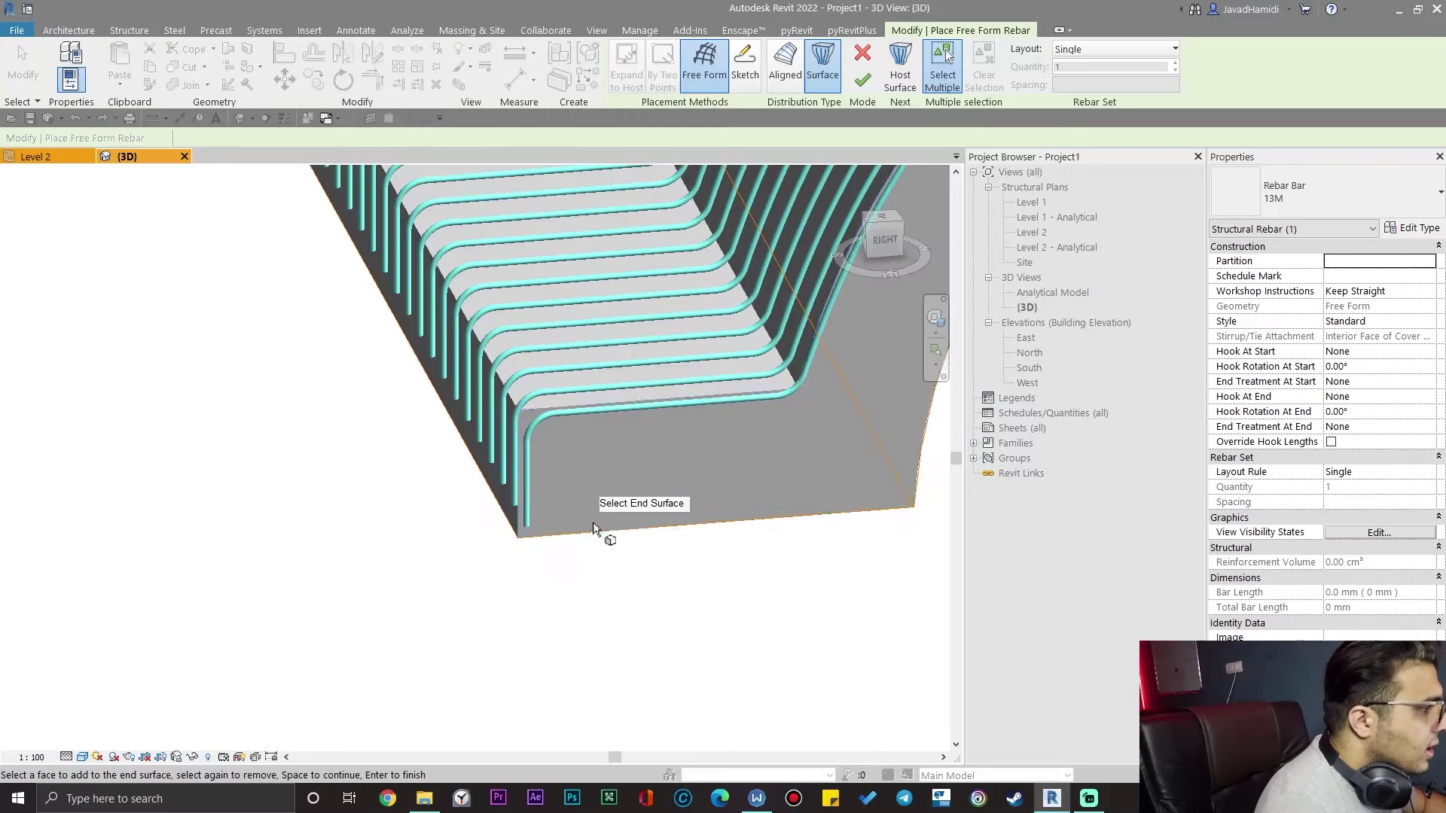
pyautogui.click(616, 536)
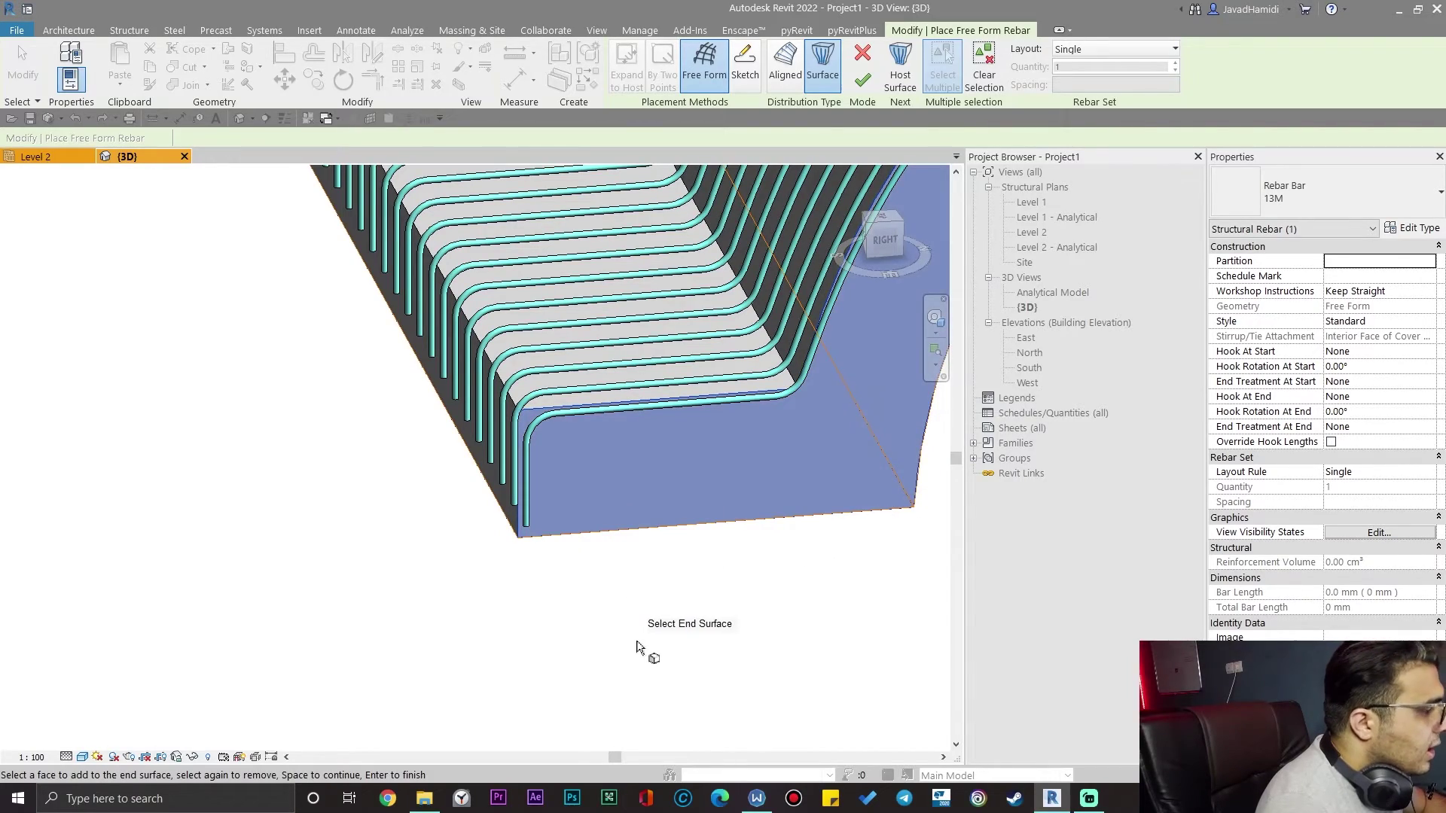
pyautogui.press('space')
# - Finish the inner free form rebar and exit rebar placement
pyautogui.scroll(-5, 517, 613)
pyautogui.keyDown('shift'); pyautogui.moveTo(517, 613); pyautogui.dragTo(935, 611, button='middle'); pyautogui.keyUp('shift')
pyautogui.scroll(3, 800, 575)
pyautogui.keyDown('shift'); pyautogui.moveTo(801, 574); pyautogui.dragTo(753, 211, button='middle'); pyautogui.keyUp('shift')
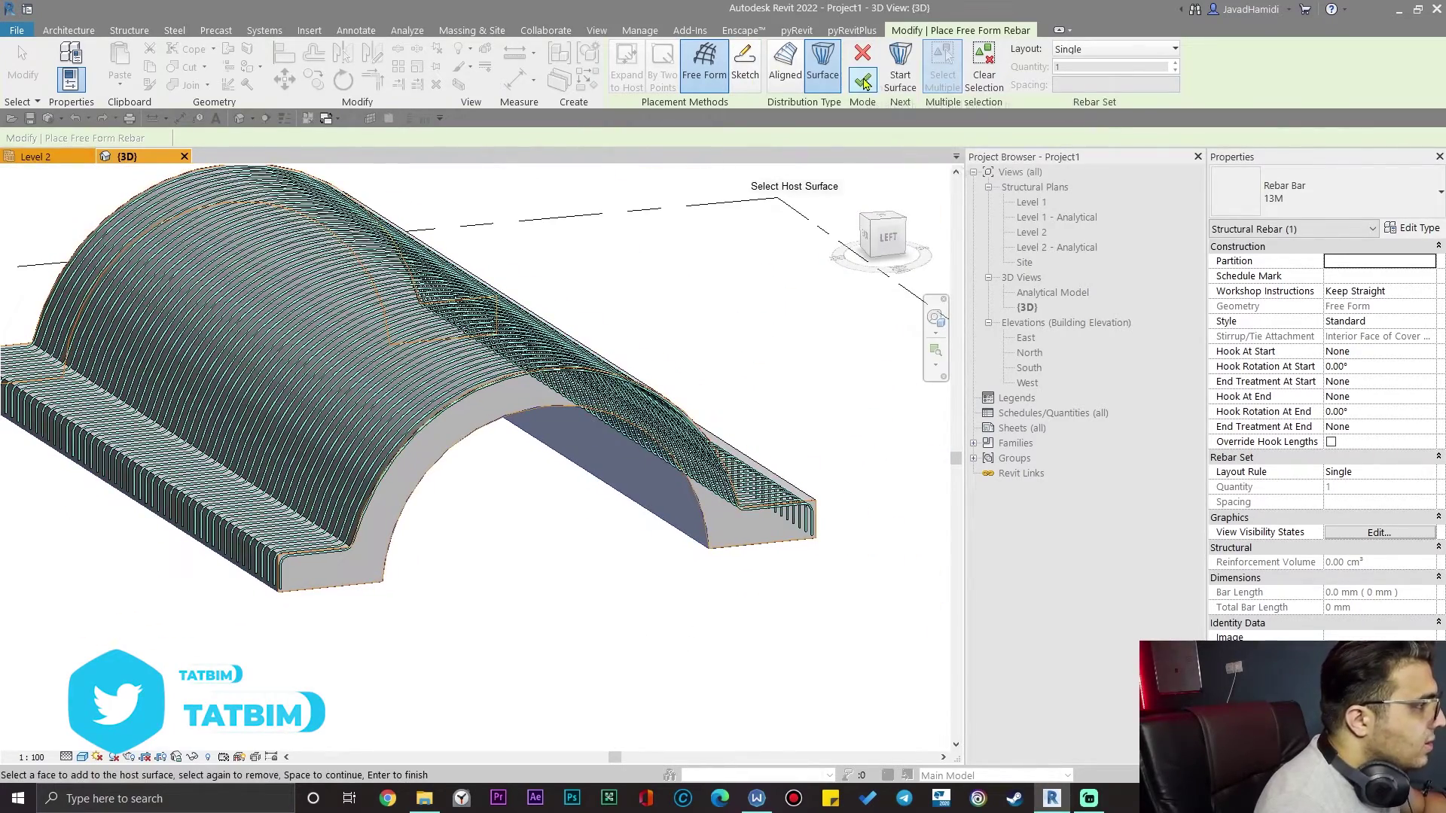
pyautogui.click(863, 80)
pyautogui.scroll(5, 277, 607)
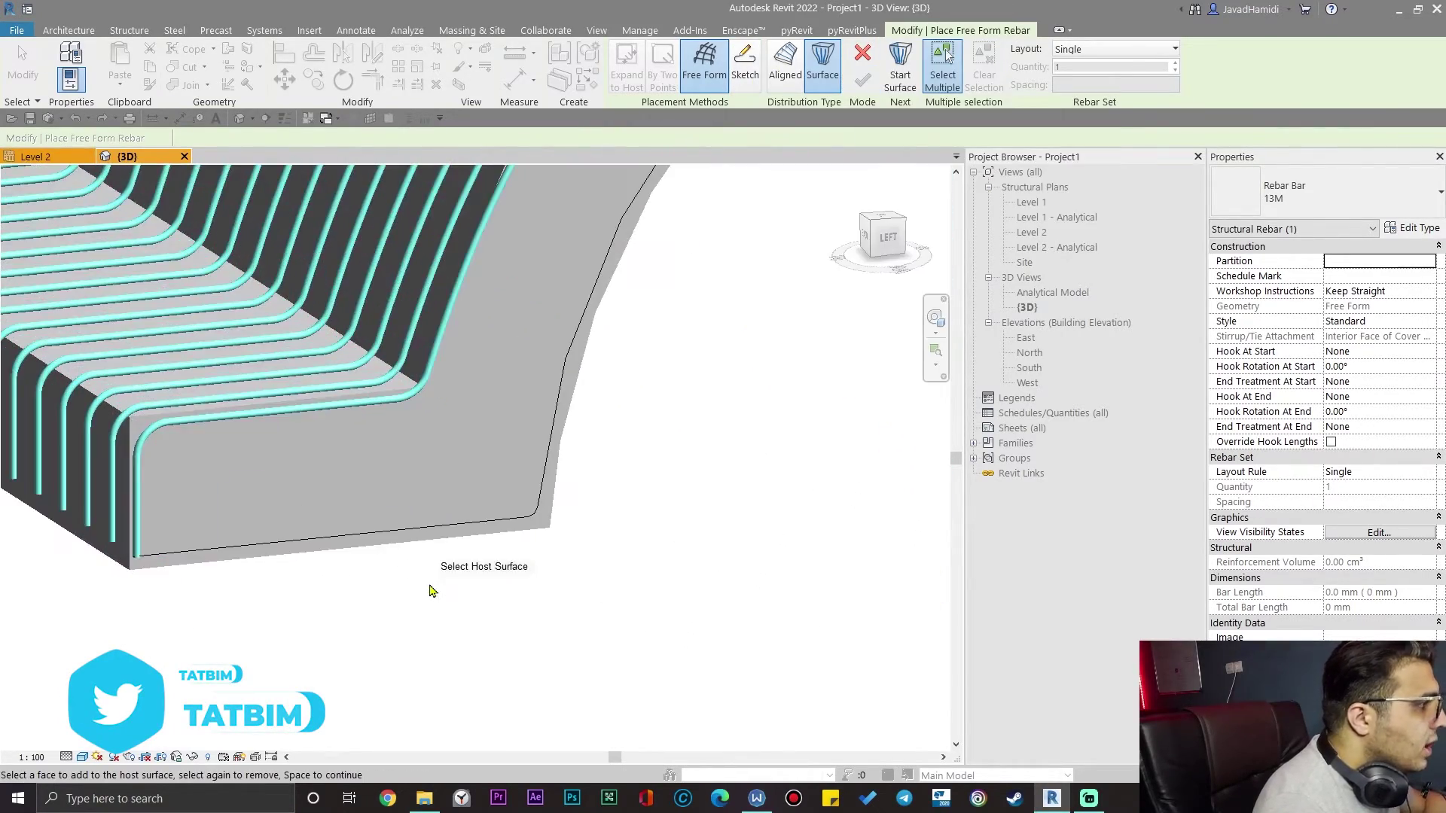
pyautogui.press('Escape')
# - Select the new inner free form rebar and set its layout to Maximum Spacing with 30 cm spacing
pyautogui.click(473, 531)
pyautogui.keyDown('shift'); pyautogui.moveTo(473, 532); pyautogui.dragTo(549, 630, button='middle'); pyautogui.keyUp('shift')
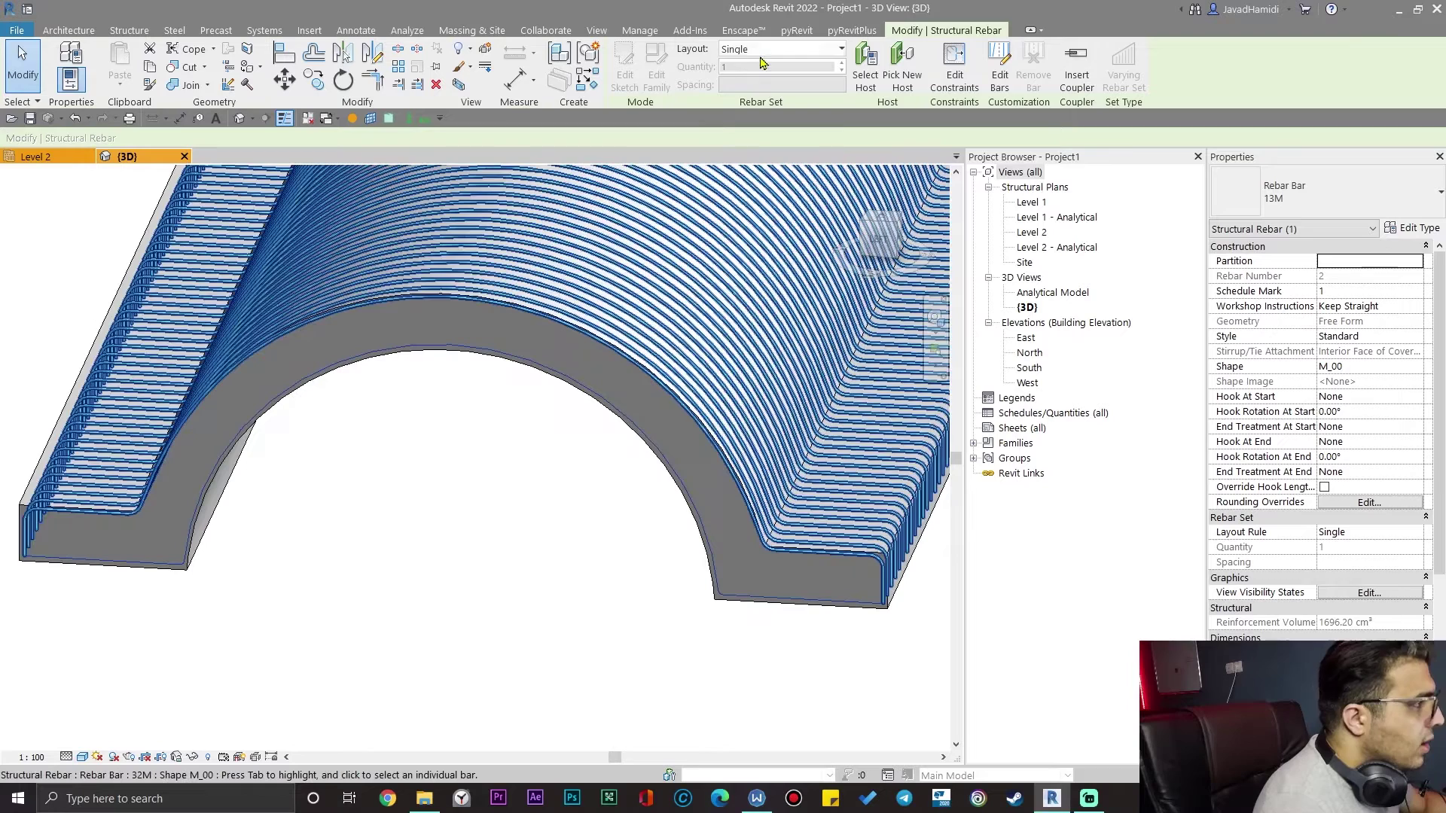
pyautogui.click(762, 53)
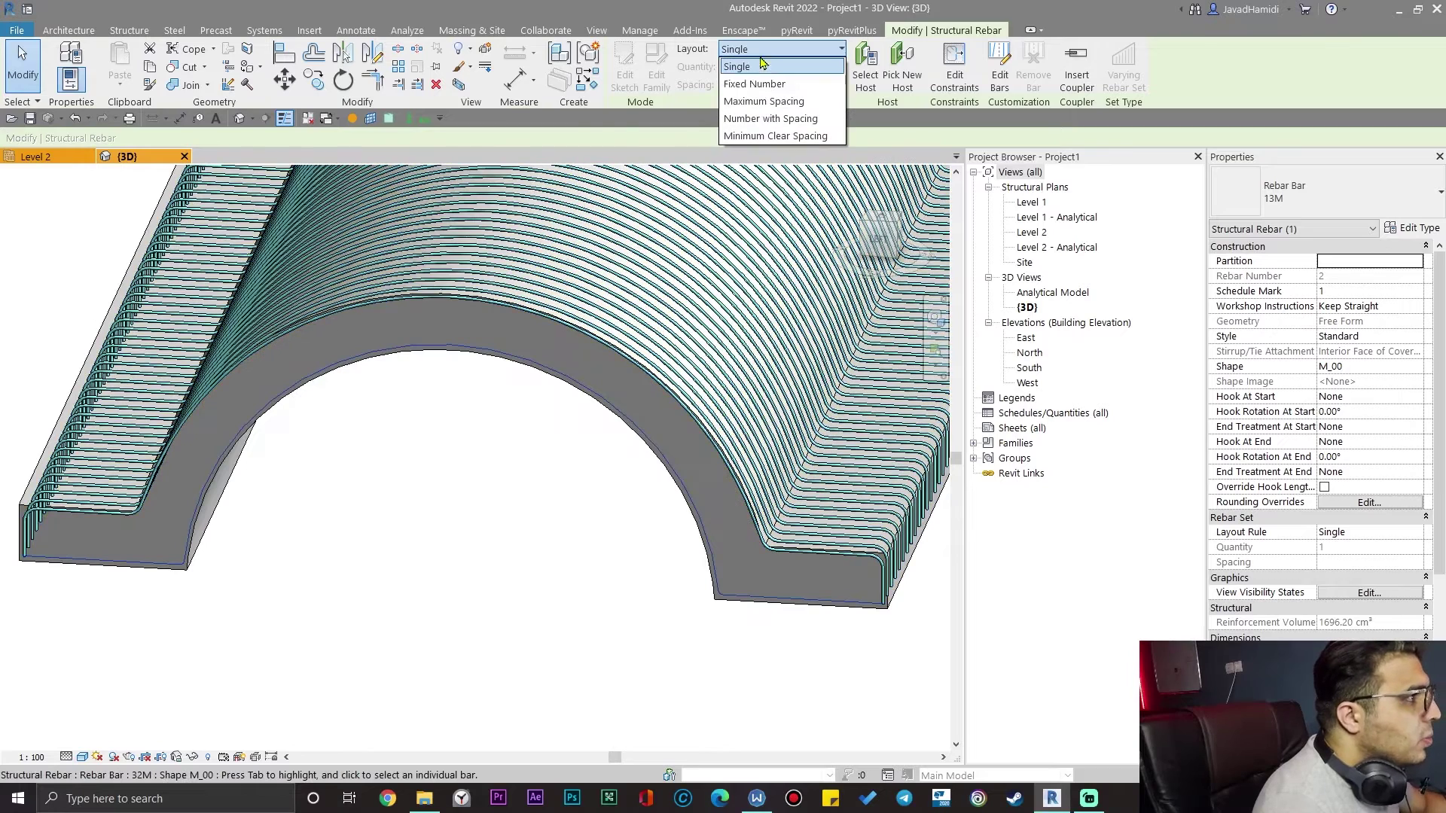
pyautogui.click(813, 101)
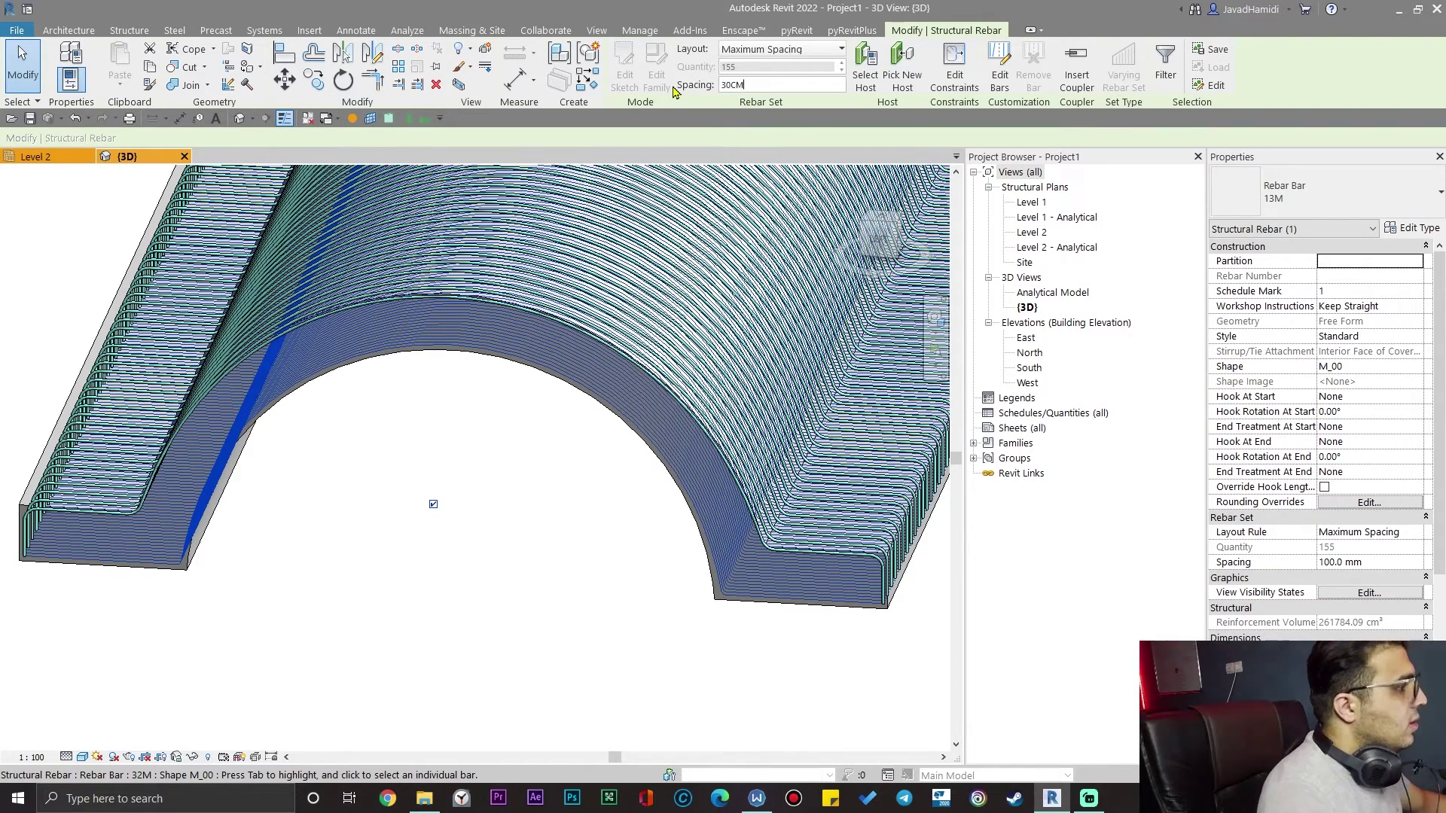
pyautogui.press('Return')
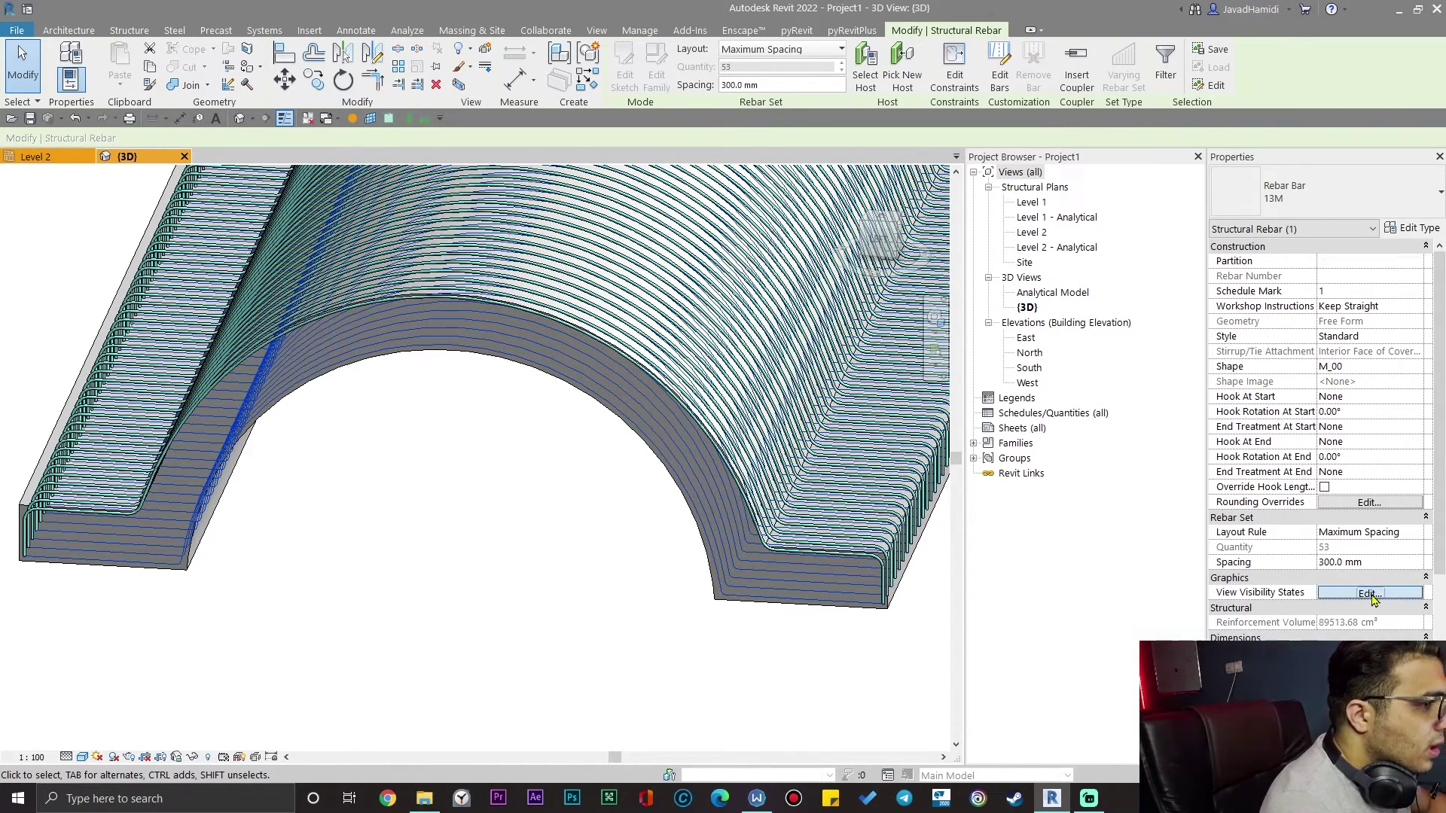
# - Set the inner rebar's view visibility states to show it unobscured and as solid in the {3D} view
pyautogui.click(1369, 594)
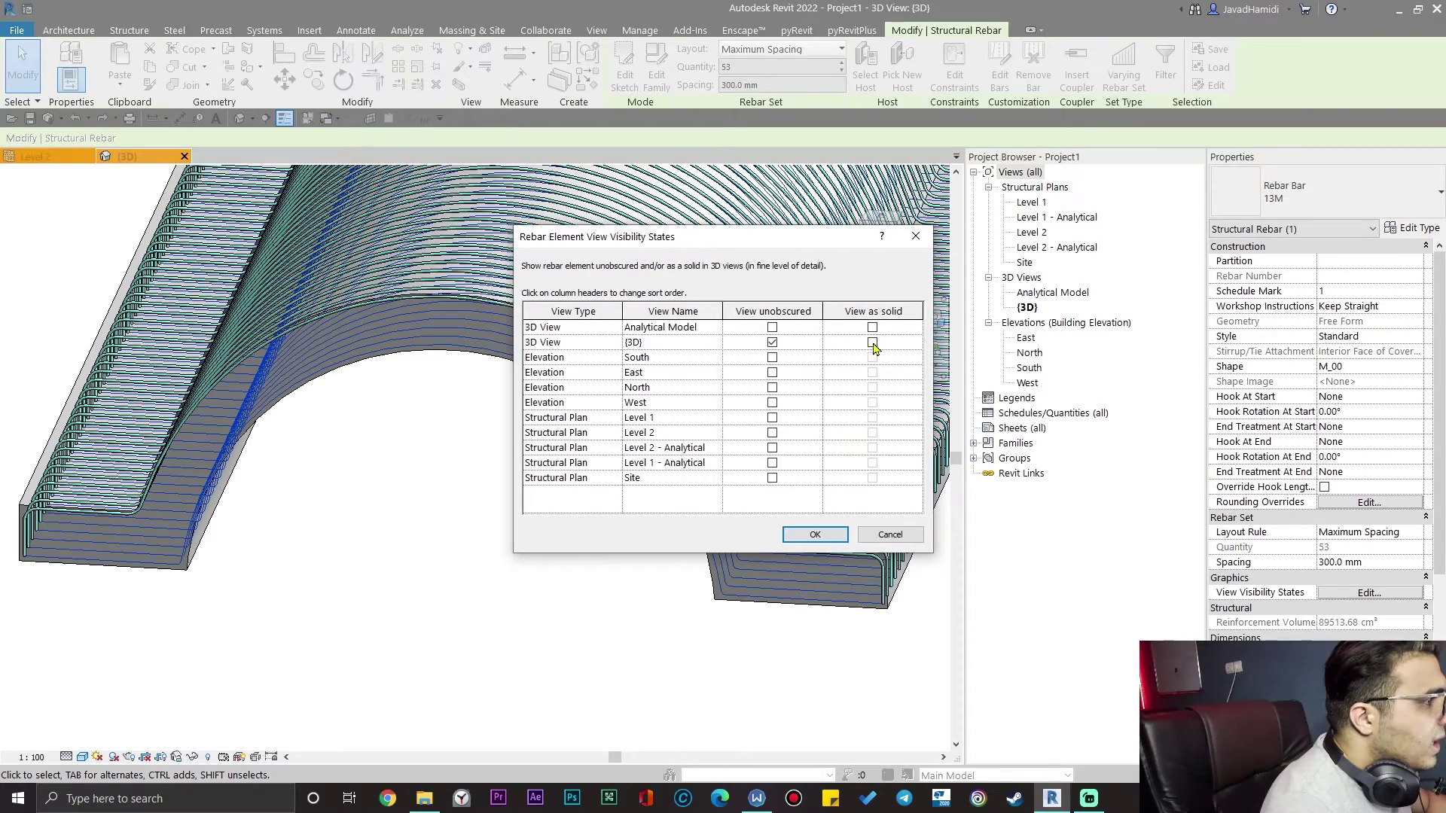
pyautogui.click(815, 534)
pyautogui.scroll(10, 746, 517)
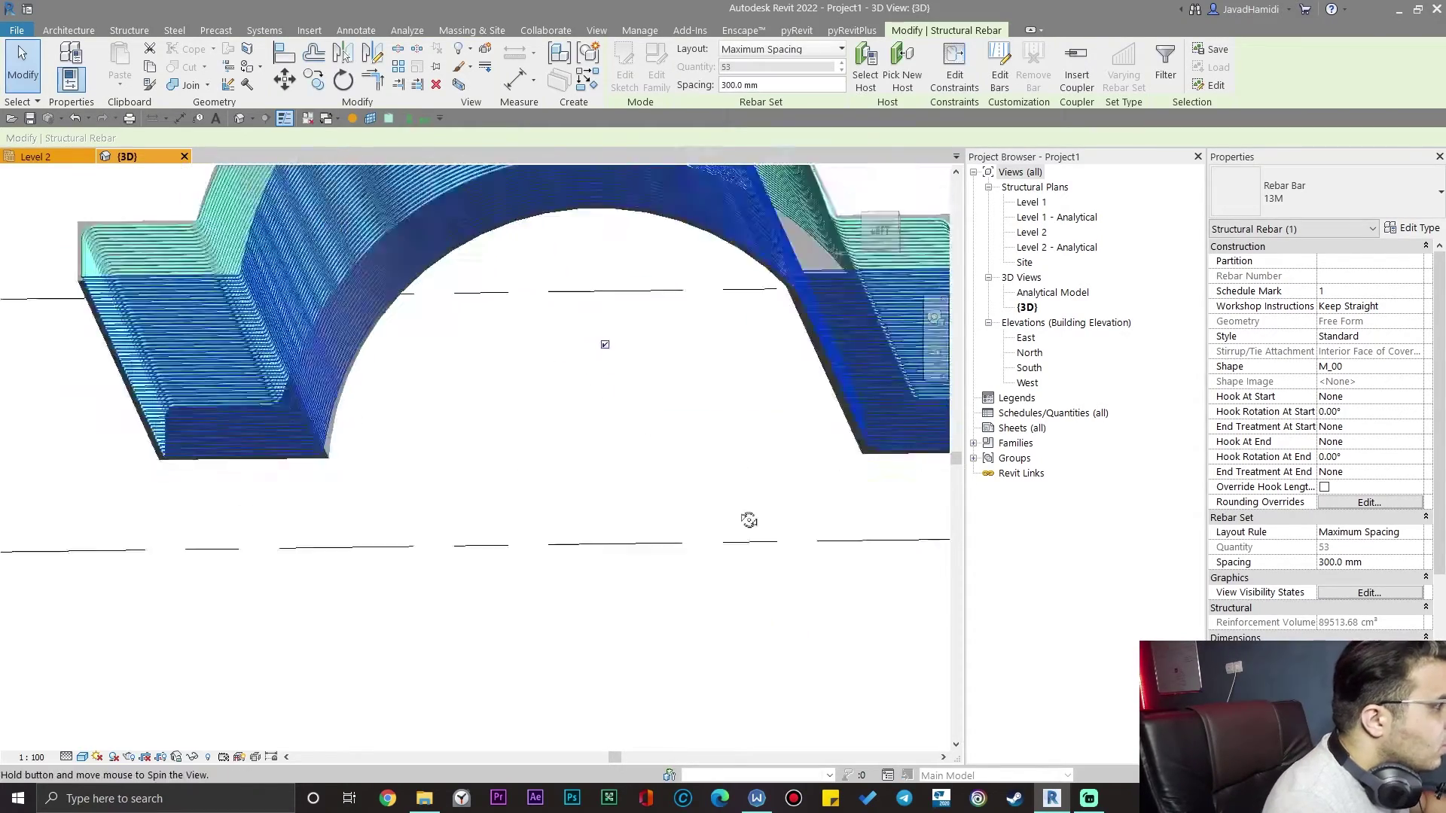
# - Override the inner rebar set's graphics in the 3D view by element to match the outer rebar's cyan colour
pyautogui.click(457, 476)
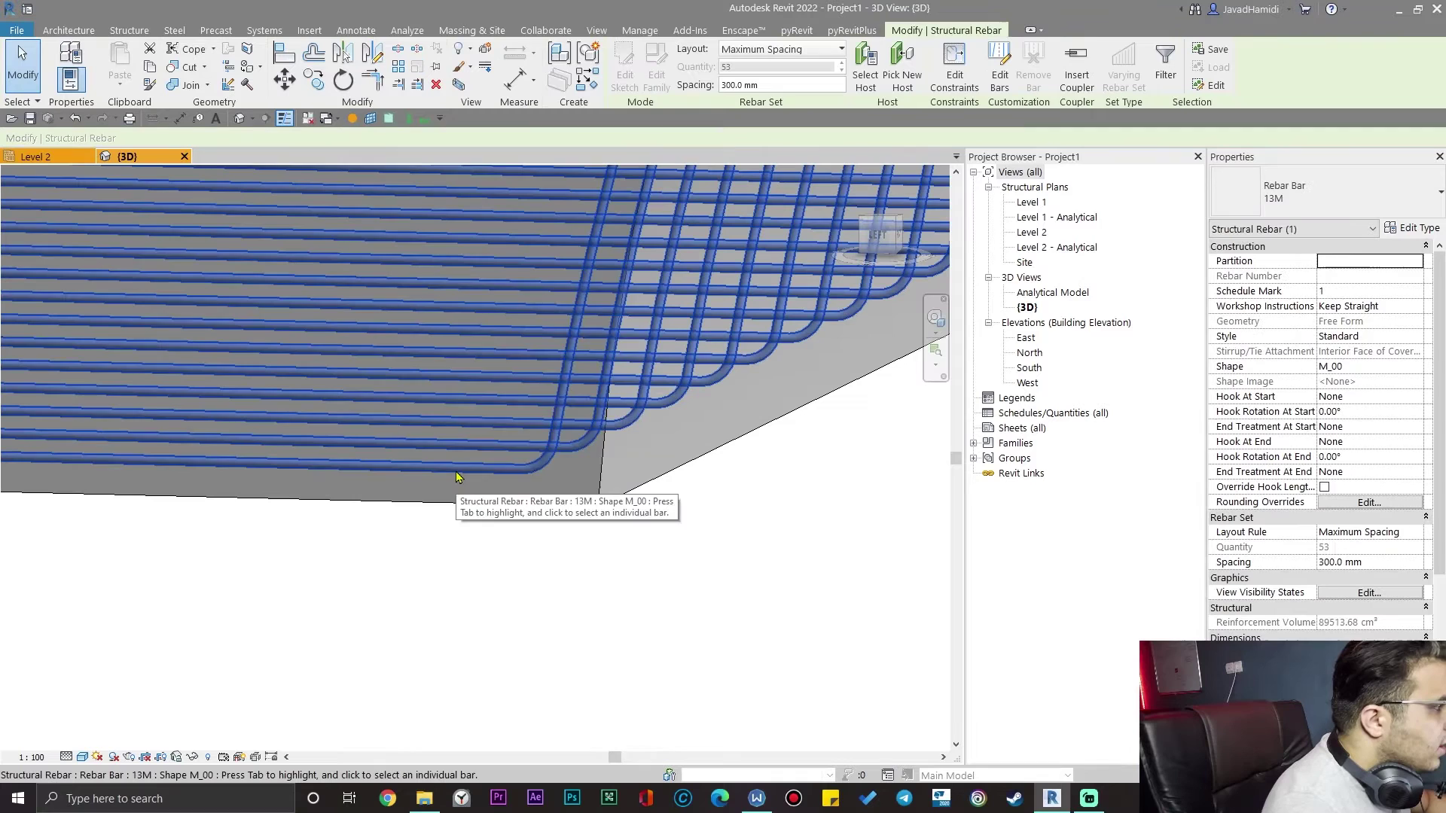
pyautogui.rightClick(457, 477)
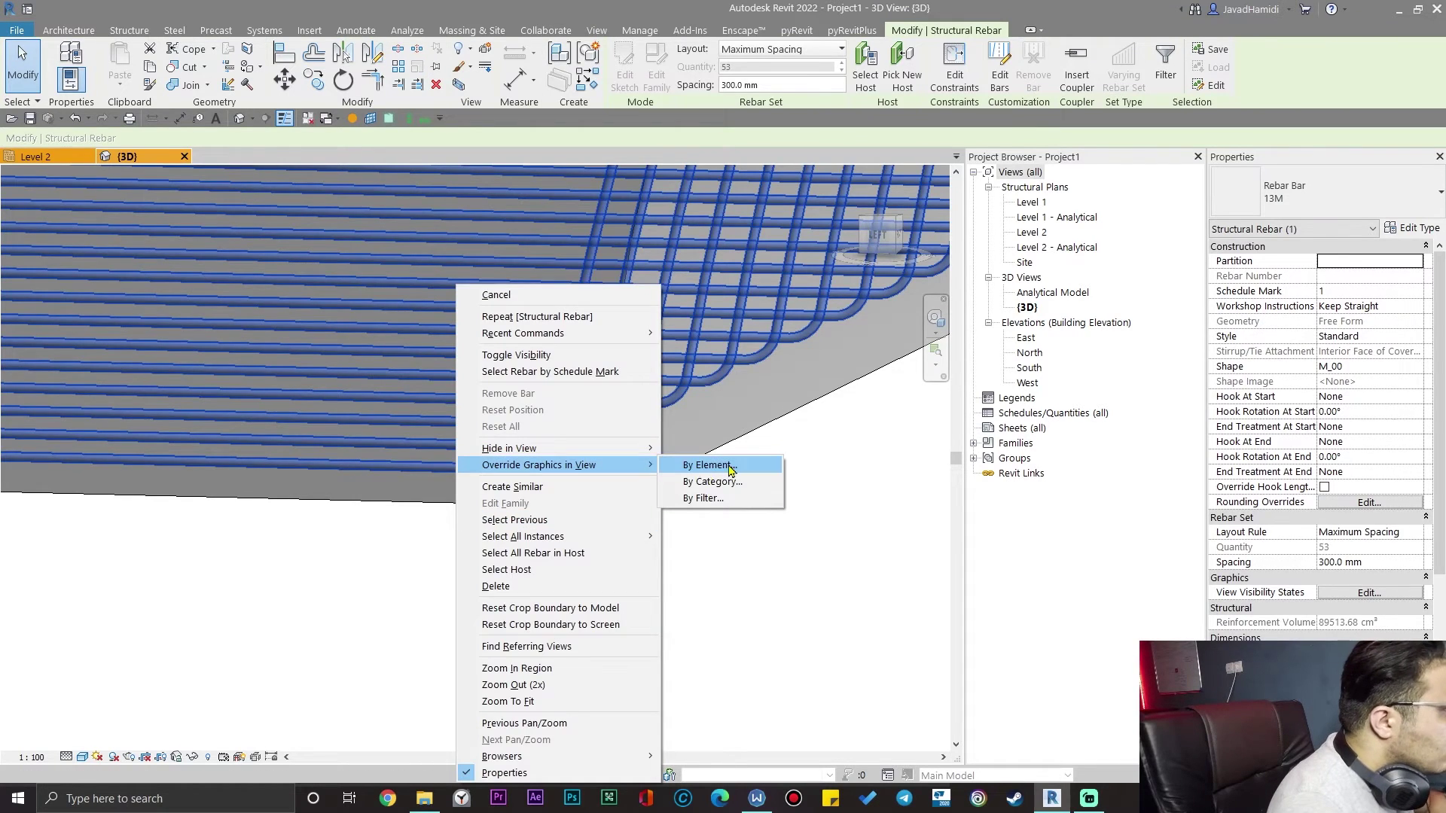
pyautogui.click(728, 466)
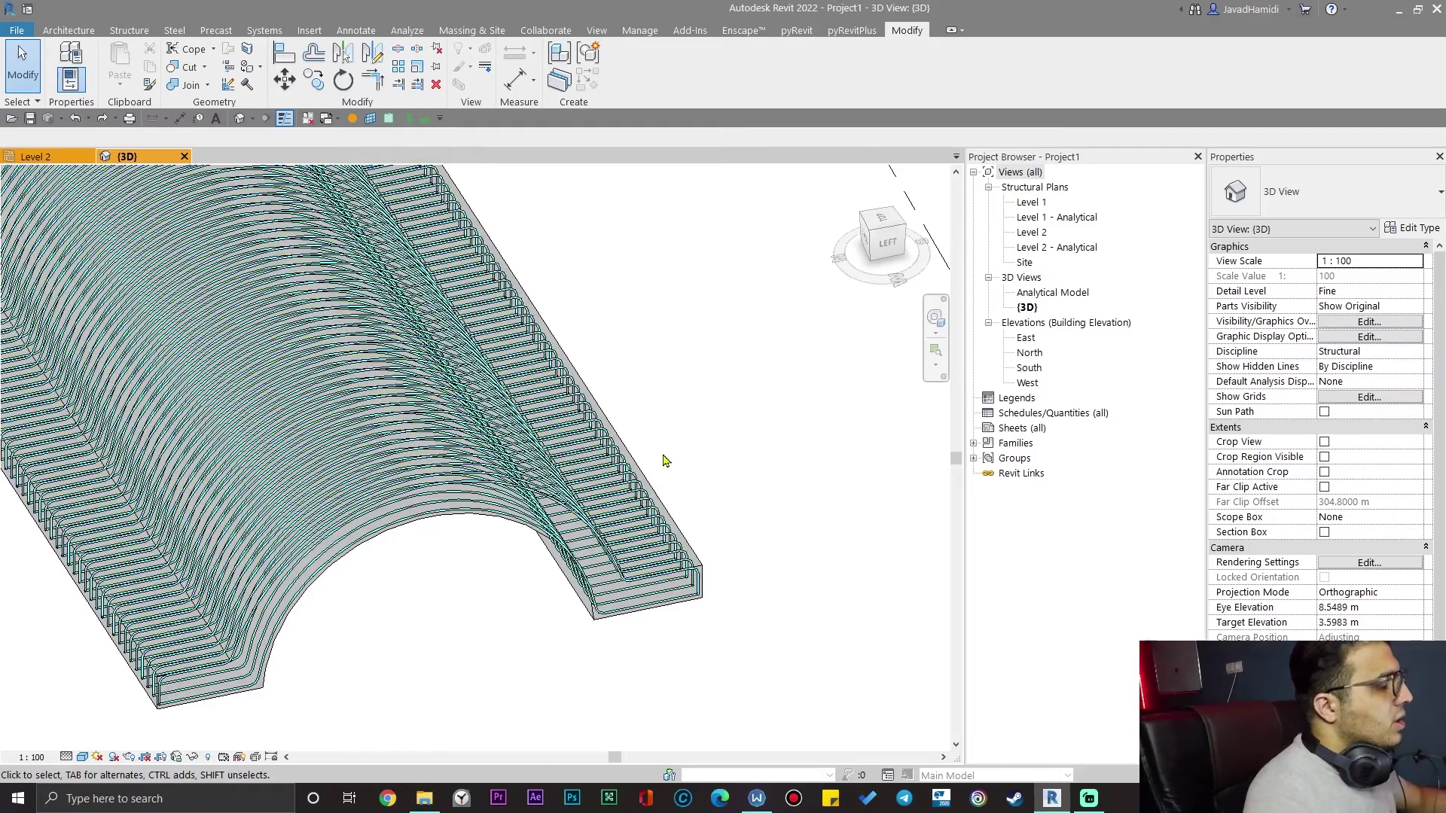
# - Examine the inner and outer rebar sets from the back, top and left, including up close at the arch crown
pyautogui.scroll(-3, 670, 467)
pyautogui.scroll(2, 681, 629)
pyautogui.moveTo(692, 621)
pyautogui.keyDown('shift'); pyautogui.mouseDown(button='middle')
pyautogui.moveTo(702, 642)
pyautogui.moveTo(788, 549)
pyautogui.moveTo(703, 568)
pyautogui.moveTo(865, 639)
pyautogui.moveTo(904, 628)
pyautogui.mouseUp(button='middle'); pyautogui.keyUp('shift')
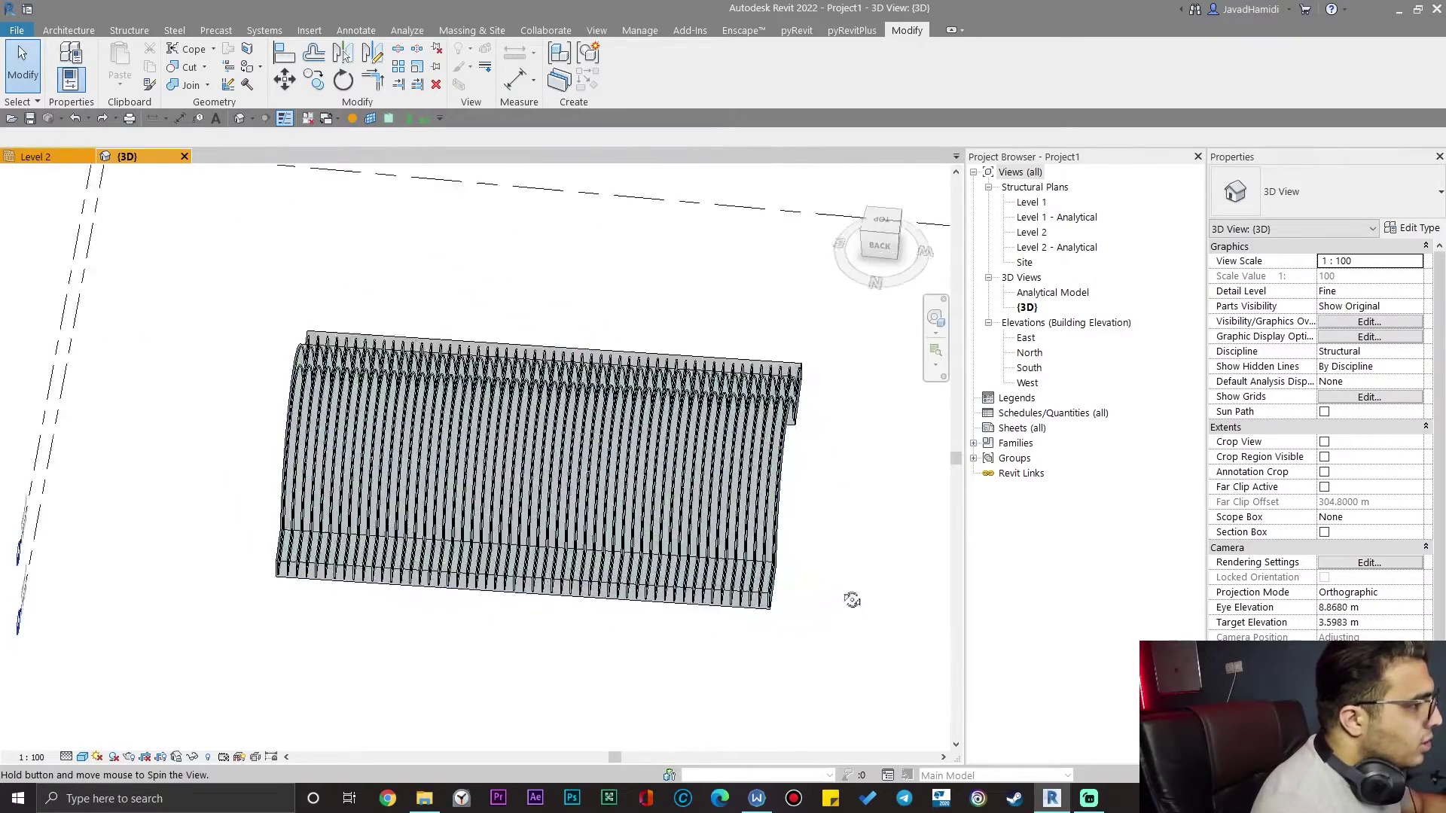
pyautogui.click(845, 235)
pyautogui.click(886, 228)
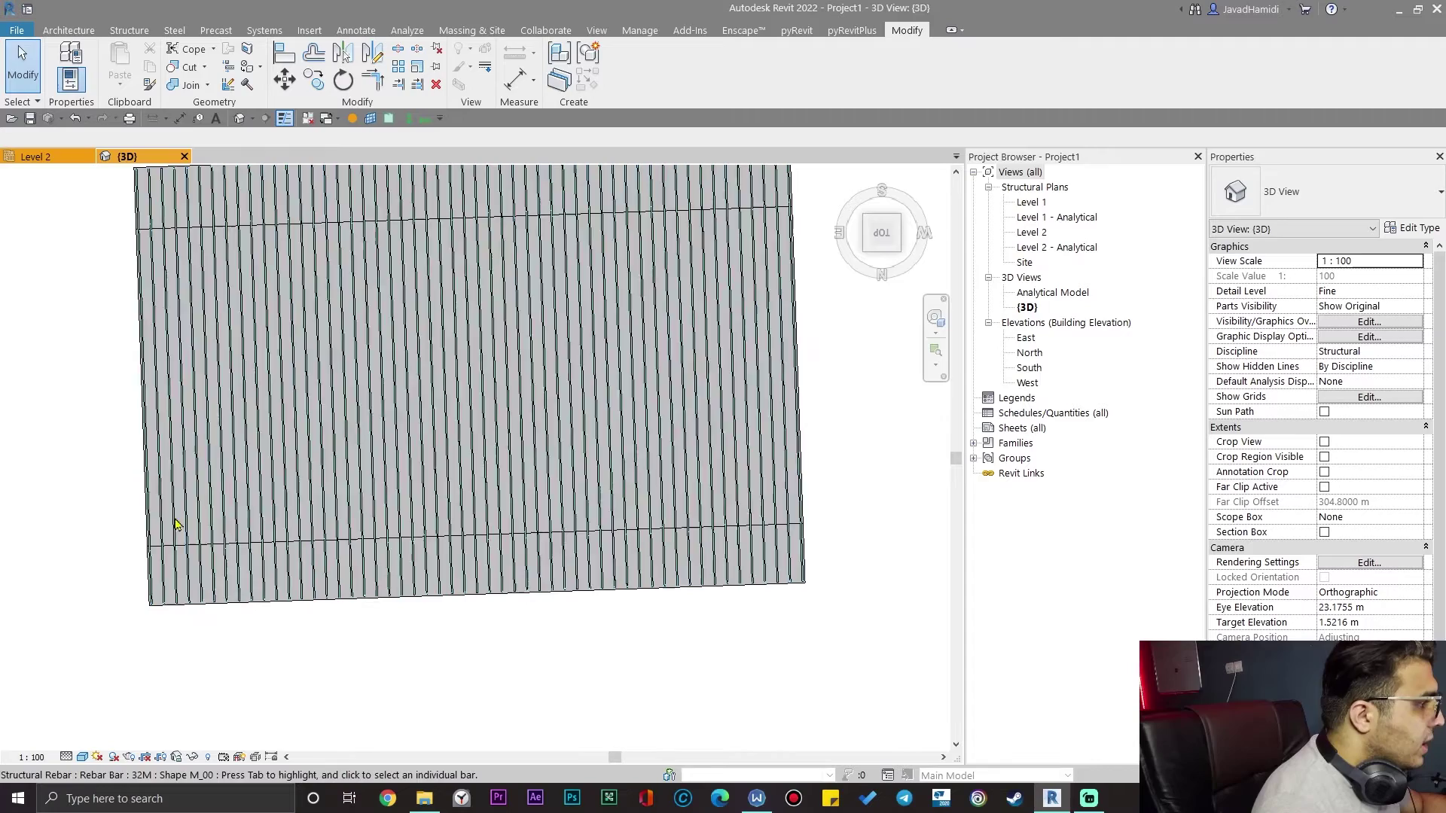
pyautogui.scroll(-2, 563, 423)
pyautogui.keyDown('shift'); pyautogui.moveTo(639, 526); pyautogui.dragTo(197, 143, button='middle'); pyautogui.keyUp('shift')
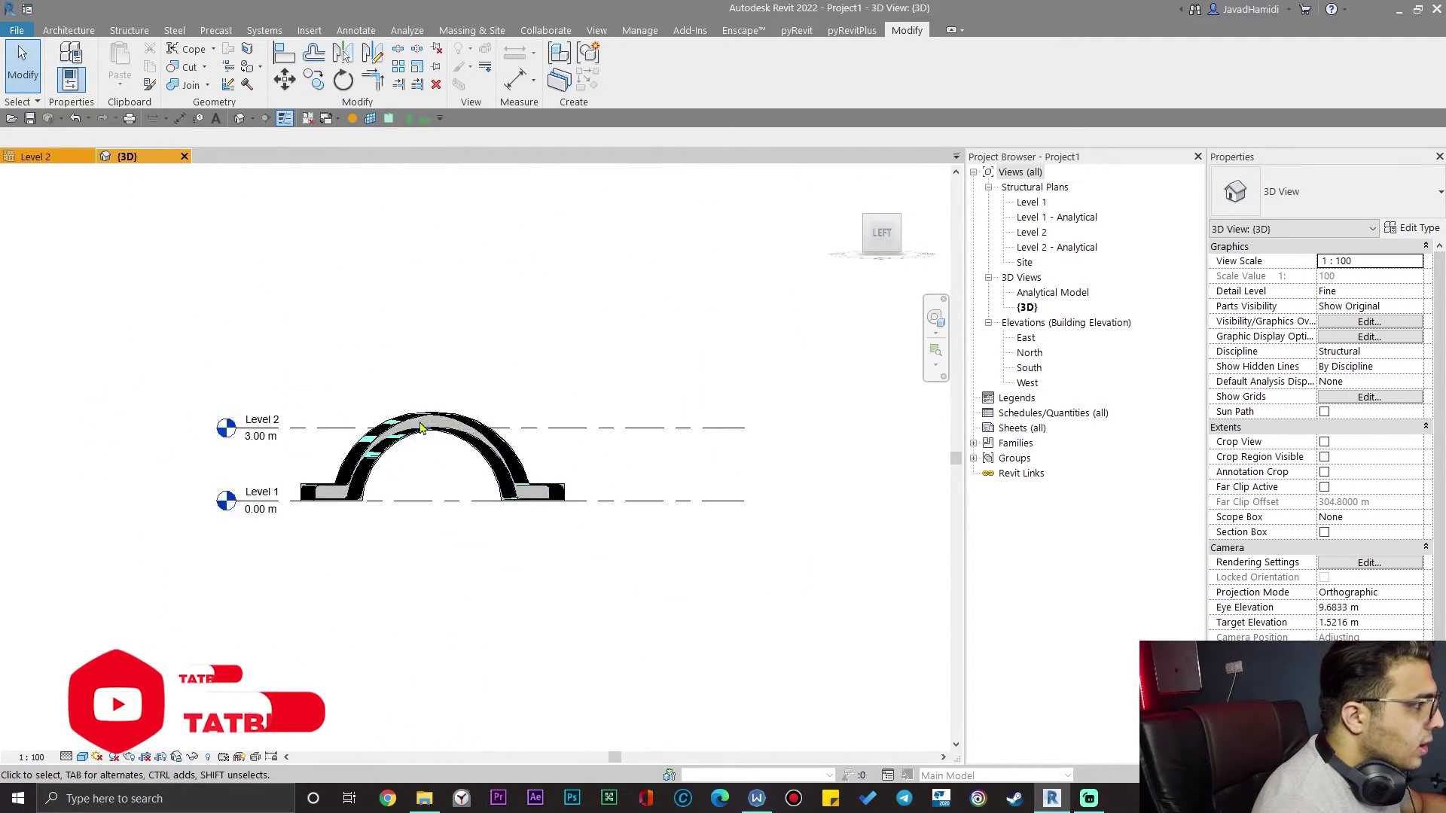
pyautogui.scroll(4, 376, 443)
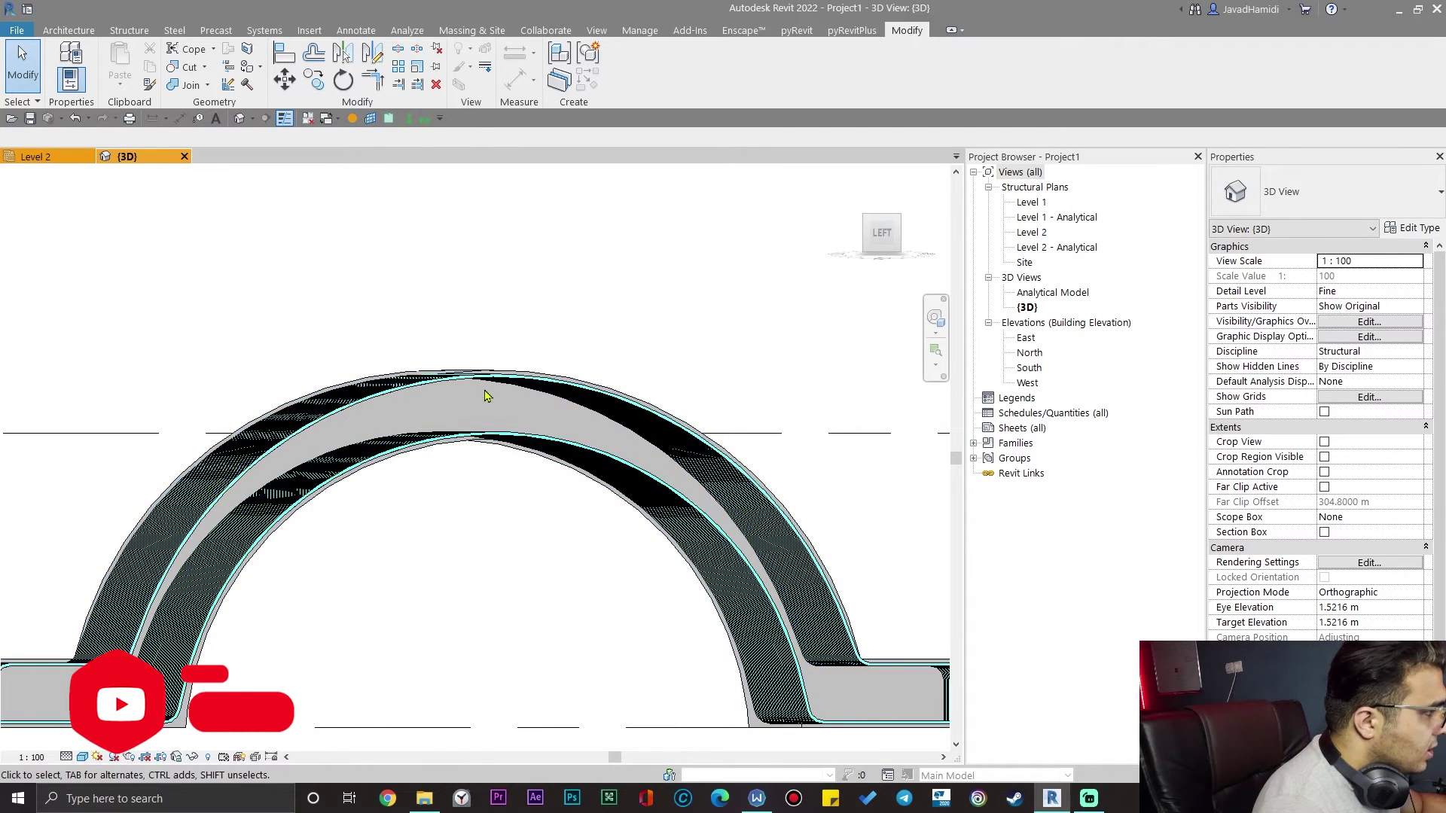
pyautogui.scroll(5, 583, 414)
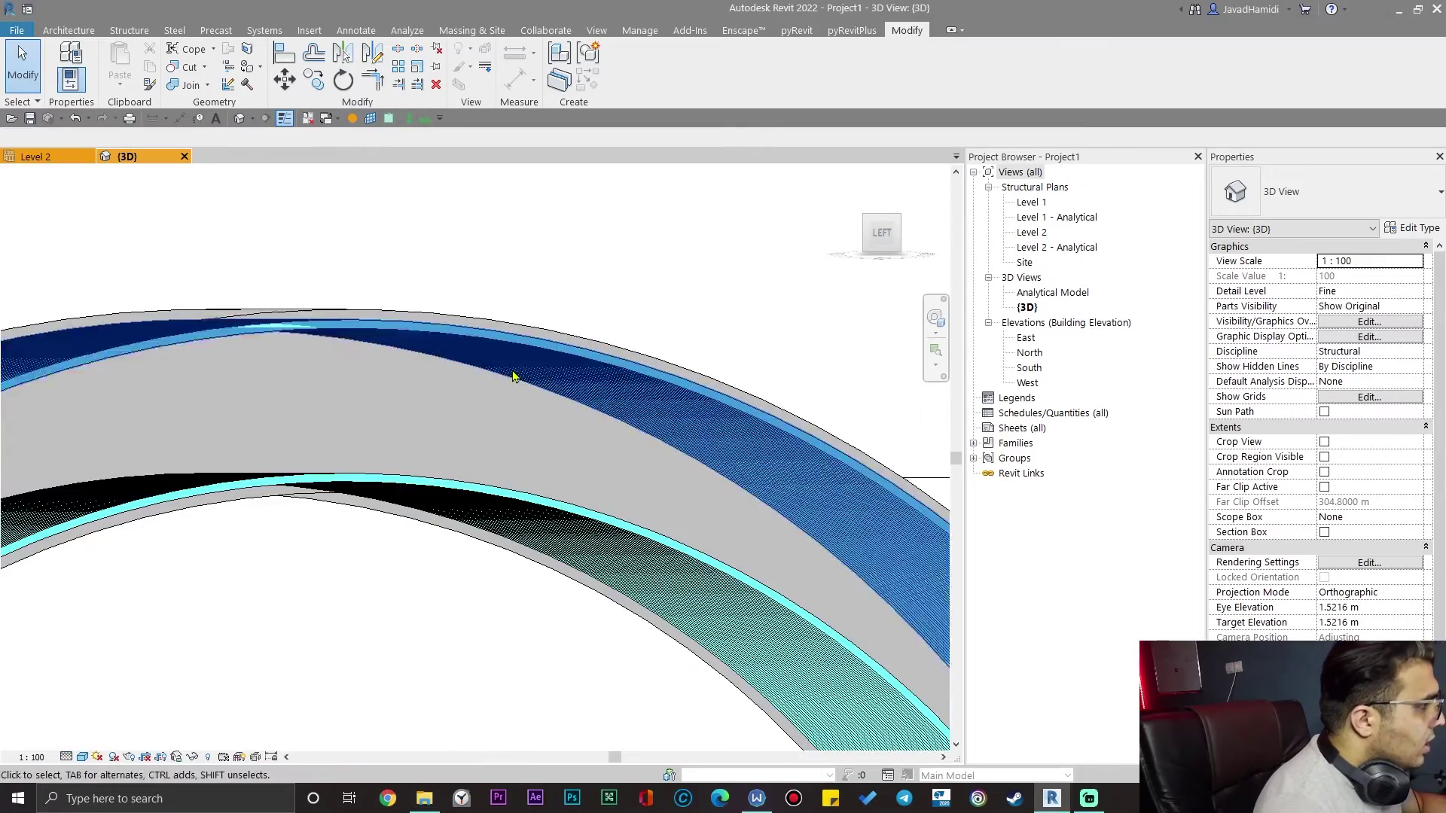
pyautogui.scroll(6, 631, 409)
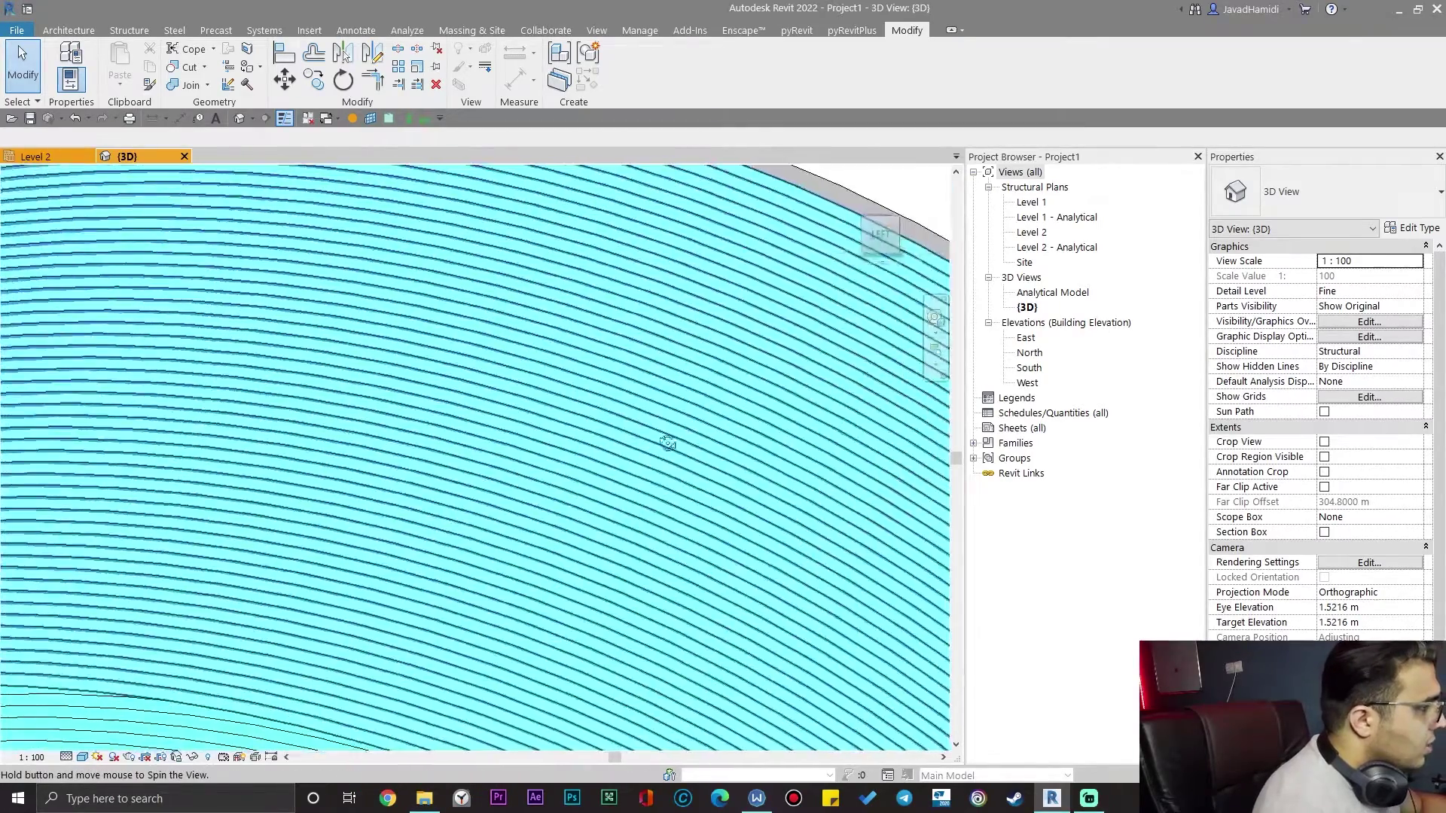
pyautogui.keyDown('shift'); pyautogui.moveTo(667, 443); pyautogui.dragTo(640, 410, button='middle'); pyautogui.keyUp('shift')
pyautogui.scroll(-5, 733, 503)
pyautogui.scroll(-4, 291, 413)
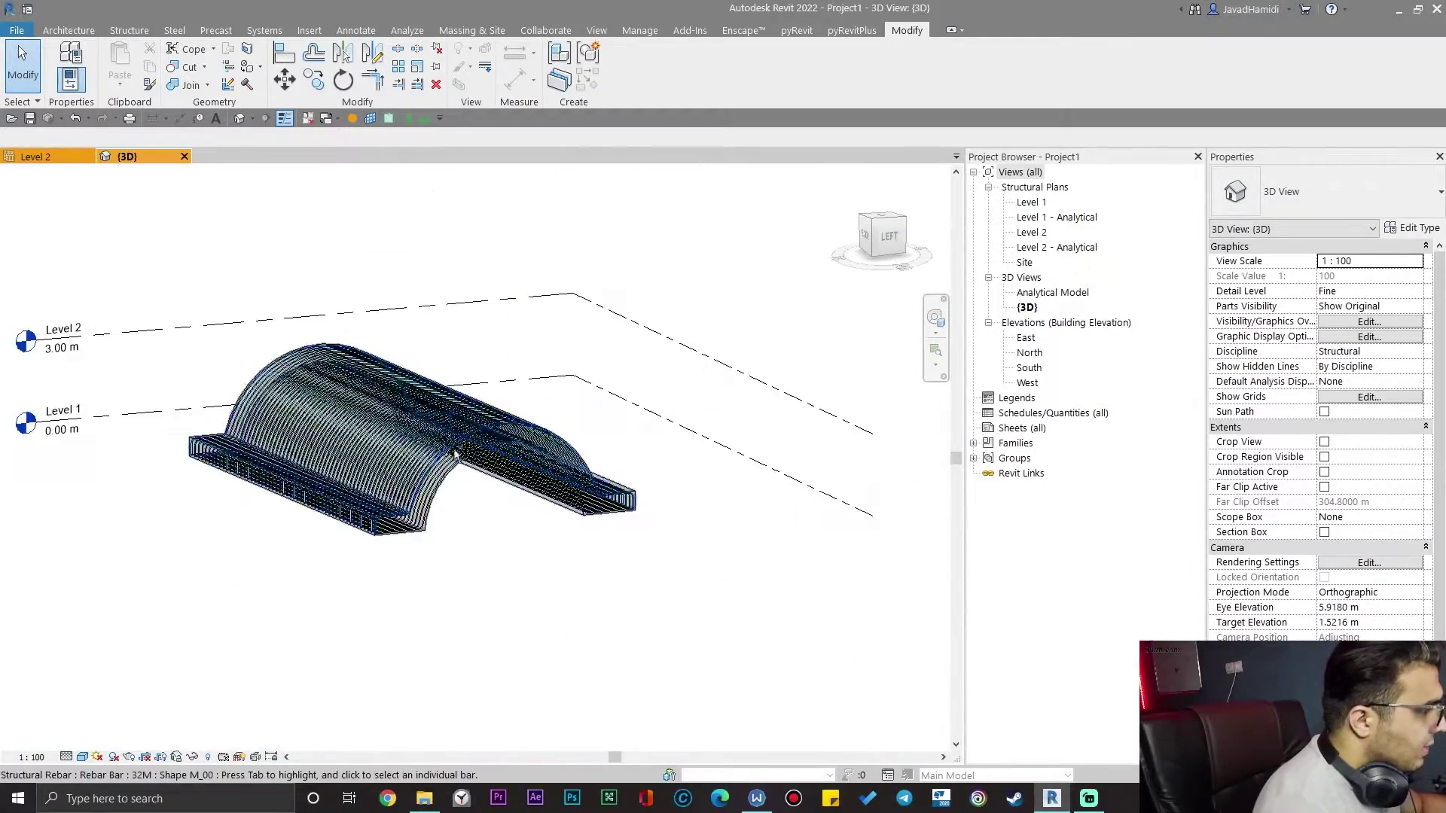
pyautogui.keyDown('shift'); pyautogui.moveTo(291, 413); pyautogui.dragTo(419, 575, button='middle'); pyautogui.keyUp('shift')
pyautogui.scroll(6, 420, 567)
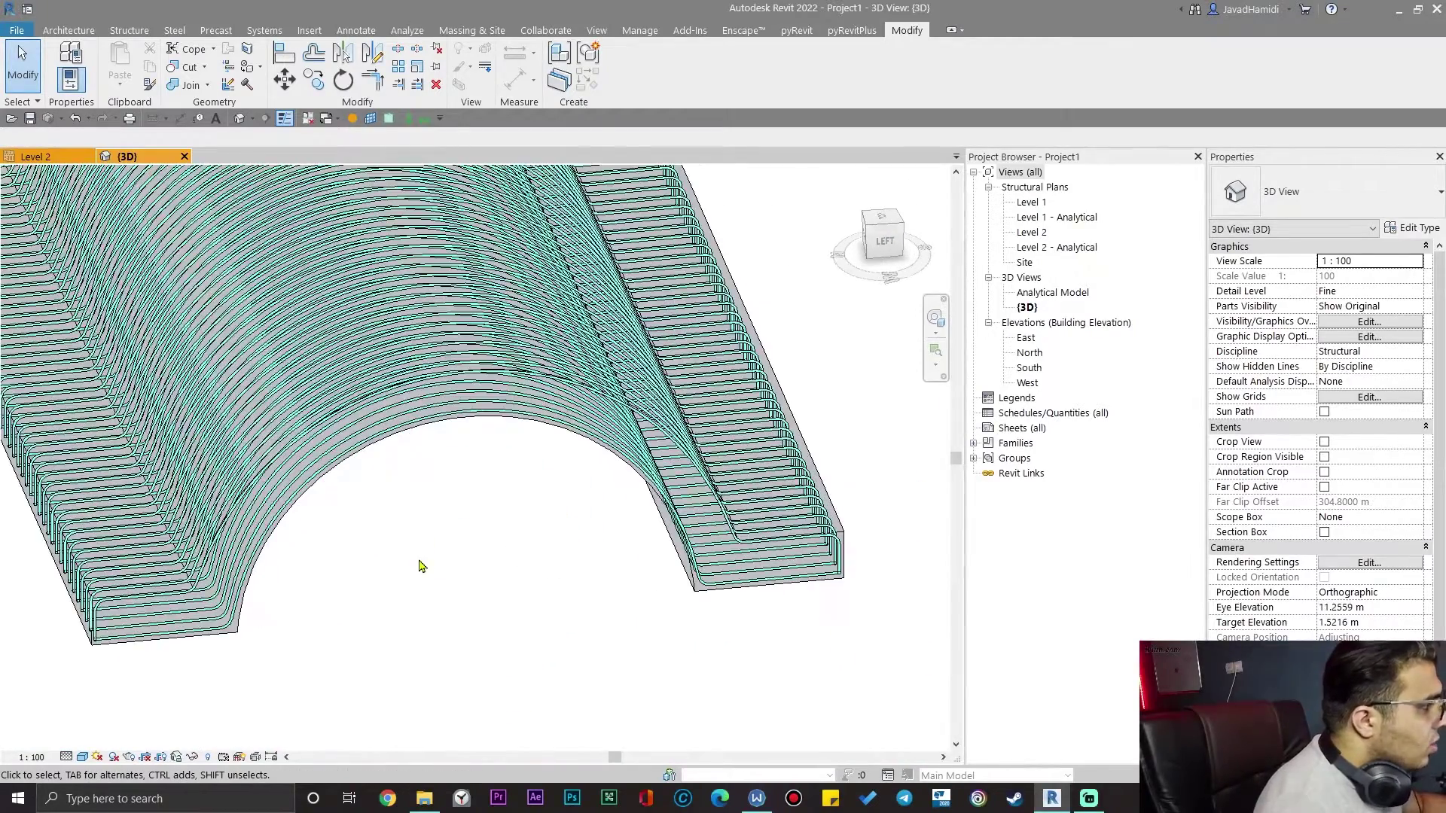
# - Switch the 3D view to a shaded visual style
pyautogui.click(84, 756)
pyautogui.click(143, 710)
pyautogui.scroll(-4, 371, 661)
pyautogui.keyDown('shift'); pyautogui.moveTo(371, 662); pyautogui.dragTo(422, 678, button='middle'); pyautogui.keyUp('shift')
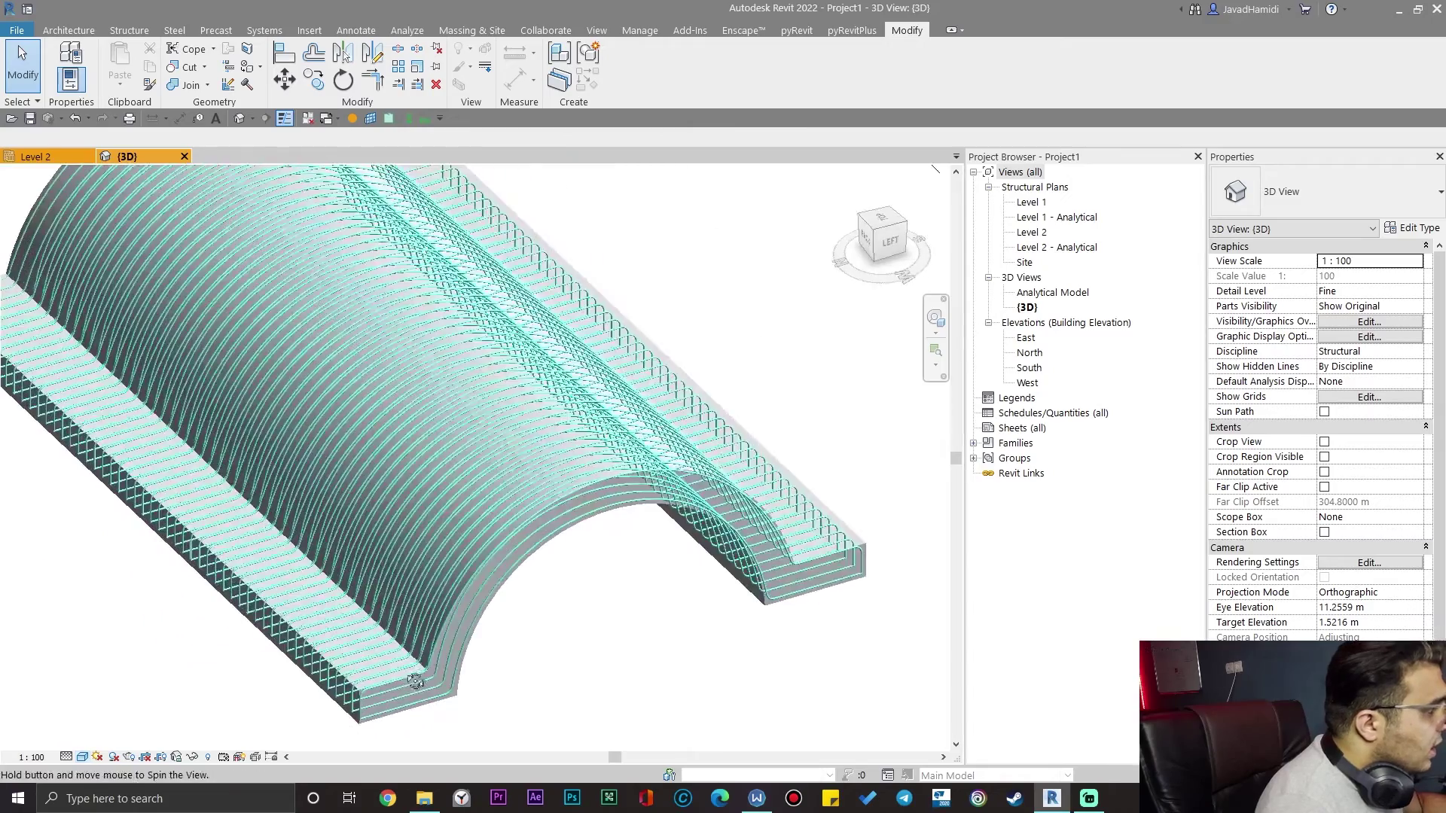
# - Select the concrete tunnel and start free form rebar placement on it with the Aligned distribution type
pyautogui.scroll(6, 484, 726)
pyautogui.click(536, 708)
pyautogui.scroll(-4, 536, 707)
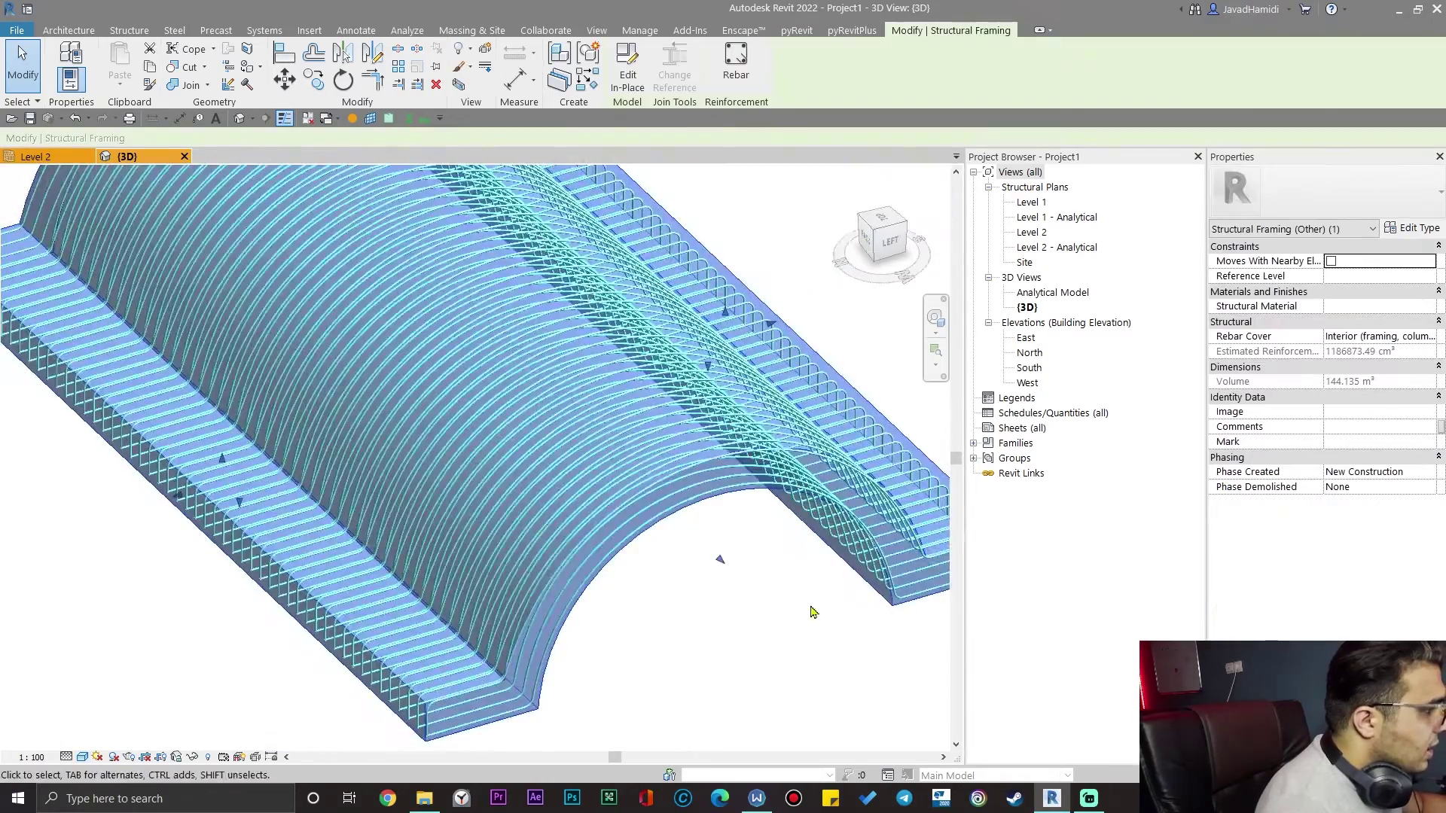
pyautogui.moveTo(723, 588); pyautogui.dragTo(777, 695, button='middle')
pyautogui.moveTo(794, 253); pyautogui.dragTo(710, 326, button='middle')
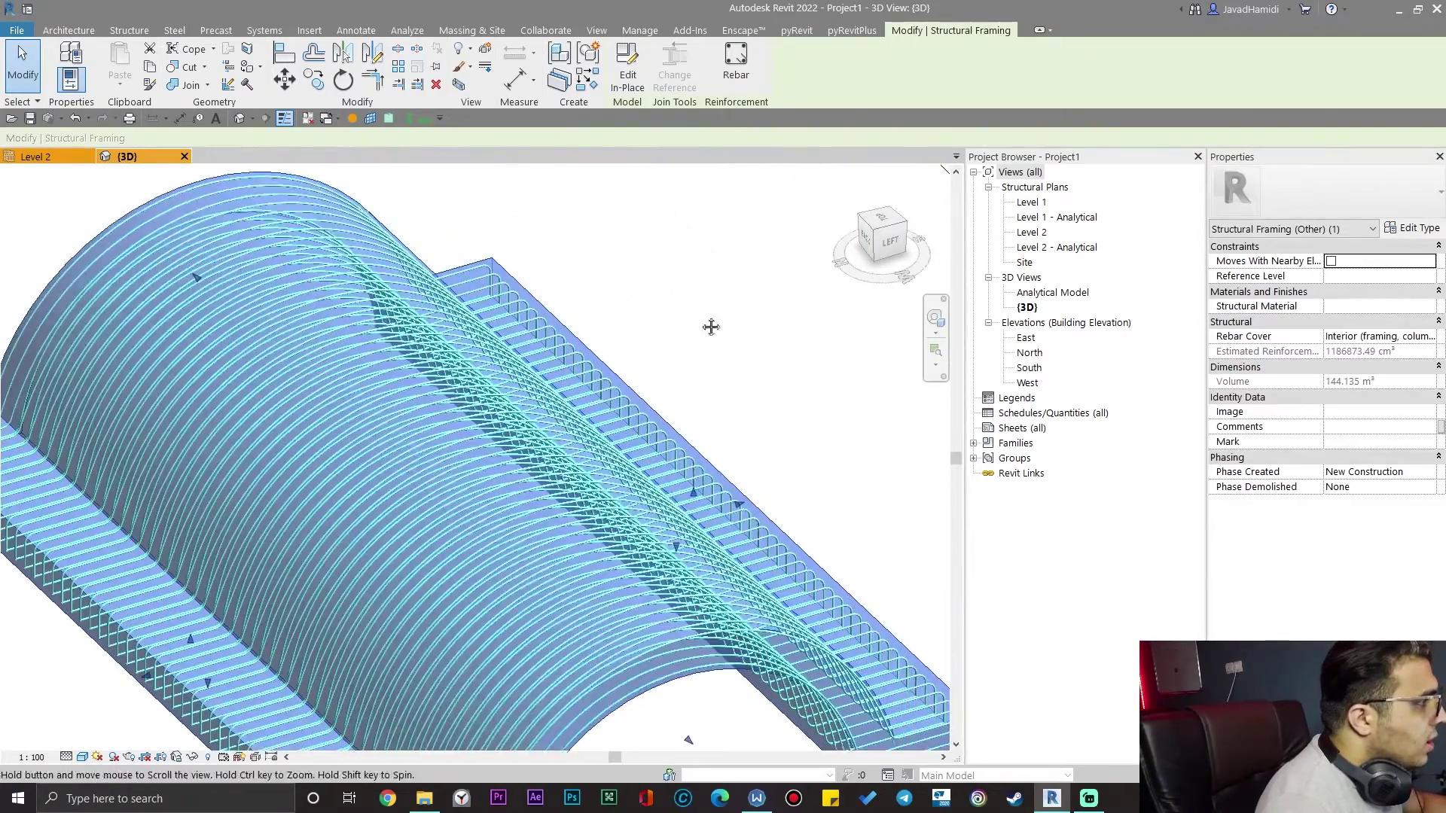
pyautogui.click(735, 64)
pyautogui.scroll(-3, 709, 457)
pyautogui.keyDown('shift'); pyautogui.moveTo(714, 432); pyautogui.dragTo(787, 482, button='middle'); pyautogui.keyUp('shift')
pyautogui.click(783, 72)
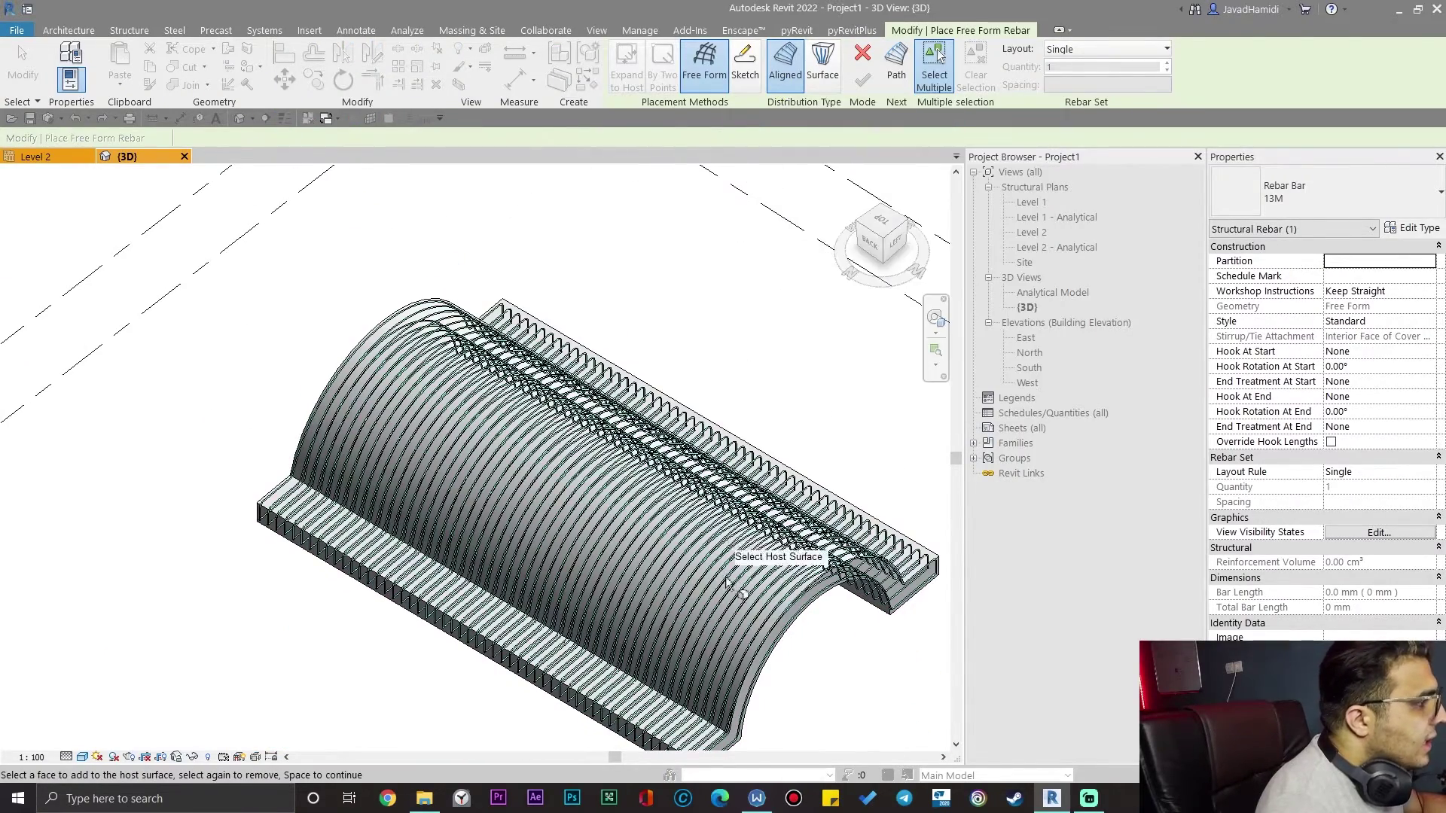
# - Pick the tunnel's curved outer arch face as the host surface for the aligned rebar
pyautogui.scroll(5, 494, 616)
pyautogui.scroll(-8, 494, 616)
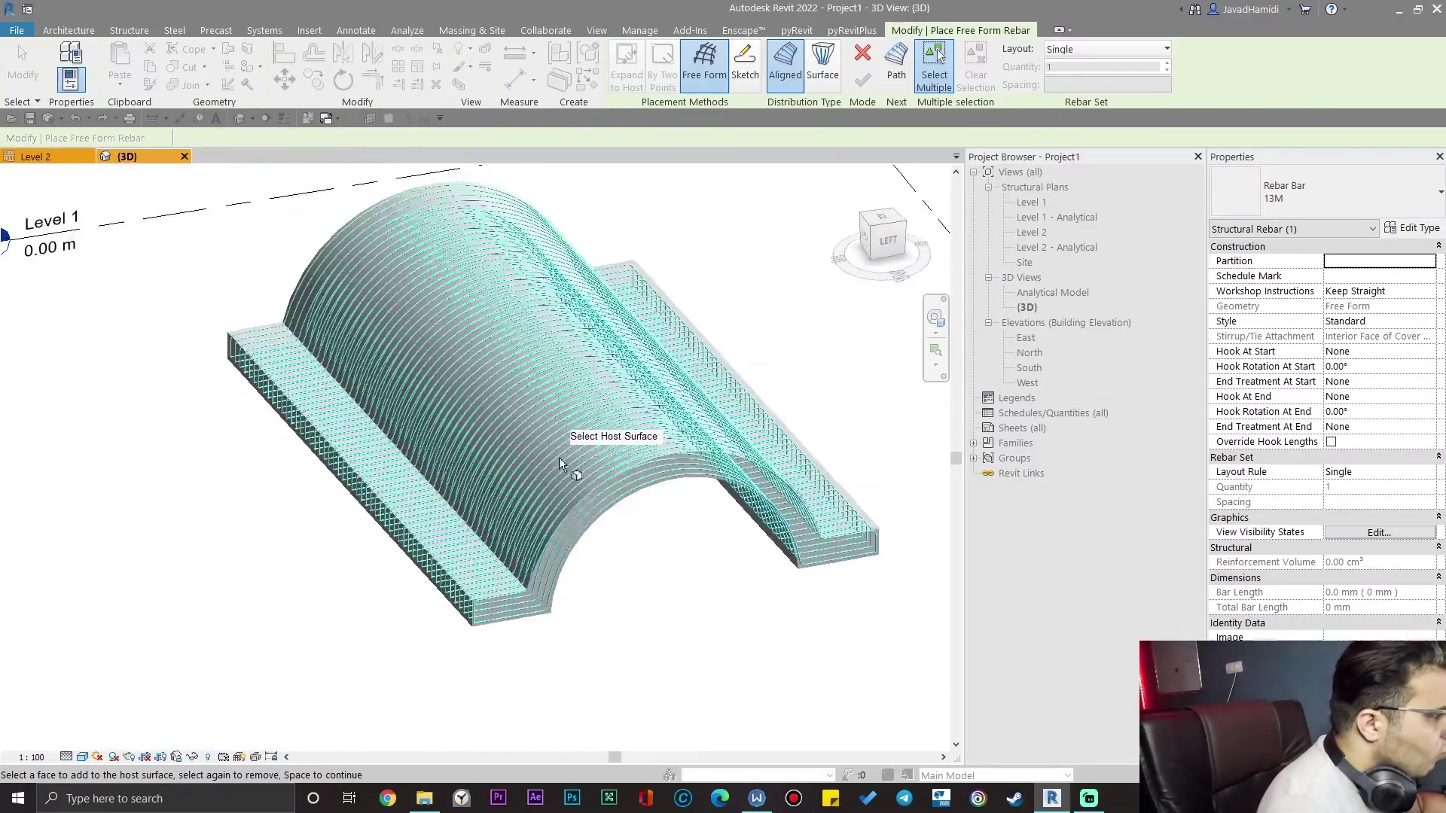
pyautogui.keyDown('shift'); pyautogui.moveTo(558, 460); pyautogui.dragTo(762, 274, button='middle'); pyautogui.keyUp('shift')
pyautogui.scroll(5, 575, 291)
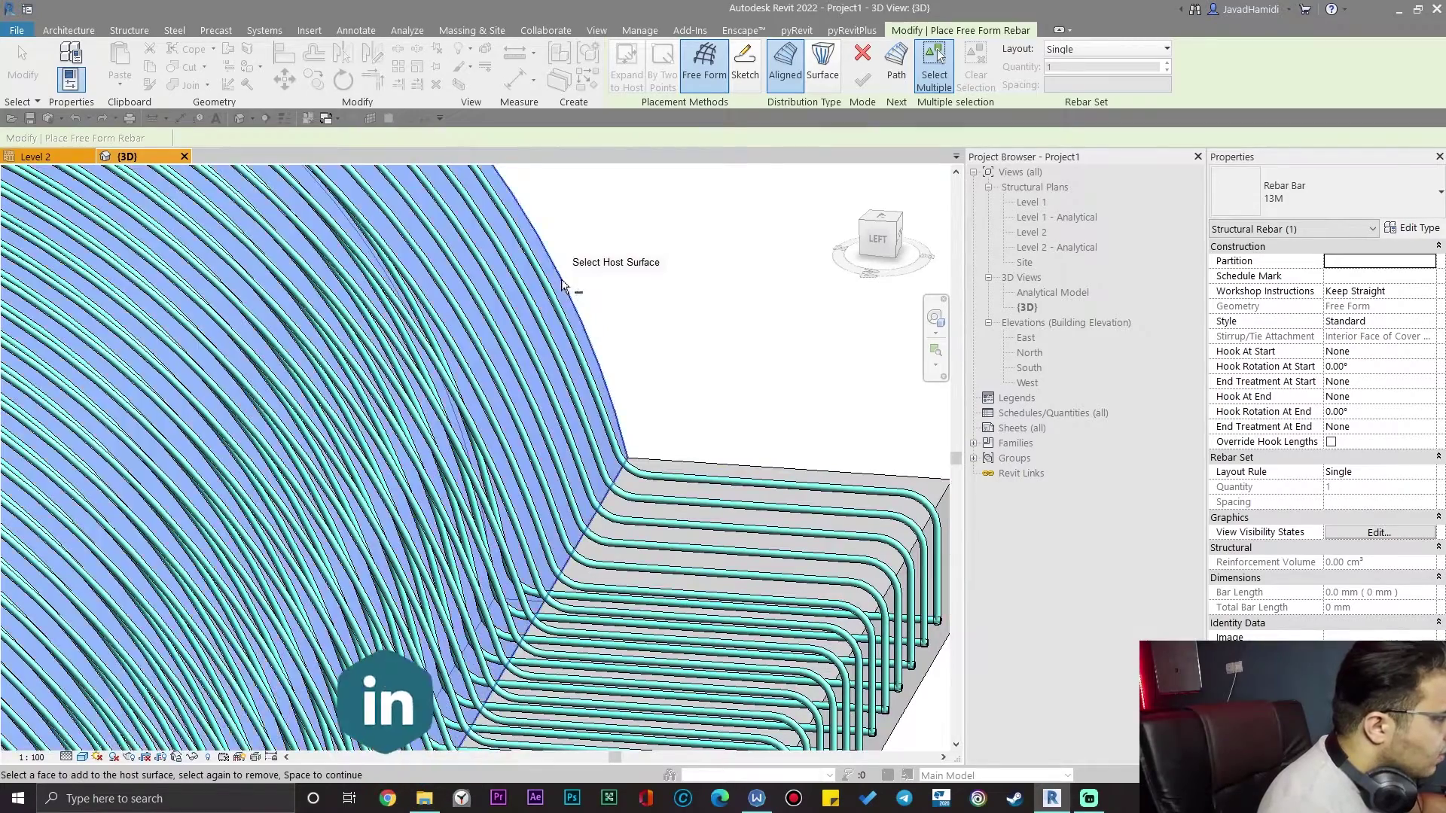
pyautogui.scroll(-8, 562, 286)
# - Examine the arch and foot edges at the tunnel's near end to decide which edge the aligned rebar should follow
pyautogui.keyDown('shift'); pyautogui.moveTo(661, 454); pyautogui.dragTo(562, 537, button='middle'); pyautogui.keyUp('shift')
pyautogui.scroll(5, 497, 423)
pyautogui.scroll(3, 453, 544)
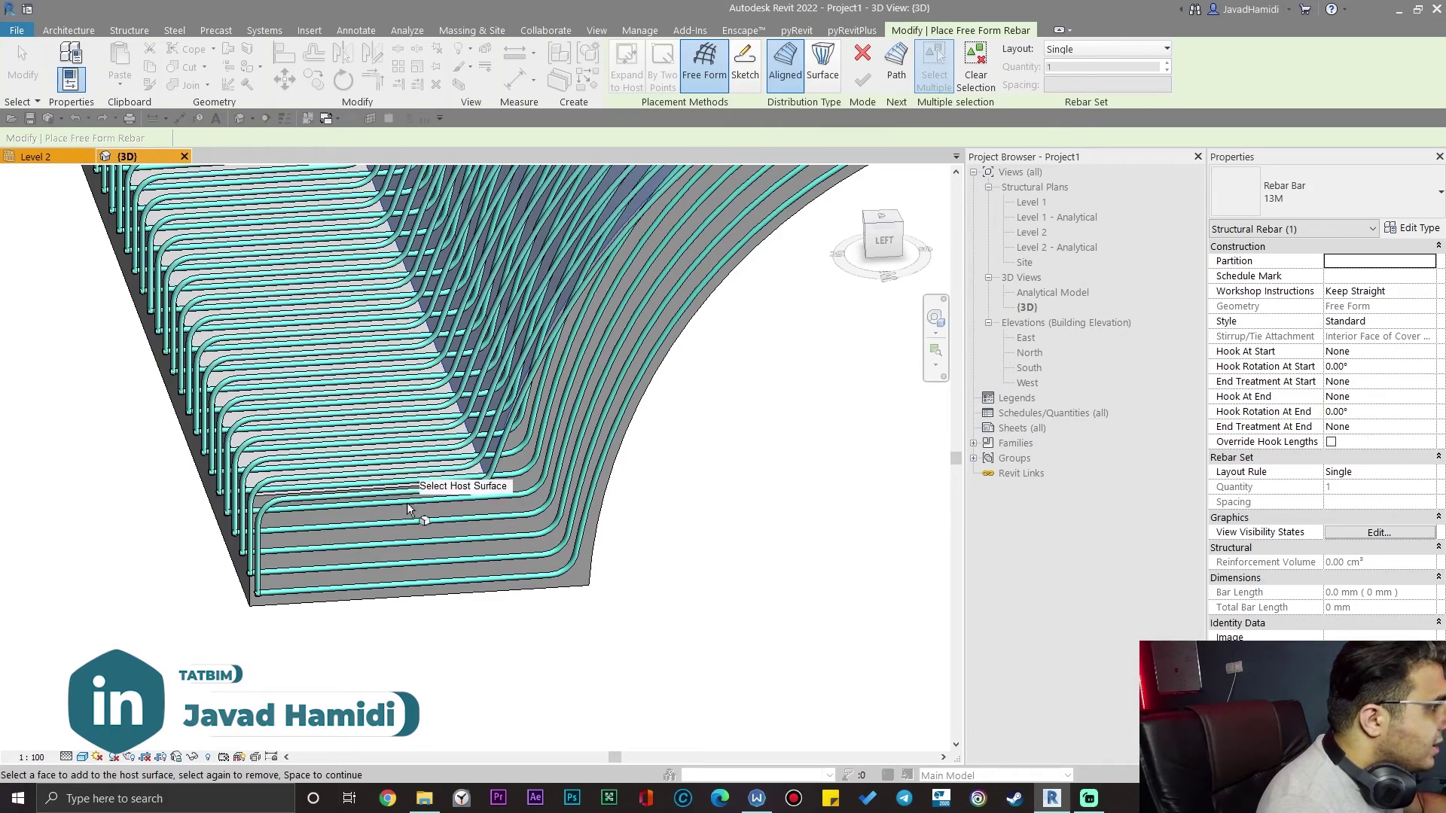
pyautogui.scroll(-4, 401, 505)
pyautogui.scroll(4, 443, 513)
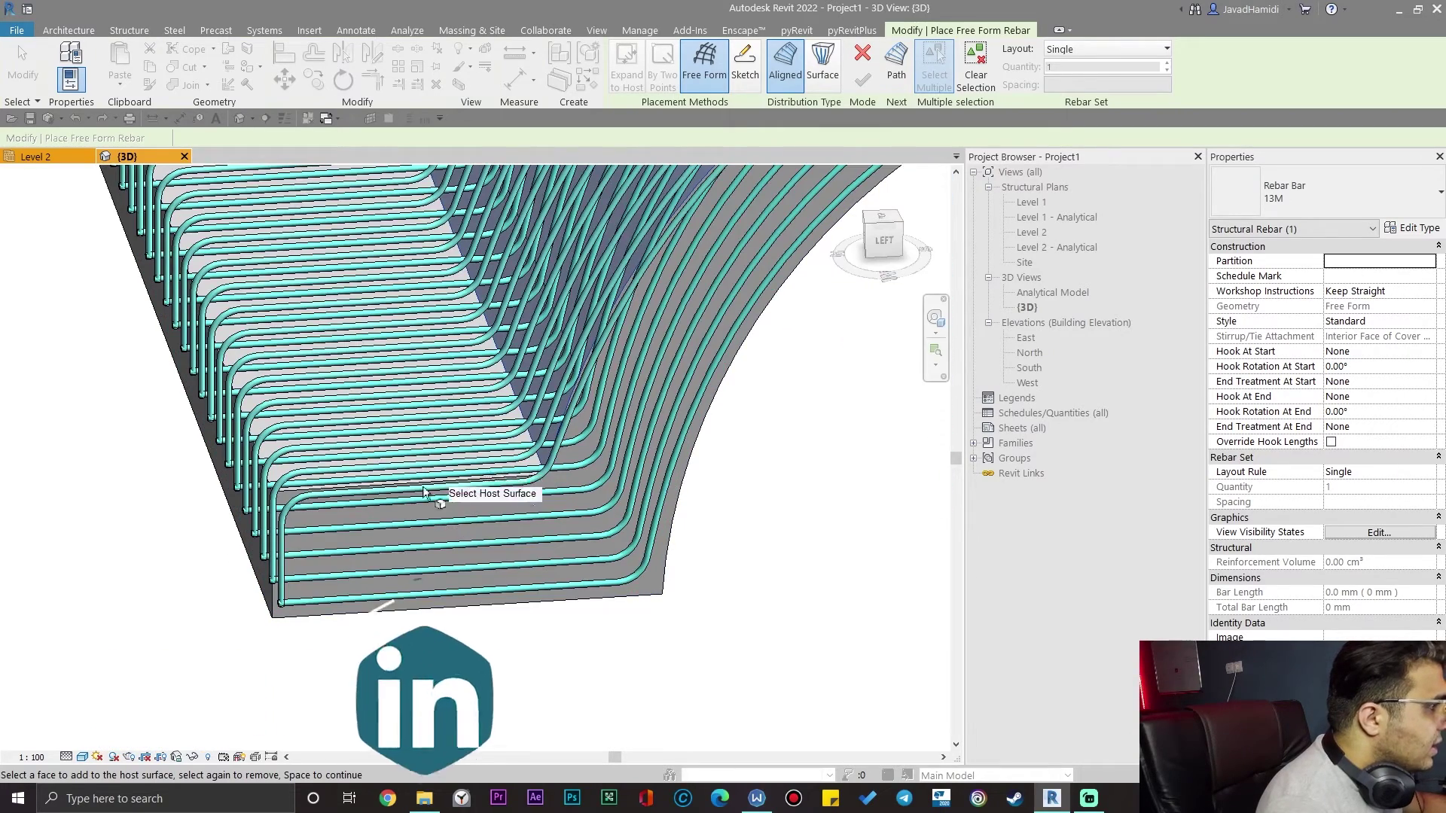
pyautogui.scroll(-5, 395, 497)
pyautogui.moveTo(624, 491); pyautogui.dragTo(538, 581, button='middle')
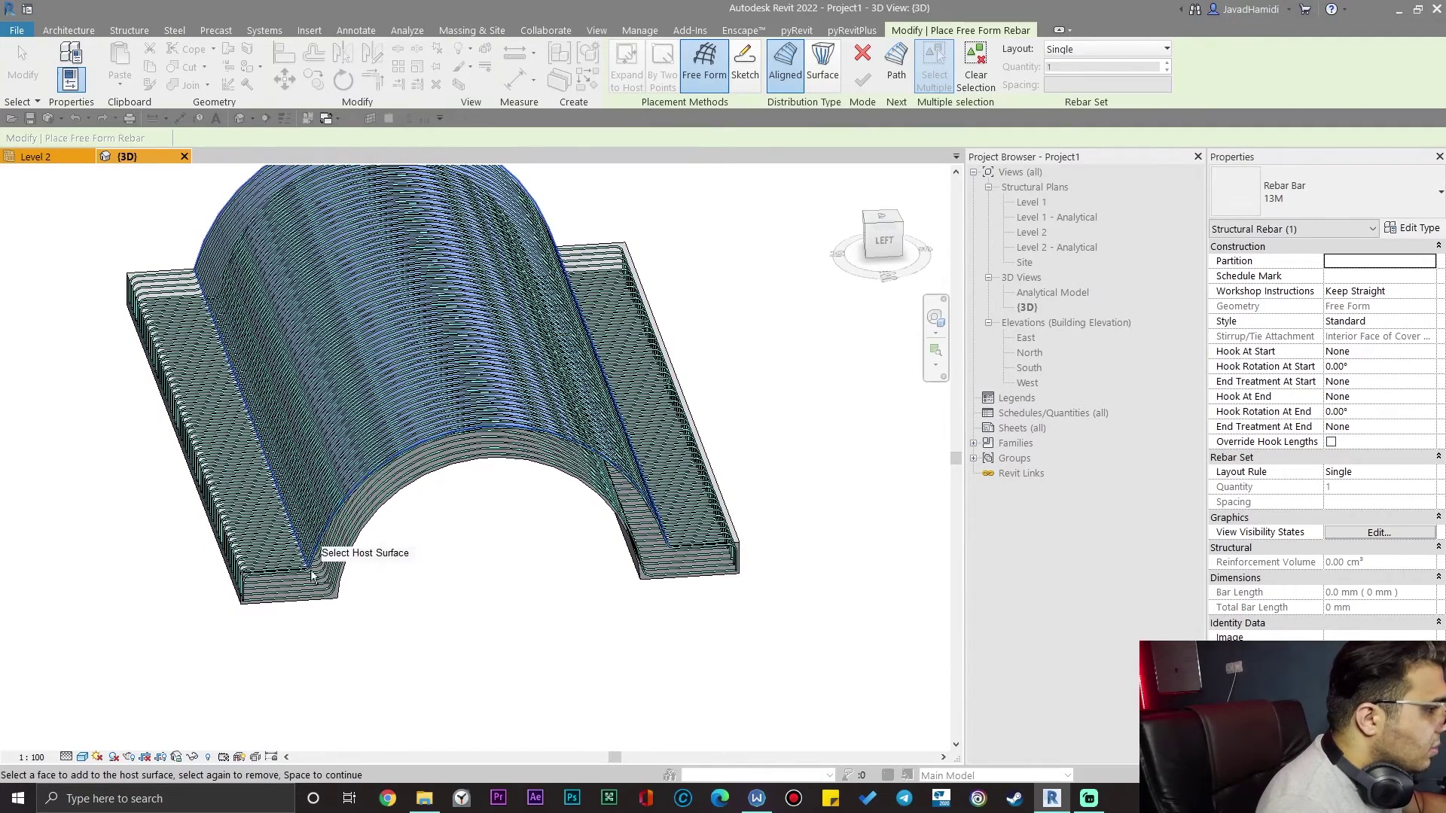
pyautogui.scroll(3, 294, 557)
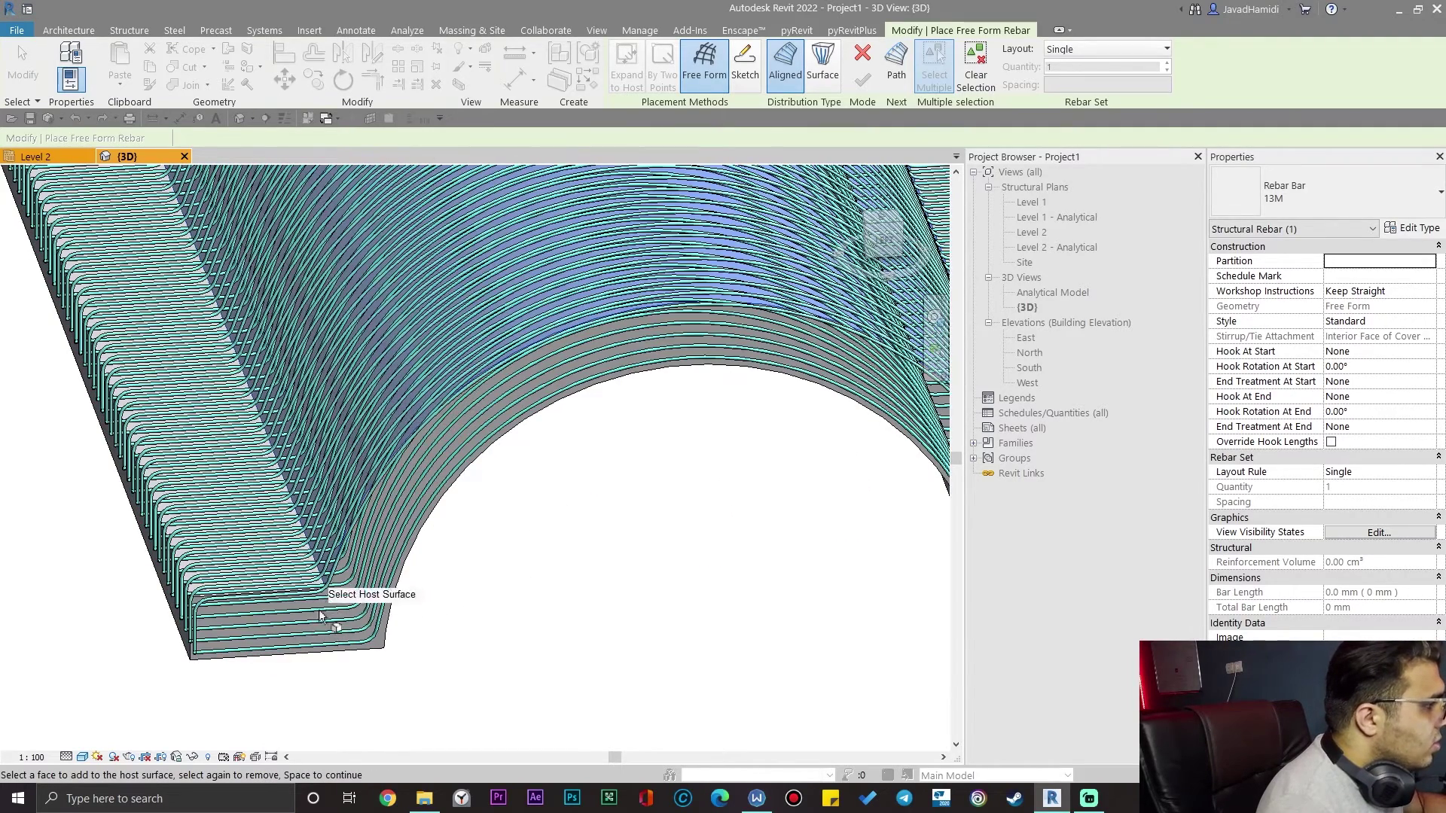
pyautogui.scroll(-4, 772, 352)
pyautogui.scroll(-2, 490, 512)
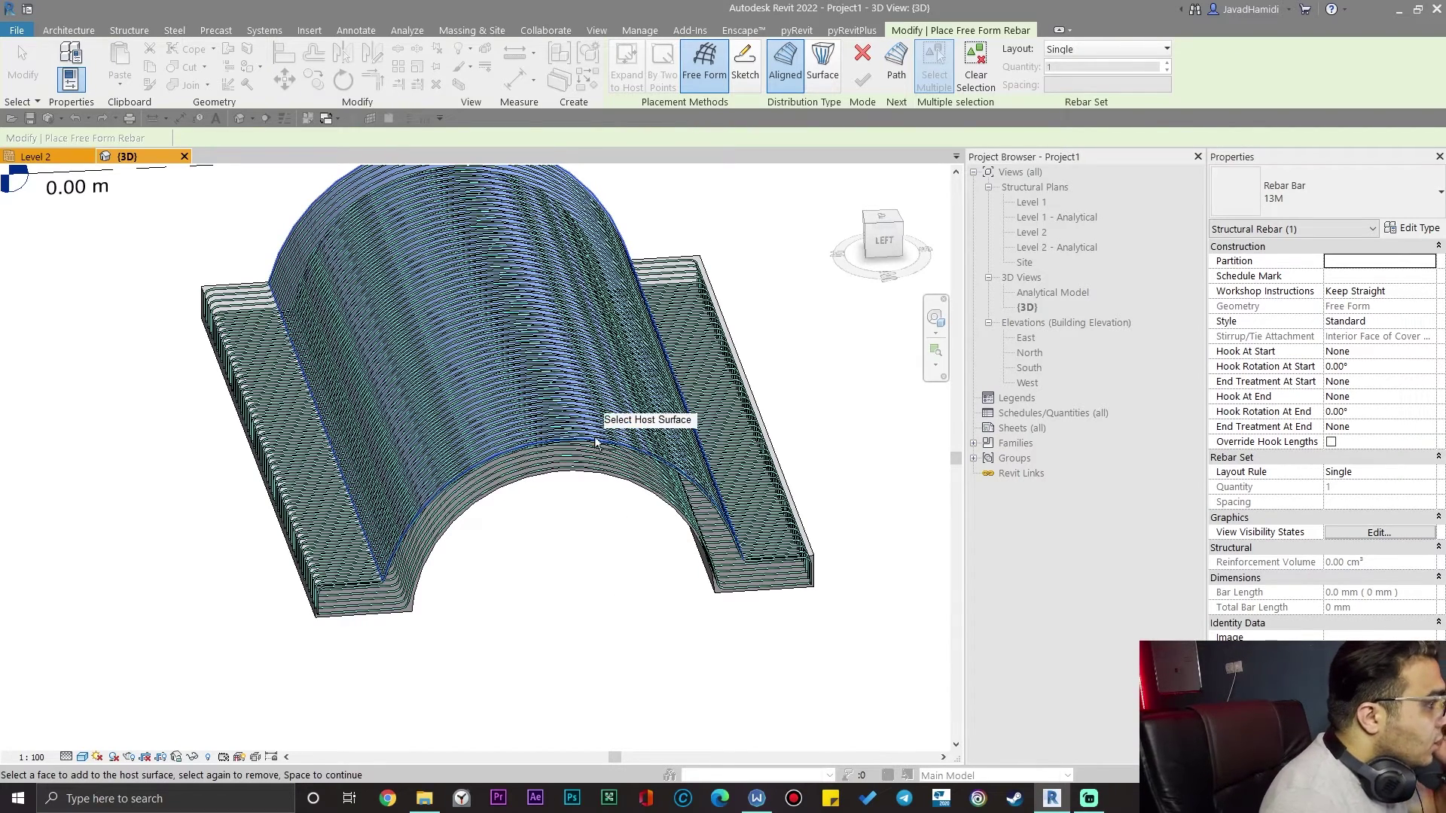
pyautogui.scroll(3, 655, 451)
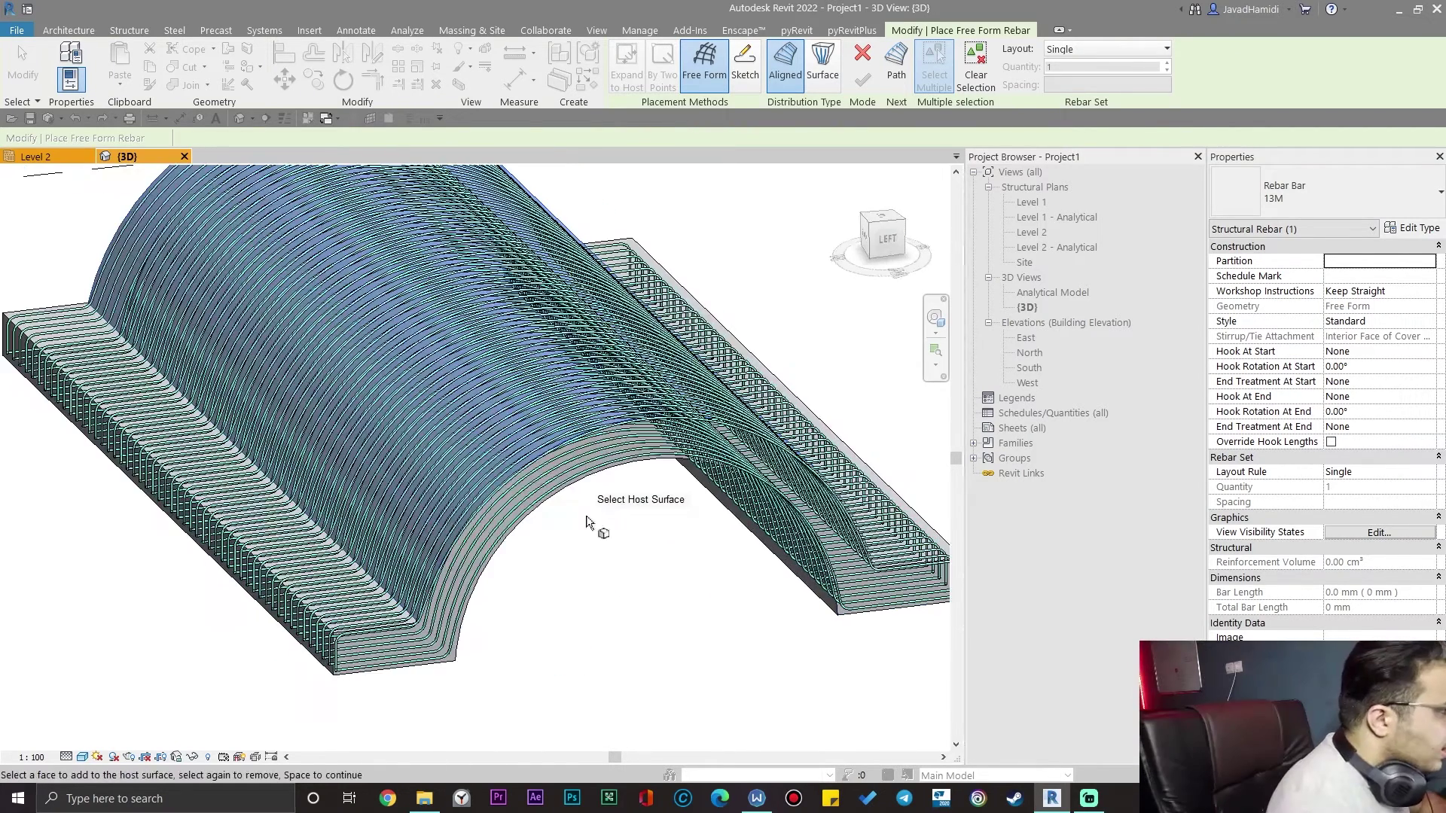
# - Proceed to the path selection and pick the outer arch edge at the tunnel's near end as the distribution path
pyautogui.press('space')
pyautogui.keyDown('shift'); pyautogui.moveTo(595, 524); pyautogui.dragTo(623, 488, button='middle'); pyautogui.keyUp('shift')
pyautogui.scroll(5, 582, 358)
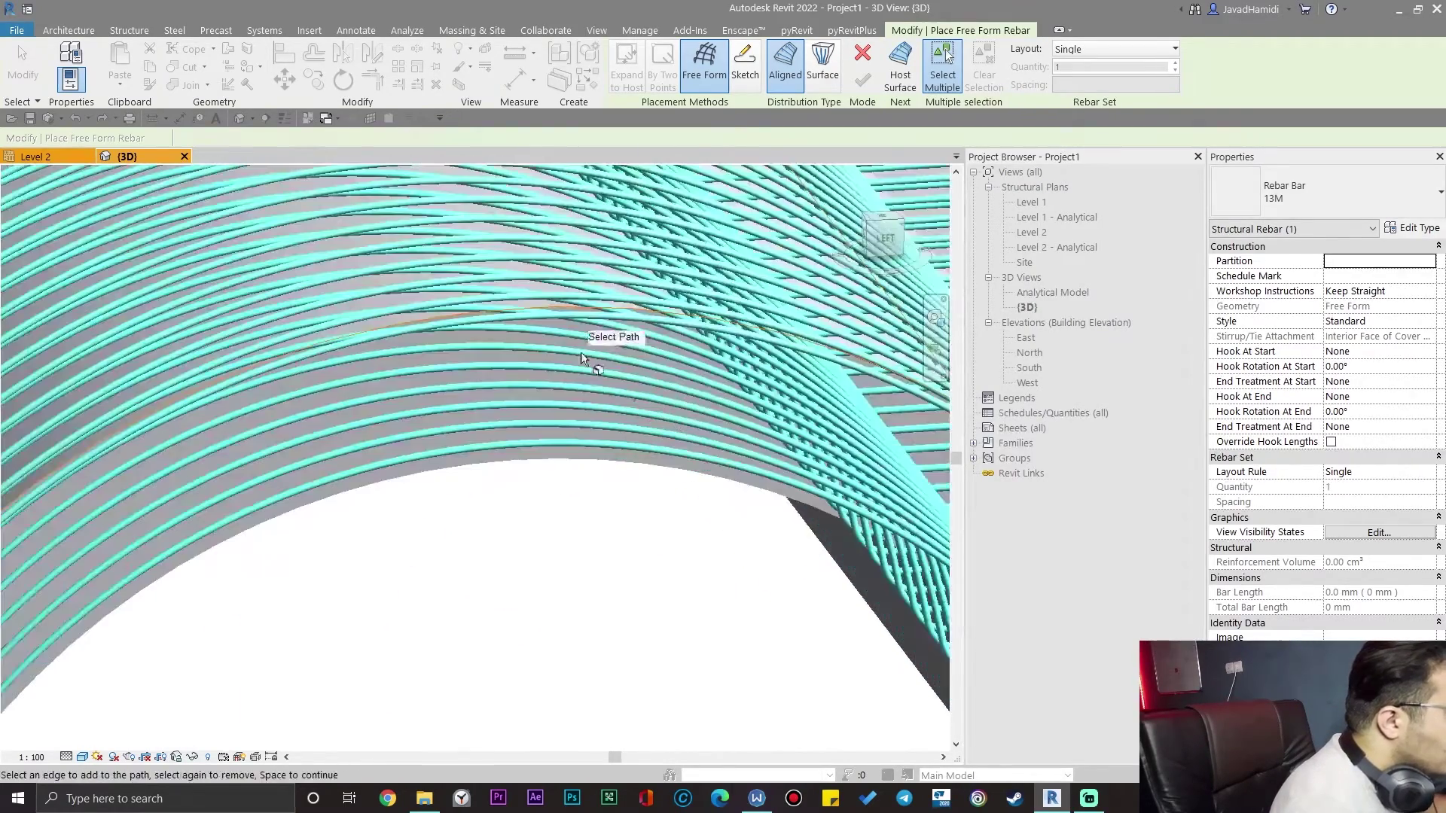
pyautogui.keyDown('shift'); pyautogui.moveTo(545, 408); pyautogui.dragTo(515, 465, button='middle'); pyautogui.keyUp('shift')
pyautogui.scroll(3, 515, 465)
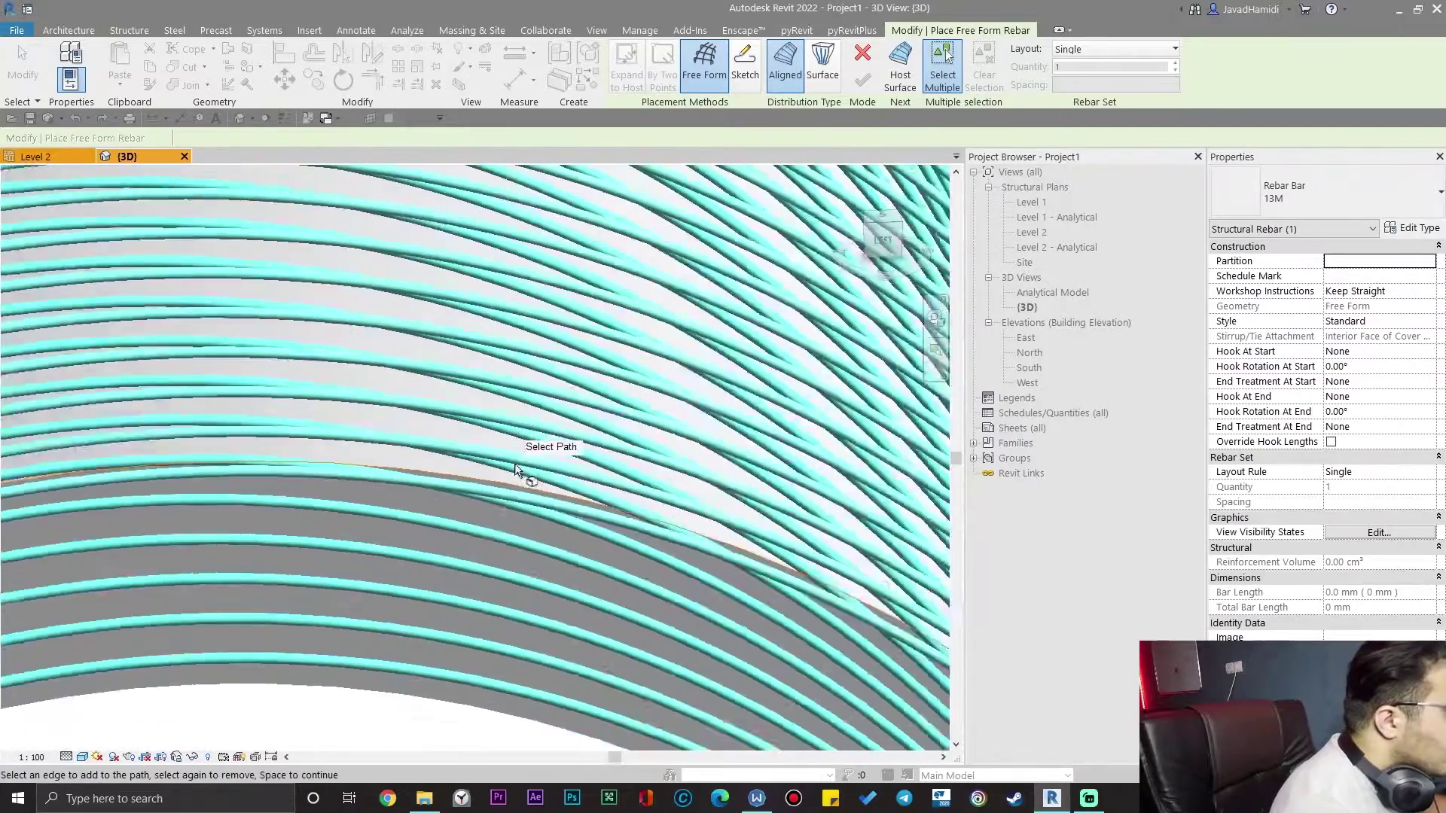
pyautogui.click(516, 468)
pyautogui.press('space')
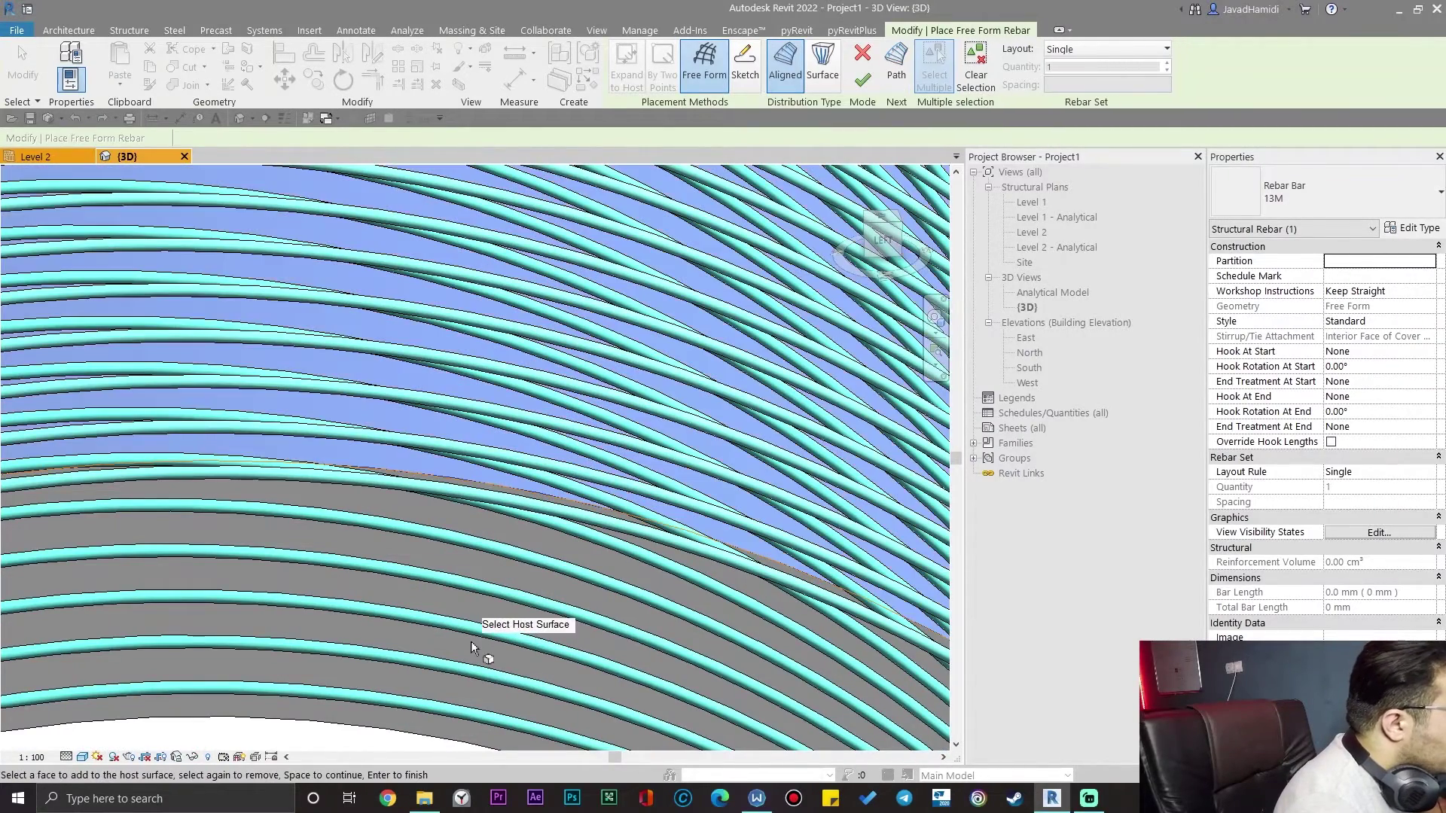
# - Finish the aligned free form rebar and exit rebar placement
pyautogui.scroll(-6, 468, 645)
pyautogui.click(863, 79)
pyautogui.scroll(-2, 554, 595)
pyautogui.press('Escape')
pyautogui.press('Escape')
# - Select the new longitudinal rebar on the outer arch face and set its layout to Maximum Spacing at 350 mm
pyautogui.scroll(7, 328, 352)
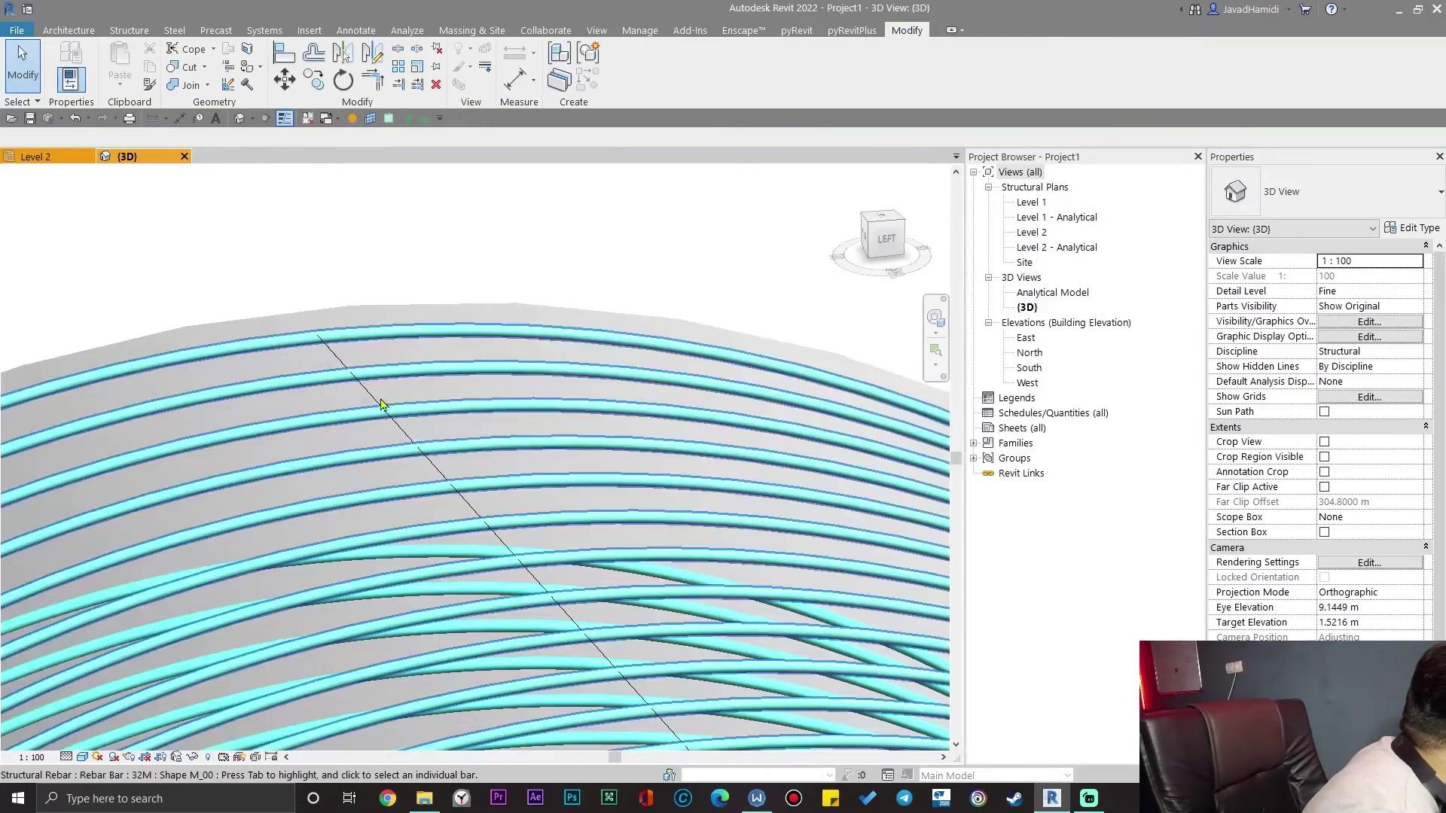
pyautogui.click(367, 389)
pyautogui.scroll(-6, 366, 389)
pyautogui.moveTo(633, 452)
pyautogui.keyDown('shift'); pyautogui.mouseDown(button='middle')
pyautogui.moveTo(388, 475)
pyautogui.moveTo(660, 456)
pyautogui.mouseUp(button='middle'); pyautogui.keyUp('shift')
pyautogui.scroll(6, 630, 394)
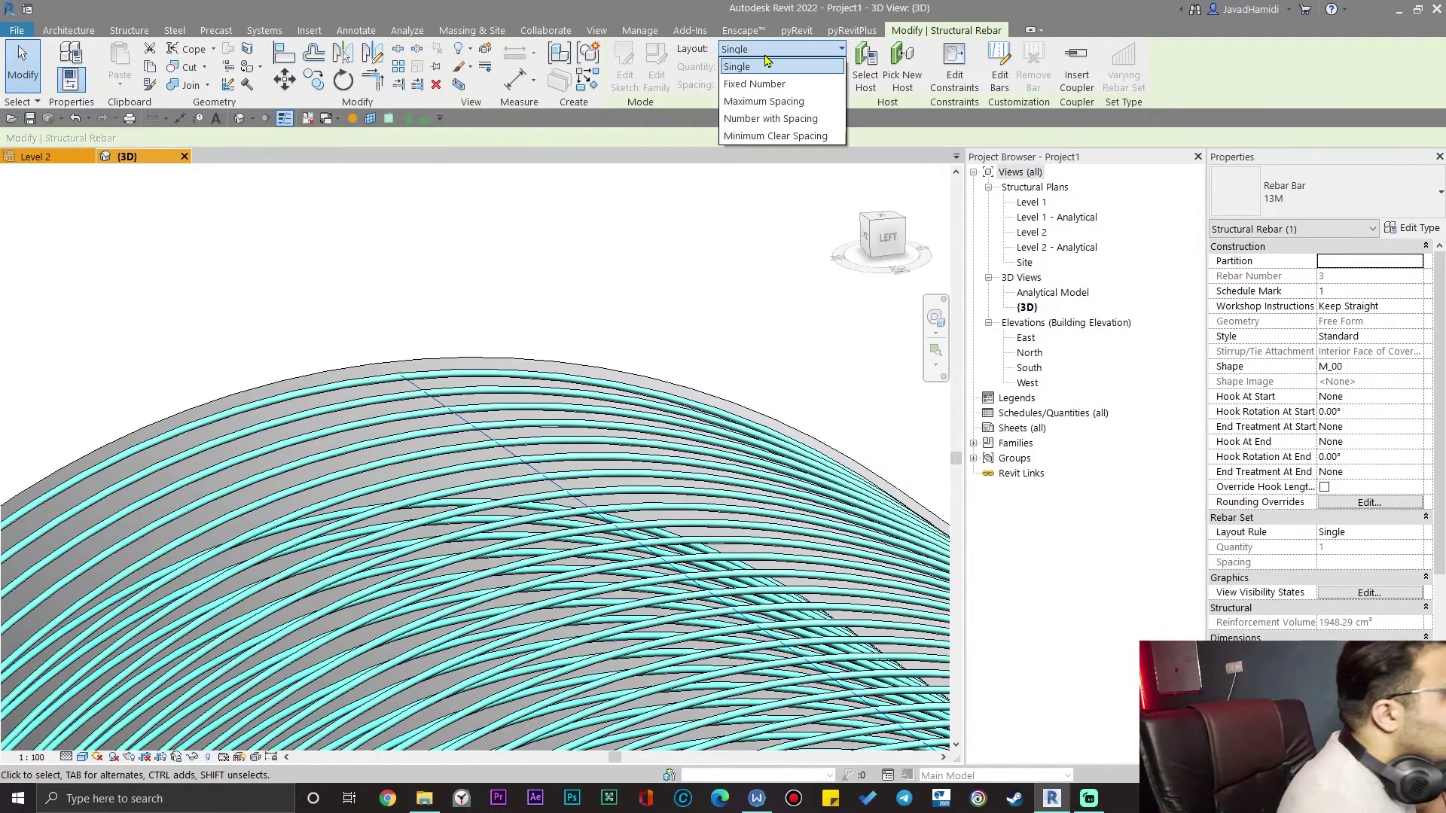
pyautogui.click(784, 101)
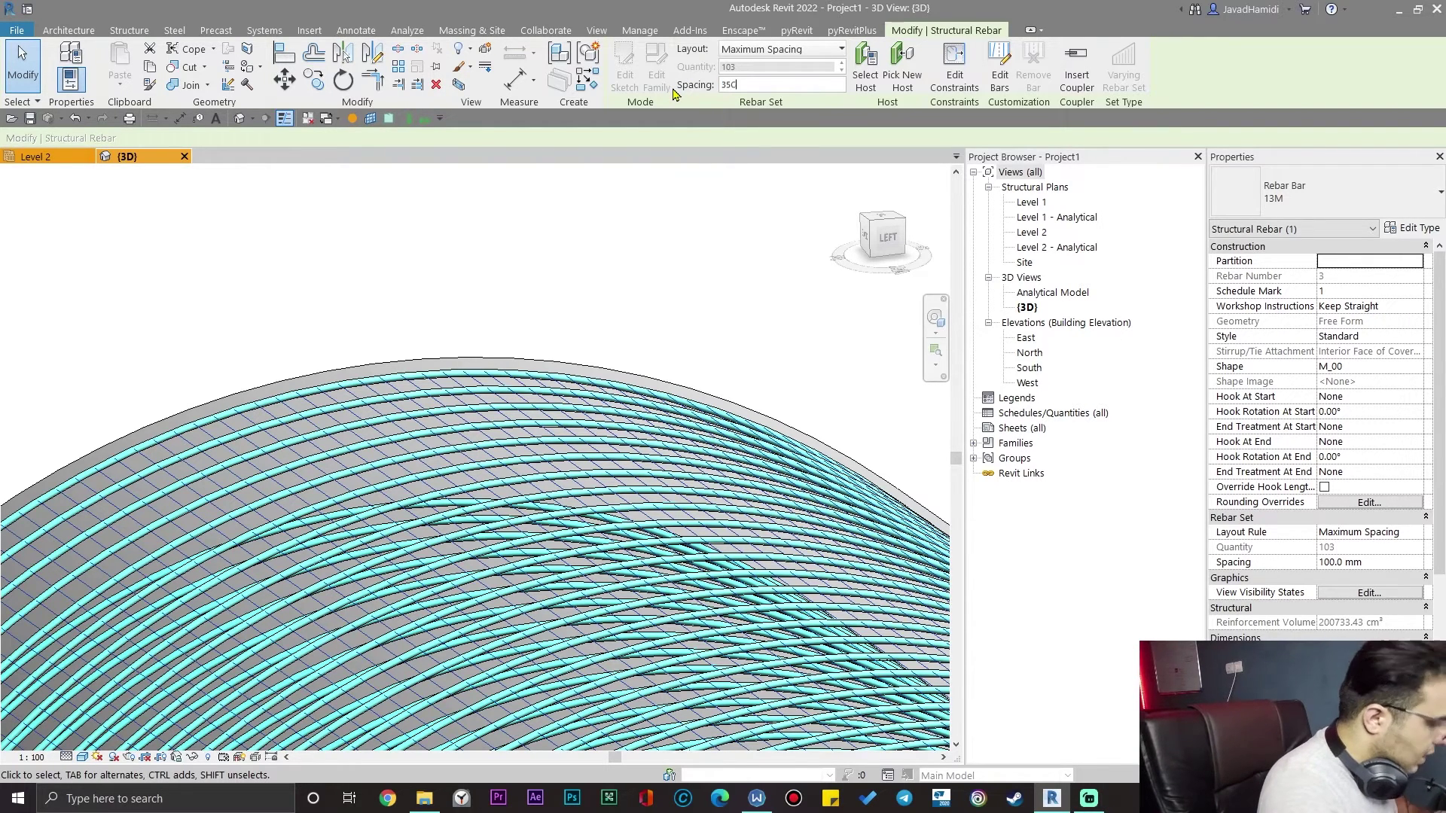
pyautogui.press('Return')
# - Set the longitudinal rebar set to display unobscured and as solid in the {3D} view
pyautogui.scroll(-6, 482, 497)
pyautogui.moveTo(601, 515); pyautogui.dragTo(288, 249, button='middle')
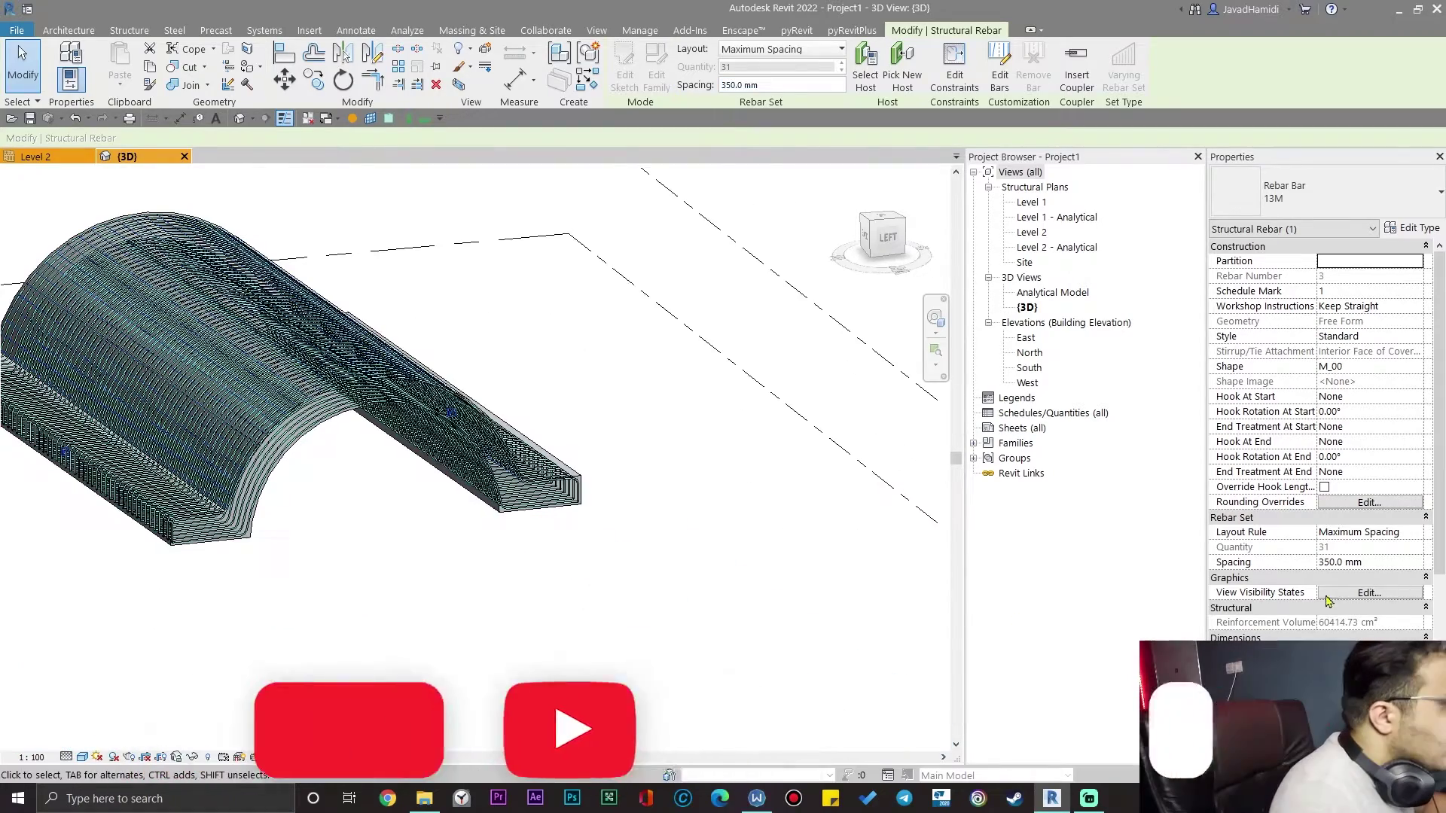
pyautogui.click(1392, 594)
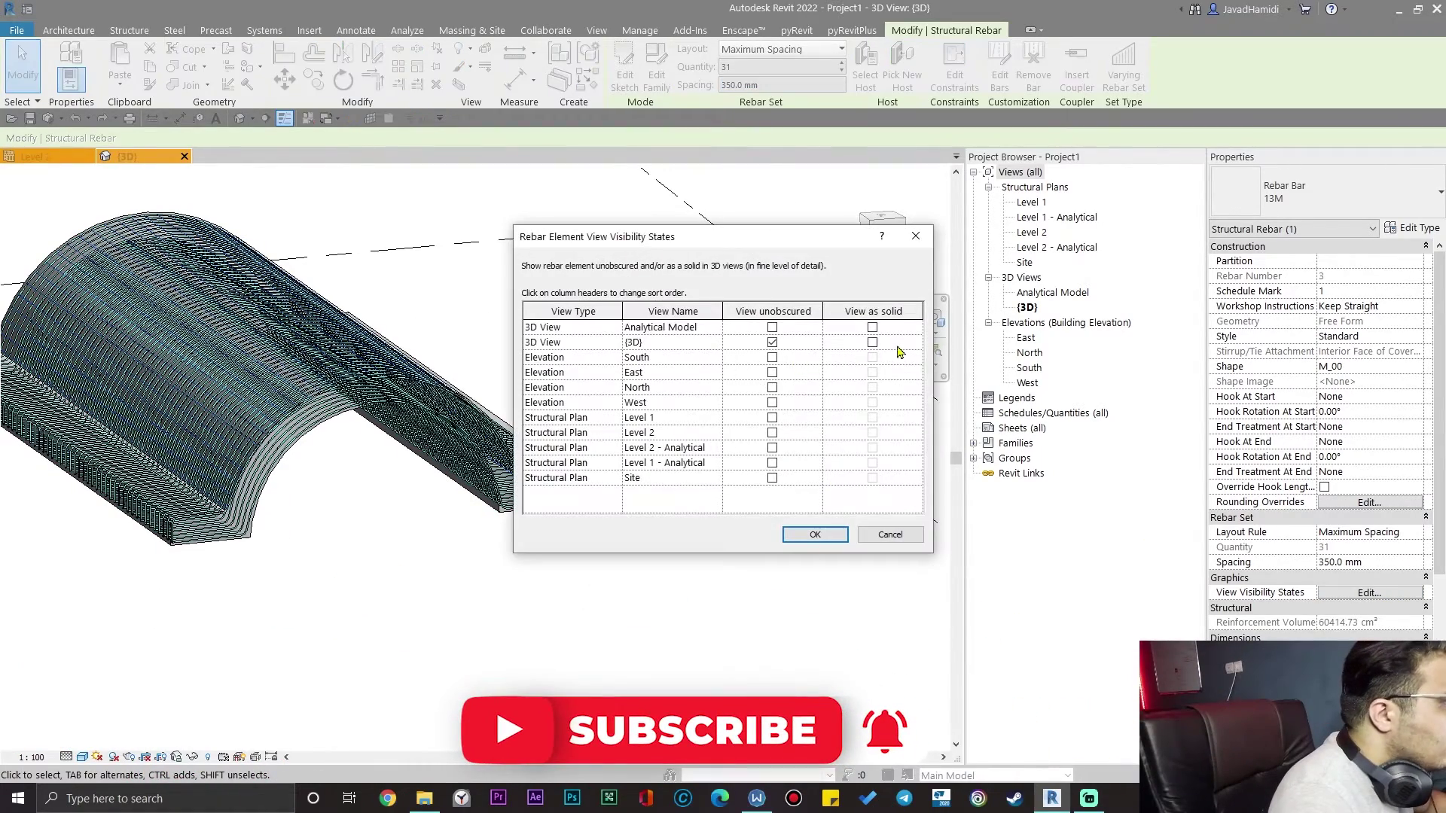
pyautogui.click(826, 539)
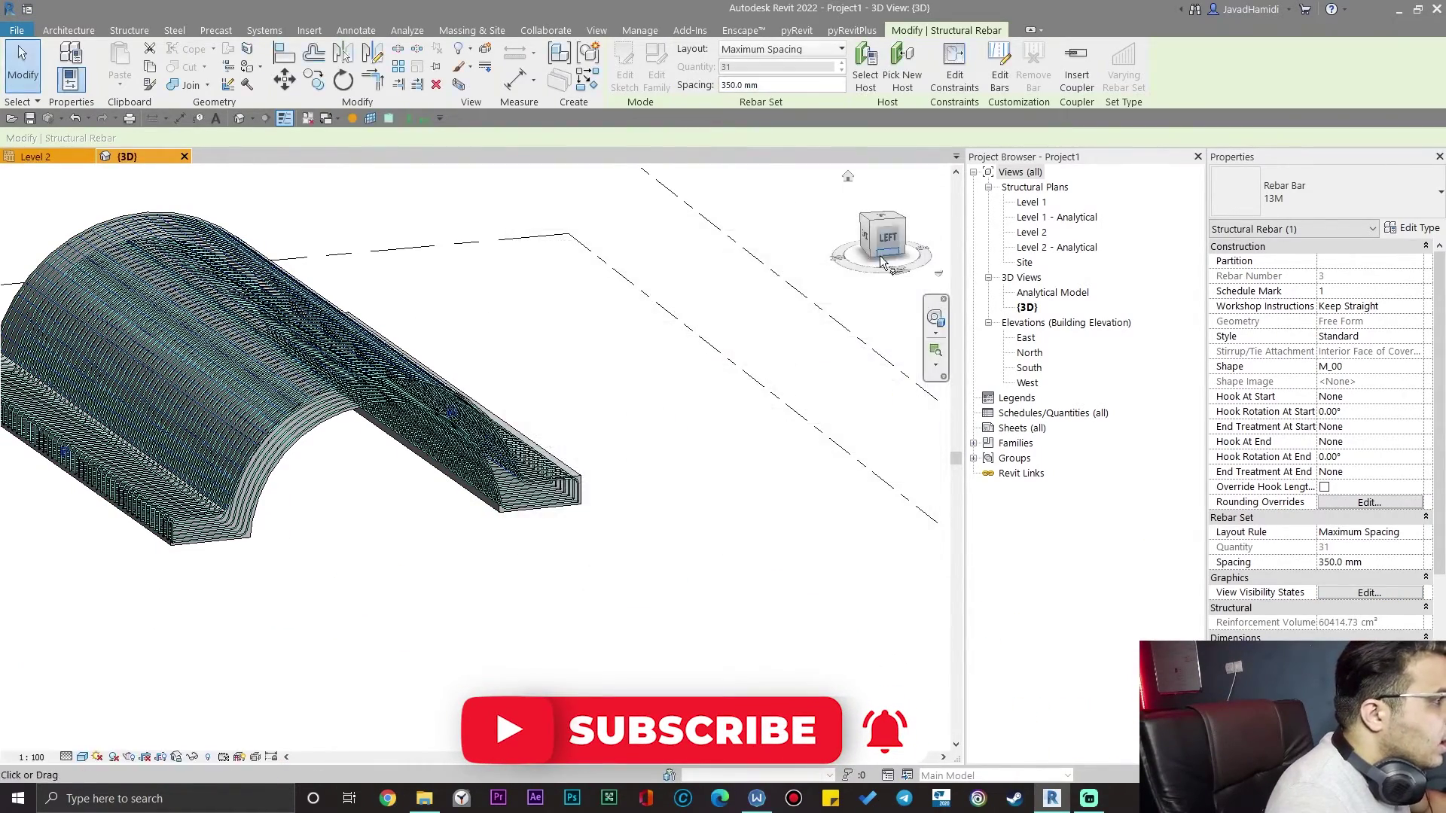
# - Change the bar type of the outer longitudinal rebar set to 32M
pyautogui.click(886, 241)
pyautogui.scroll(5, 475, 467)
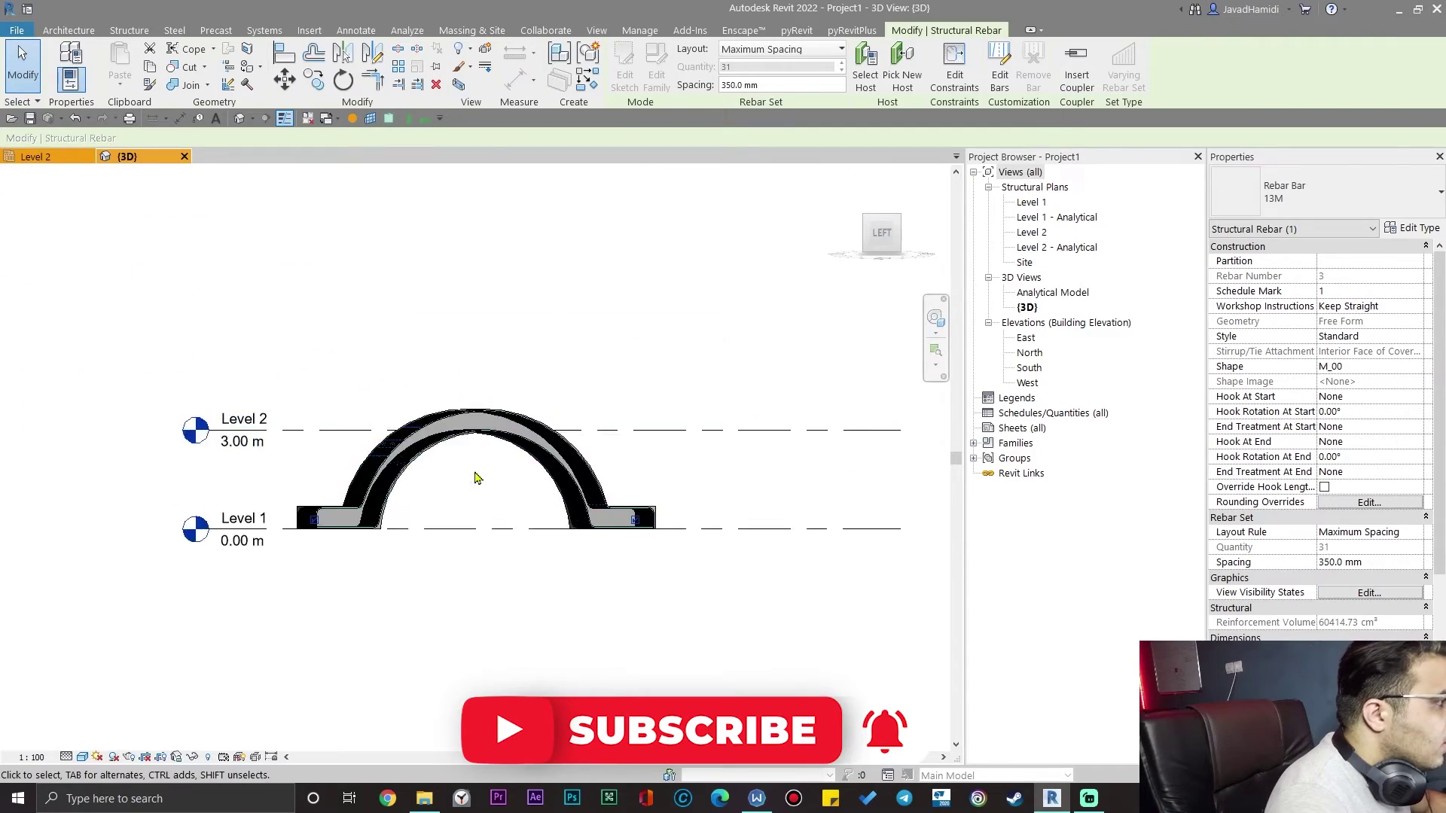
pyautogui.scroll(10, 486, 354)
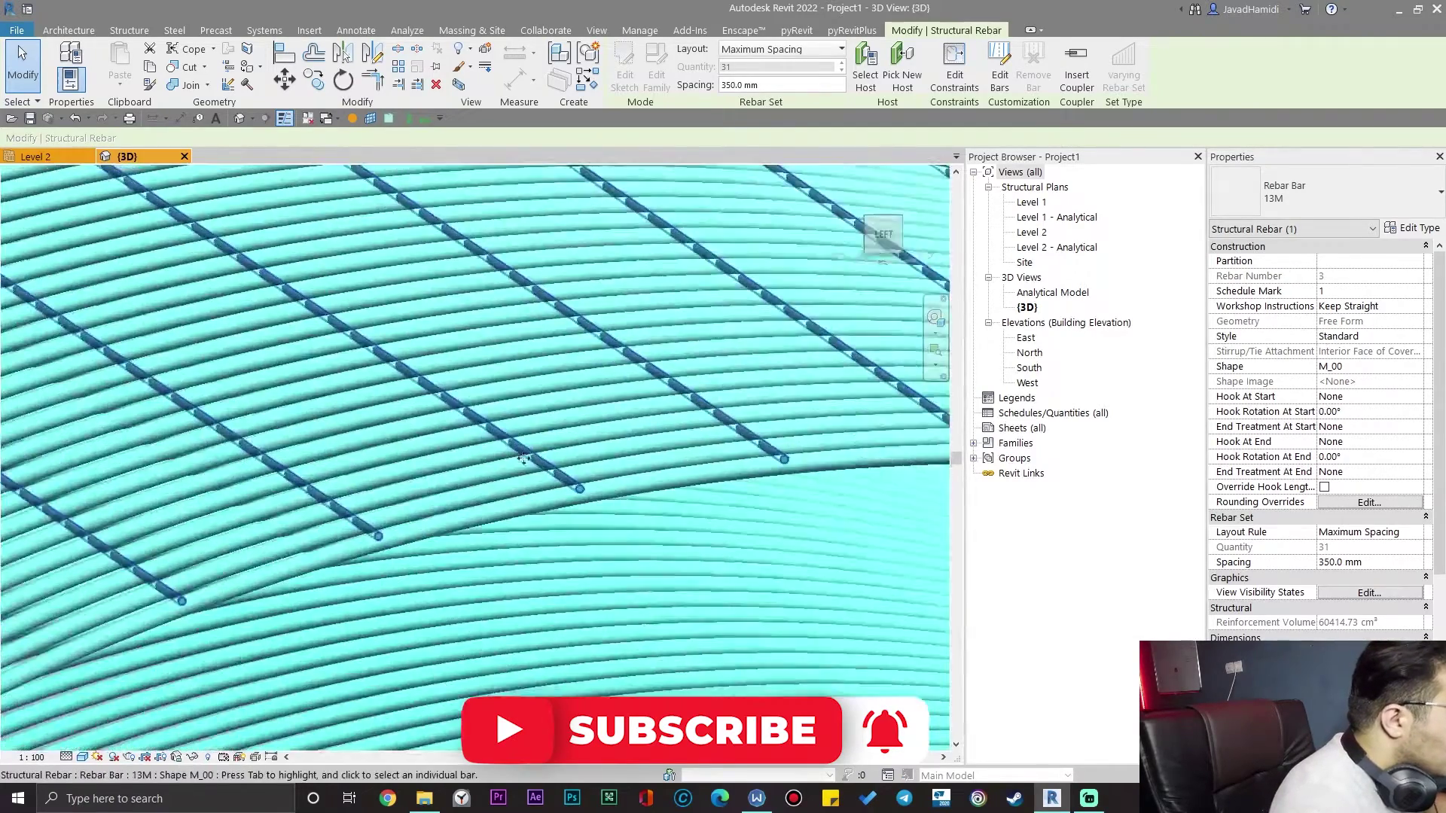
pyautogui.scroll(-5, 619, 535)
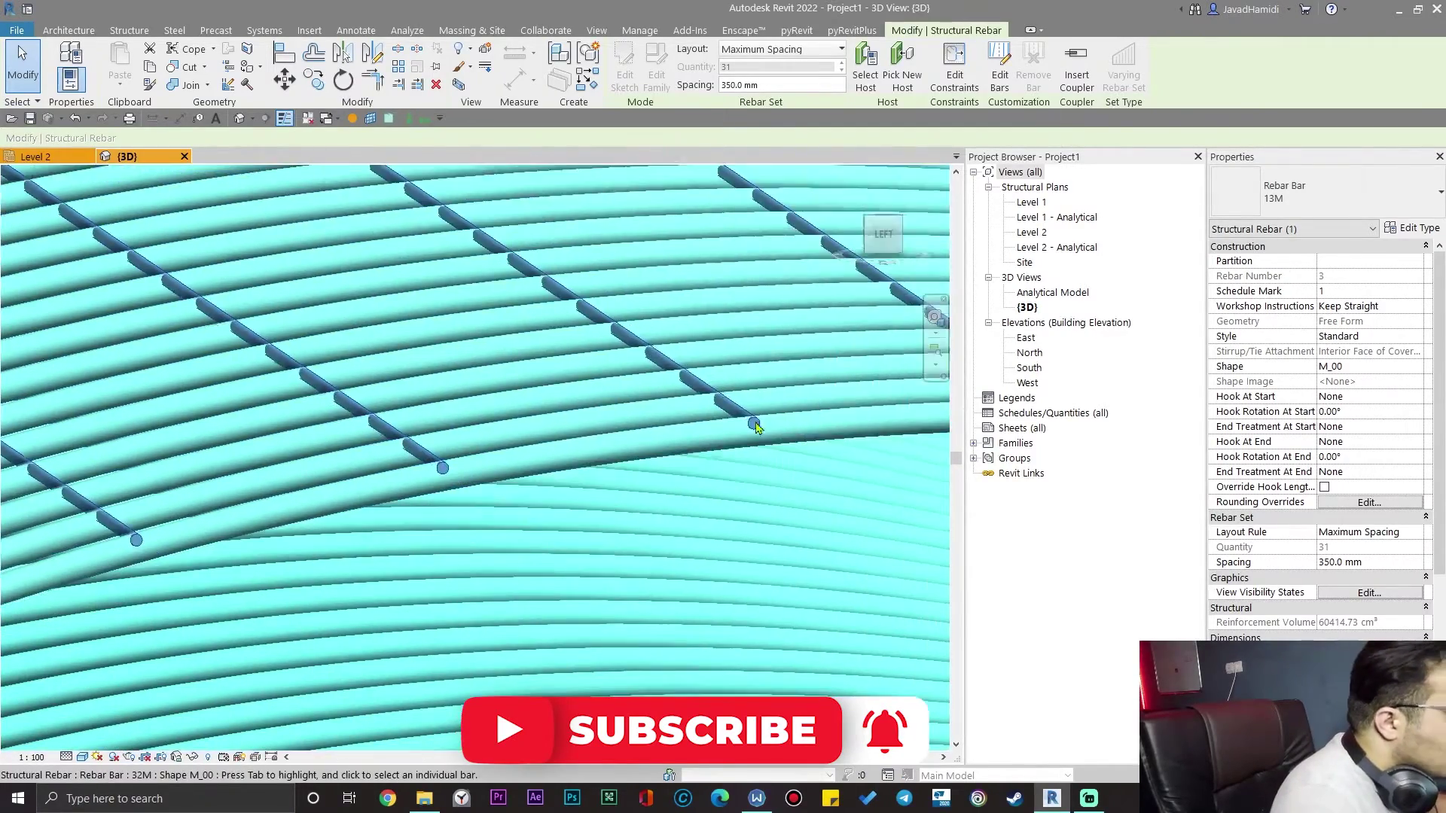
pyautogui.click(1314, 205)
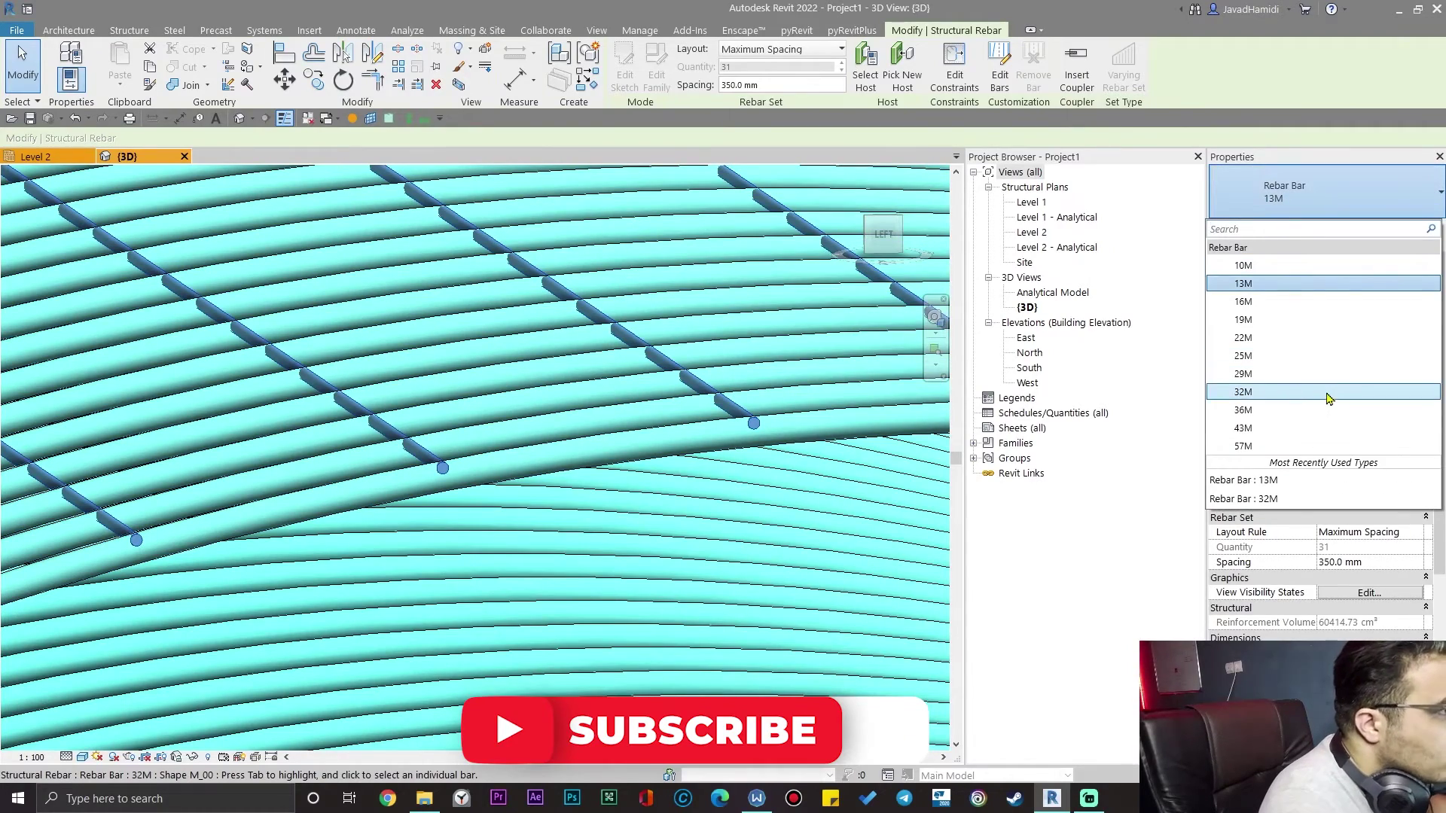
pyautogui.click(1296, 403)
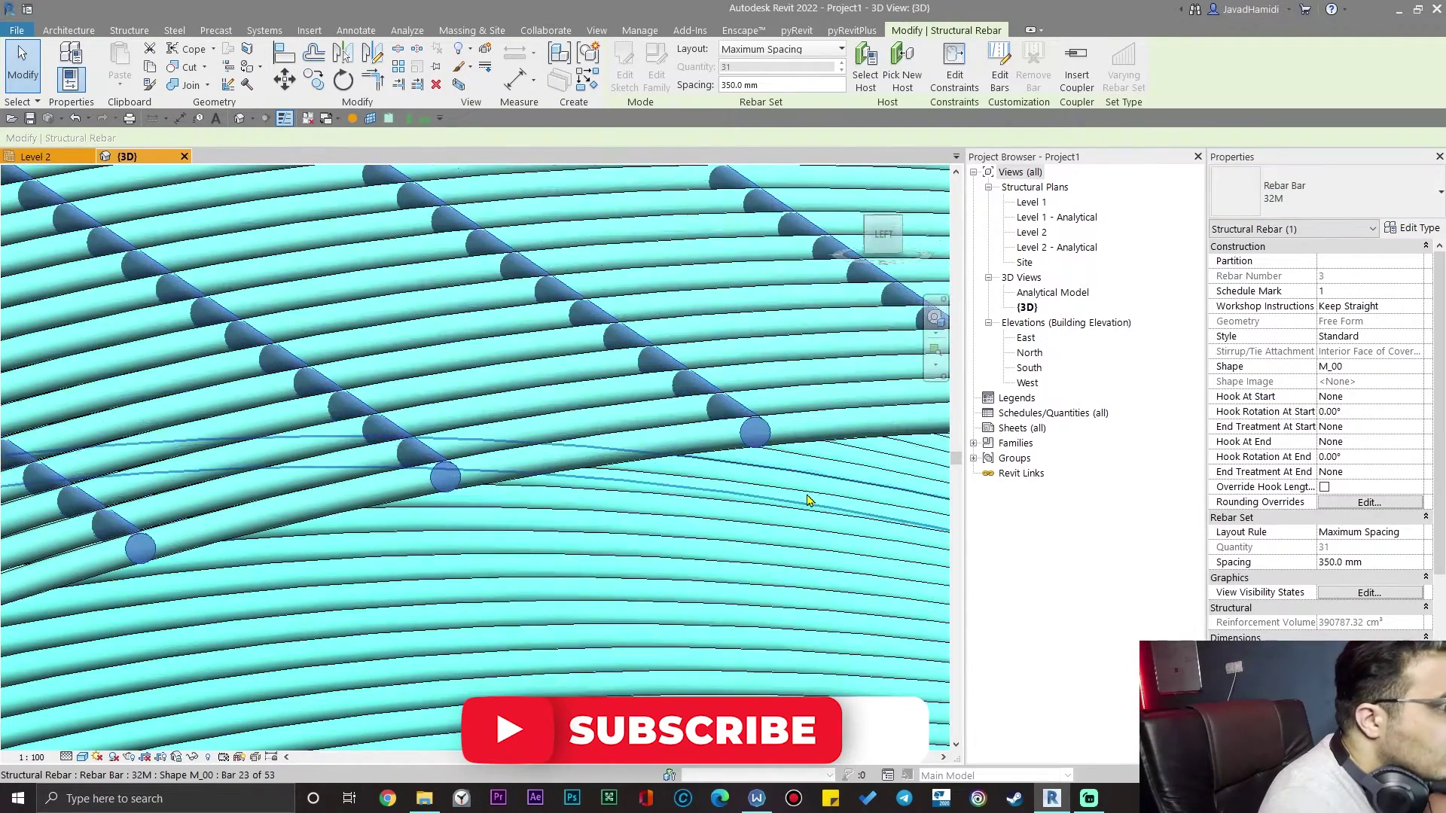
# - Examine how the longitudinal bars meet the transverse bars at the arch's near end
pyautogui.scroll(-6, 812, 503)
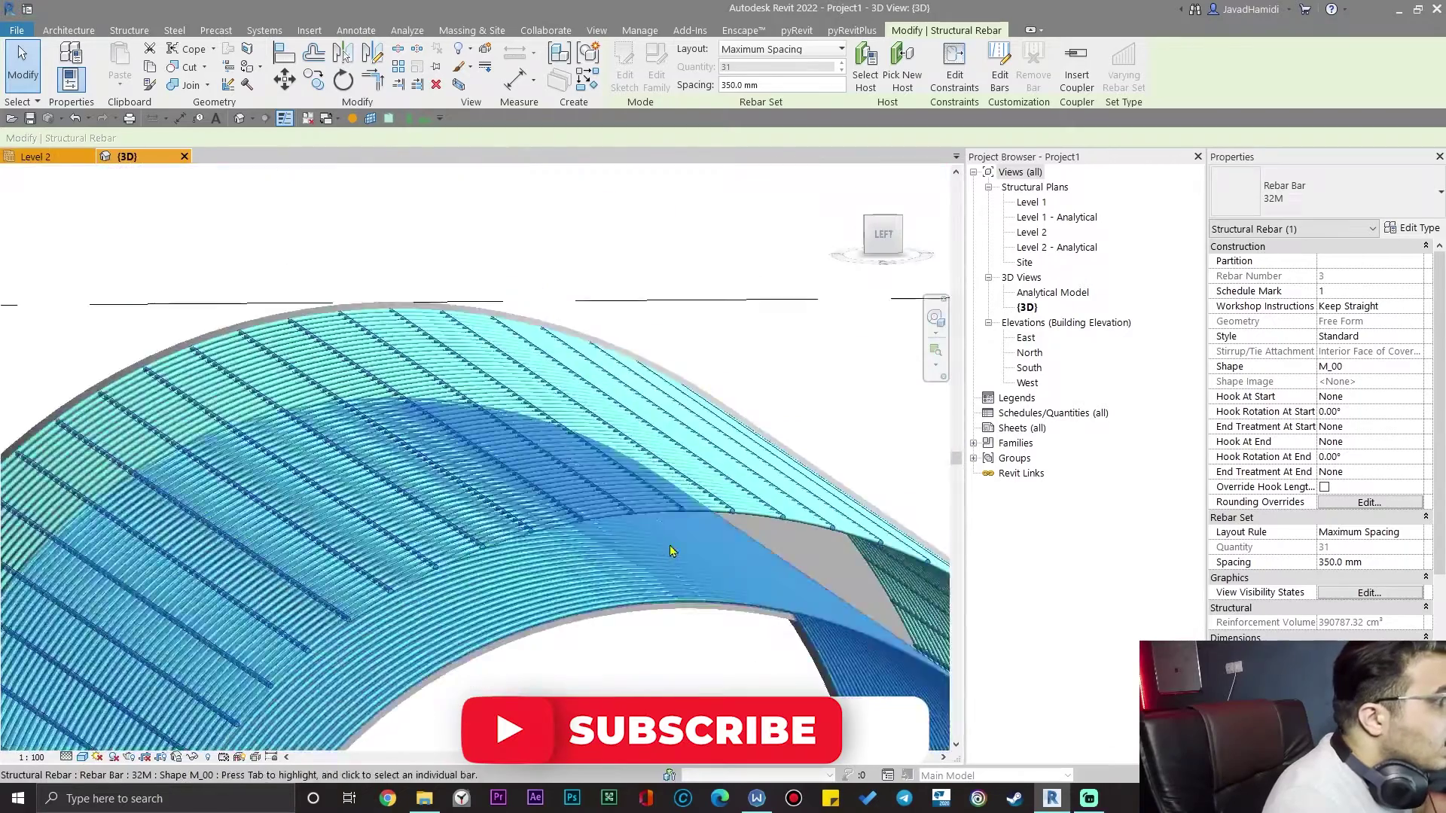
pyautogui.scroll(5, 708, 503)
pyautogui.moveTo(708, 503); pyautogui.dragTo(638, 395, button='middle')
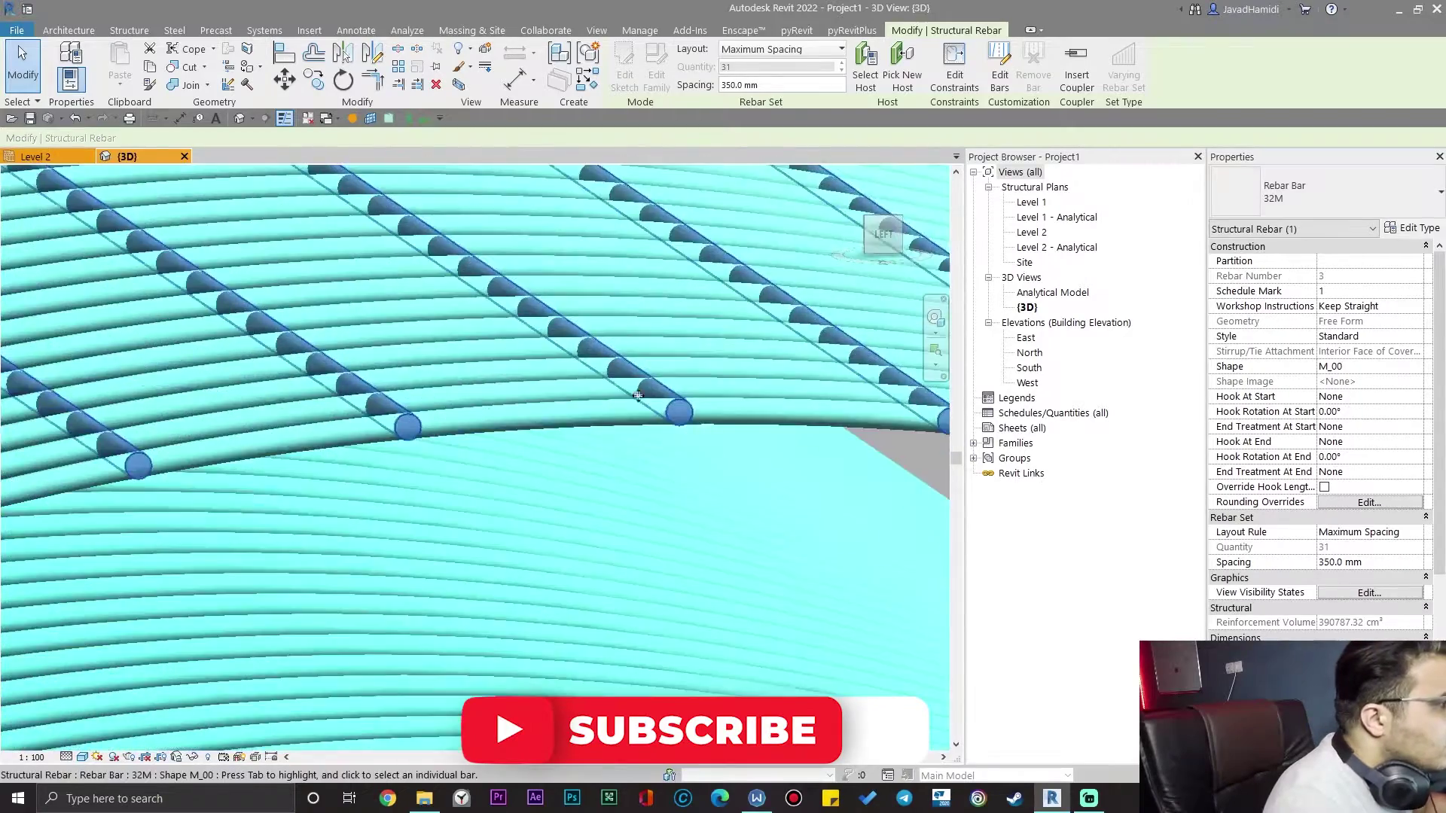
pyautogui.scroll(-4, 638, 396)
pyautogui.scroll(3, 635, 369)
pyautogui.scroll(-2, 635, 369)
pyautogui.scroll(4, 527, 399)
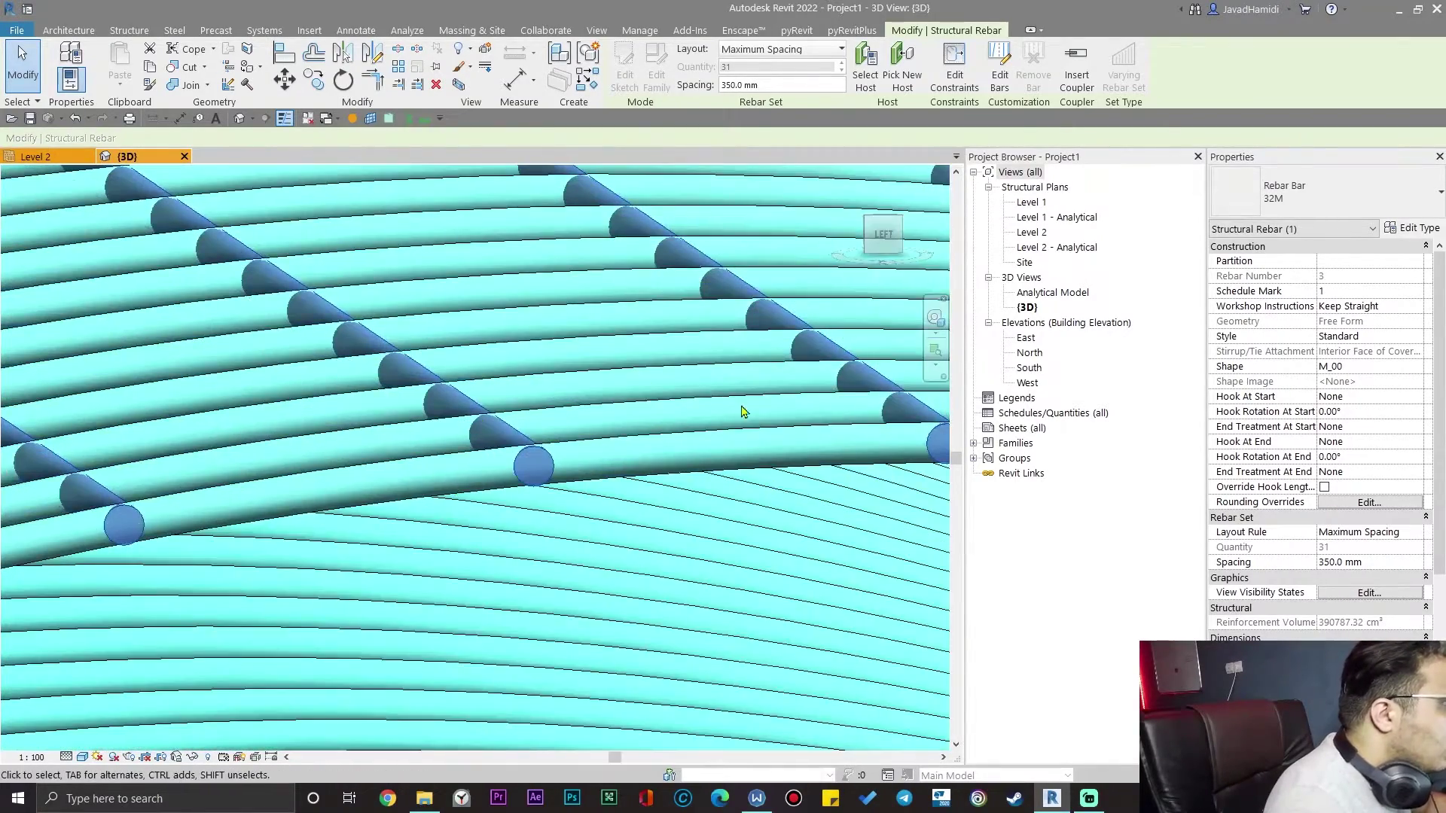
pyautogui.scroll(-3, 544, 401)
pyautogui.scroll(-4, 742, 510)
pyautogui.keyDown('shift'); pyautogui.moveTo(602, 494); pyautogui.dragTo(549, 450, button='middle'); pyautogui.keyUp('shift')
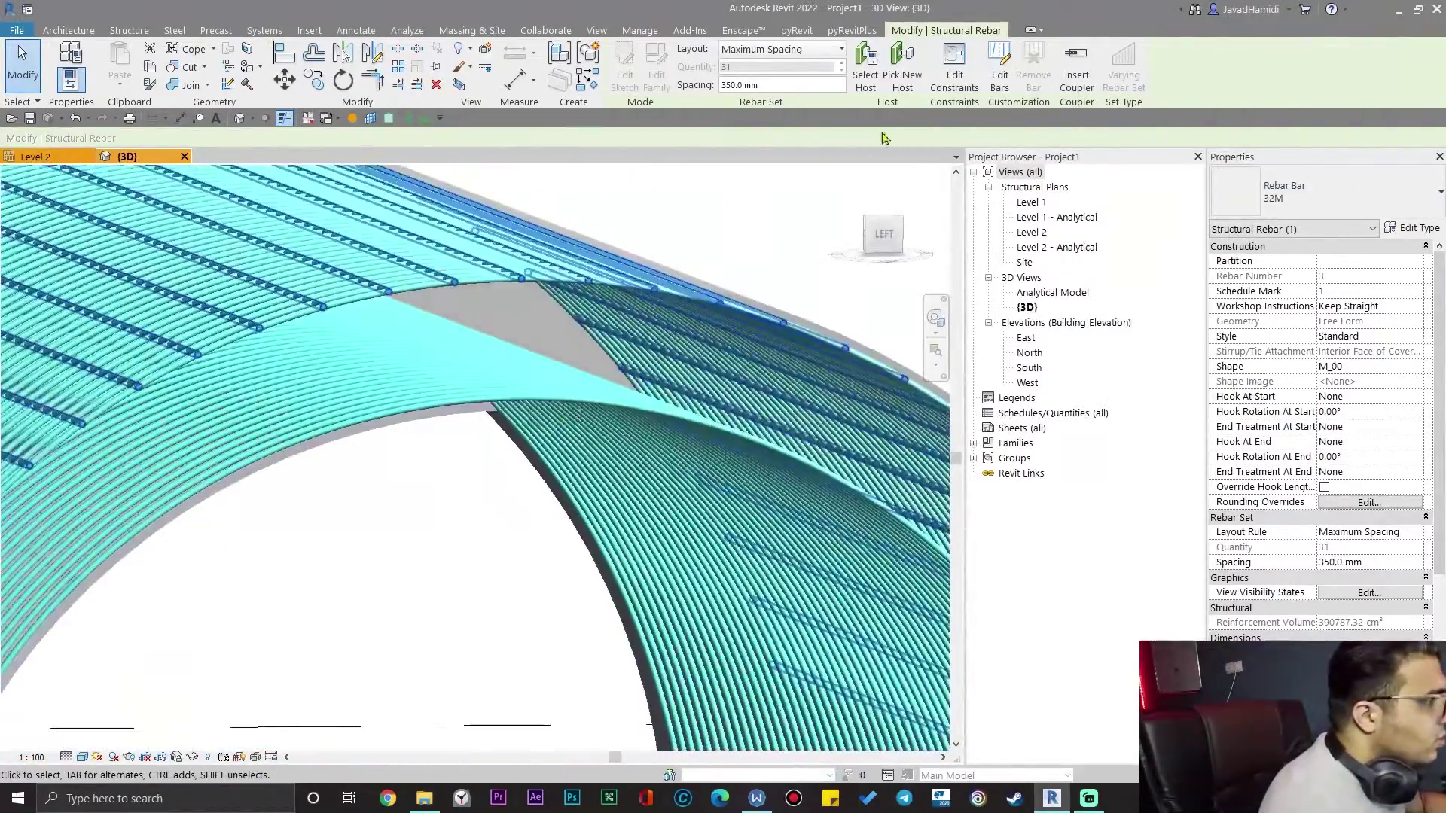
# - Edit the longitudinal rebar's constraints and set its offset from the outer arch face to -0.05 m
pyautogui.click(955, 76)
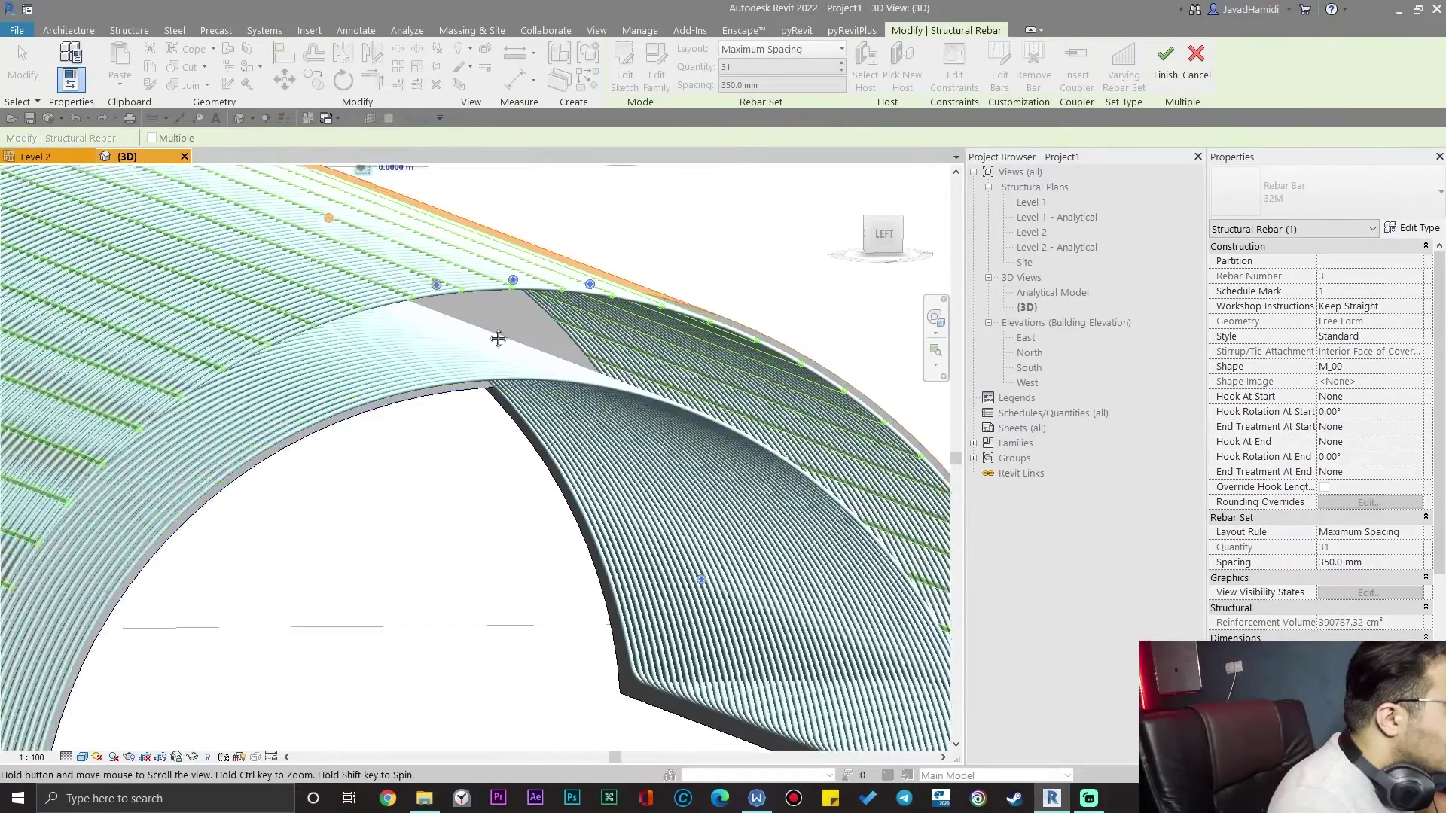
pyautogui.scroll(3, 454, 294)
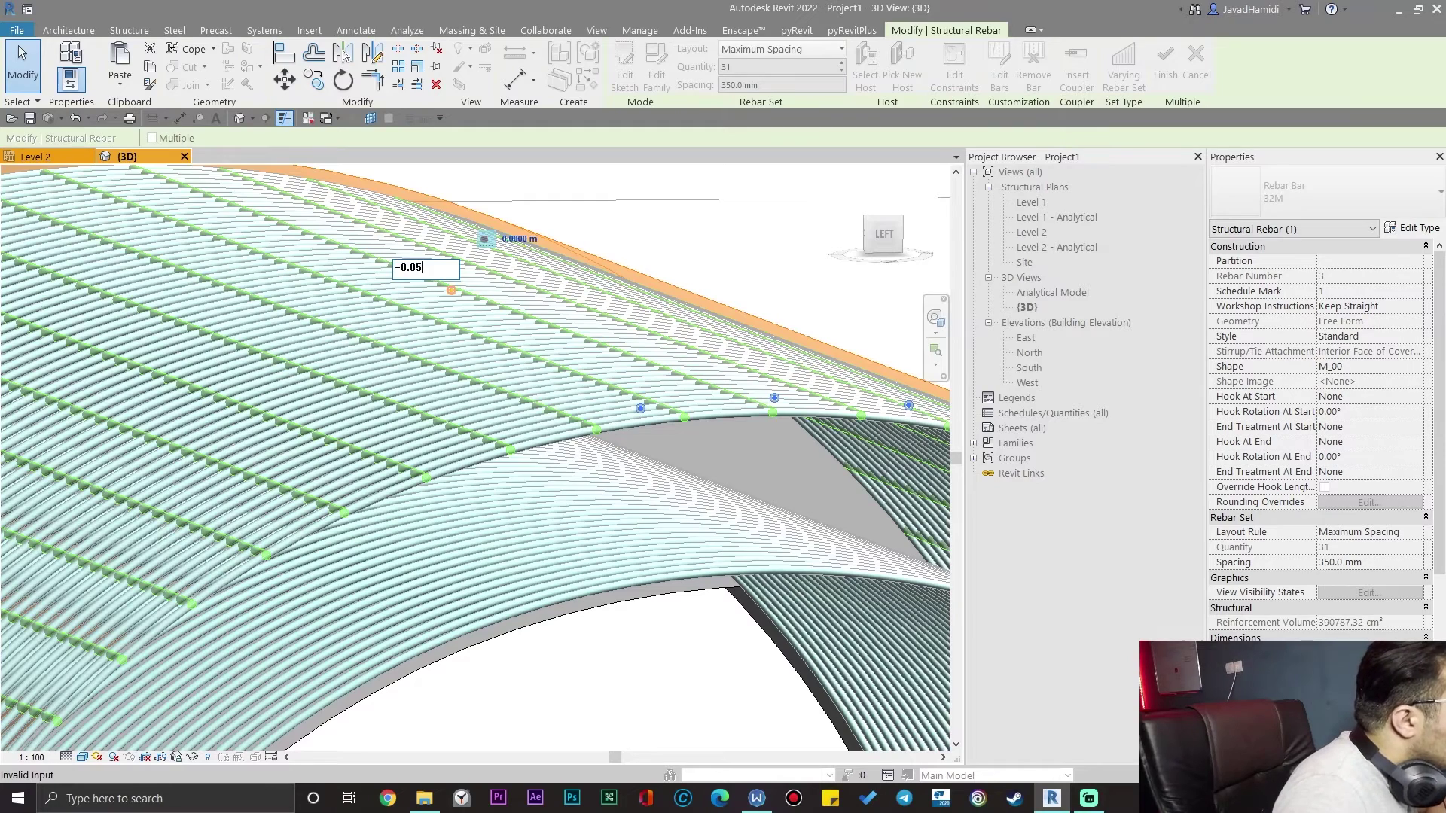
pyautogui.press('Return')
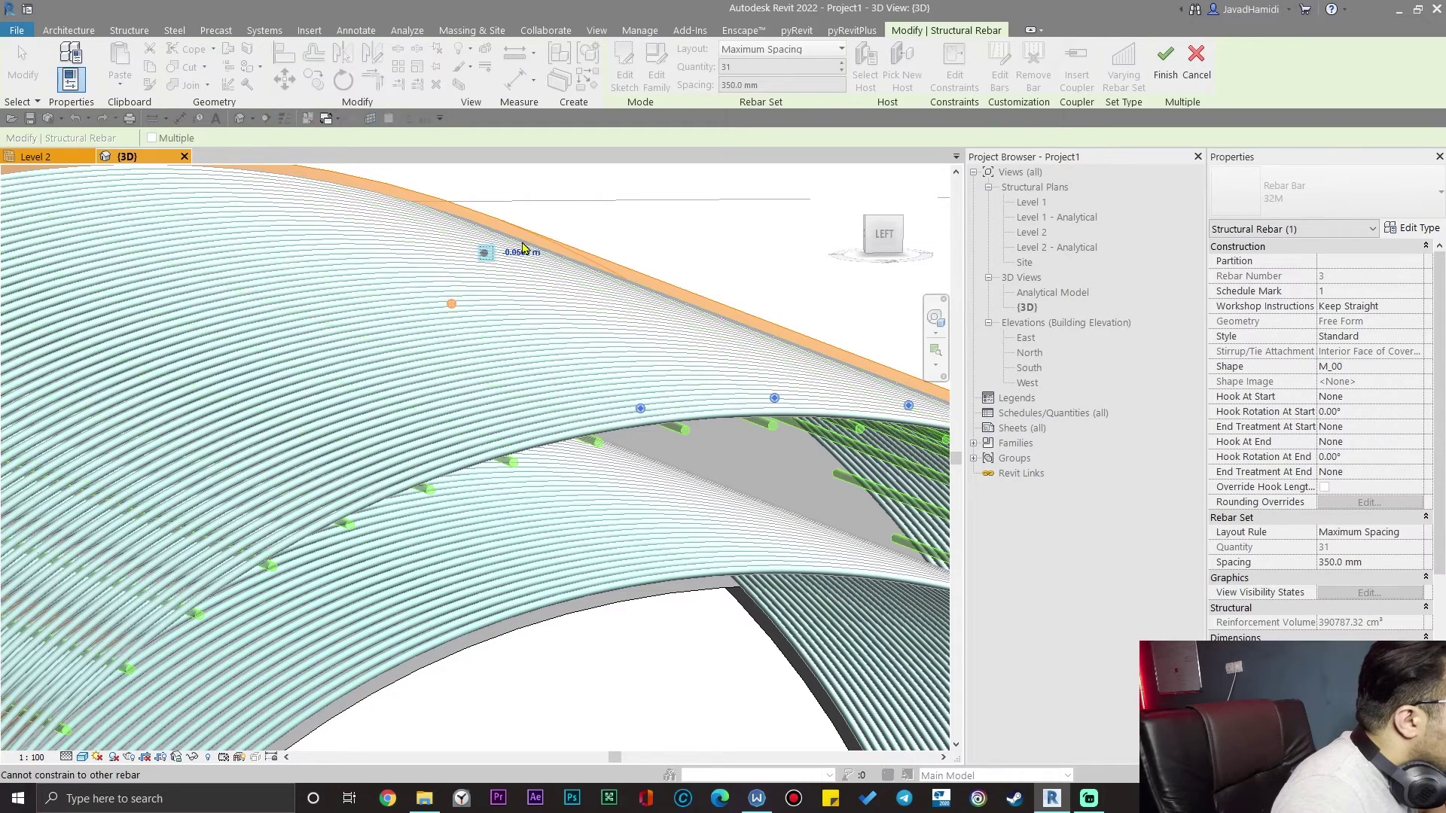
# - Reduce the longitudinal bars' offset to -0.04 m so they sit closer to the transverse bars, and finish the constraint edit
pyautogui.click(884, 235)
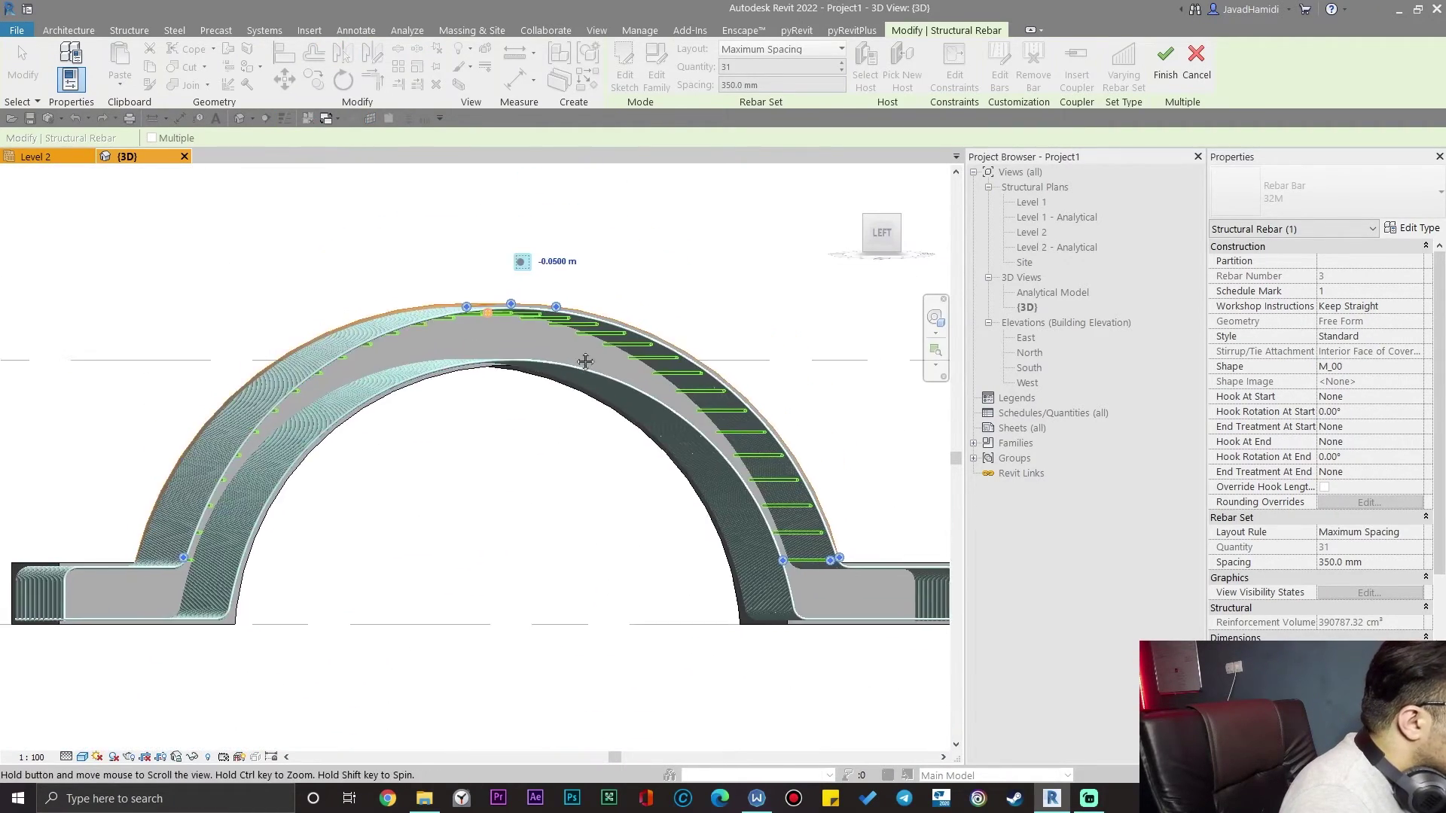
pyautogui.scroll(6, 571, 297)
pyautogui.keyDown('shift'); pyautogui.moveTo(607, 332); pyautogui.dragTo(626, 372, button='middle'); pyautogui.keyUp('shift')
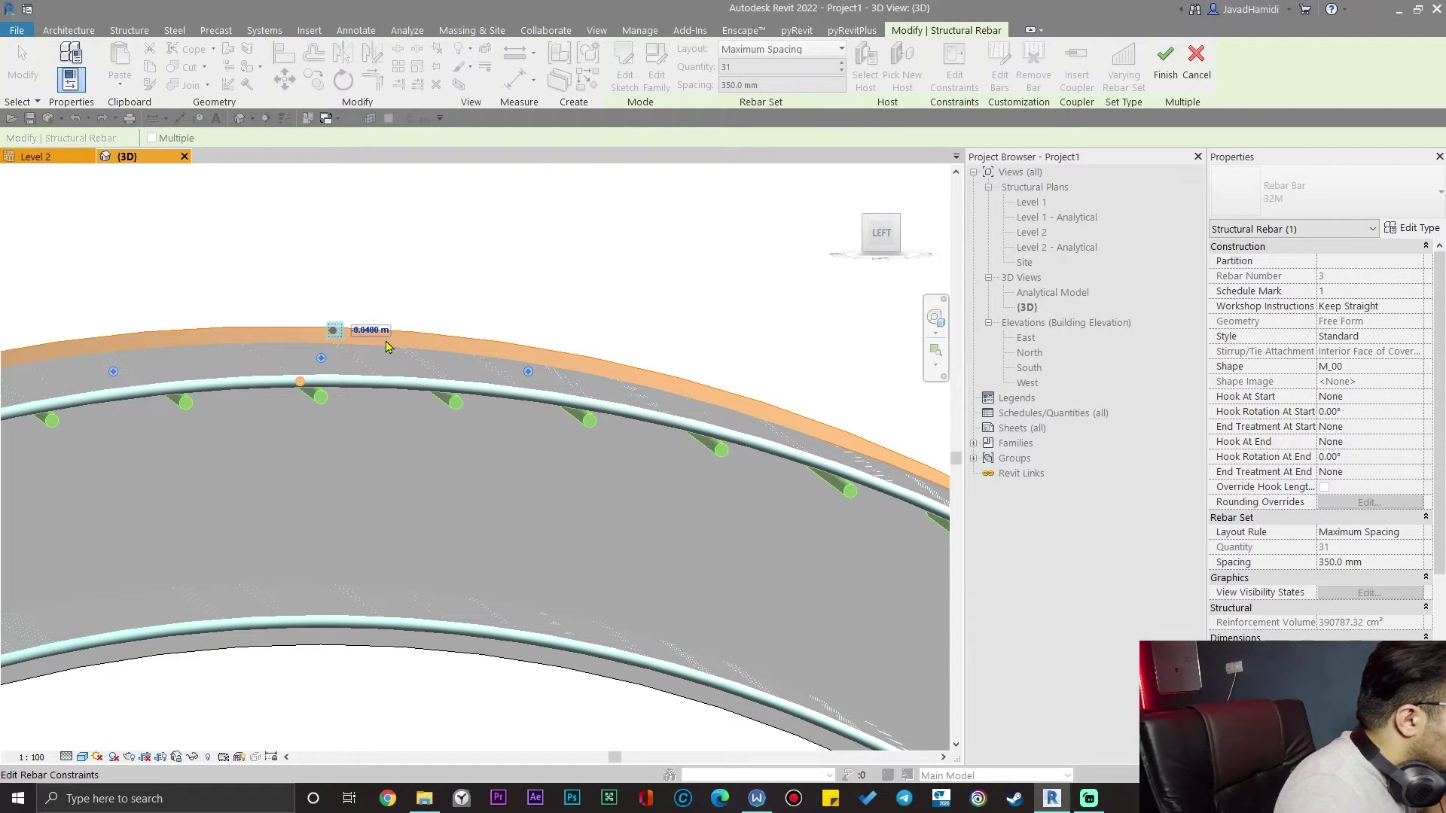
pyautogui.scroll(-5, 324, 425)
pyautogui.moveTo(435, 472); pyautogui.dragTo(458, 629, button='middle')
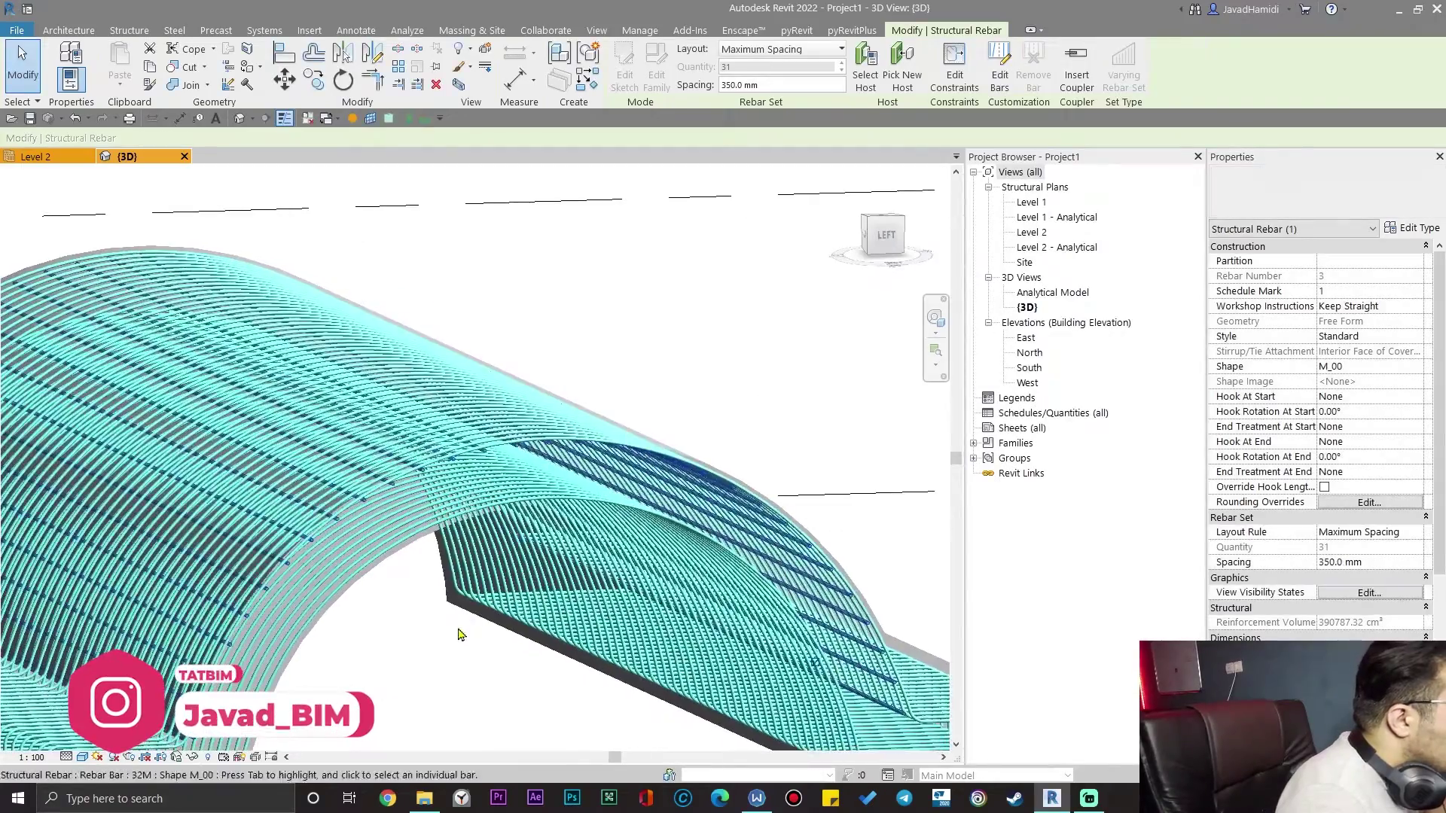
# - Clear the selection and examine the longitudinal bars beneath the transverse bars along the arch and the tunnel's feet
pyautogui.click(434, 629)
pyautogui.scroll(6, 427, 453)
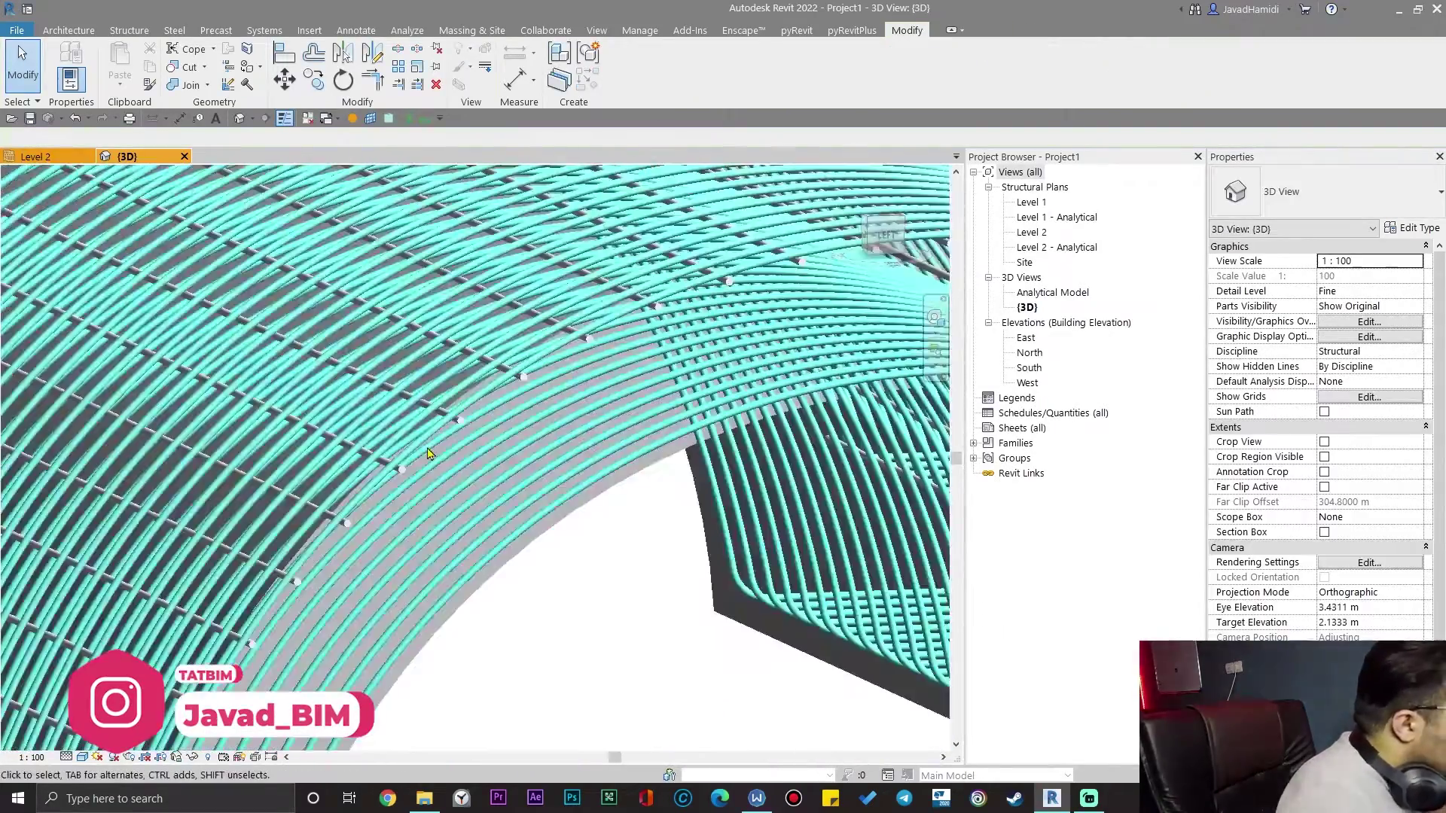
pyautogui.scroll(-5, 427, 453)
pyautogui.keyDown('shift'); pyautogui.moveTo(500, 375); pyautogui.dragTo(517, 462, button='middle'); pyautogui.keyUp('shift')
pyautogui.scroll(5, 510, 467)
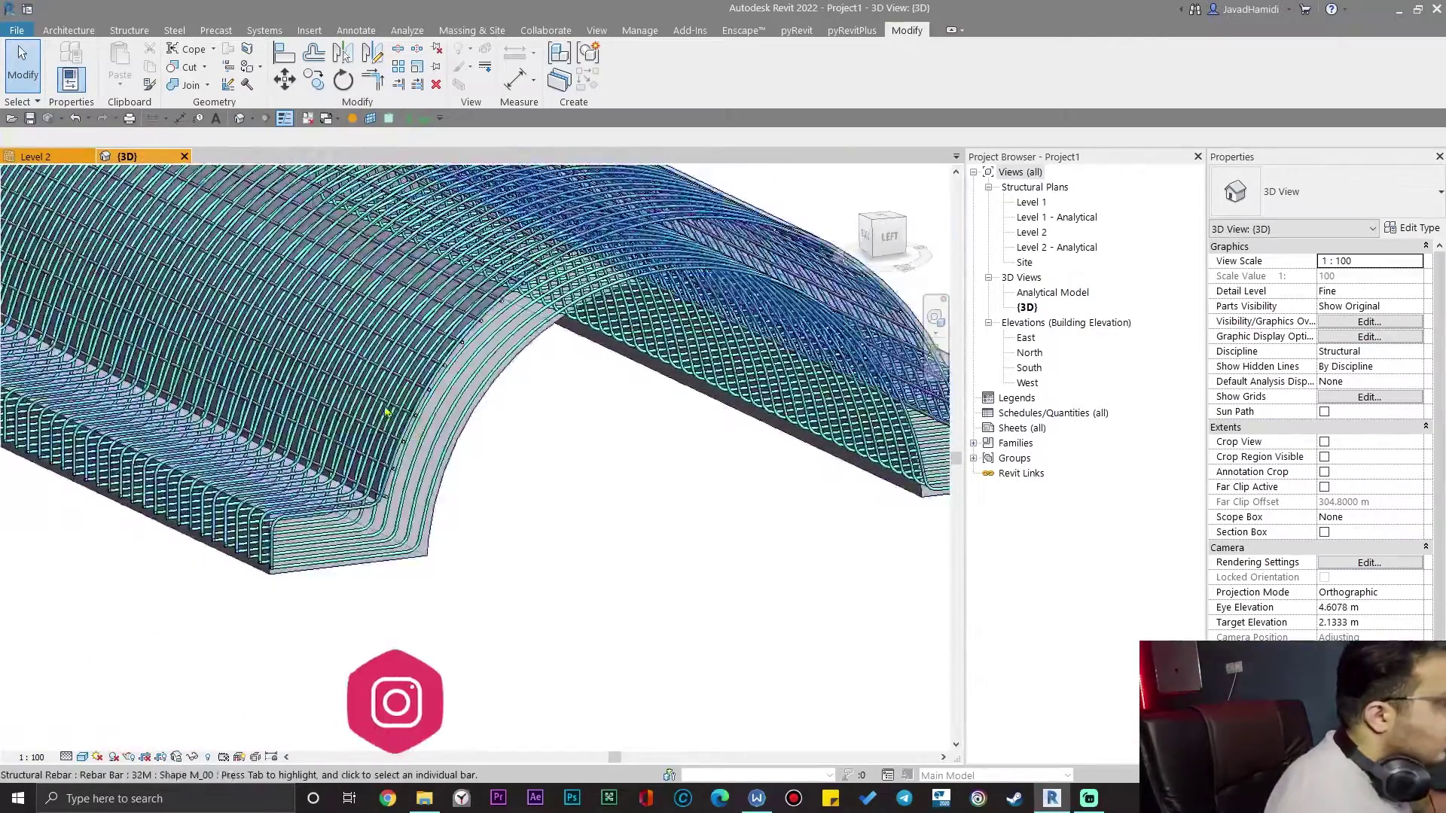
pyautogui.scroll(-5, 420, 476)
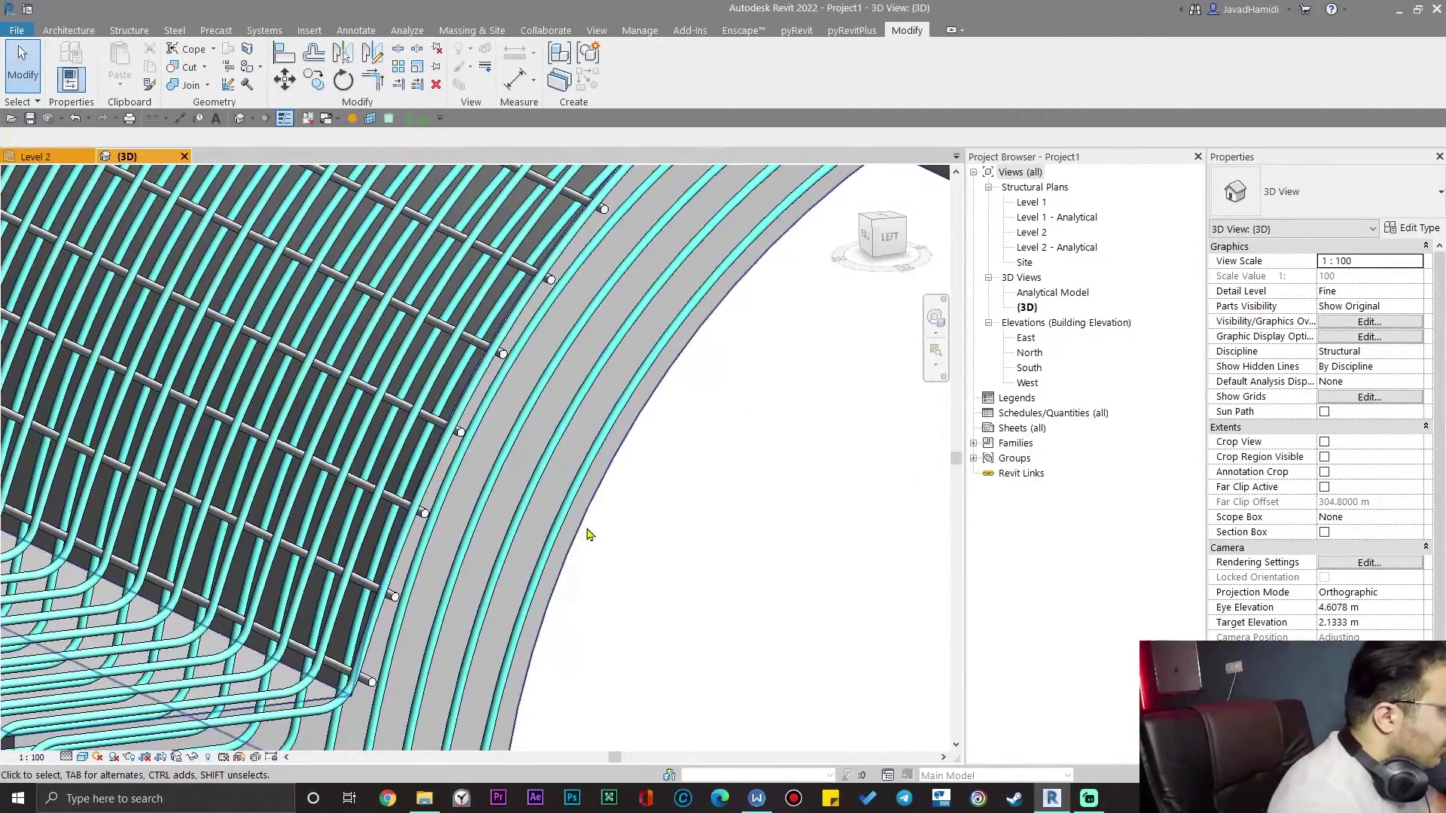
pyautogui.keyDown('shift'); pyautogui.moveTo(590, 535); pyautogui.dragTo(589, 532, button='middle'); pyautogui.keyUp('shift')
pyautogui.scroll(-5, 590, 533)
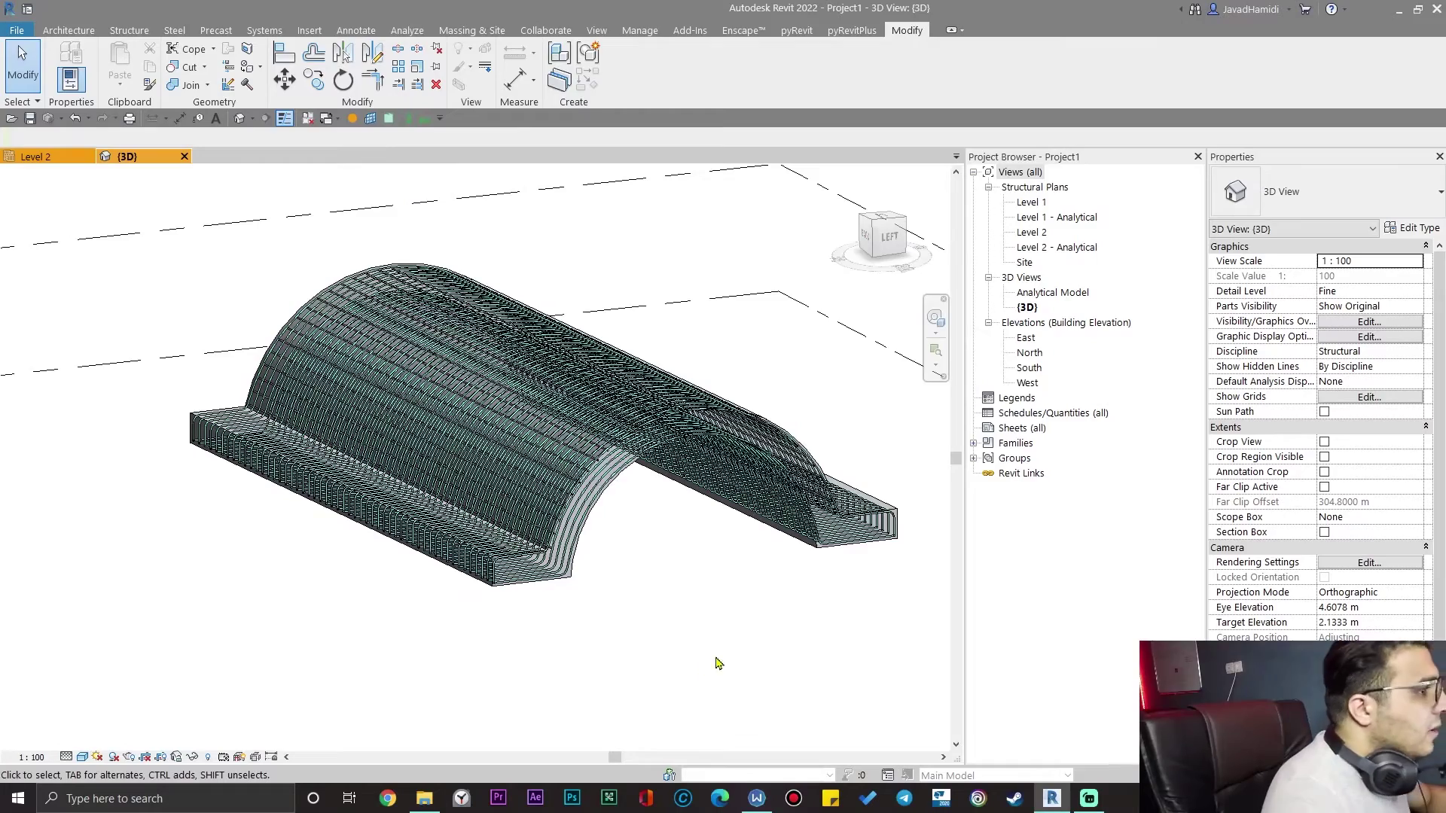
pyautogui.scroll(-2, 659, 635)
pyautogui.scroll(5, 548, 581)
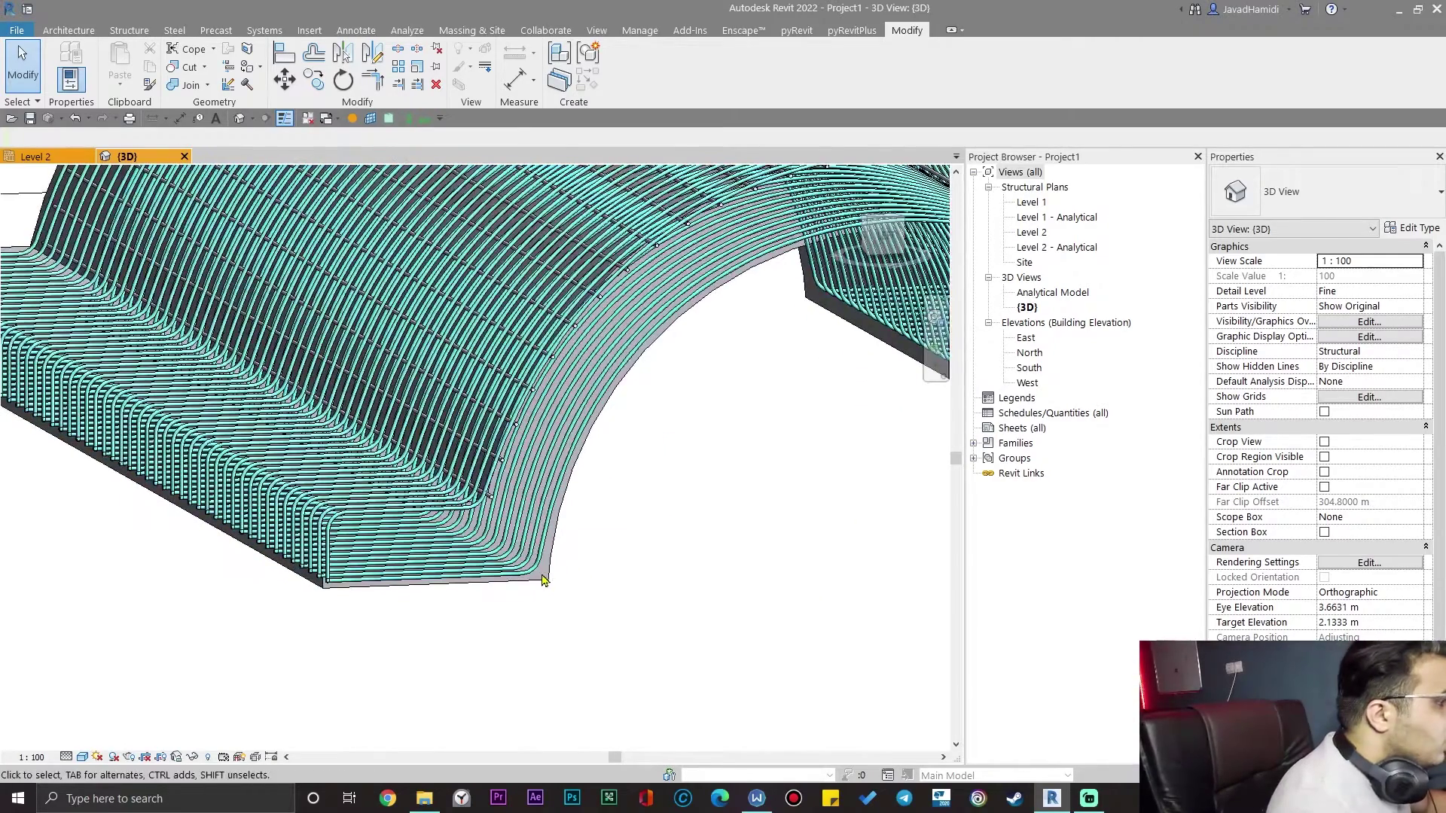
# - Select the concrete tunnel and start placing an aligned free form rebar in it
pyautogui.click(544, 580)
pyautogui.scroll(-5, 680, 622)
pyautogui.keyDown('shift'); pyautogui.moveTo(647, 548); pyautogui.dragTo(781, 309, button='middle'); pyautogui.keyUp('shift')
pyautogui.click(735, 67)
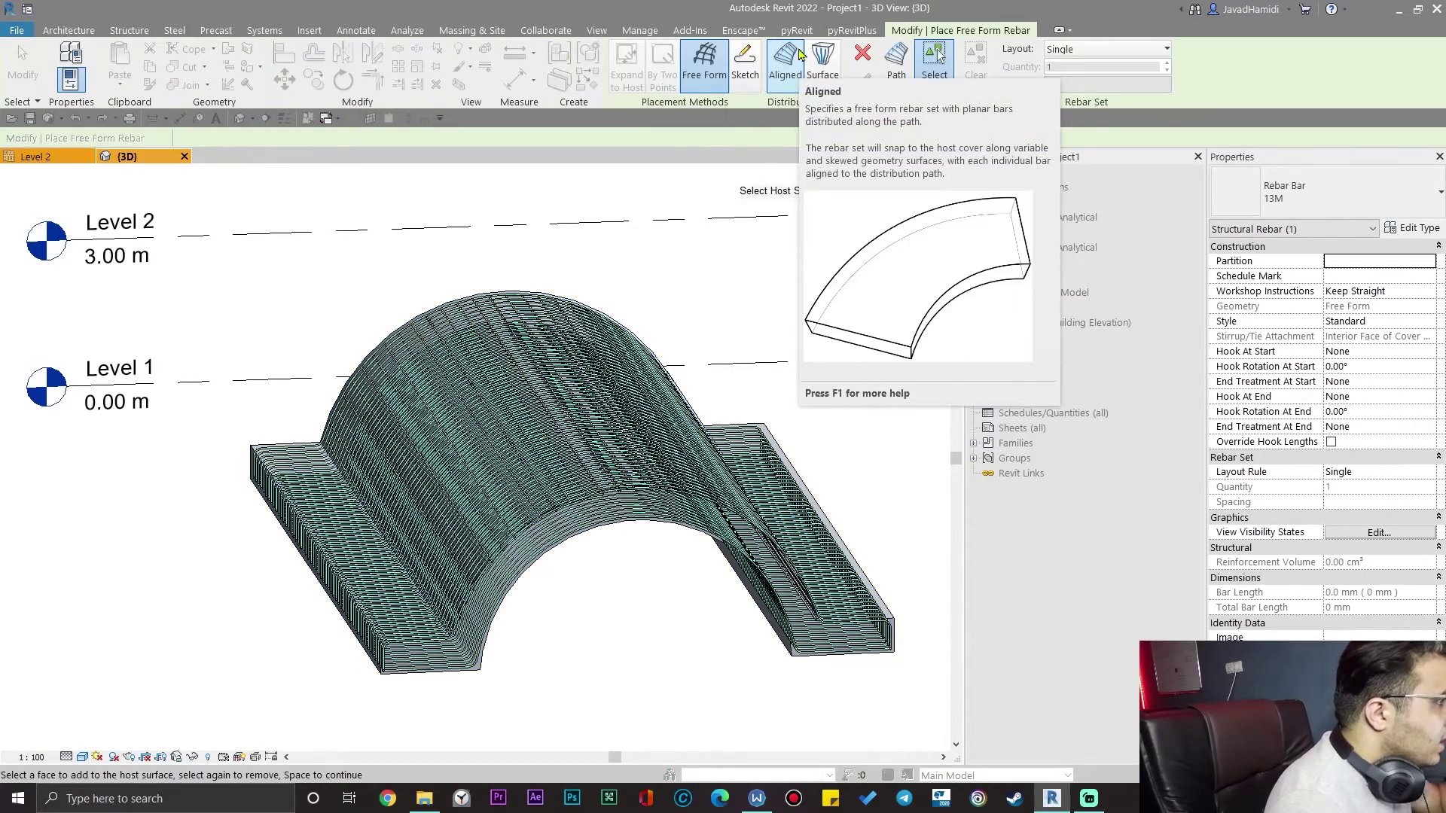
# - Pick the tunnel's curved inner arch face as the host surface for the aligned rebar
pyautogui.scroll(4, 599, 582)
pyautogui.scroll(-3, 603, 595)
pyautogui.scroll(2, 607, 610)
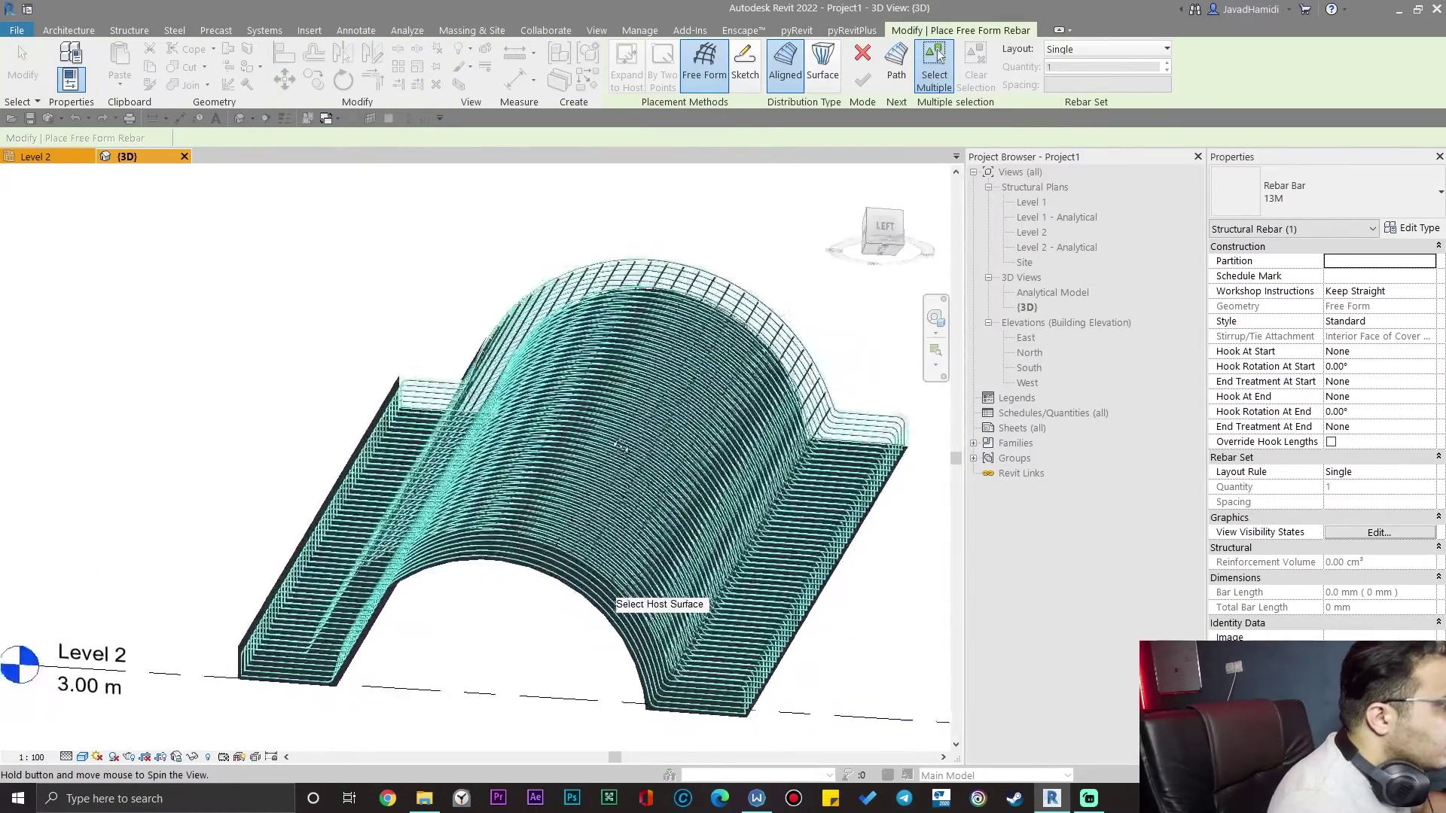
pyautogui.scroll(4, 706, 268)
pyautogui.scroll(3, 706, 268)
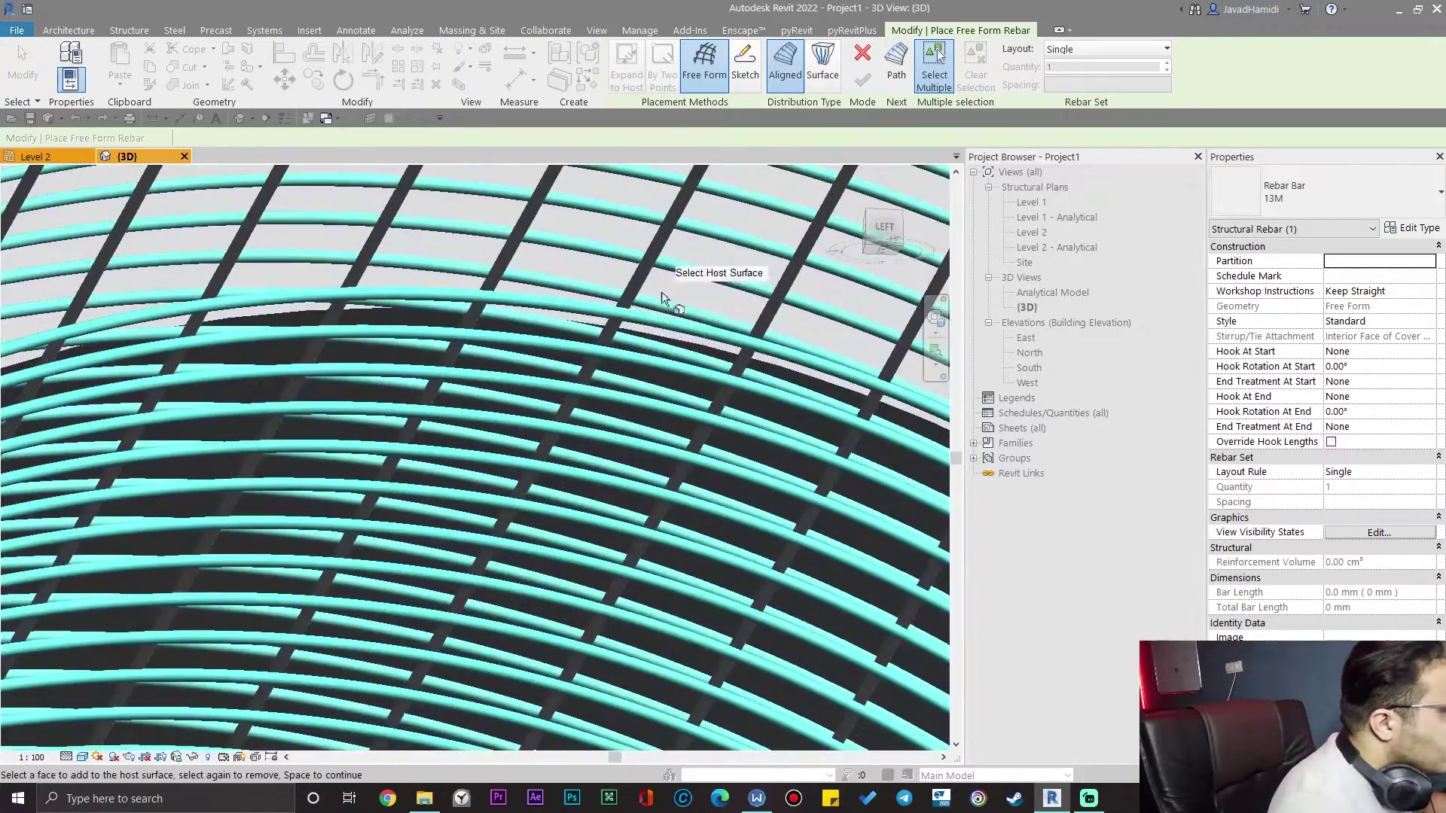
pyautogui.click(659, 336)
pyautogui.scroll(-3, 659, 339)
pyautogui.scroll(1, 659, 339)
pyautogui.moveTo(705, 210); pyautogui.dragTo(683, 316, button='middle')
pyautogui.scroll(-3, 567, 544)
pyautogui.moveTo(567, 545); pyautogui.dragTo(667, 275, button='middle')
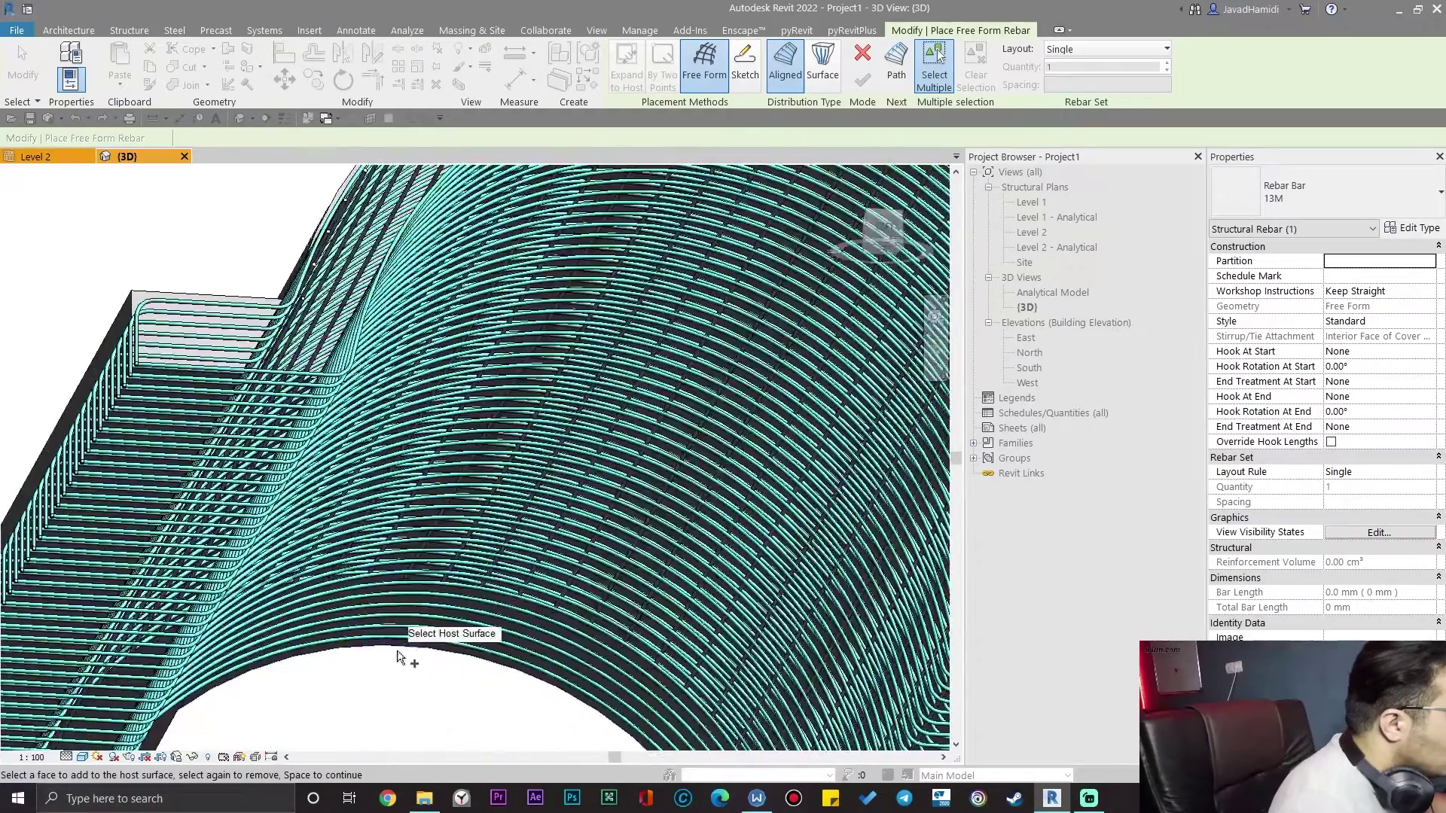
pyautogui.scroll(4, 377, 689)
pyautogui.keyDown('shift'); pyautogui.moveTo(431, 649); pyautogui.dragTo(441, 620, button='middle'); pyautogui.keyUp('shift')
pyautogui.scroll(-6, 444, 614)
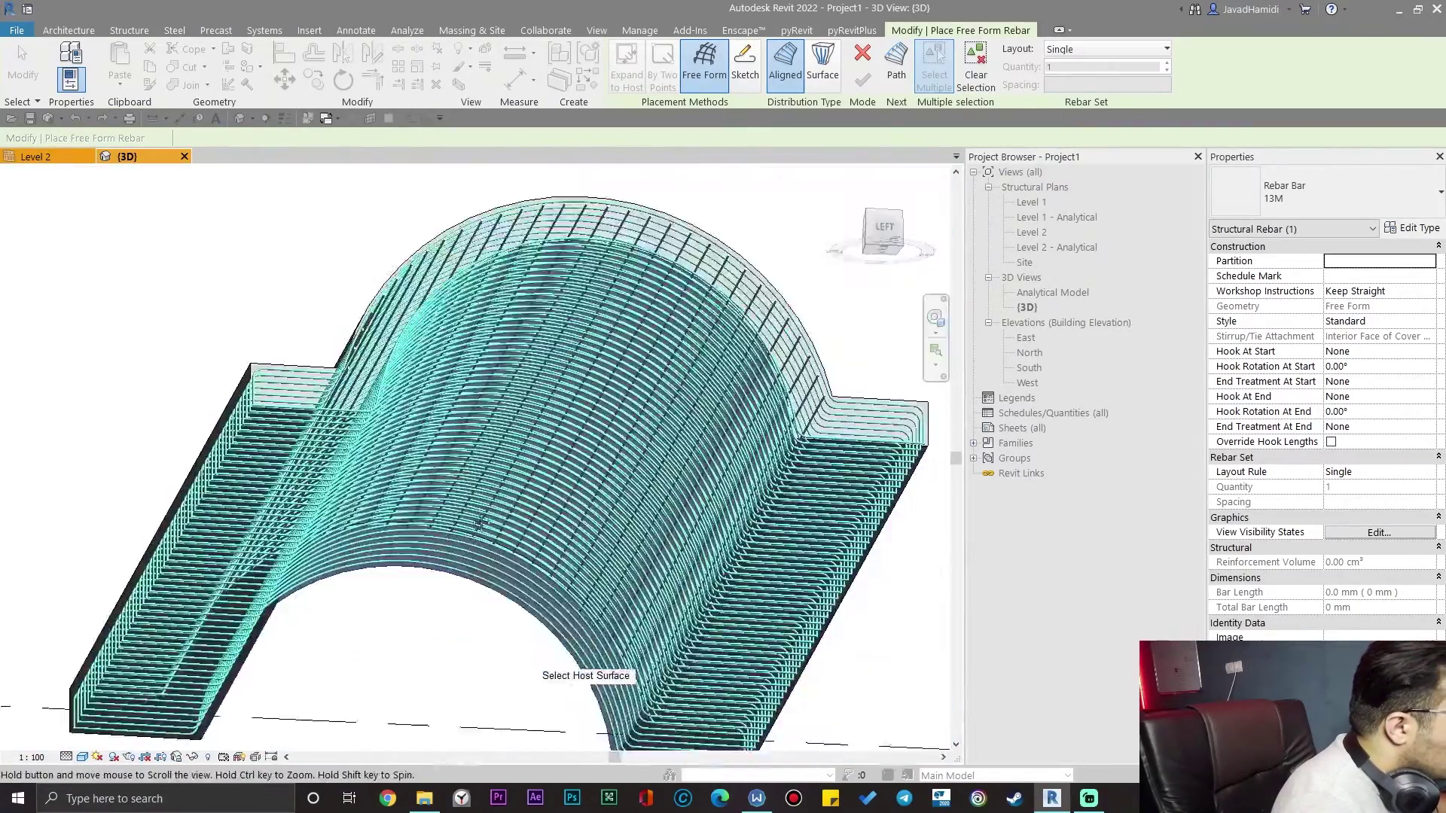
# - Accept the host surface, pick the inner arch's curved end edge as the path, and place the aligned longitudinal bar
pyautogui.keyDown('shift'); pyautogui.moveTo(467, 682); pyautogui.dragTo(599, 507, button='middle'); pyautogui.keyUp('shift')
pyautogui.scroll(6, 370, 572)
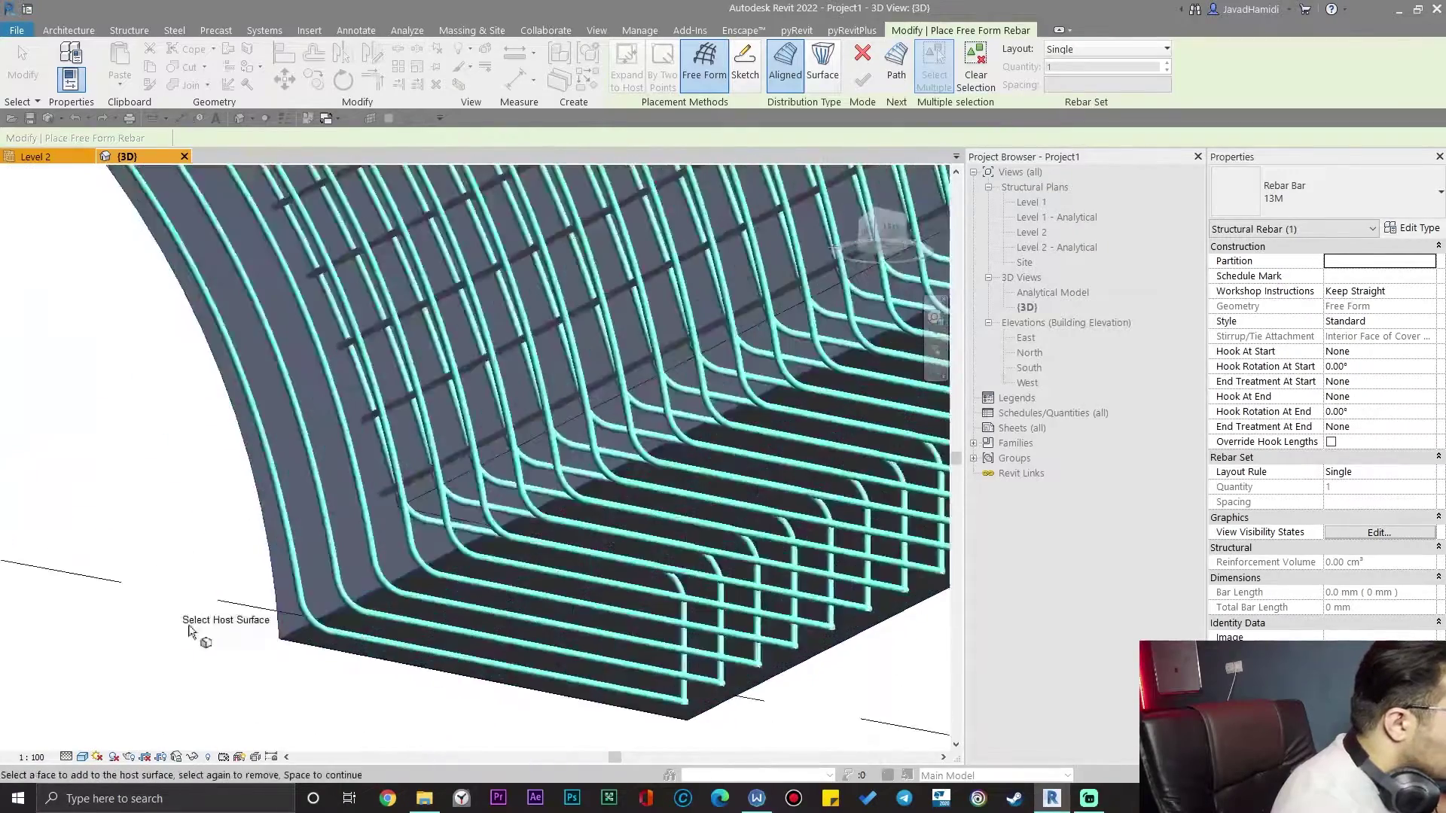
pyautogui.scroll(-9, 307, 590)
pyautogui.keyDown('shift'); pyautogui.moveTo(430, 610); pyautogui.dragTo(367, 652, button='middle'); pyautogui.keyUp('shift')
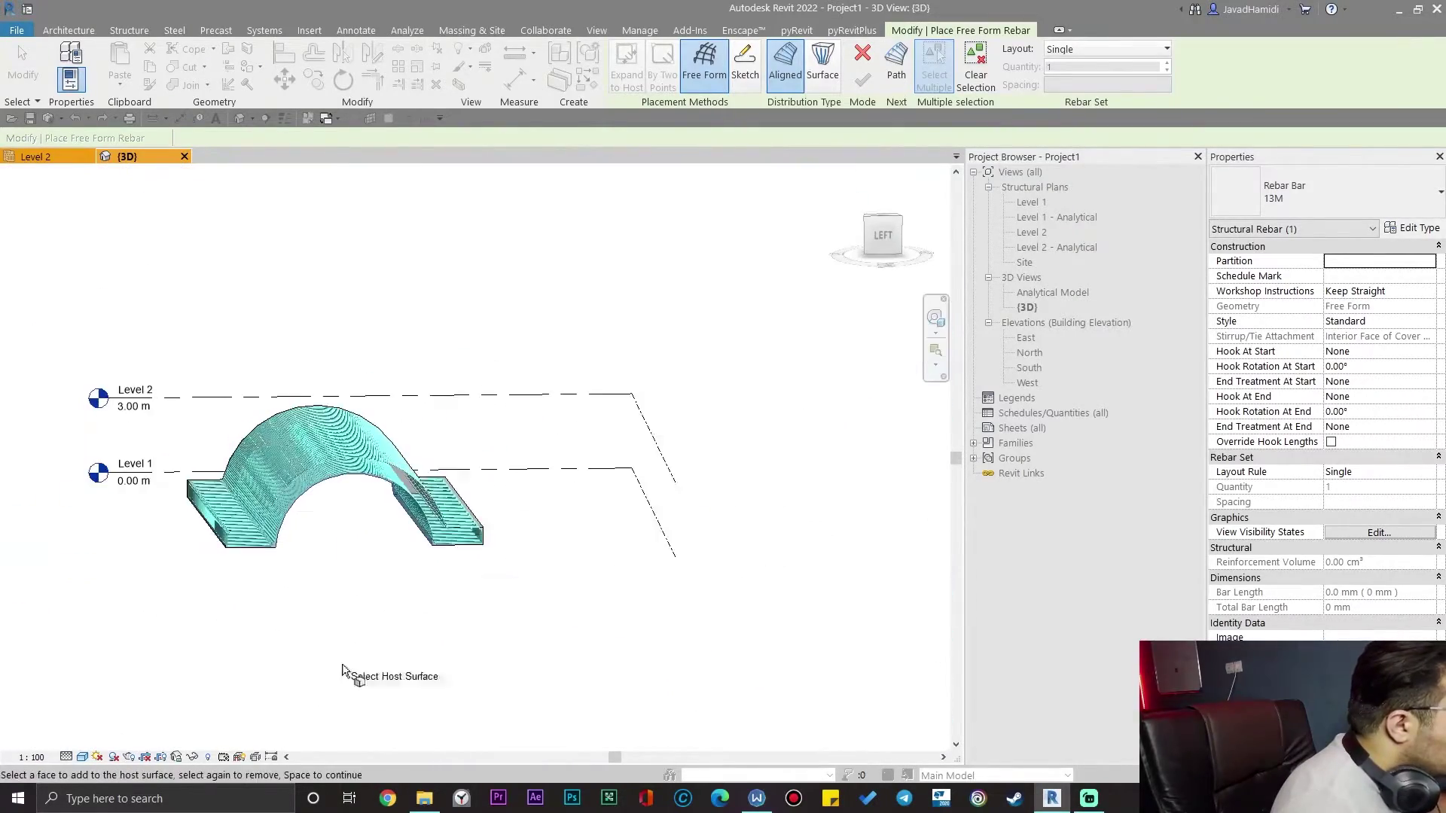
pyautogui.scroll(4, 363, 550)
pyautogui.moveTo(363, 549); pyautogui.dragTo(451, 580, button='middle')
pyautogui.press('space')
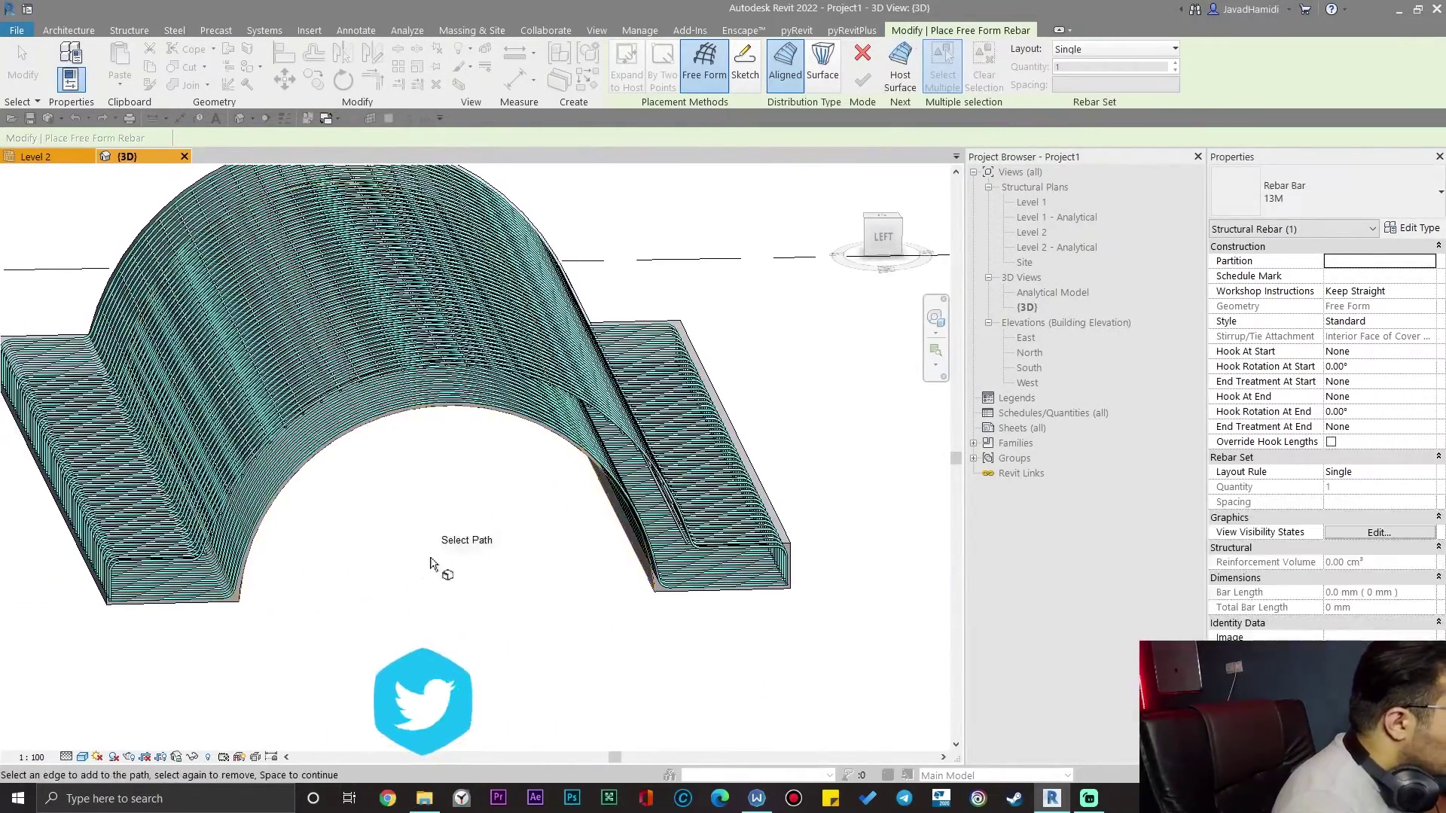
pyautogui.scroll(3, 461, 377)
pyautogui.scroll(4, 410, 478)
pyautogui.moveTo(410, 478); pyautogui.dragTo(442, 488, button='middle')
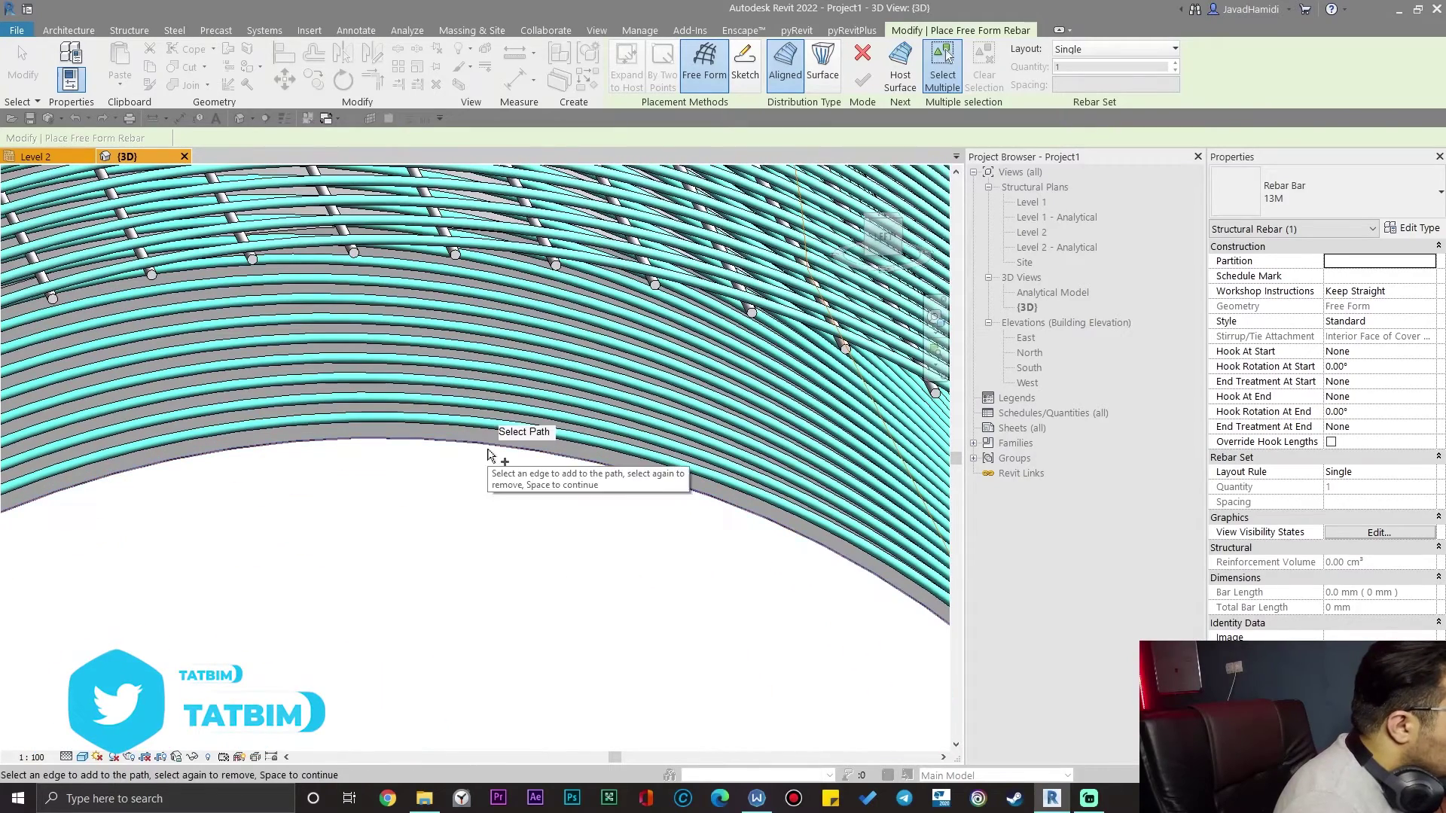
pyautogui.press('space')
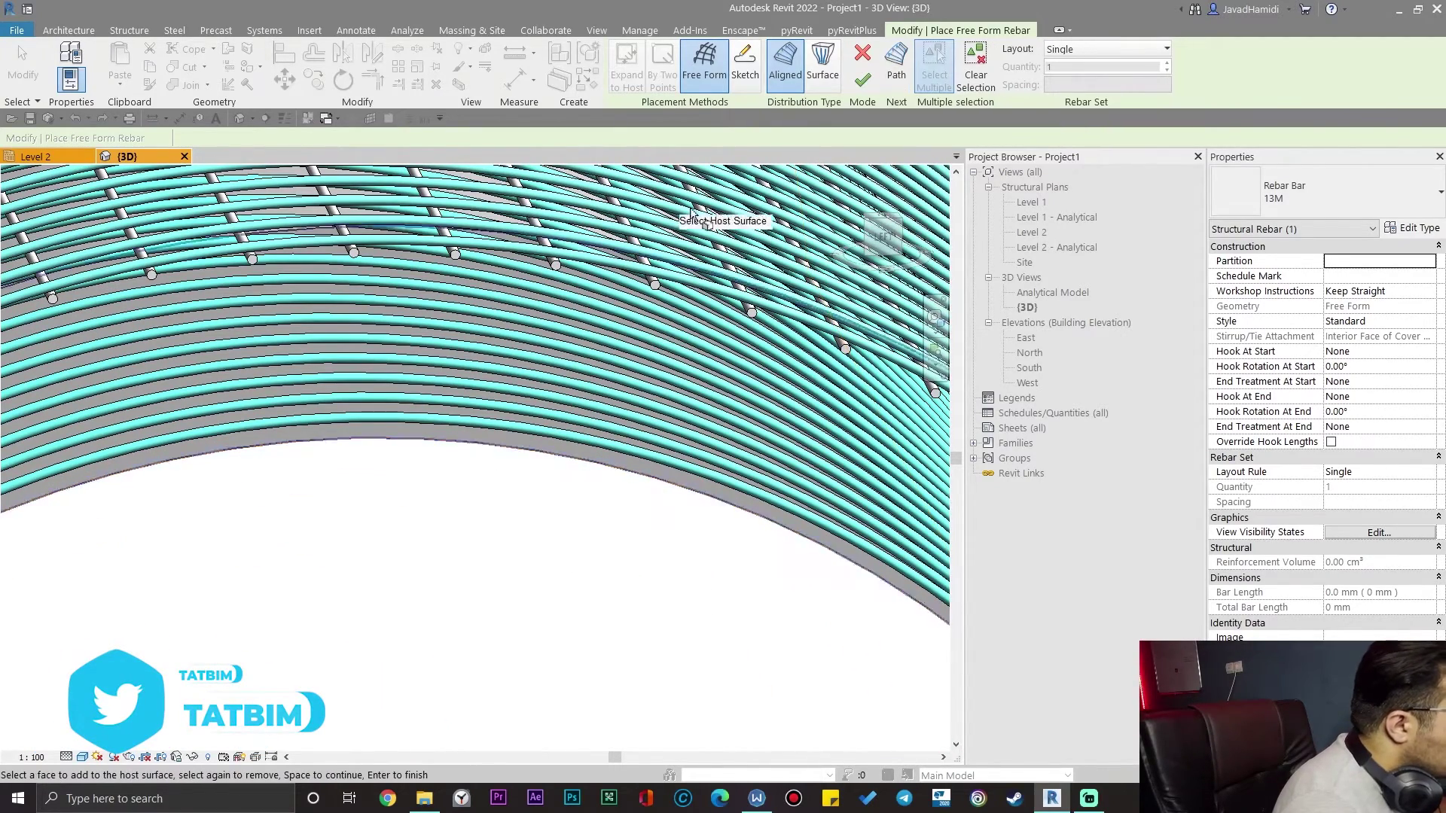
pyautogui.scroll(-3, 421, 576)
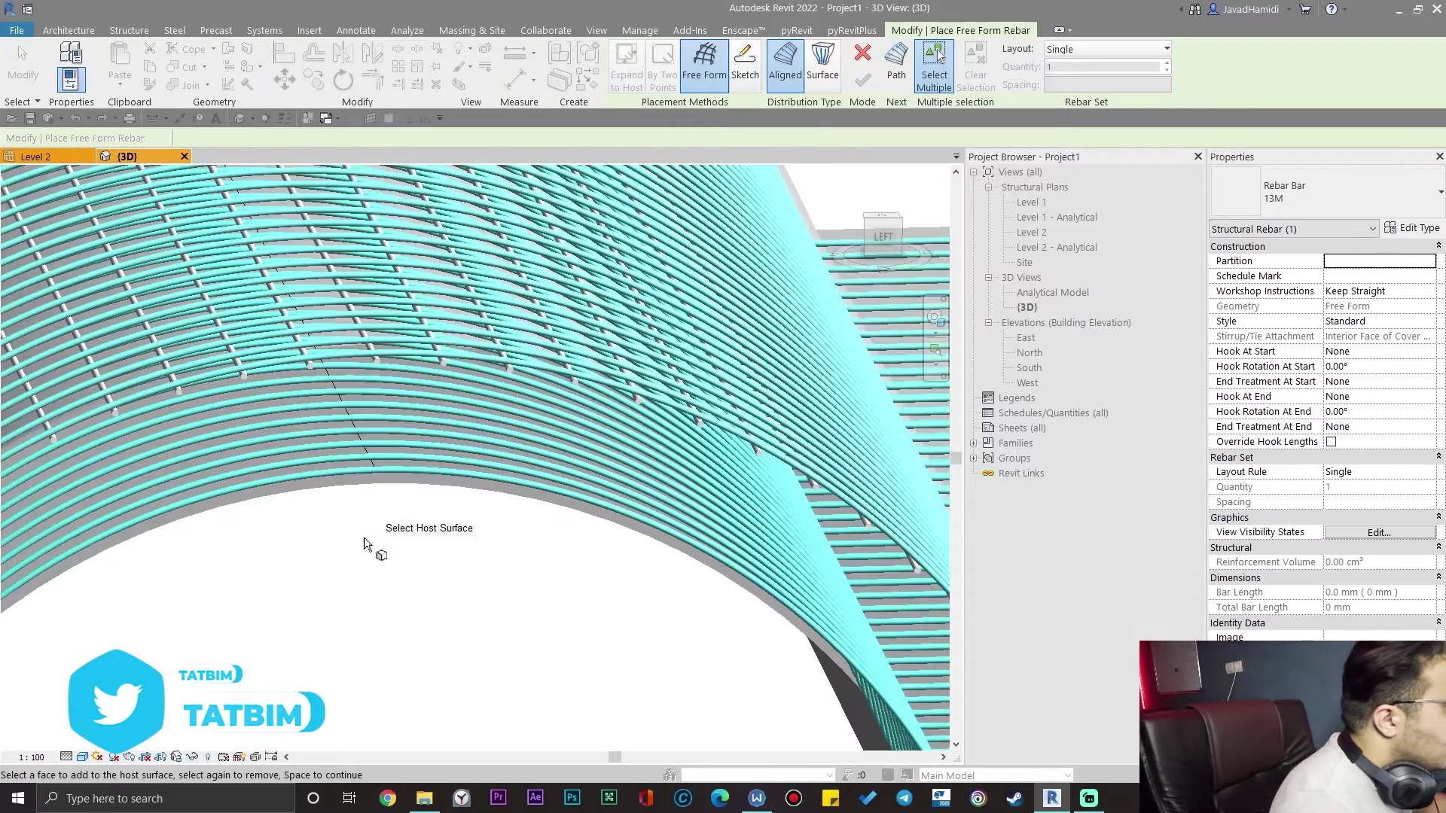
pyautogui.press('Escape')
# - Select the new inner longitudinal bar and distribute it with a Maximum Spacing layout at 350 mm
pyautogui.moveTo(368, 544); pyautogui.dragTo(429, 452, button='middle')
pyautogui.scroll(7, 424, 439)
pyautogui.click(450, 397)
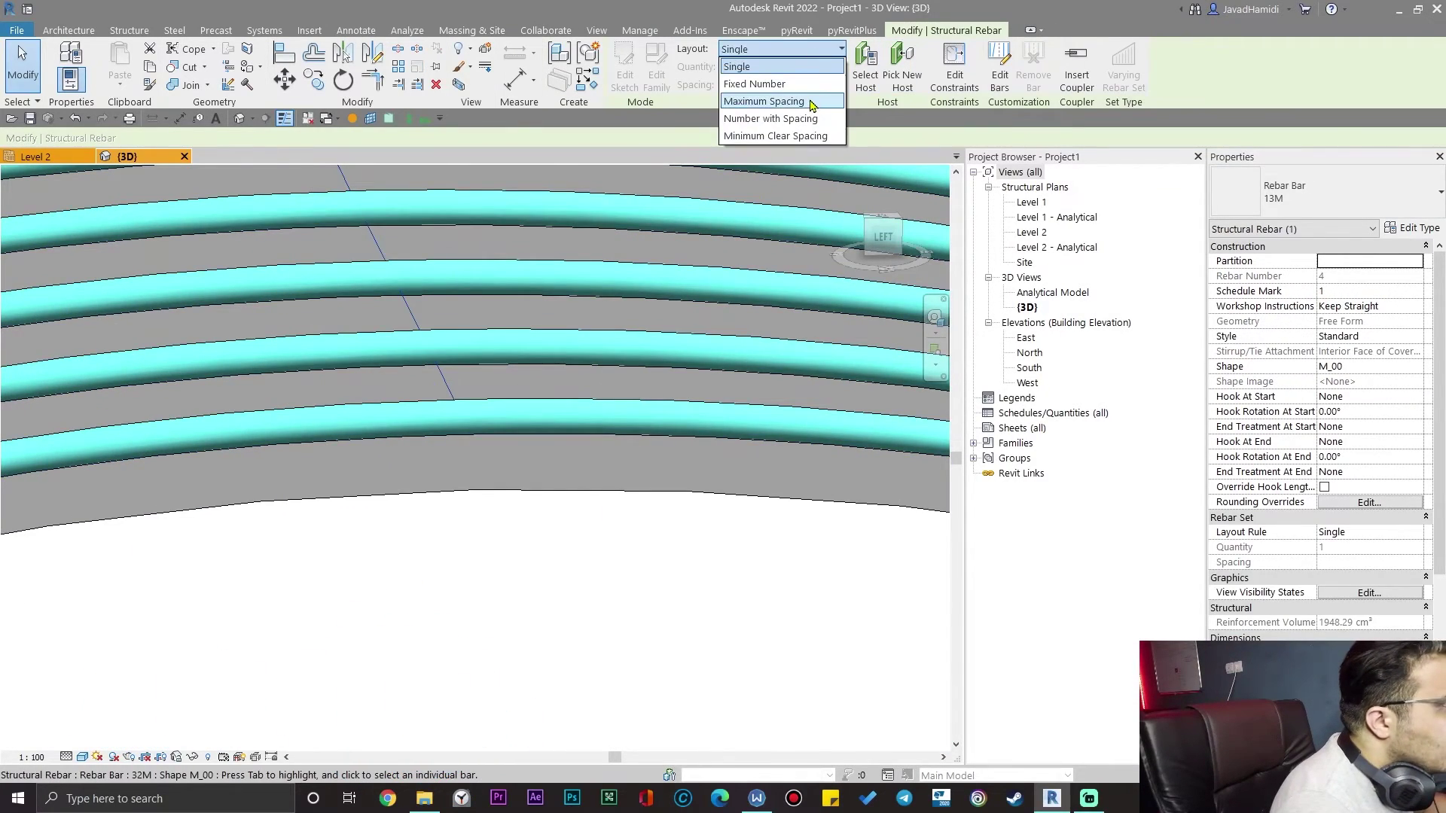
pyautogui.click(764, 101)
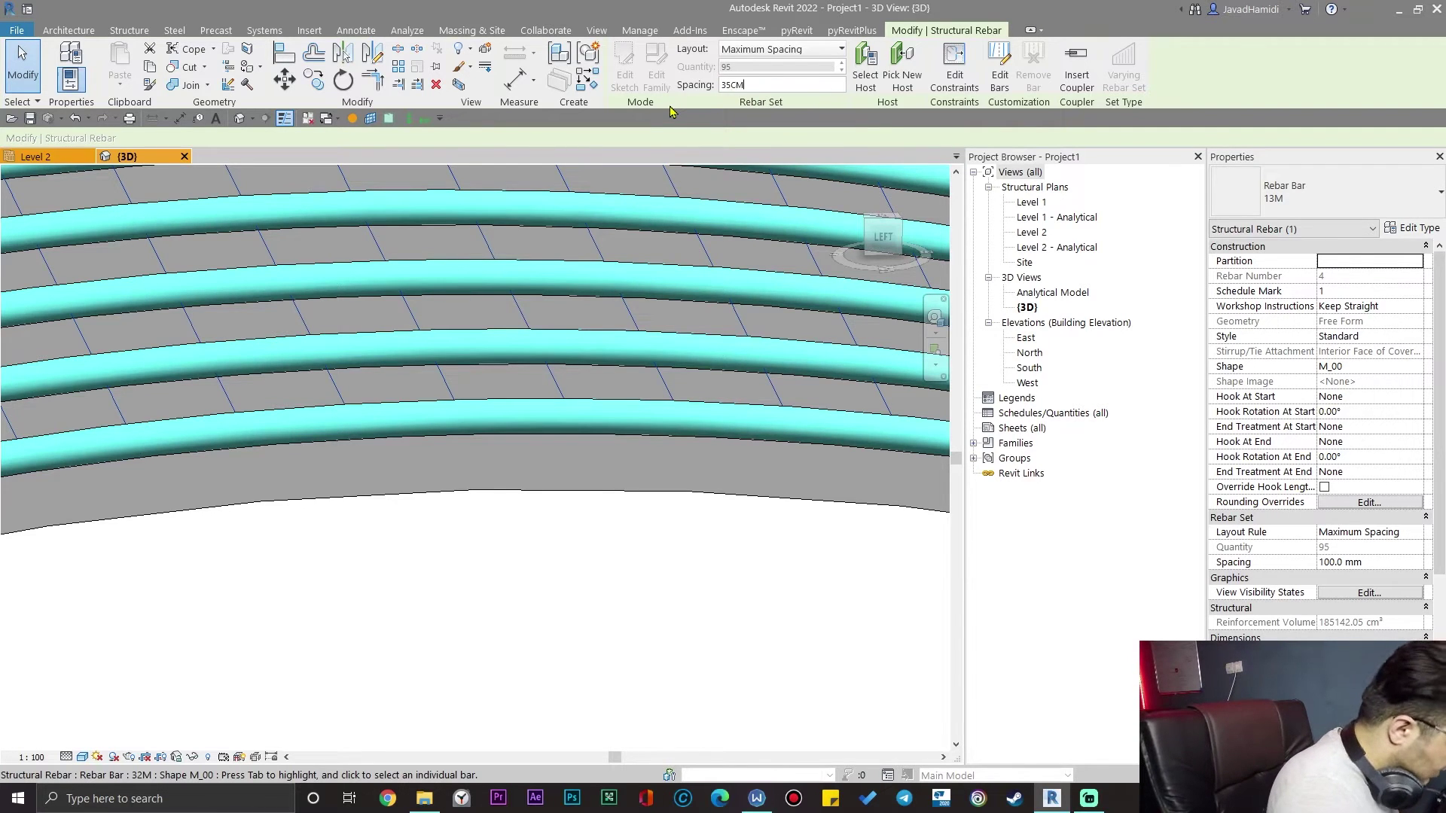
# - Show the inner longitudinal bar set as solid in the 3D view and change its bar type to 32M
pyautogui.click(1362, 597)
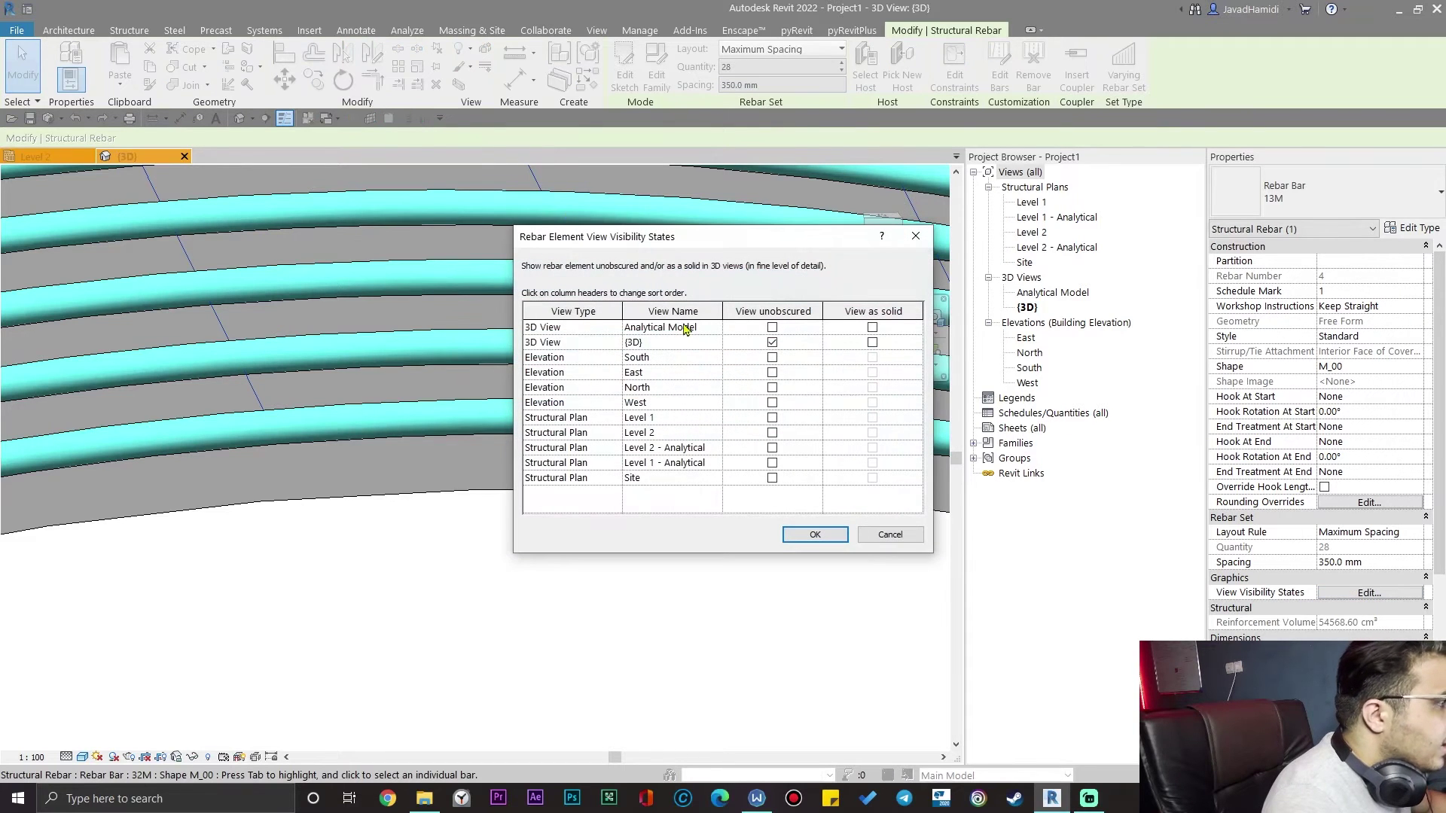
pyautogui.click(815, 534)
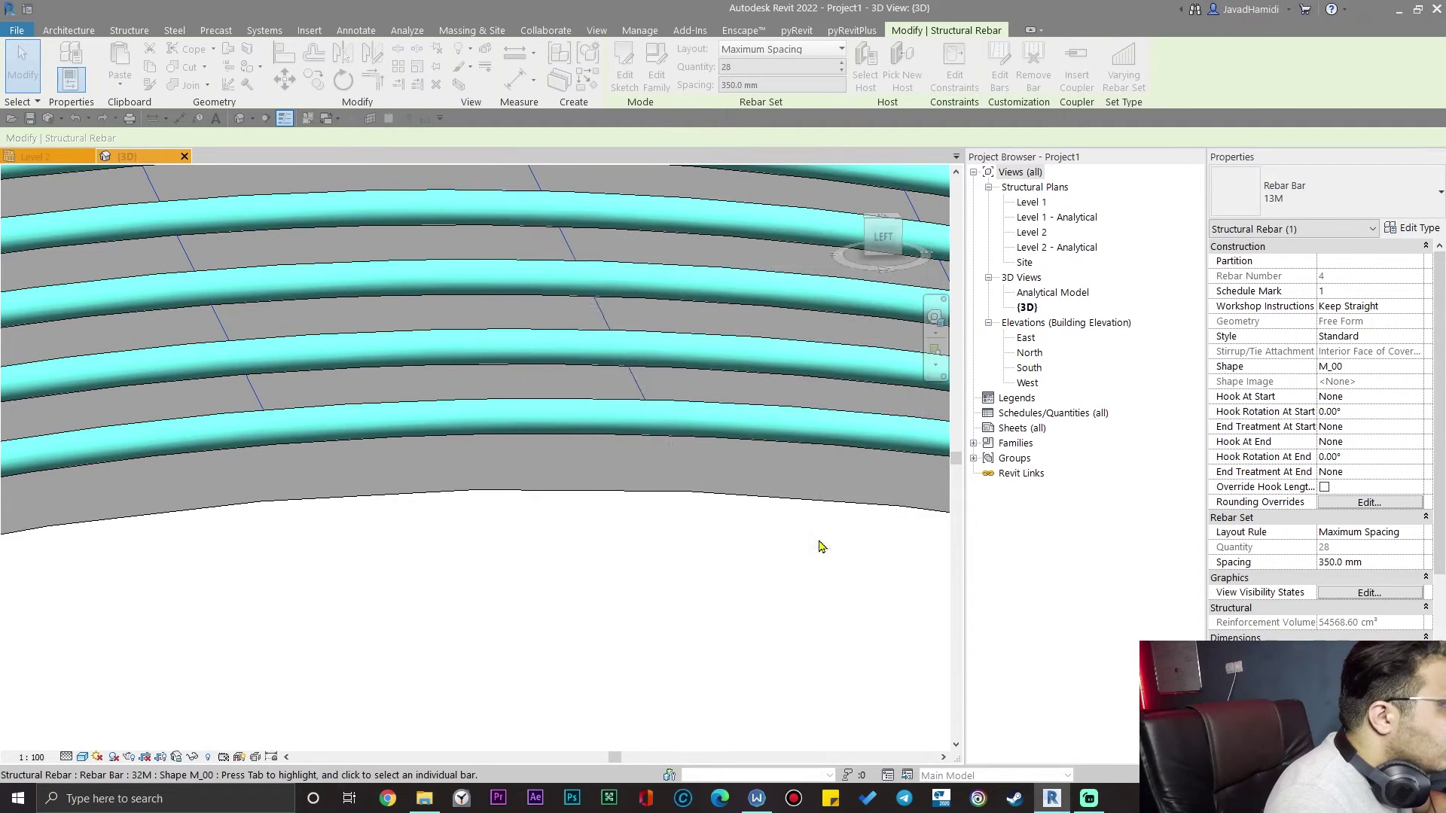
pyautogui.click(1298, 202)
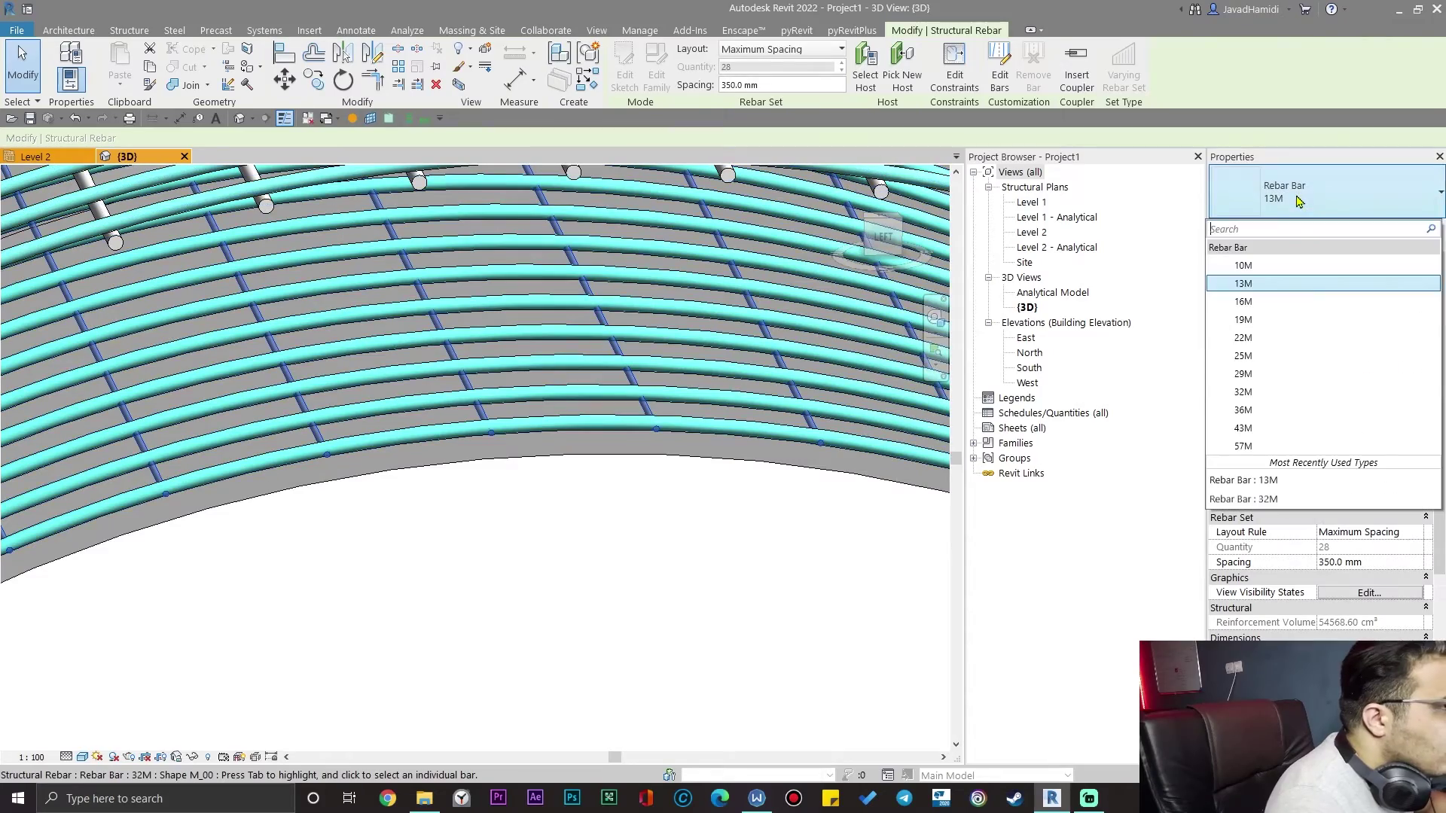
pyautogui.click(1273, 393)
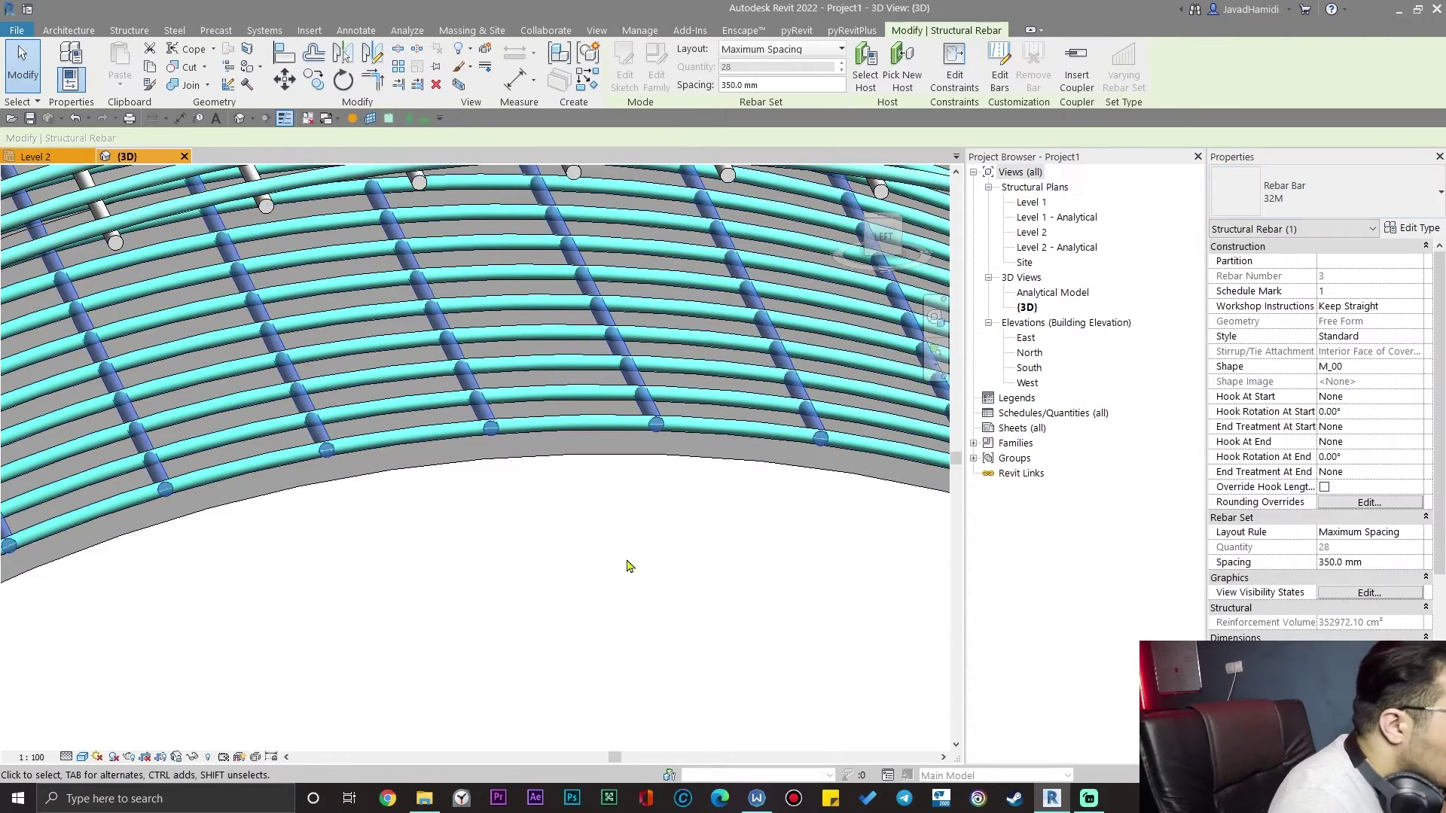
# - Edit the inner longitudinal bars' constraints and set their host surface offset to -0.04 m
pyautogui.scroll(-6, 627, 564)
pyautogui.keyDown('shift'); pyautogui.moveTo(626, 571); pyautogui.dragTo(603, 609, button='middle'); pyautogui.keyUp('shift')
pyautogui.click(953, 82)
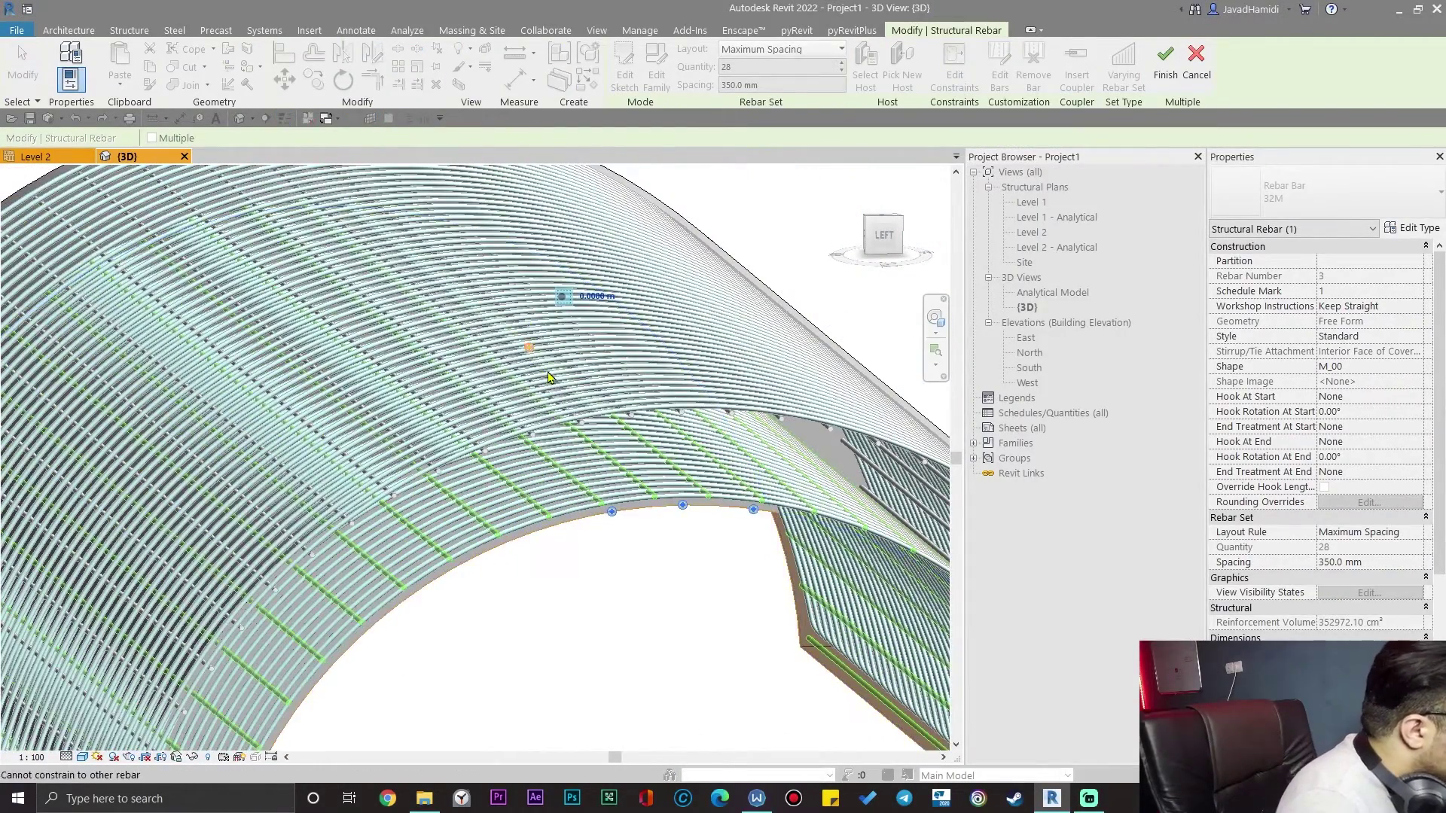
pyautogui.scroll(3, 548, 376)
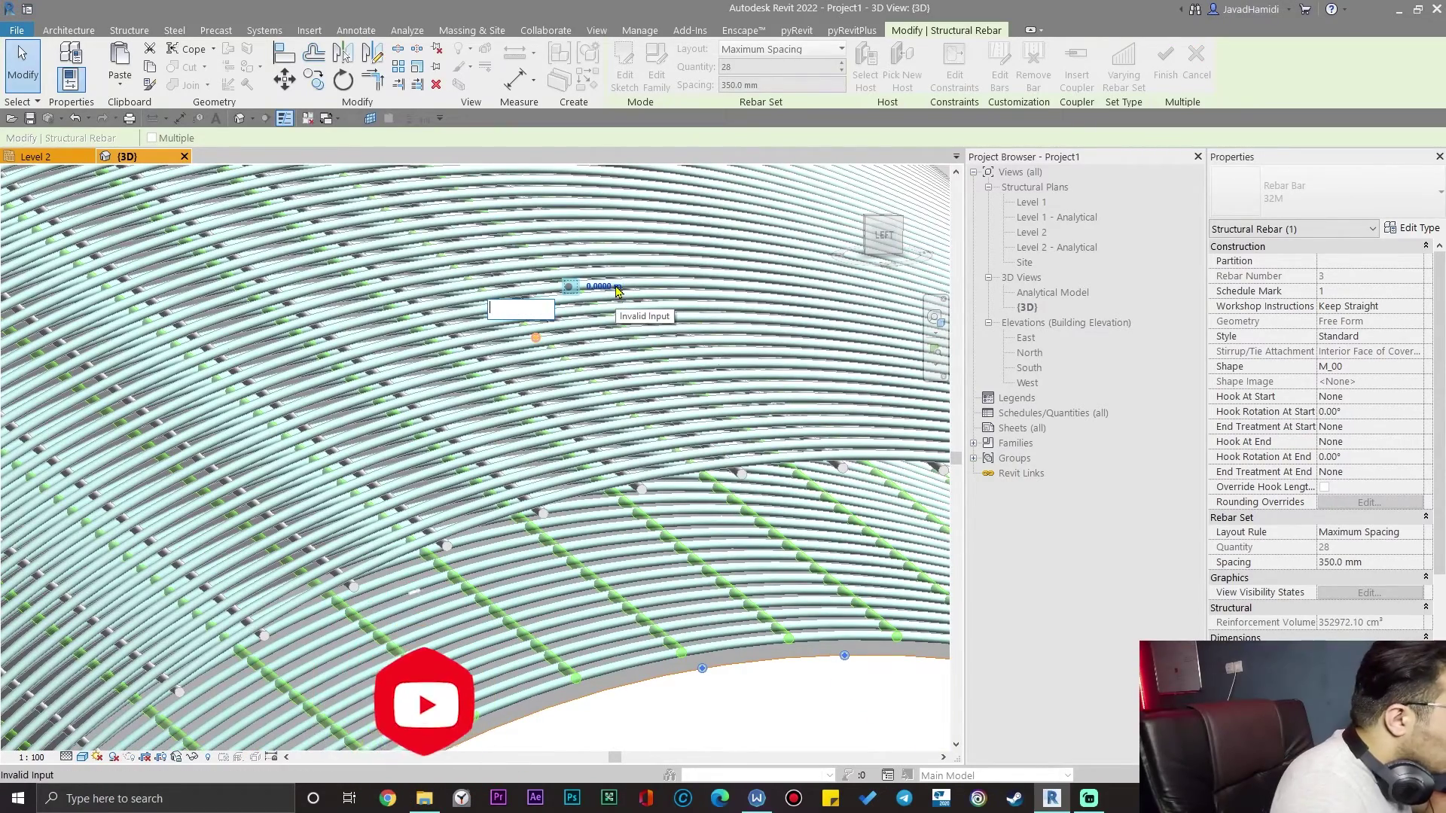
pyautogui.write('4')
pyautogui.press('Return')
pyautogui.moveTo(754, 721); pyautogui.dragTo(697, 629, button='middle')
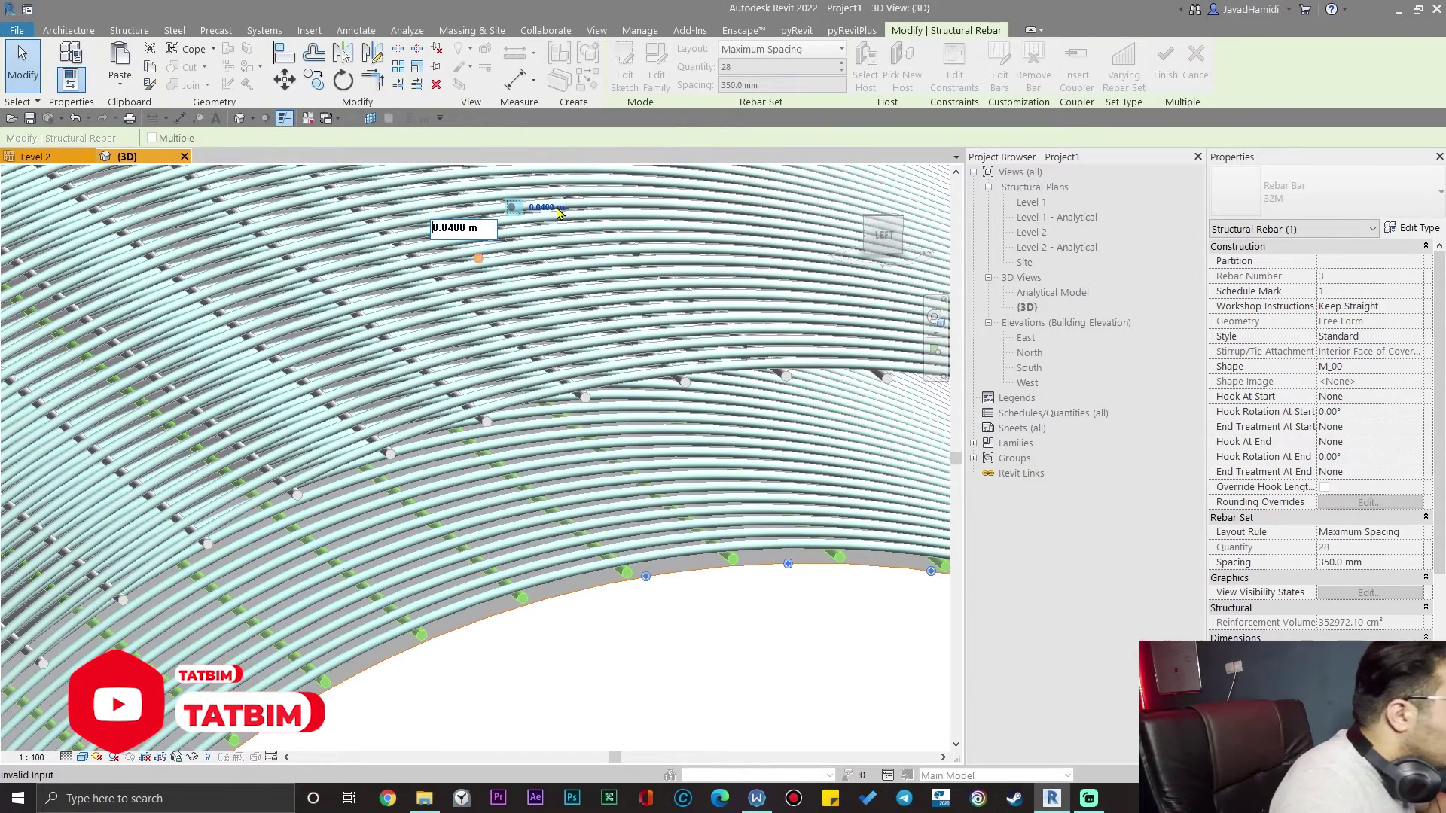
pyautogui.press('Return')
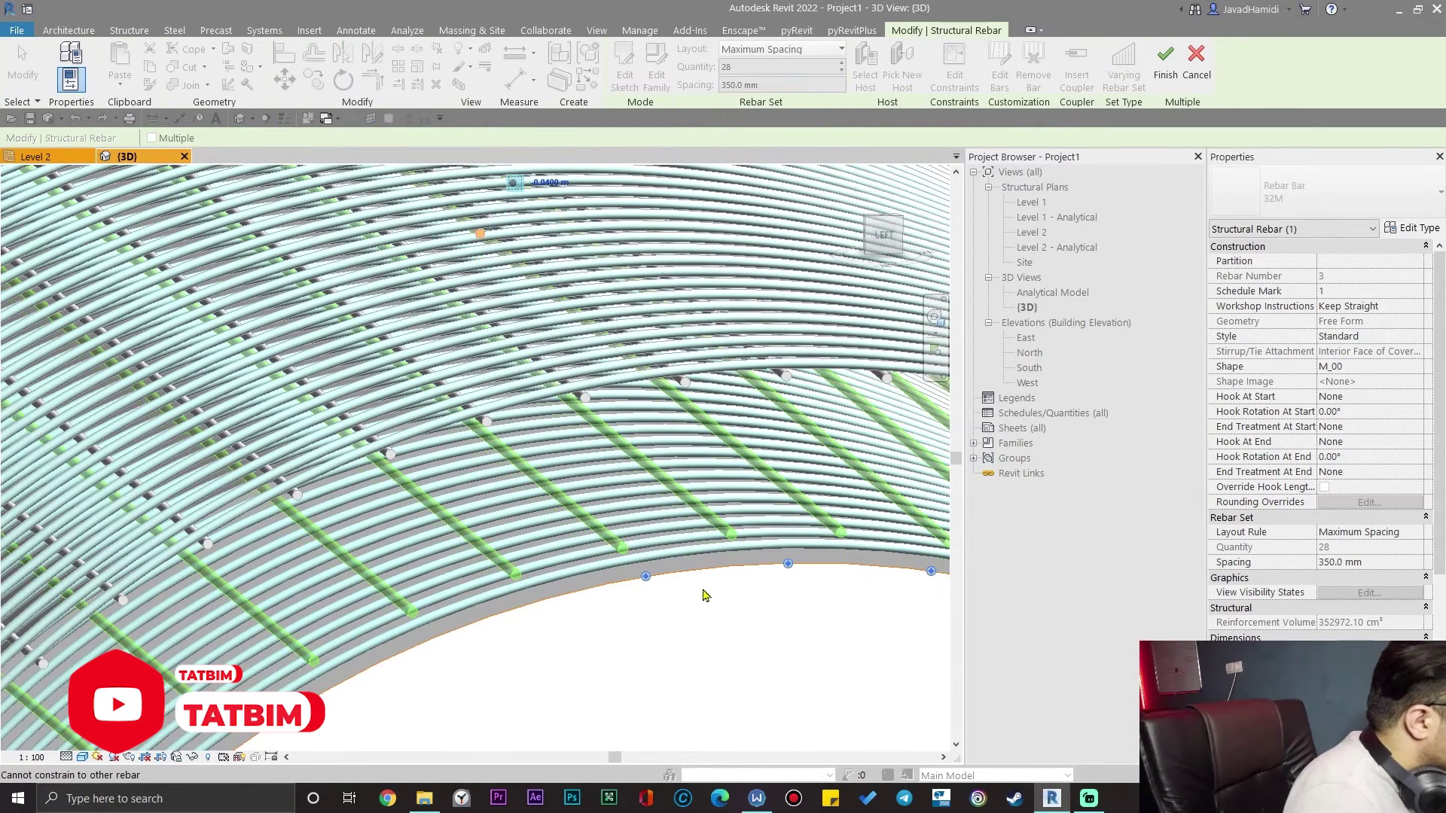
# - Examine the inner longitudinal bars' position relative to the inner transverse bars from several angles
pyautogui.scroll(-5, 707, 633)
pyautogui.keyDown('shift'); pyautogui.moveTo(707, 632); pyautogui.dragTo(710, 693, button='middle'); pyautogui.keyUp('shift')
pyautogui.scroll(5, 702, 552)
pyautogui.moveTo(757, 617); pyautogui.dragTo(693, 521, button='middle')
pyautogui.scroll(5, 659, 512)
pyautogui.keyDown('shift'); pyautogui.moveTo(508, 453); pyautogui.dragTo(552, 462, button='middle'); pyautogui.keyUp('shift')
pyautogui.scroll(-5, 524, 457)
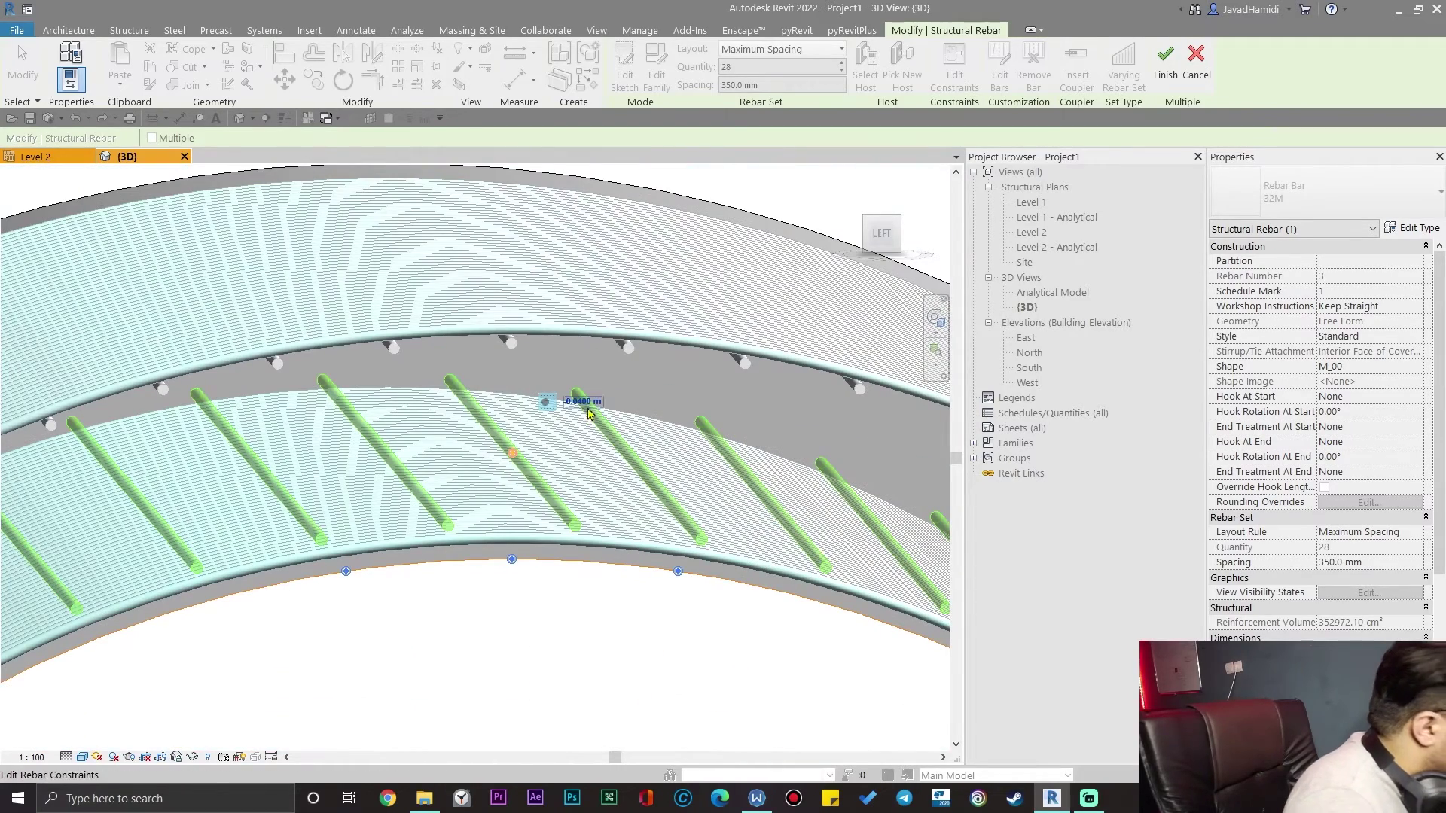
pyautogui.scroll(-3, 546, 502)
pyautogui.keyDown('shift'); pyautogui.moveTo(558, 577); pyautogui.dragTo(497, 404, button='middle'); pyautogui.keyUp('shift')
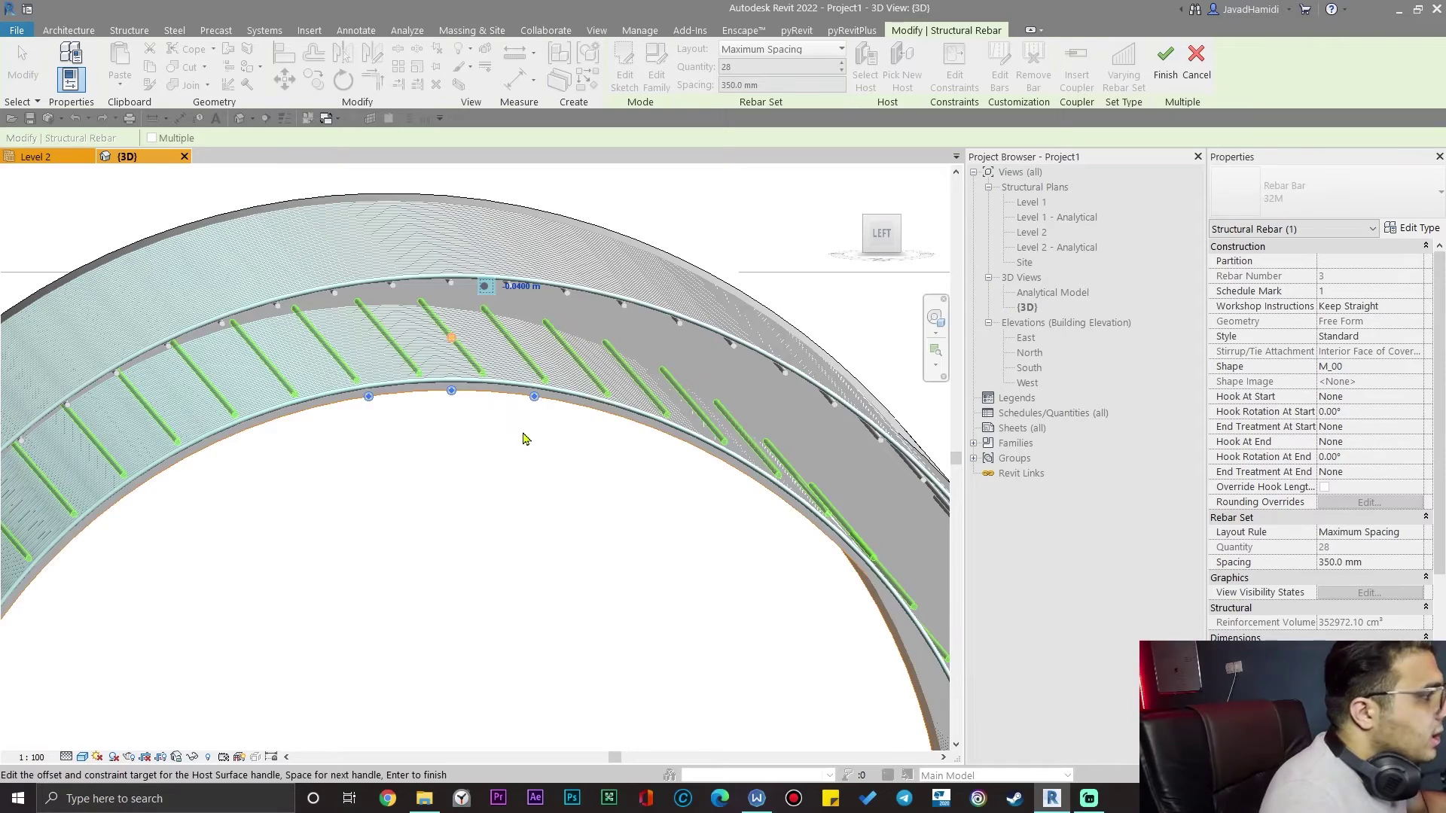
# - Finish the constraint edit of the inner longitudinal bars and clear the selection
pyautogui.scroll(-2, 525, 439)
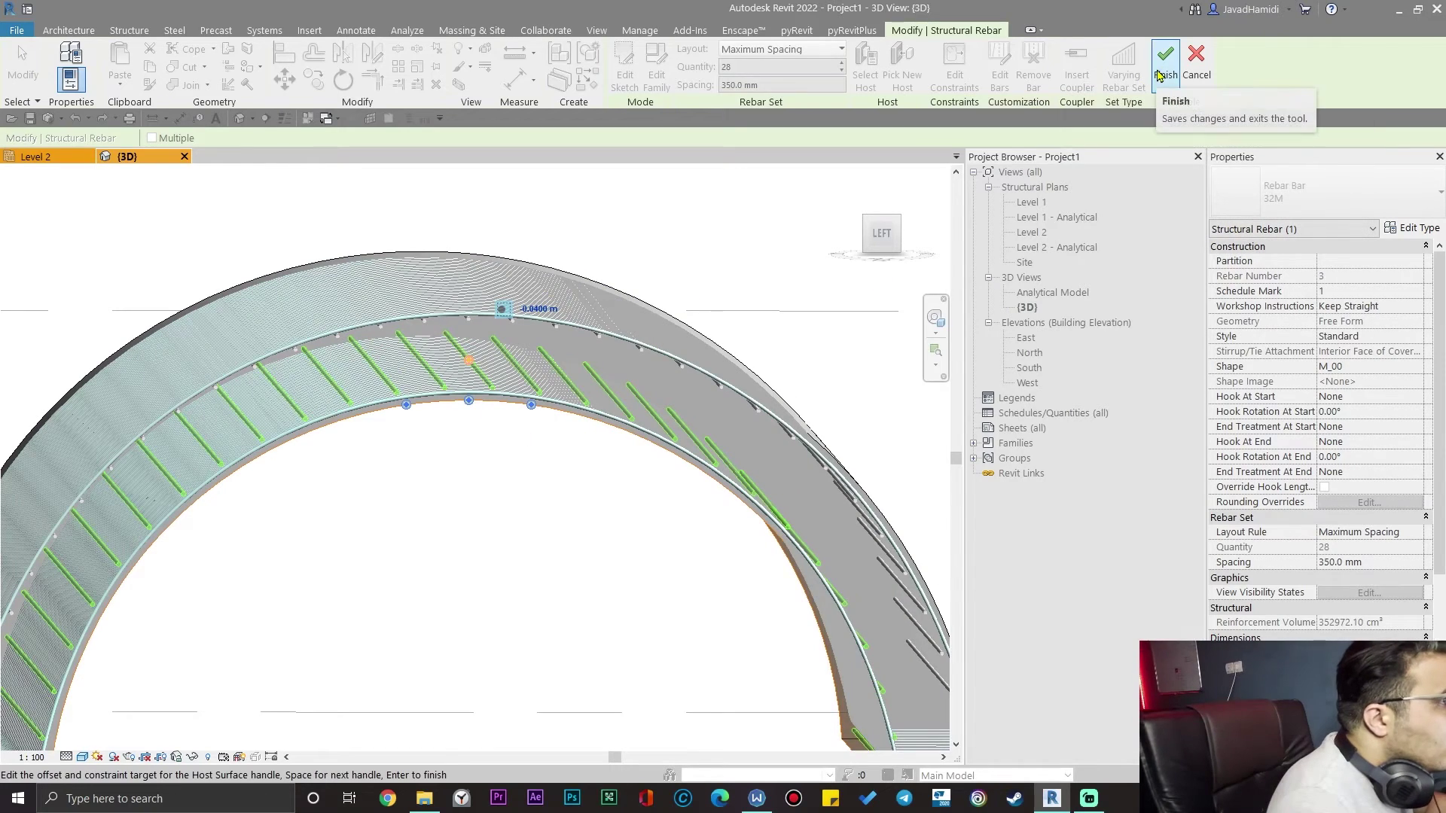
pyautogui.scroll(-2, 591, 435)
pyautogui.moveTo(536, 462); pyautogui.dragTo(522, 400, button='middle')
pyautogui.press('Escape')
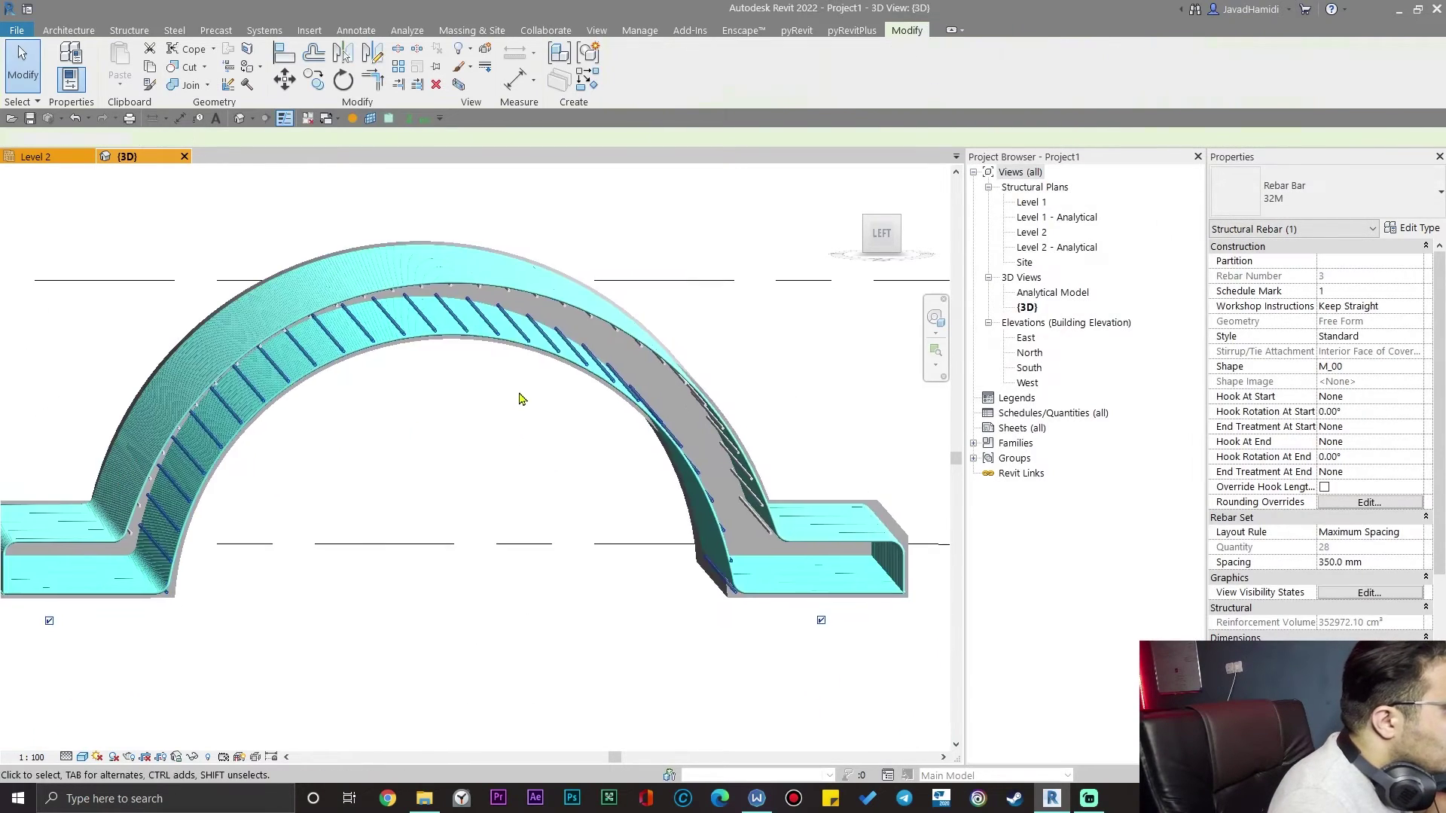
# - Select the inner and outer longitudinal bar sets and override their surface foreground in this view with a red solid fill
pyautogui.scroll(5, 475, 323)
pyautogui.scroll(2, 390, 300)
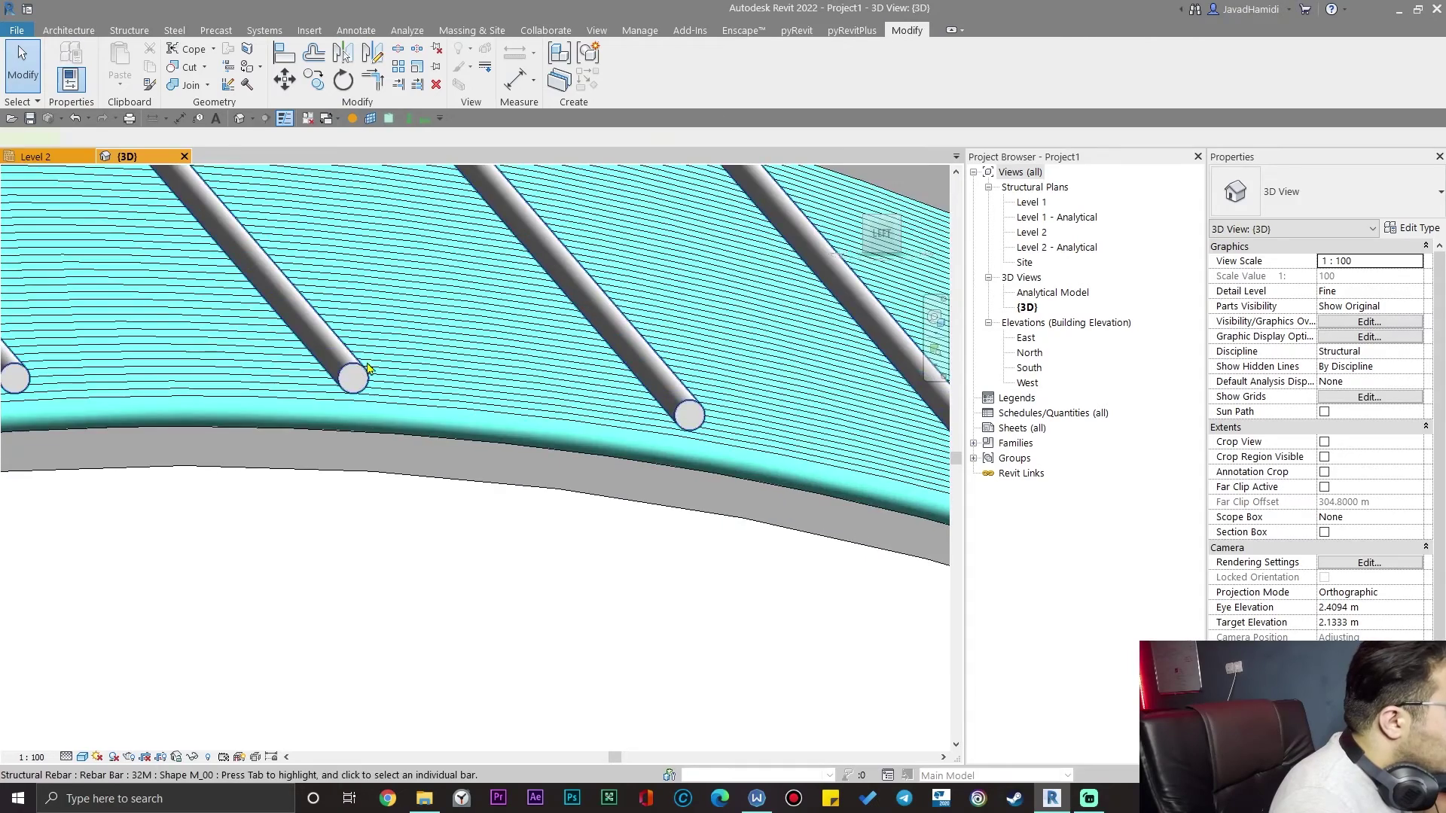
pyautogui.click(366, 365)
pyautogui.scroll(-5, 371, 363)
pyautogui.moveTo(381, 345); pyautogui.dragTo(454, 455, button='middle')
pyautogui.scroll(5, 463, 419)
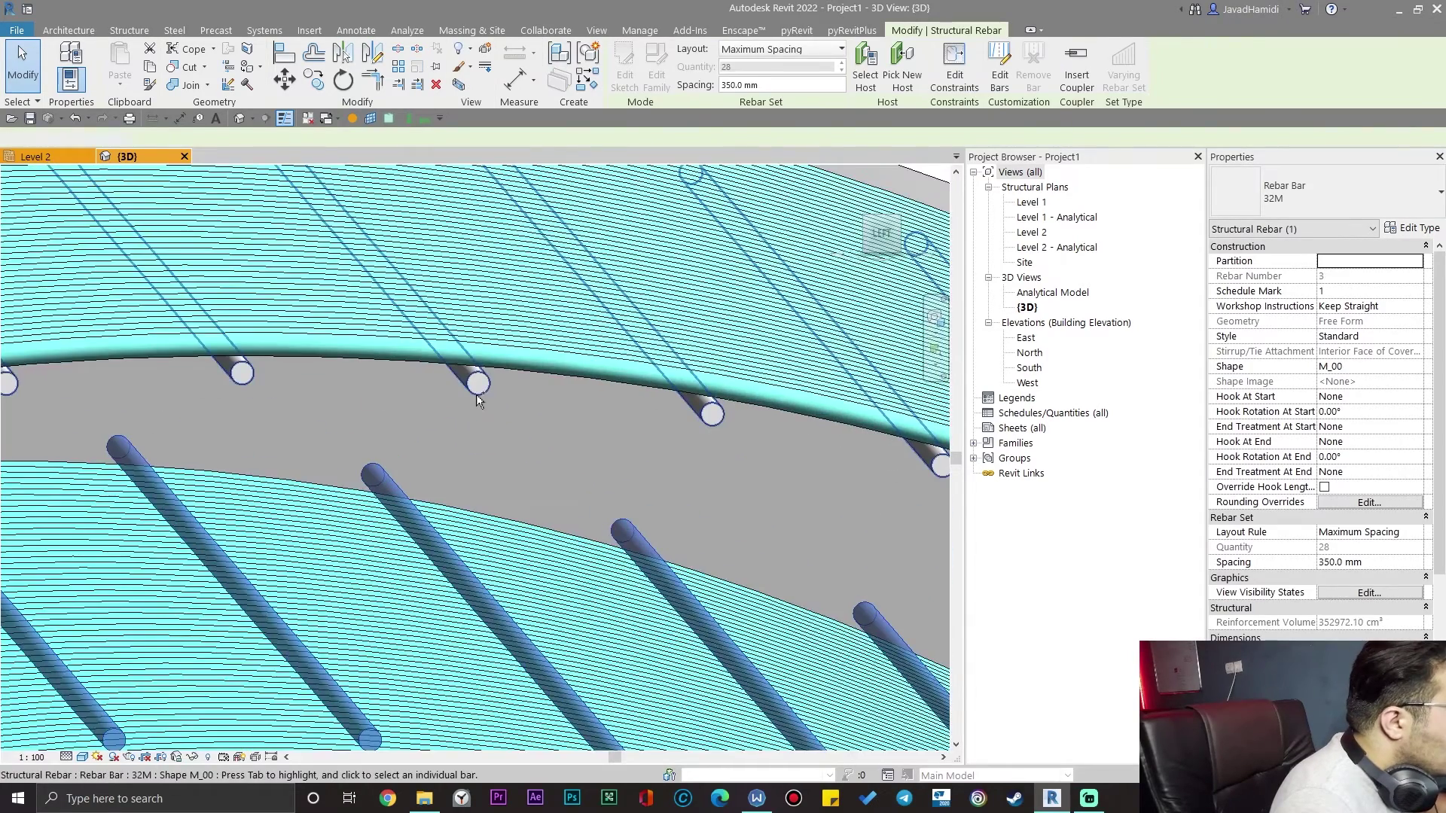
pyautogui.keyDown('ctrl'); pyautogui.click(479, 381); pyautogui.keyUp('ctrl')
pyautogui.scroll(-6, 479, 382)
pyautogui.moveTo(449, 546); pyautogui.dragTo(497, 457, button='middle')
pyautogui.rightClick(449, 472)
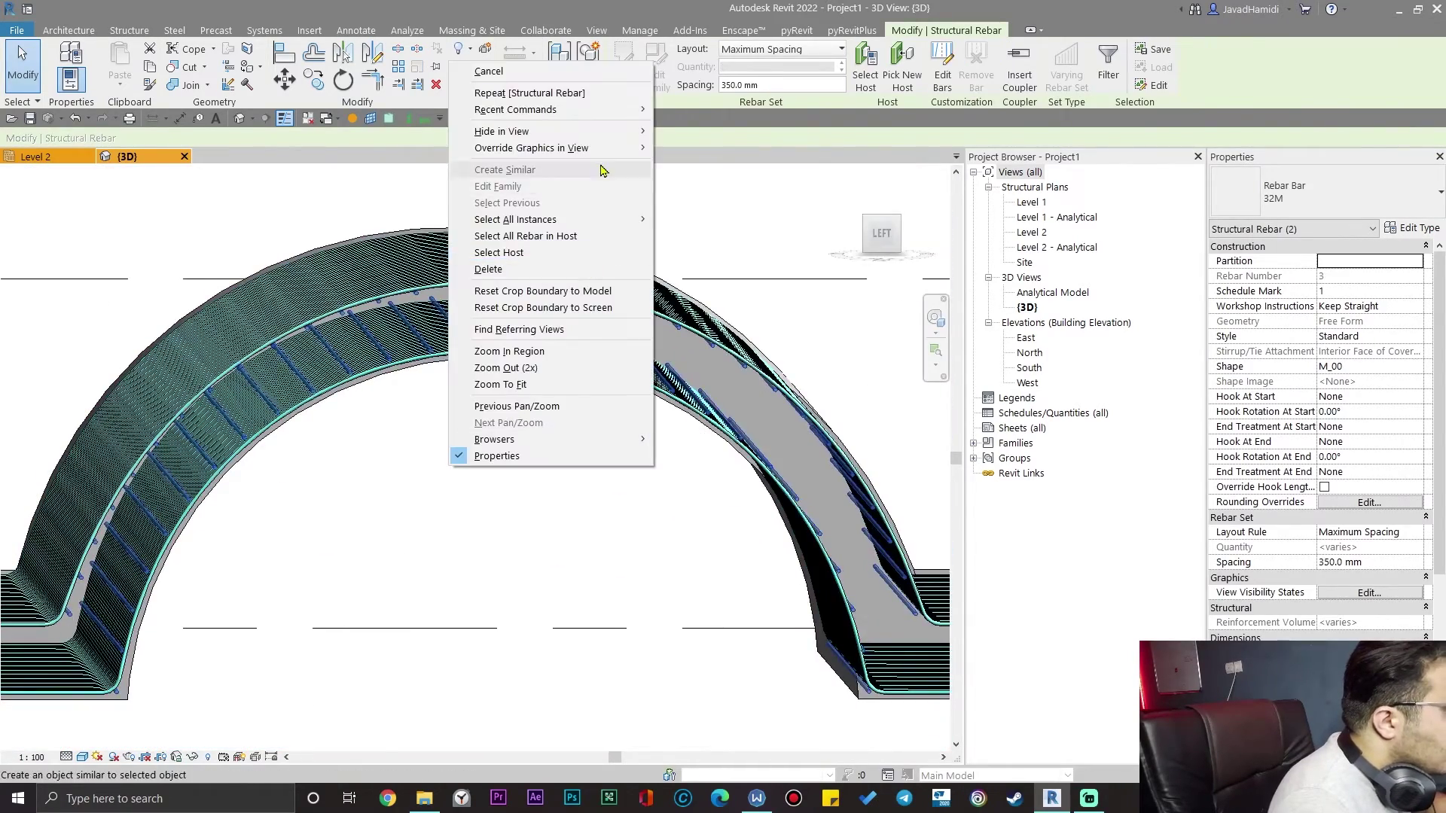
pyautogui.click(702, 149)
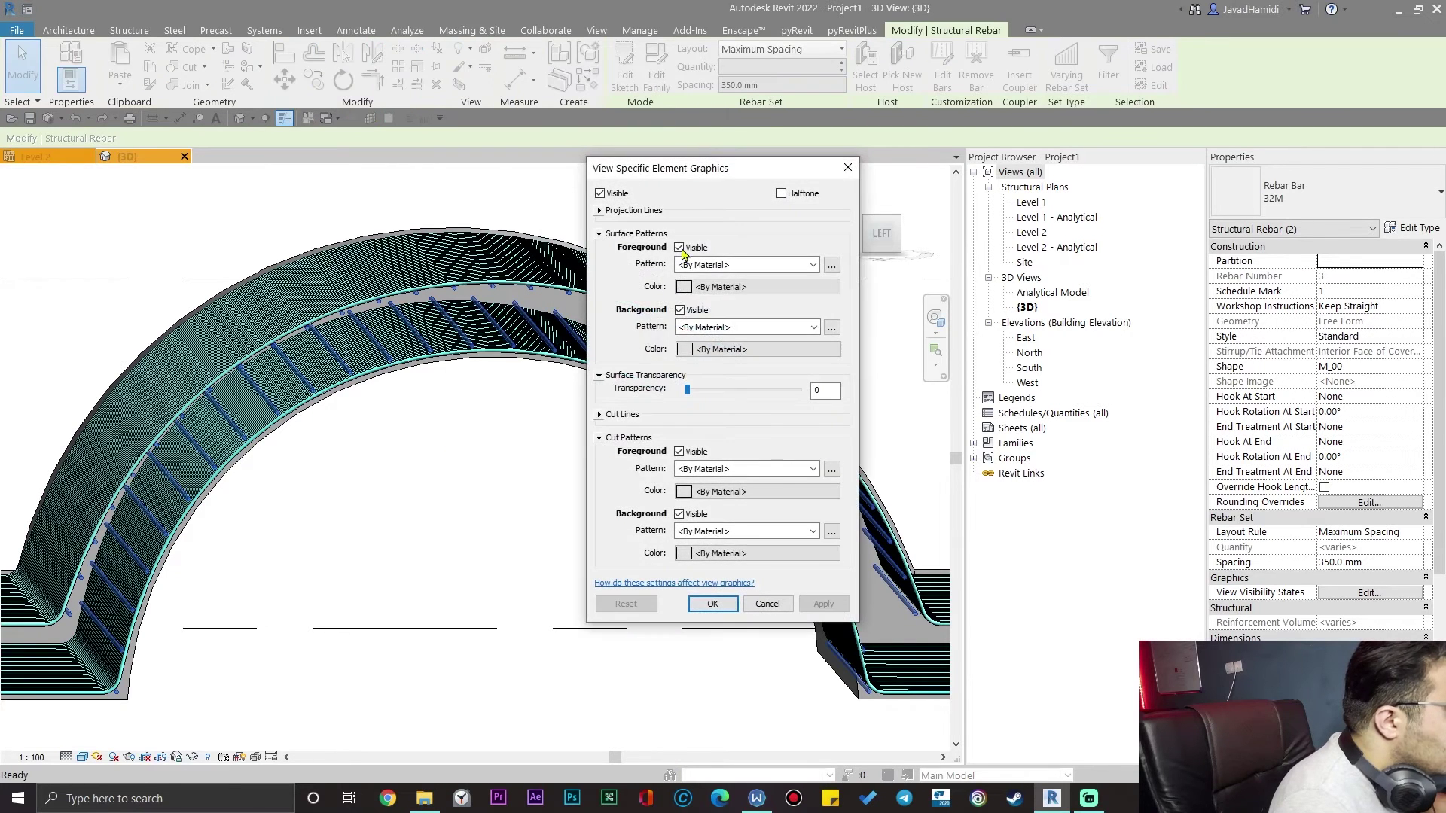
pyautogui.click(723, 296)
pyautogui.click(759, 527)
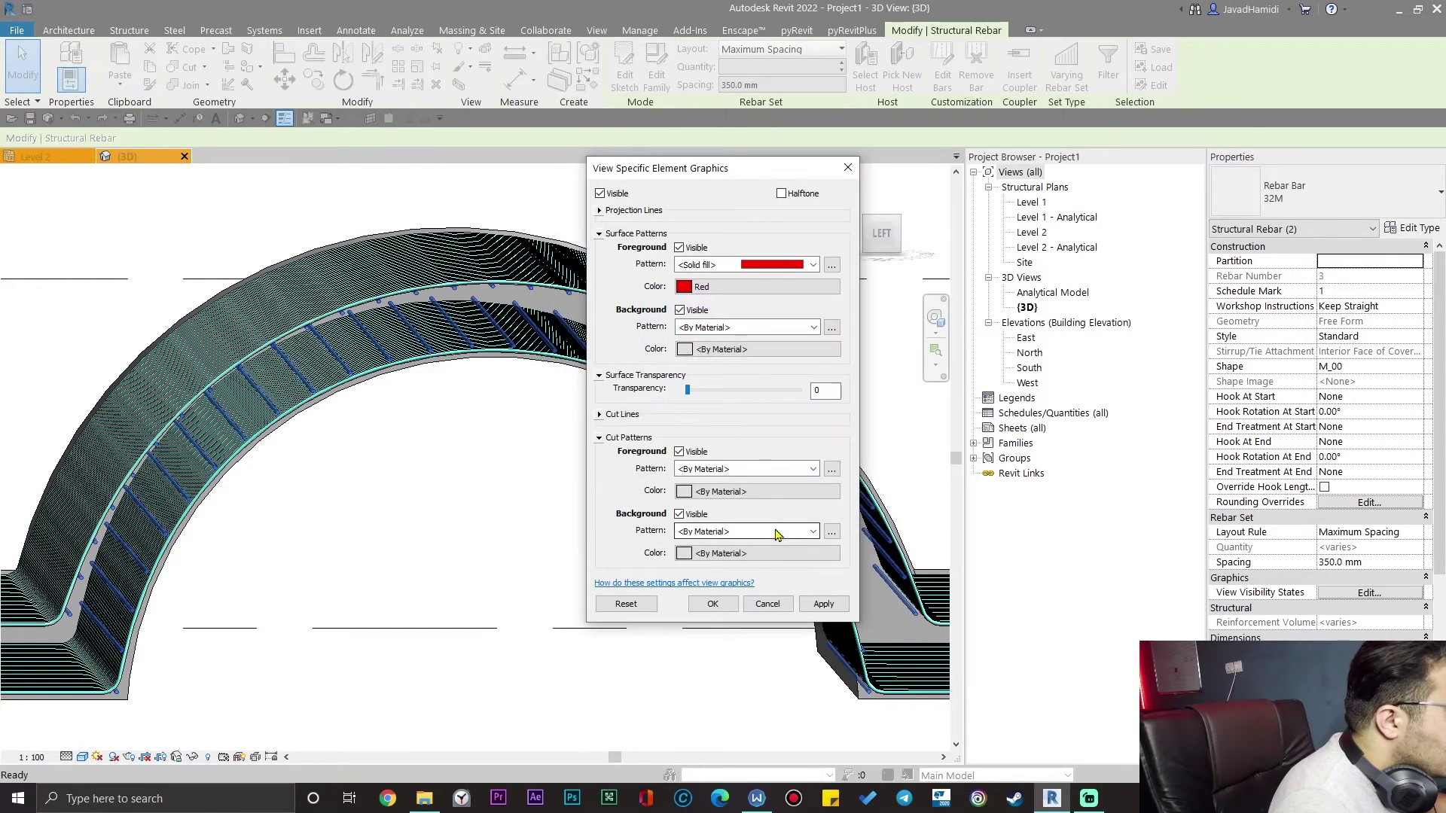
pyautogui.click(713, 604)
pyautogui.click(598, 420)
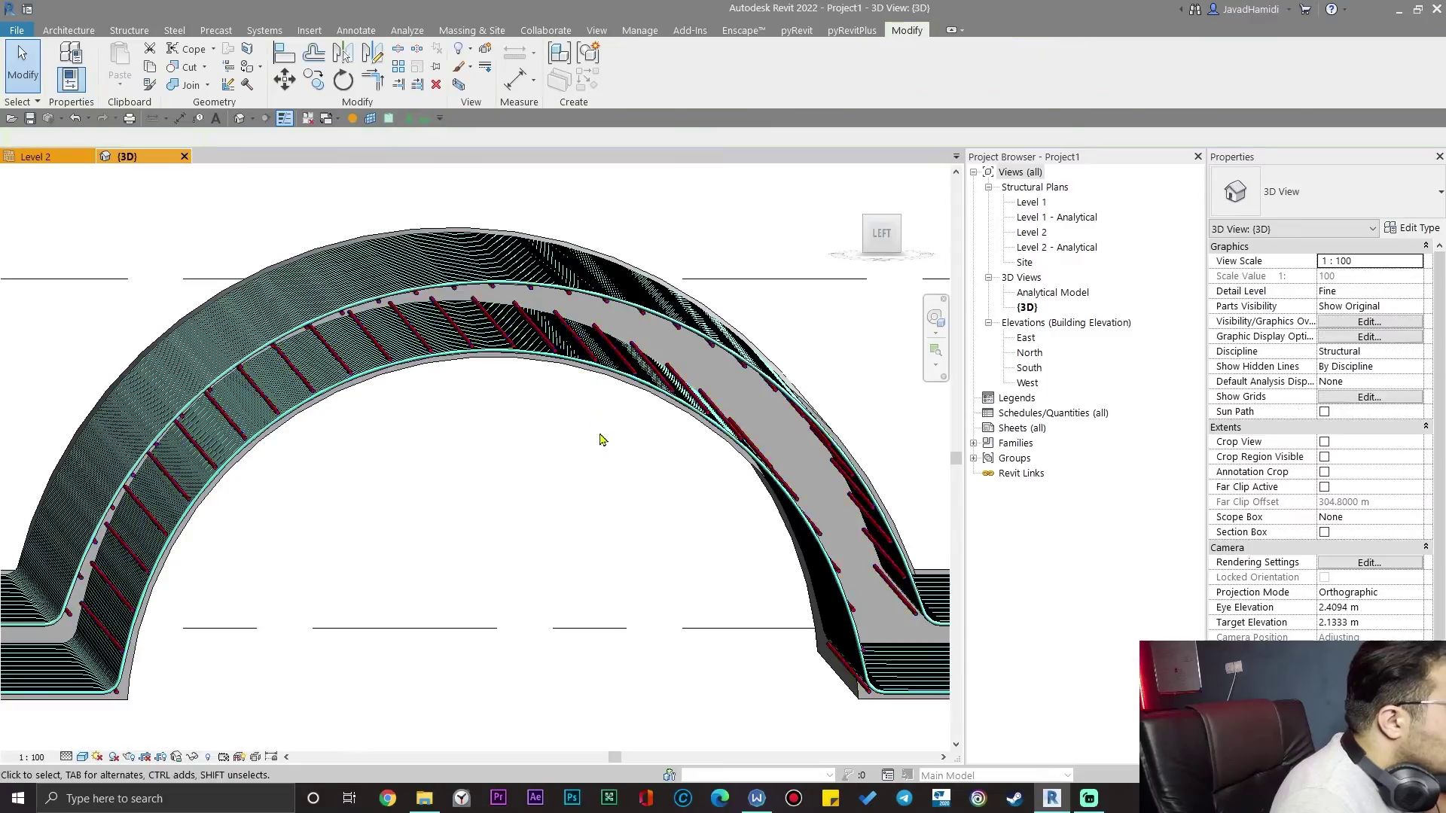
# - Examine the red longitudinal bars against the transverse bars along the inside of the arch and at the tunnel's foot
pyautogui.scroll(-3, 595, 422)
pyautogui.keyDown('shift'); pyautogui.moveTo(568, 373); pyautogui.dragTo(639, 607, button='middle'); pyautogui.keyUp('shift')
pyautogui.scroll(5, 565, 626)
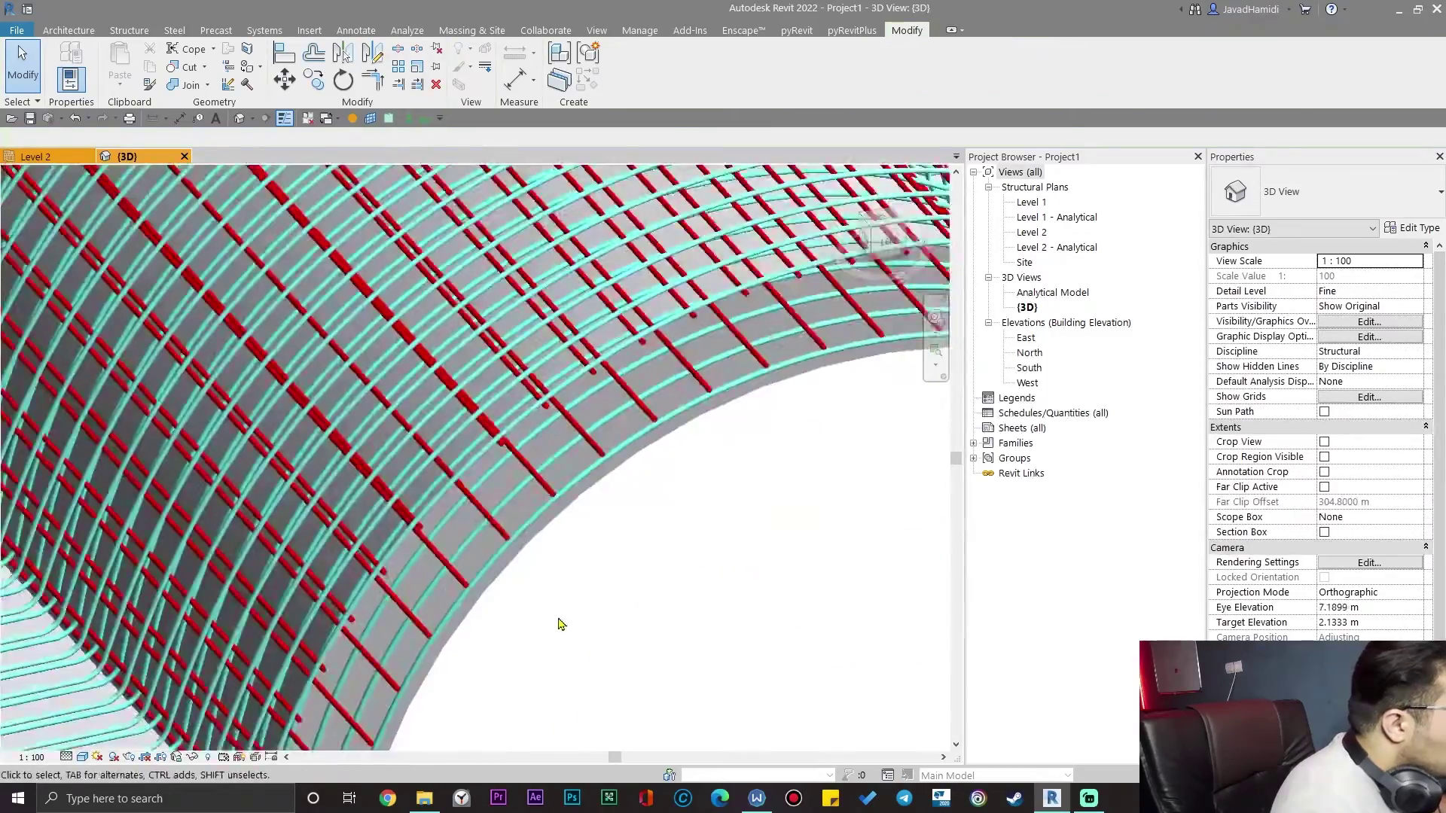
pyautogui.scroll(-5, 561, 621)
pyautogui.keyDown('shift'); pyautogui.moveTo(642, 675); pyautogui.dragTo(546, 684, button='middle'); pyautogui.keyUp('shift')
pyautogui.scroll(5, 558, 619)
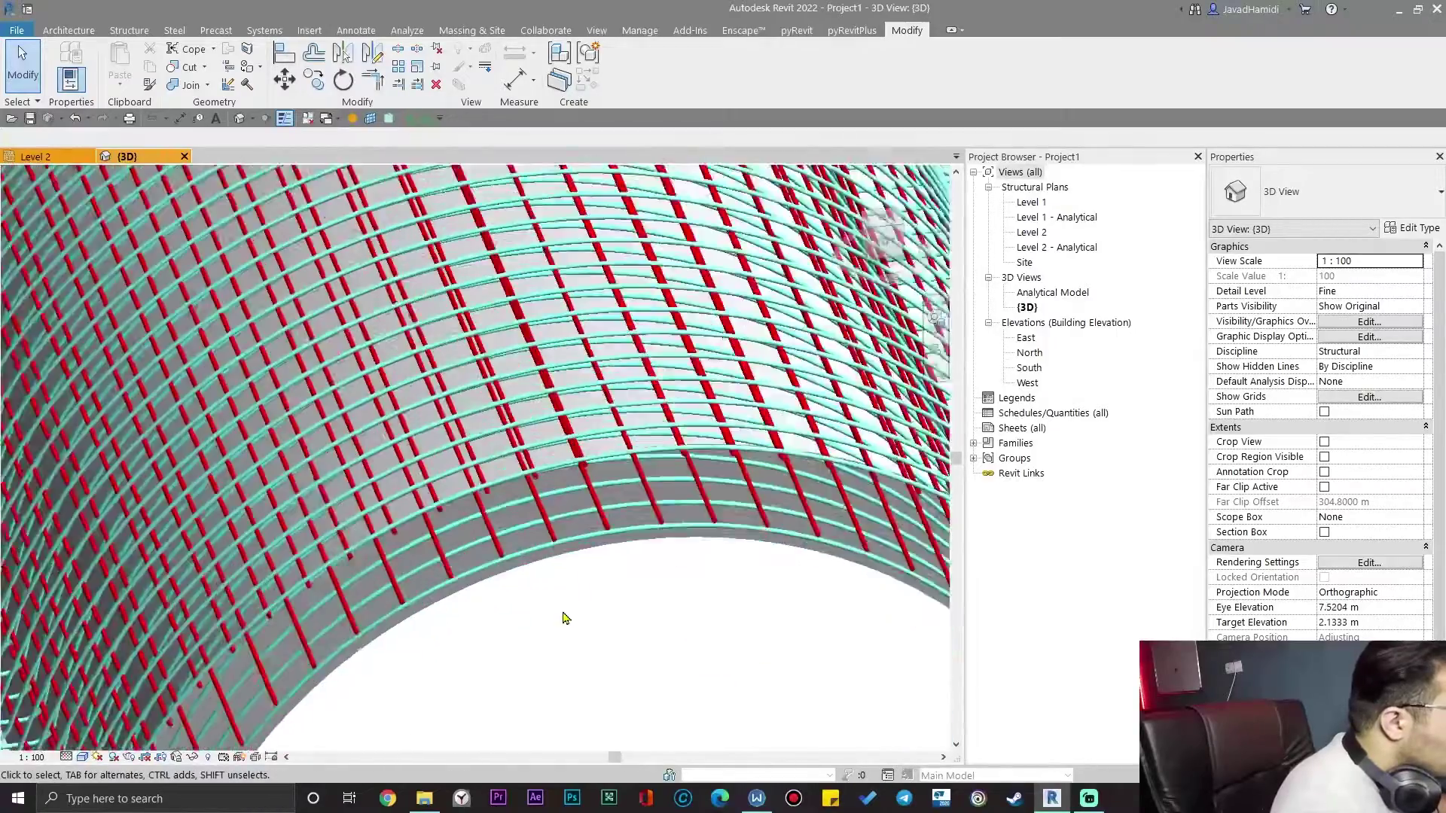
pyautogui.keyDown('shift'); pyautogui.moveTo(568, 615); pyautogui.dragTo(633, 583, button='middle'); pyautogui.keyUp('shift')
pyautogui.moveTo(632, 584); pyautogui.dragTo(758, 507, button='middle')
pyautogui.scroll(4, 648, 502)
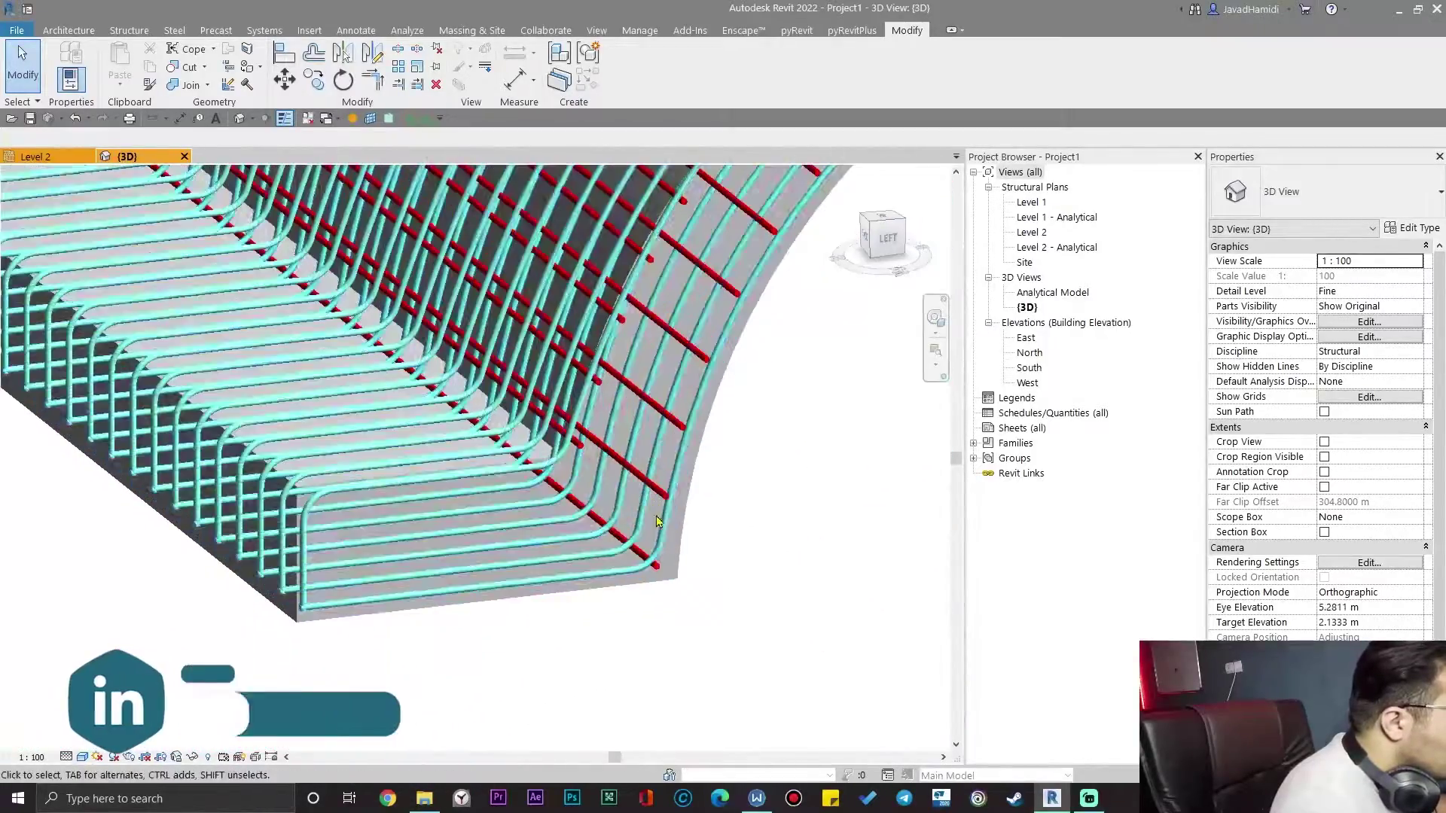
pyautogui.scroll(-3, 484, 488)
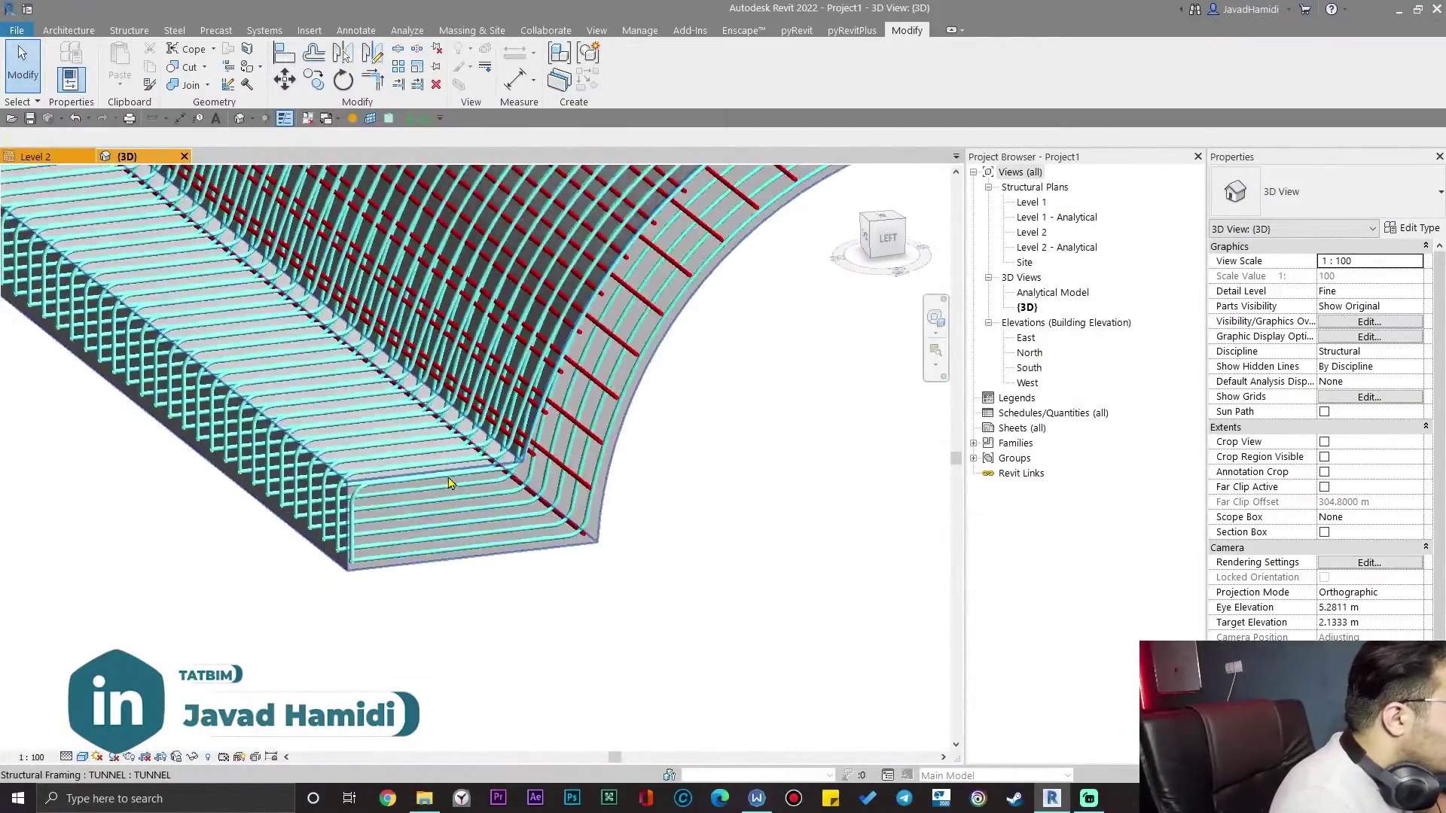
# - Try to sketch a rebar in the concrete tunnel, using the underside of its foot as the work plane
pyautogui.scroll(4, 731, 630)
pyautogui.click(731, 630)
pyautogui.click(900, 242)
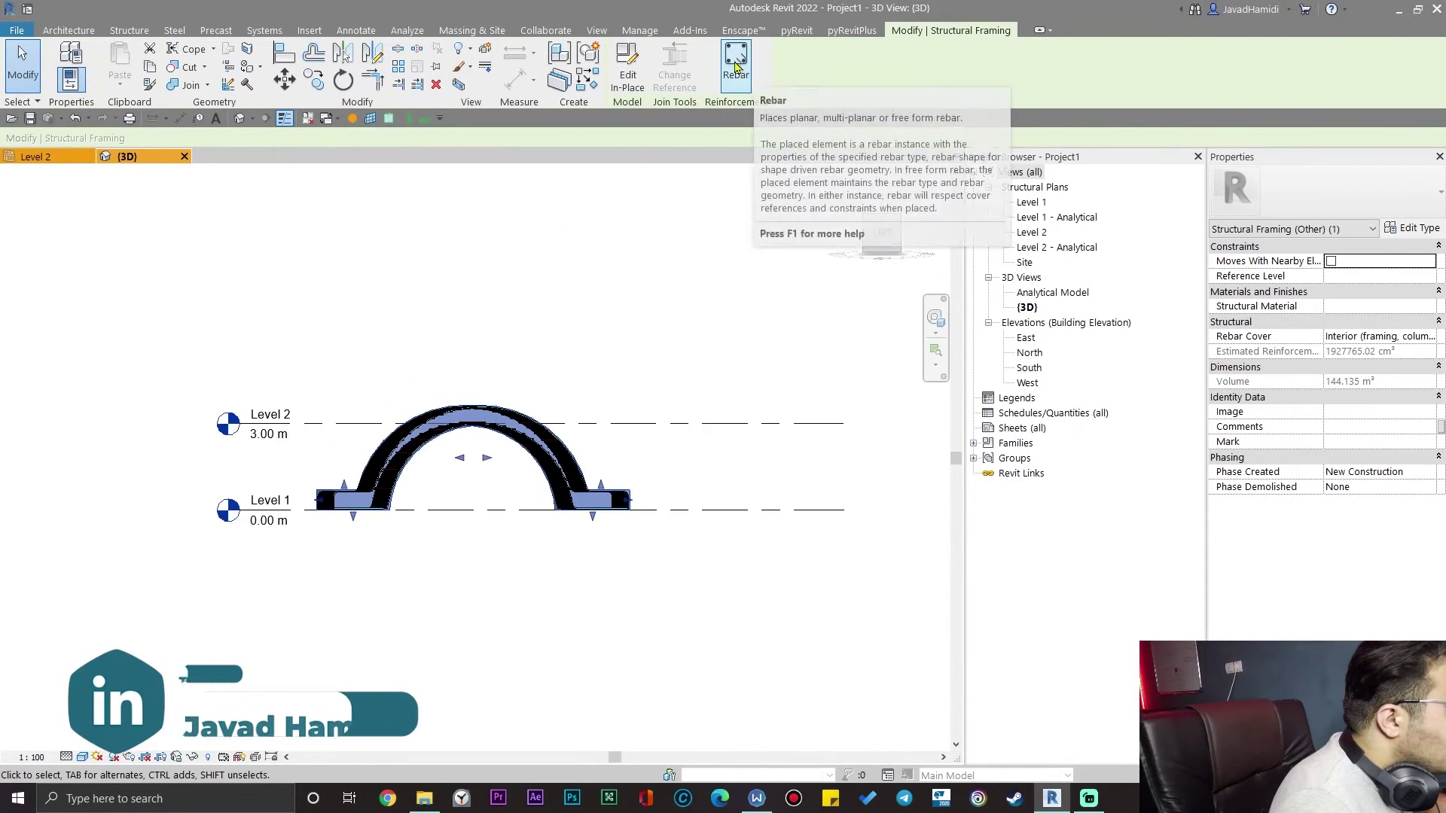
pyautogui.click(750, 73)
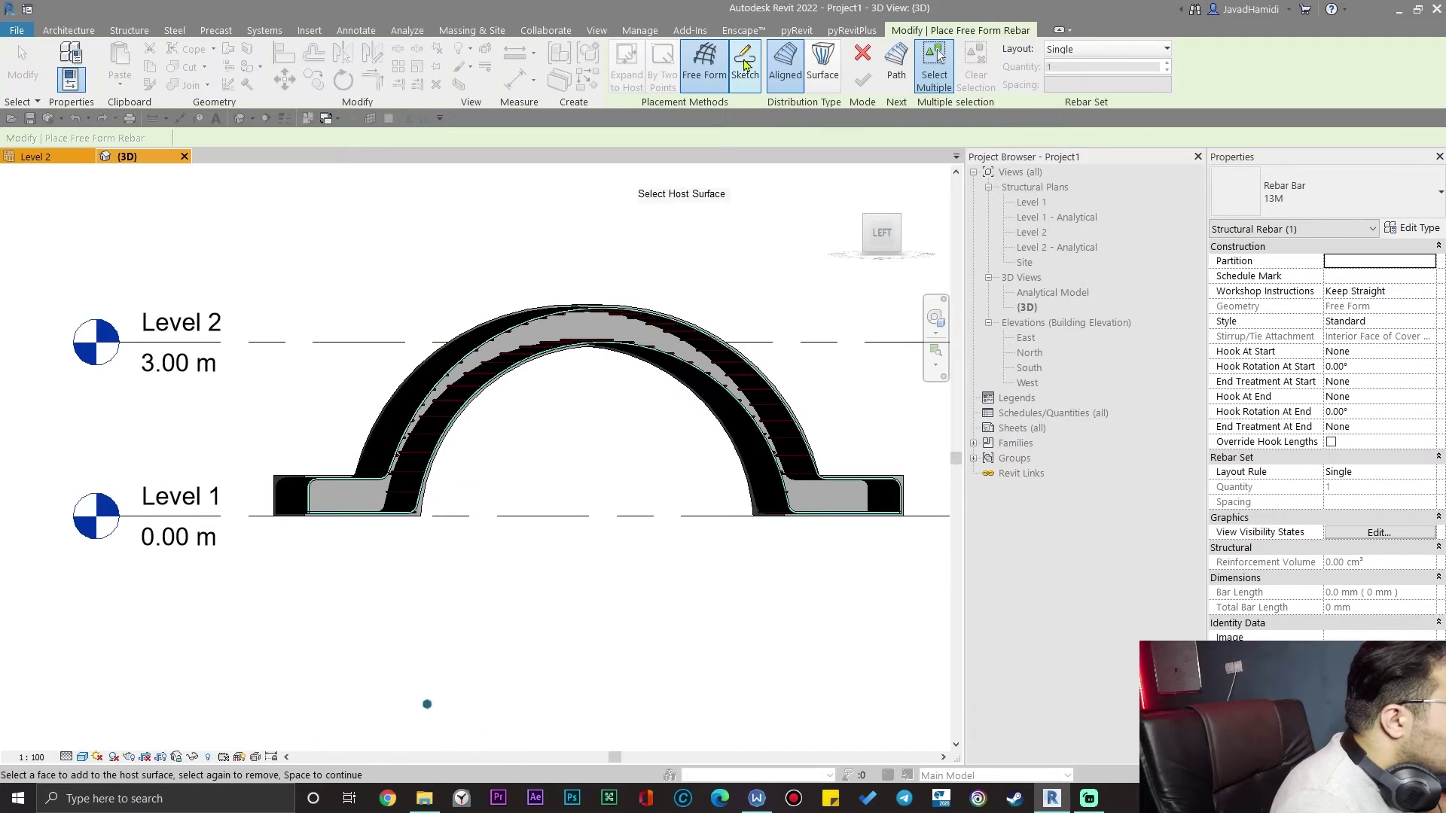
pyautogui.click(745, 65)
pyautogui.scroll(8, 259, 517)
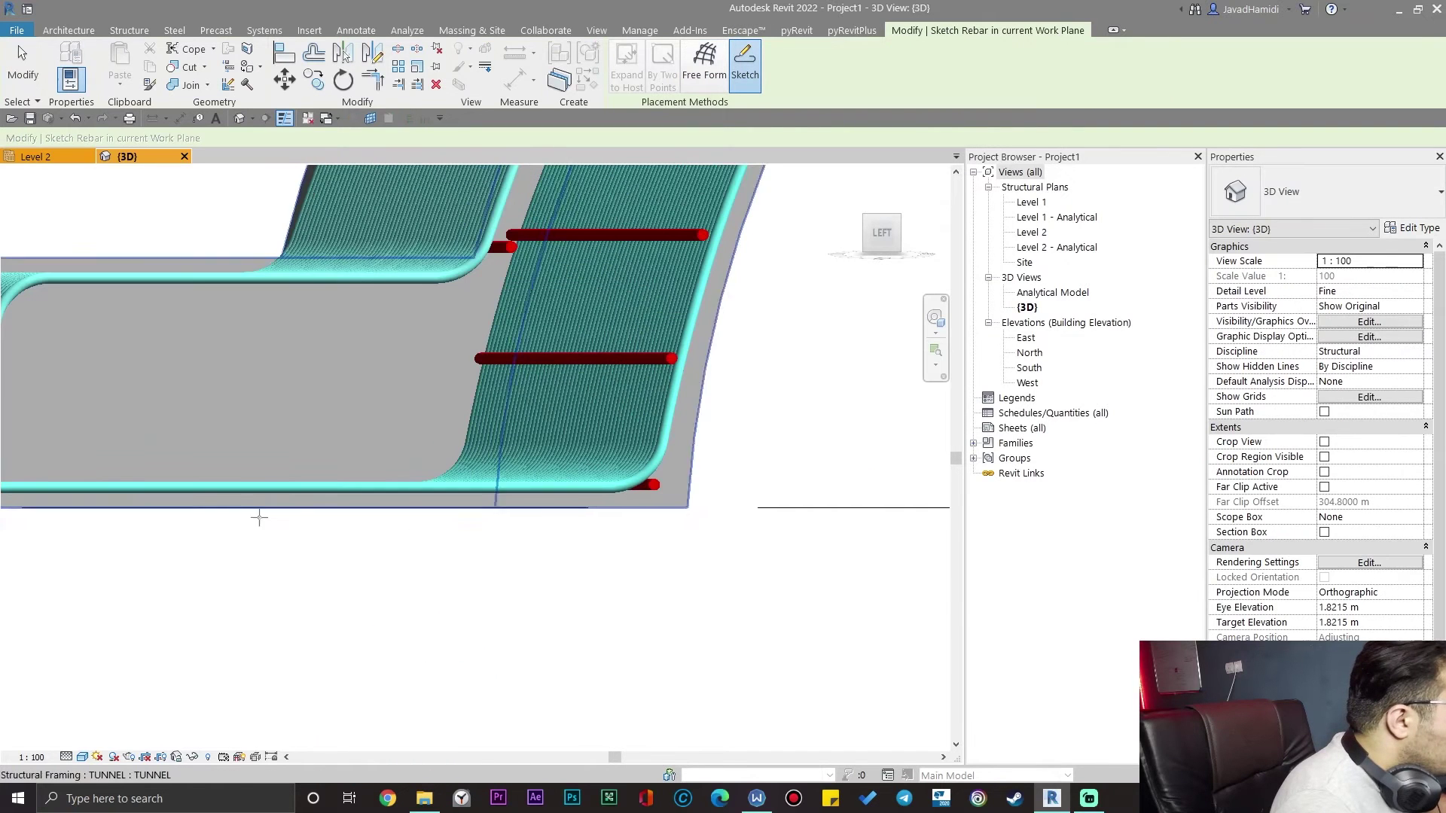
pyautogui.click(309, 513)
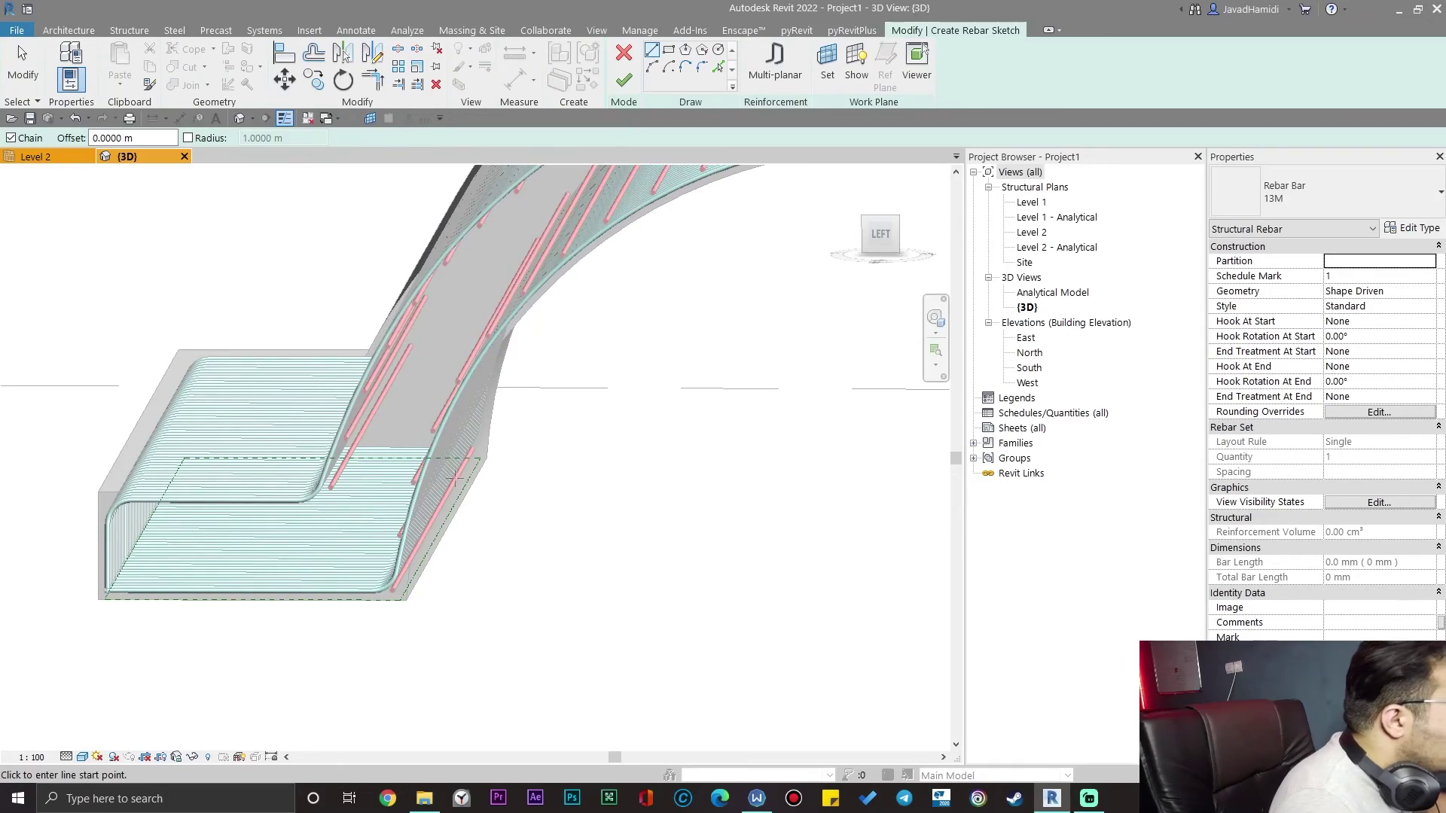
pyautogui.scroll(3, 334, 554)
pyautogui.scroll(-5, 671, 403)
pyautogui.moveTo(762, 458); pyautogui.dragTo(427, 558, button='middle')
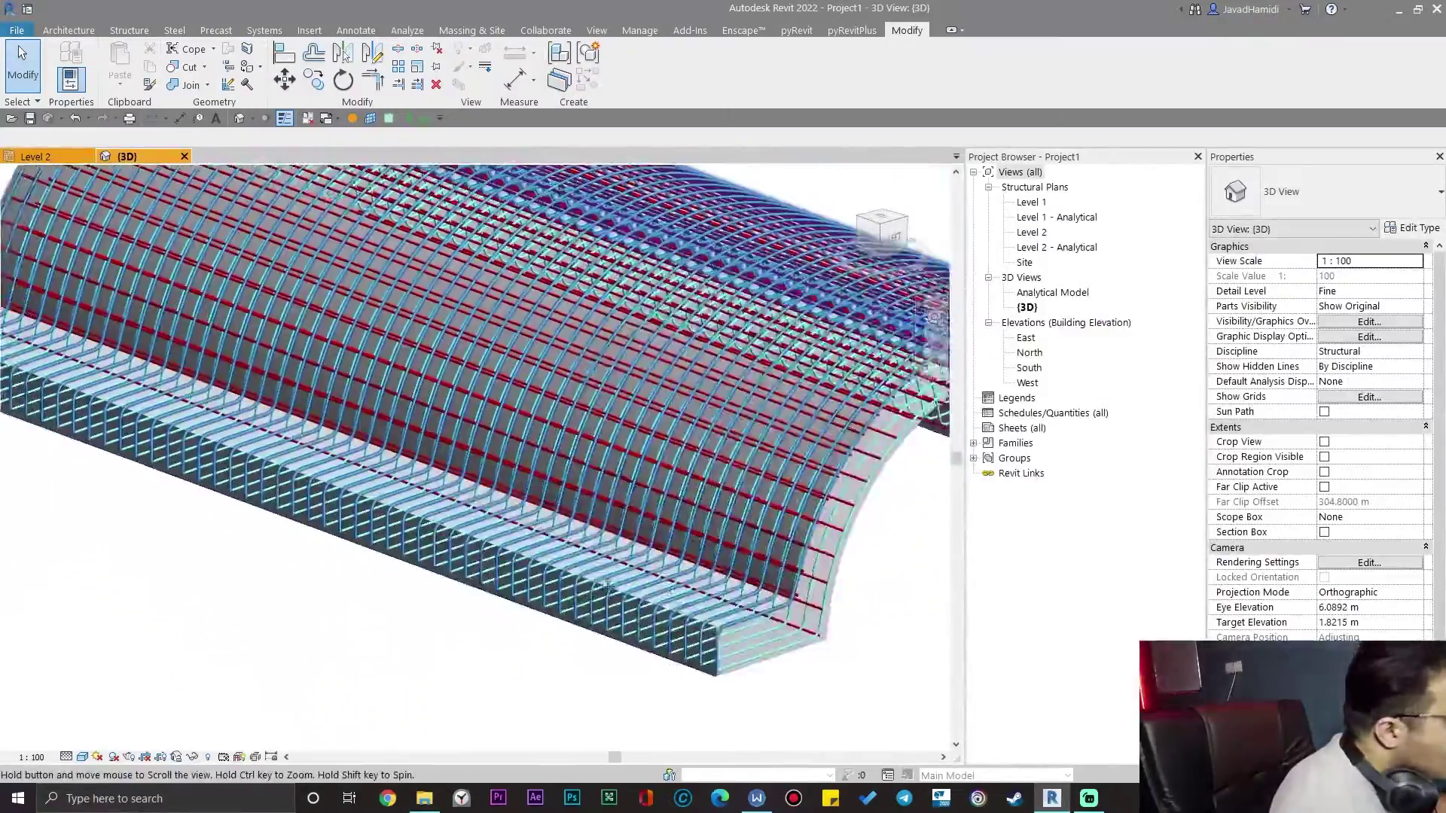